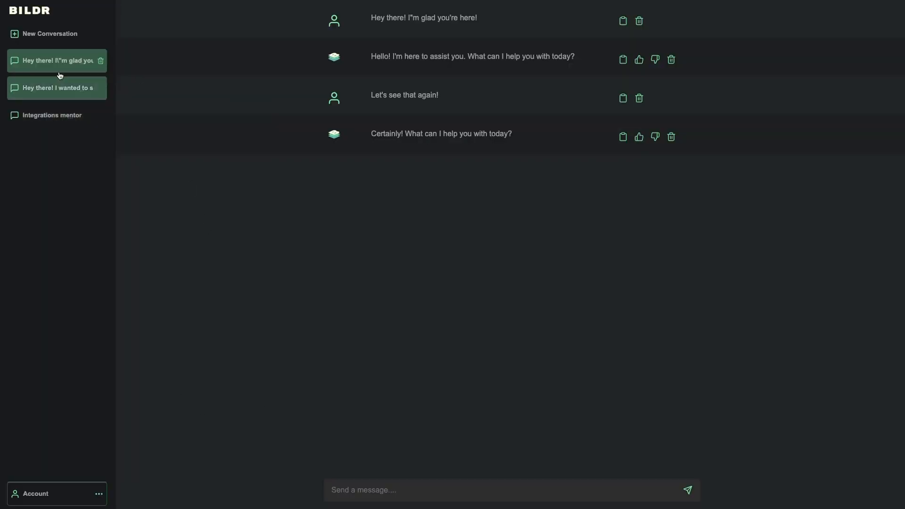
Start a new conversation to show the five prompt cards, then open DevTools' Network panel below the preview.
left_click(57, 40)
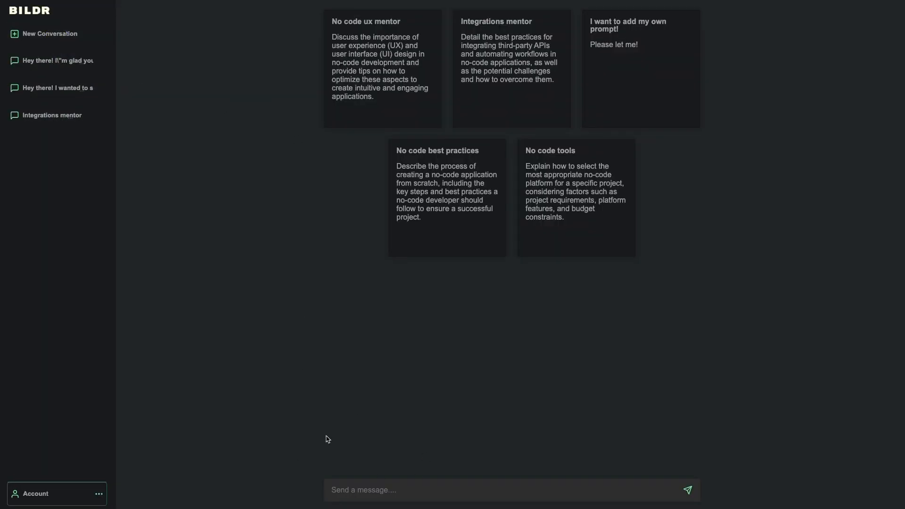
right_click(262, 374)
left_click(289, 501)
left_click_drag(130, 341, 160, 353)
left_click(142, 401)
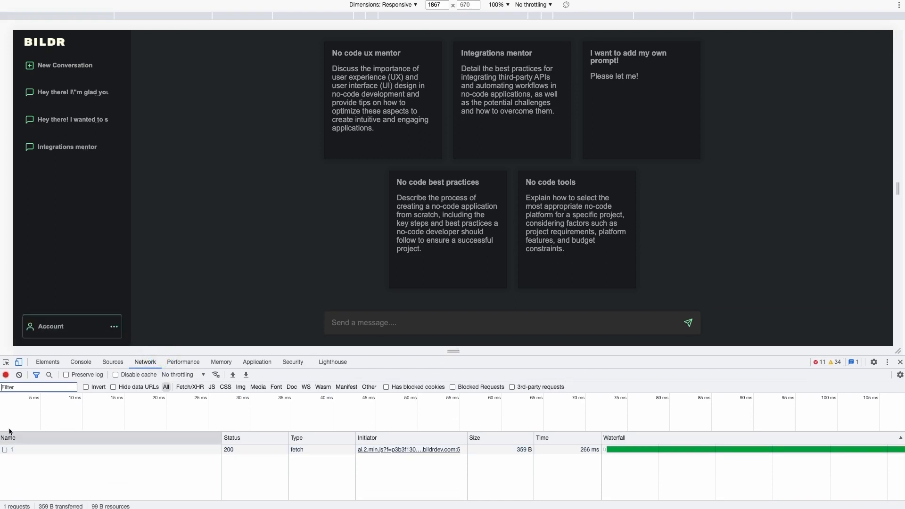
Clear the requests already logged in the DevTools Network panel.
left_click(19, 375)
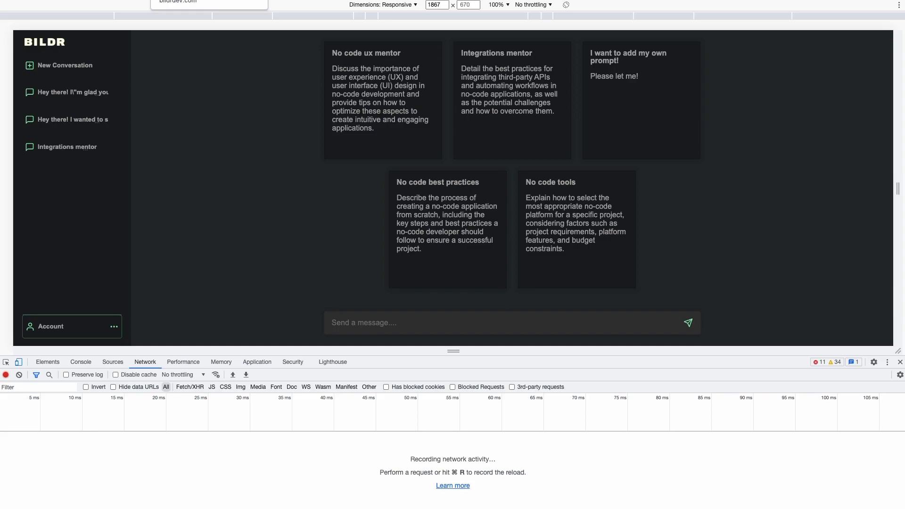
Return to the Bildr editor's OpenAI Chat settings, scrolled to the top, with the project menu open.
left_click(189, 0)
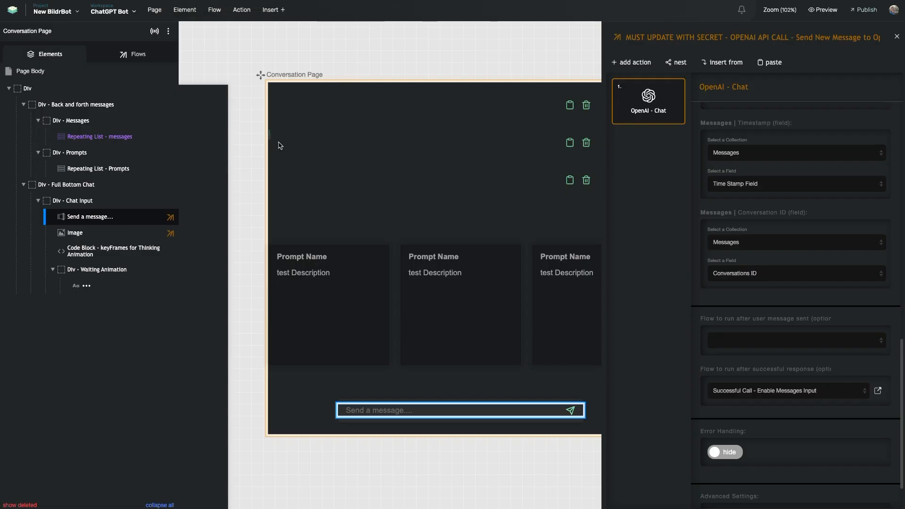
scroll(706, 164, "up", 3)
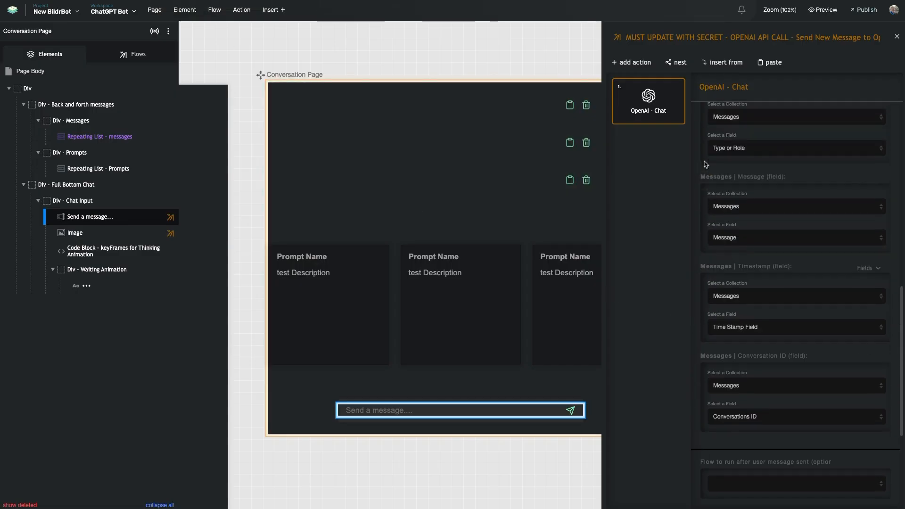
scroll(706, 164, "up", 10)
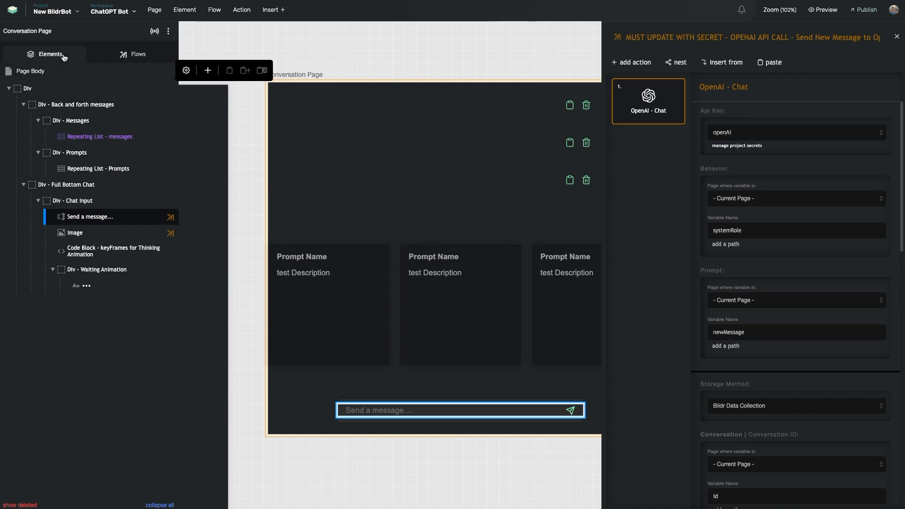
left_click(49, 11)
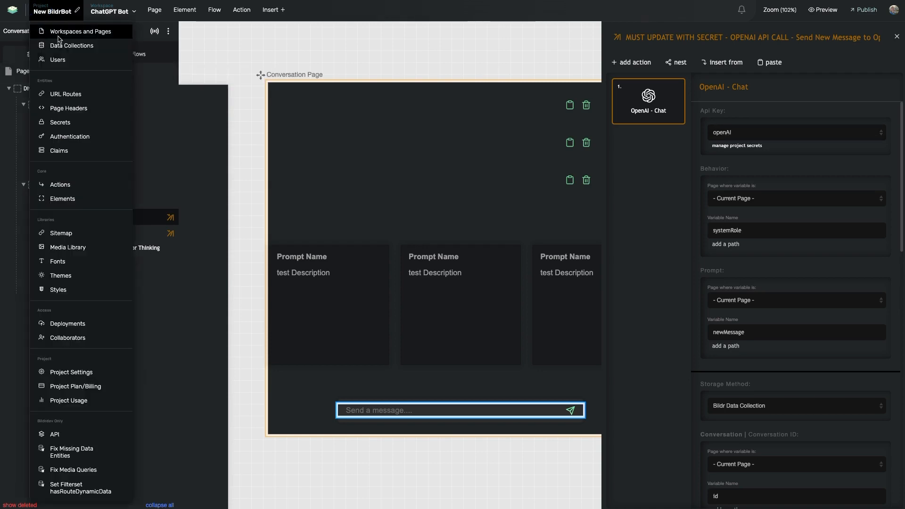
In the project Secrets manager, create a new secret named openai2.
left_click(56, 125)
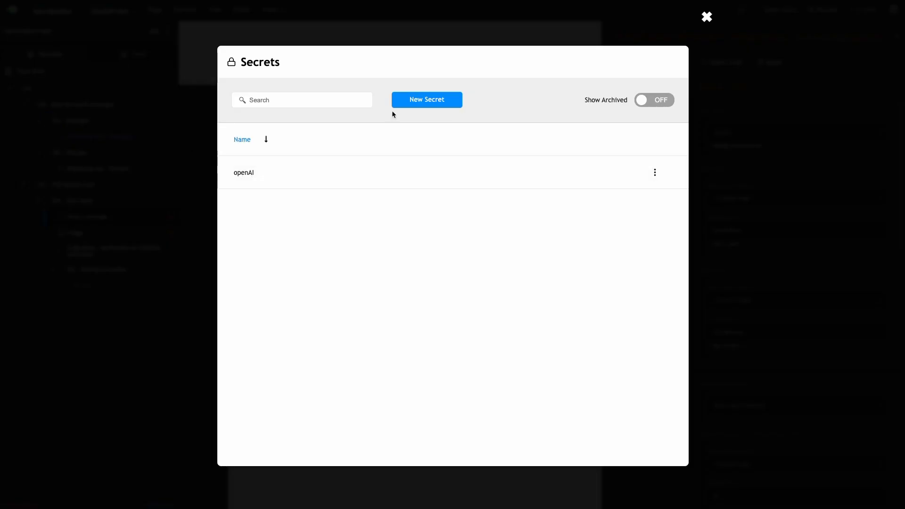
left_click(418, 99)
type("openai2")
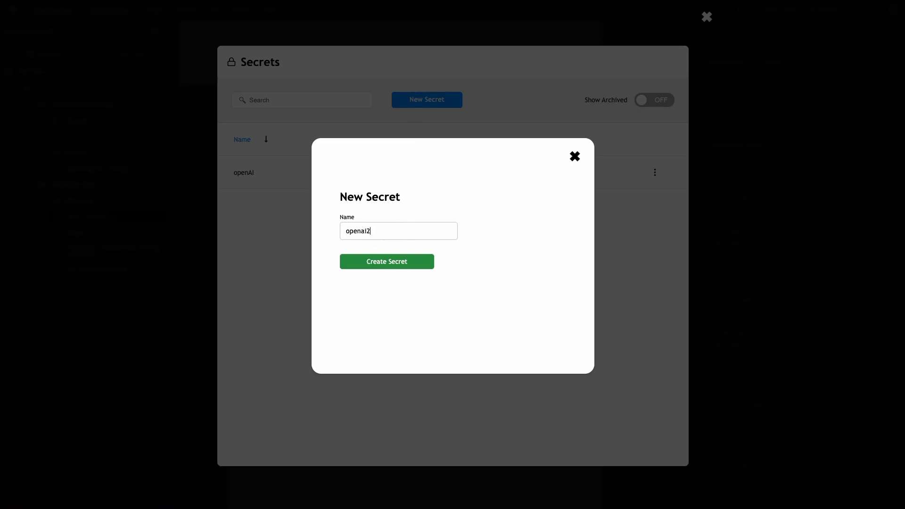
left_click(367, 256)
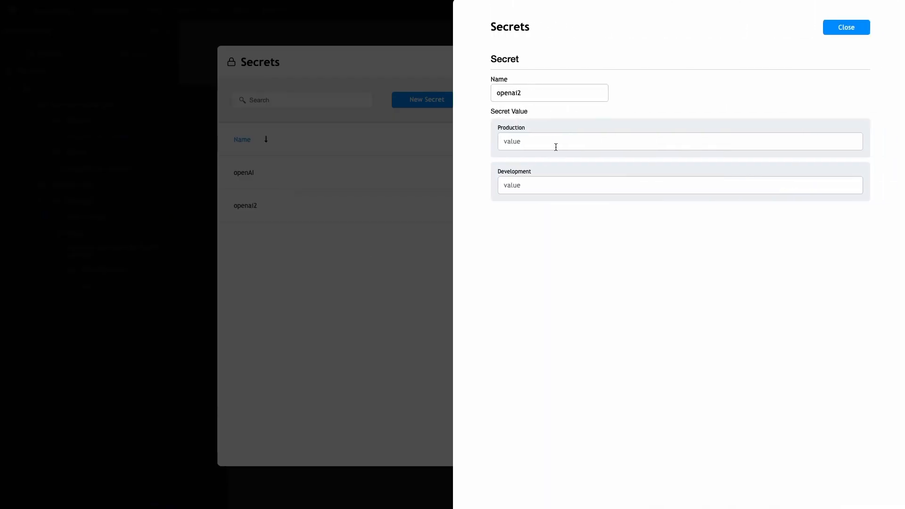
Fill in openai2's Production and Development values, then close the secrets manager.
left_click(518, 140)
left_click(516, 184)
left_click(522, 141)
left_click(524, 185)
left_click(531, 141)
left_click(431, 233)
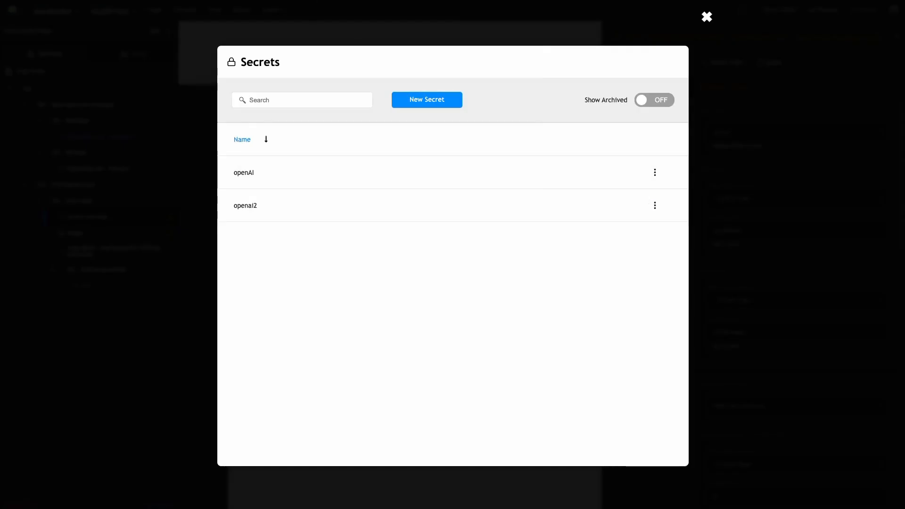
left_click(706, 17)
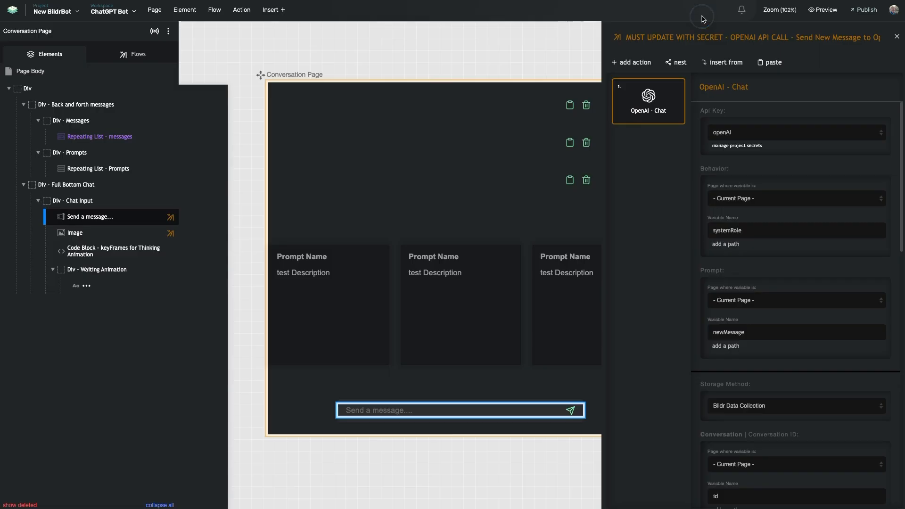
left_click(731, 134)
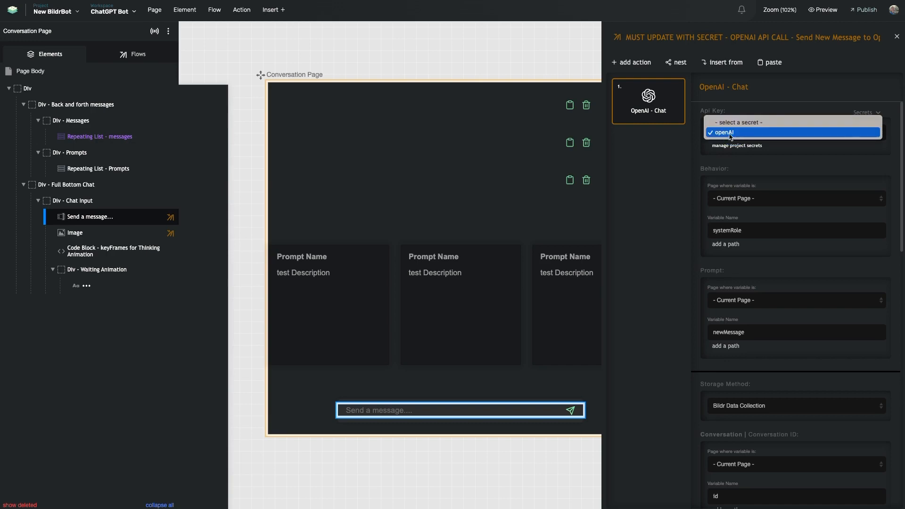
left_click(731, 134)
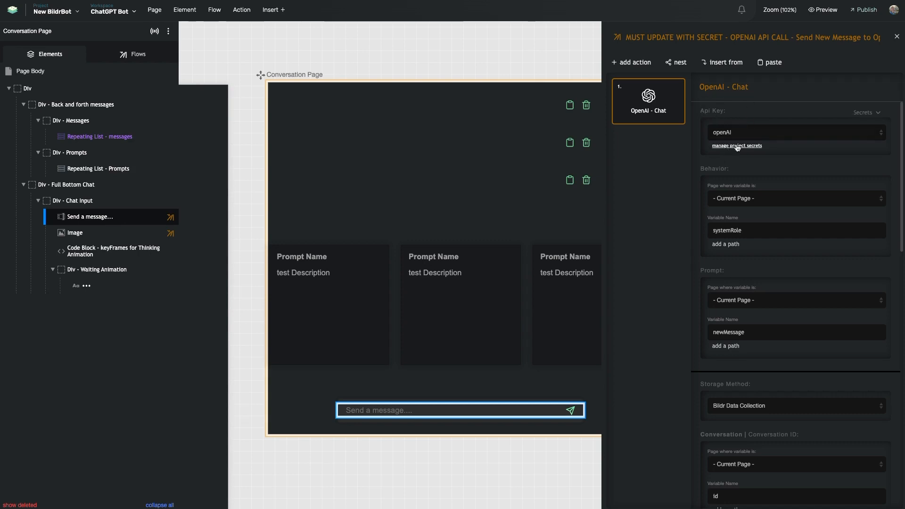
scroll(743, 149, "down", 2)
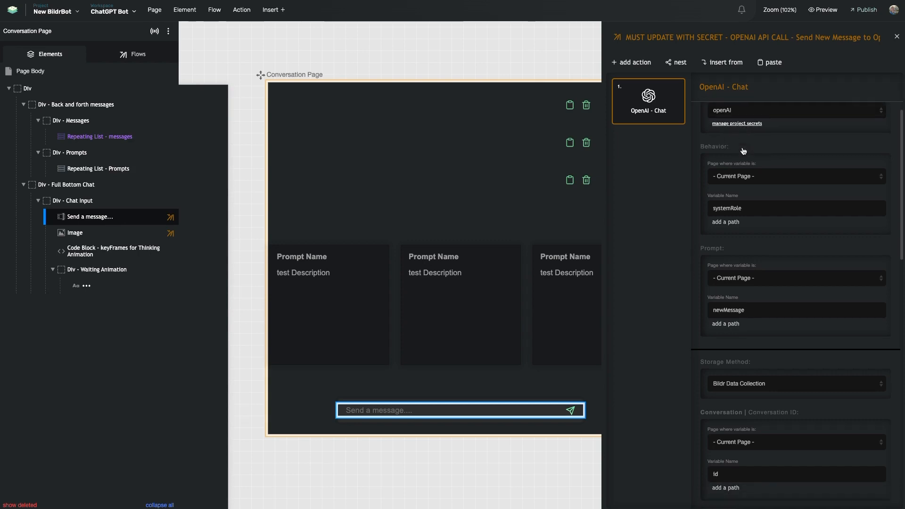
scroll(708, 213, "down", 1)
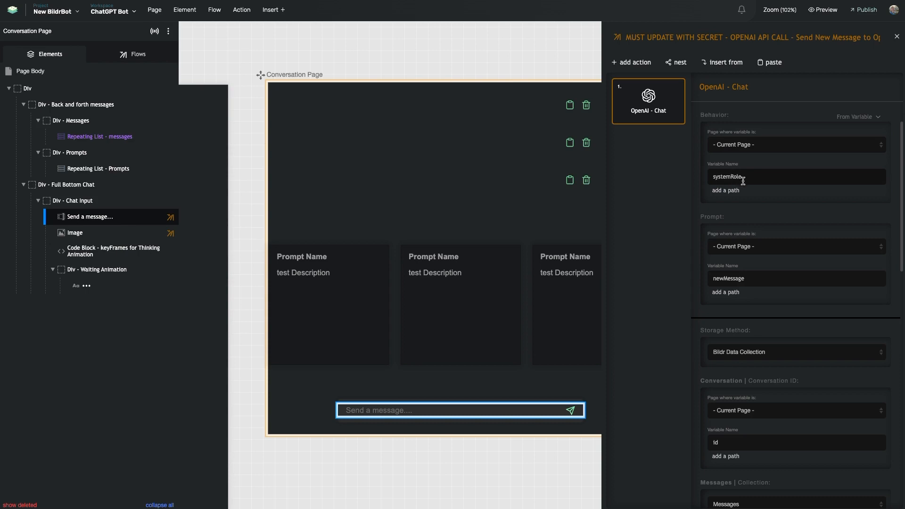
scroll(595, 227, "right", 1)
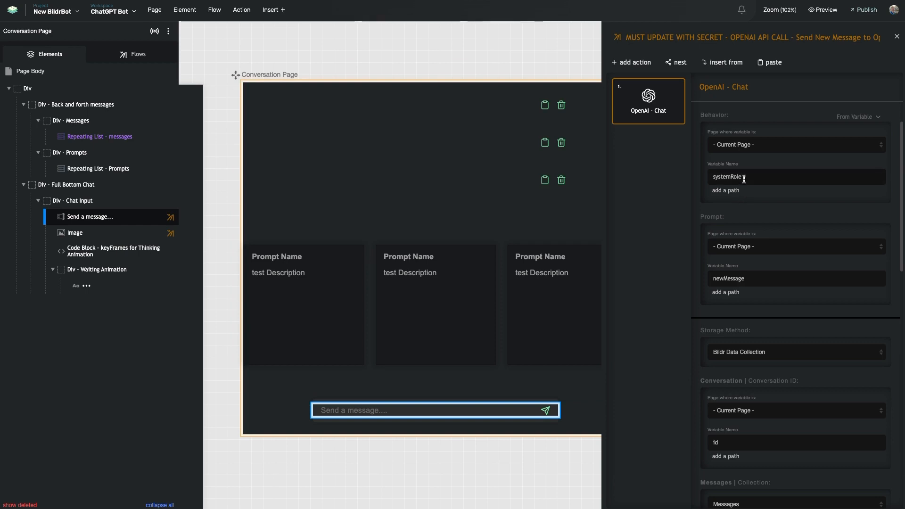
scroll(560, 168, "right", 2)
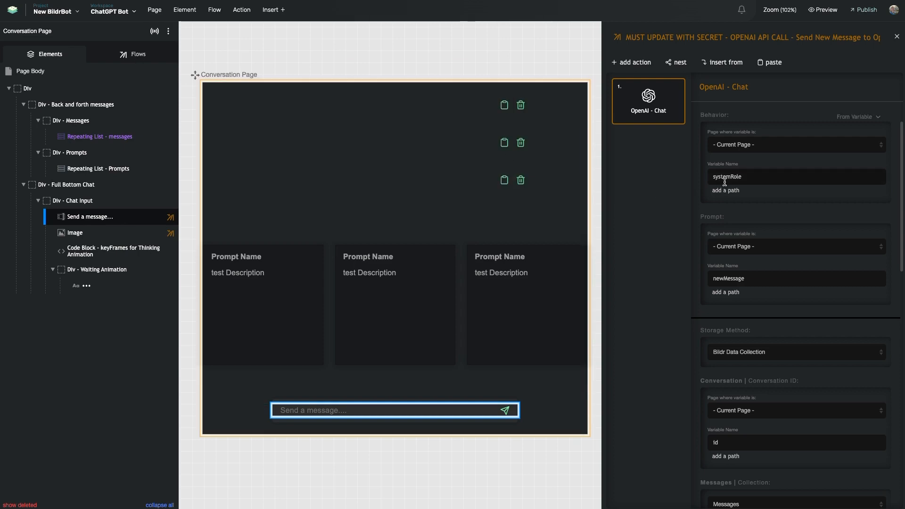
Open the Page Binding flow and review its hide Div - Prompts, show Div - Messages and set systemRole actions.
left_click(153, 62)
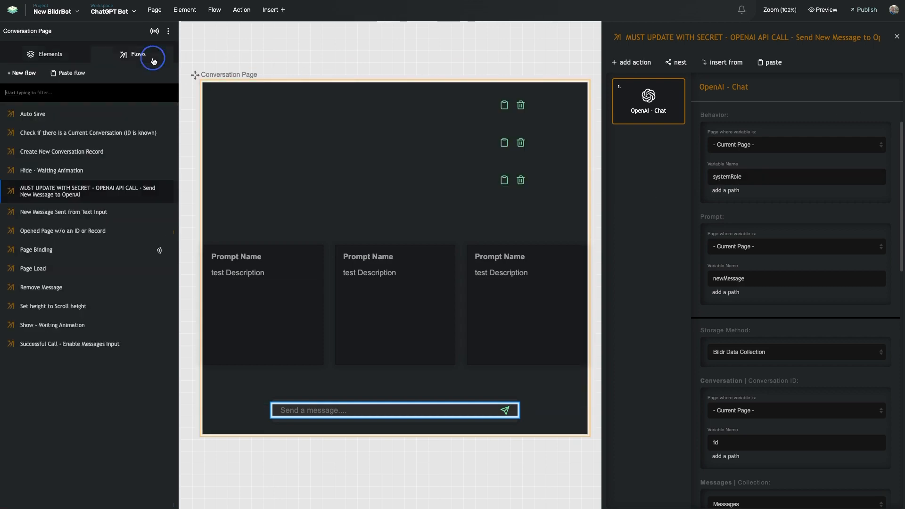
left_click(79, 253)
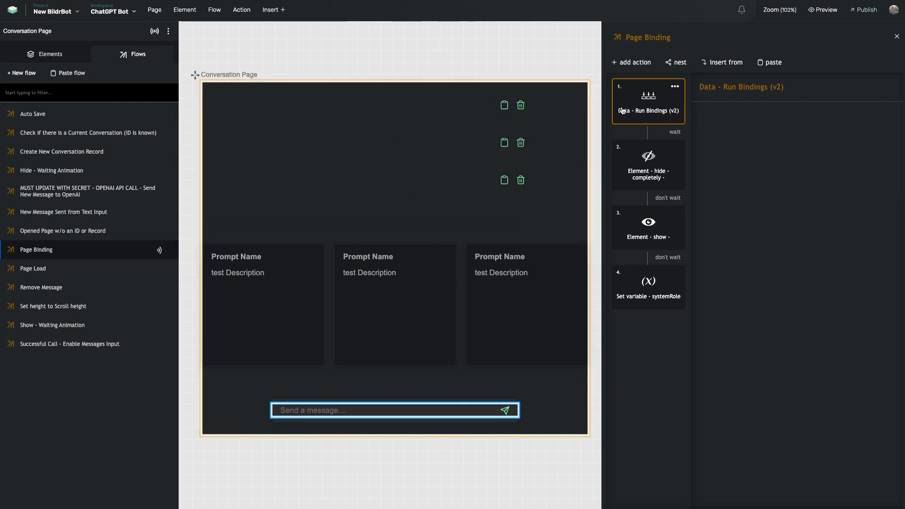
left_click(655, 188)
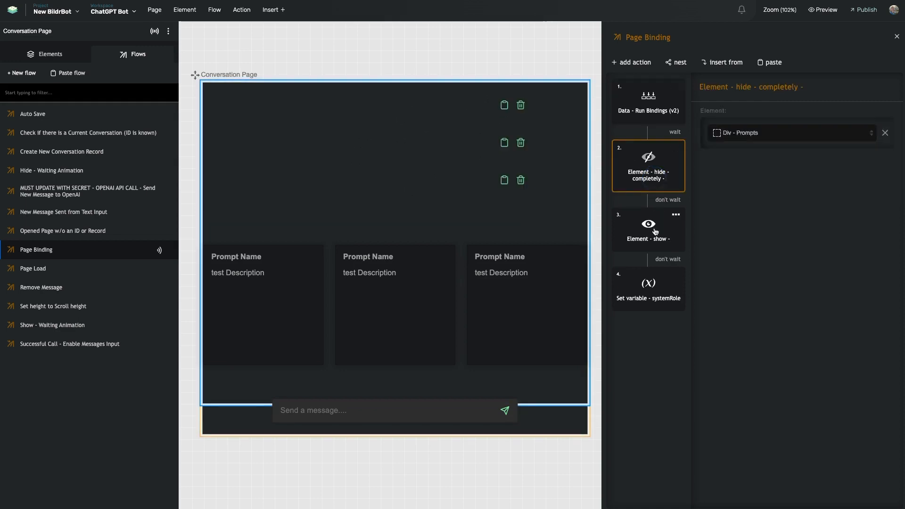
left_click(657, 229)
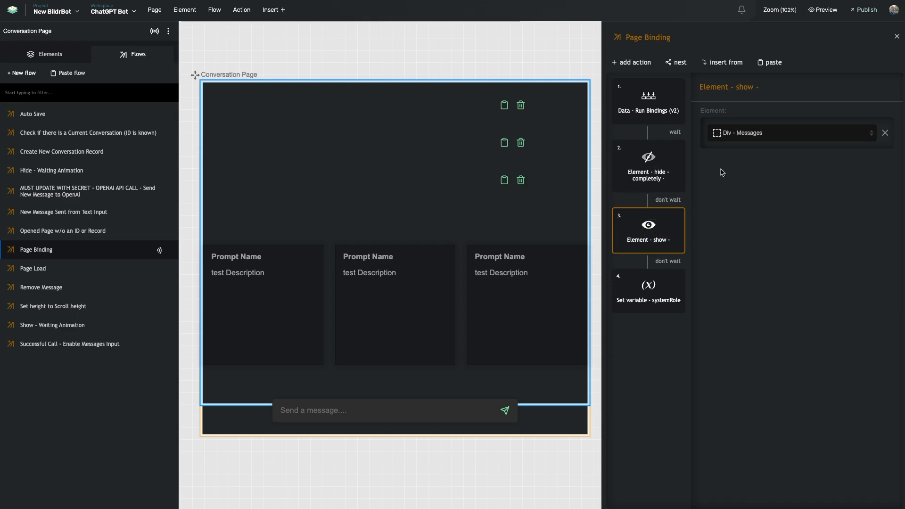
left_click(663, 306)
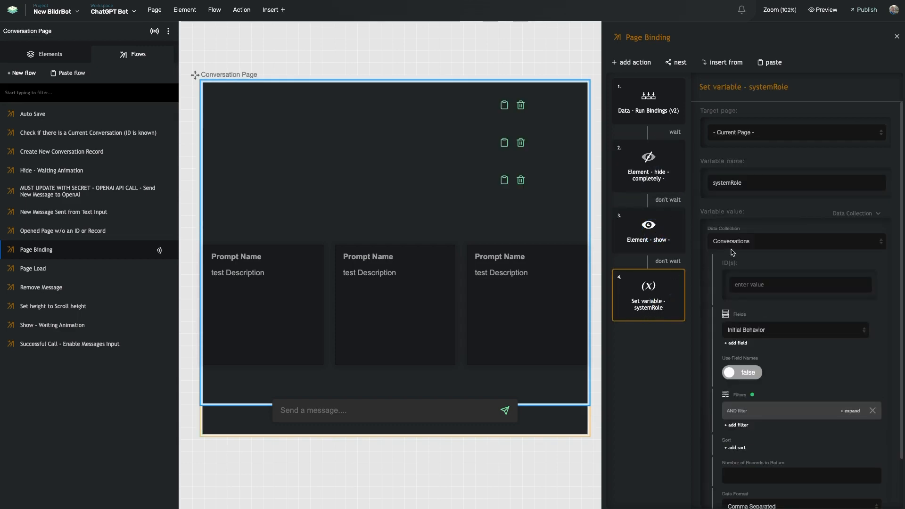
Set systemRole from the Initial Behavior field, filtered where ID equals the Current Page id.
scroll(749, 184, "down", 2)
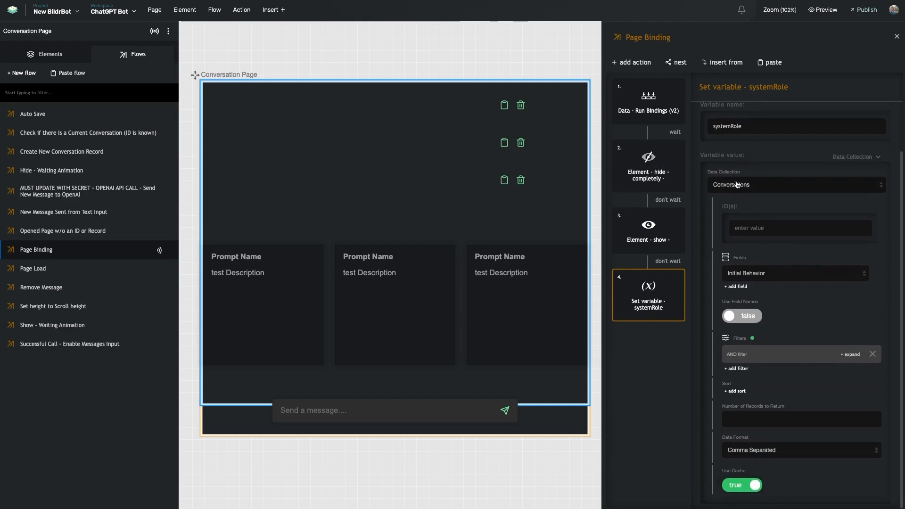
left_click(851, 160)
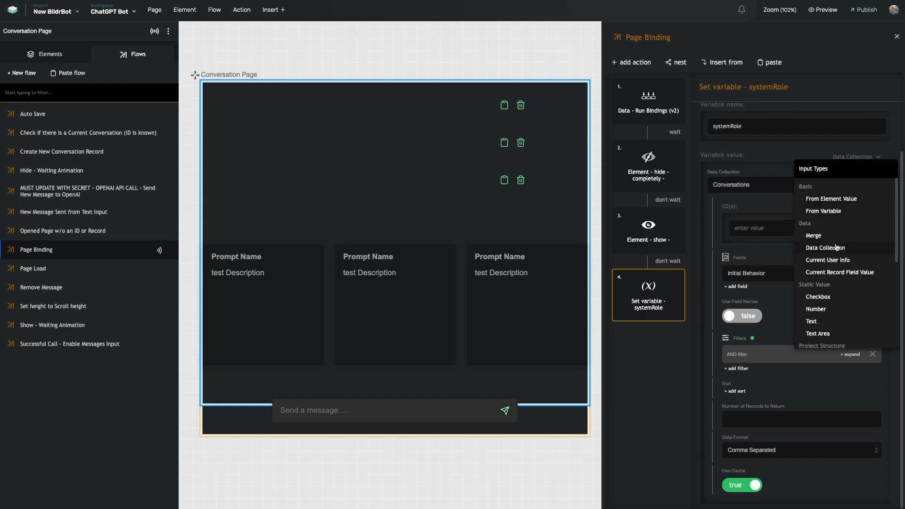
left_click(707, 160)
left_click(755, 147)
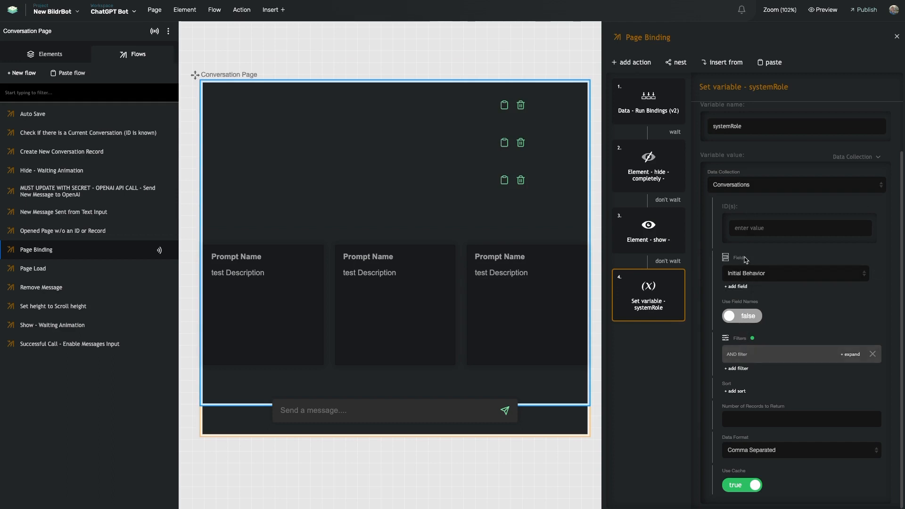
left_click(742, 355)
scroll(772, 315, "down", 1)
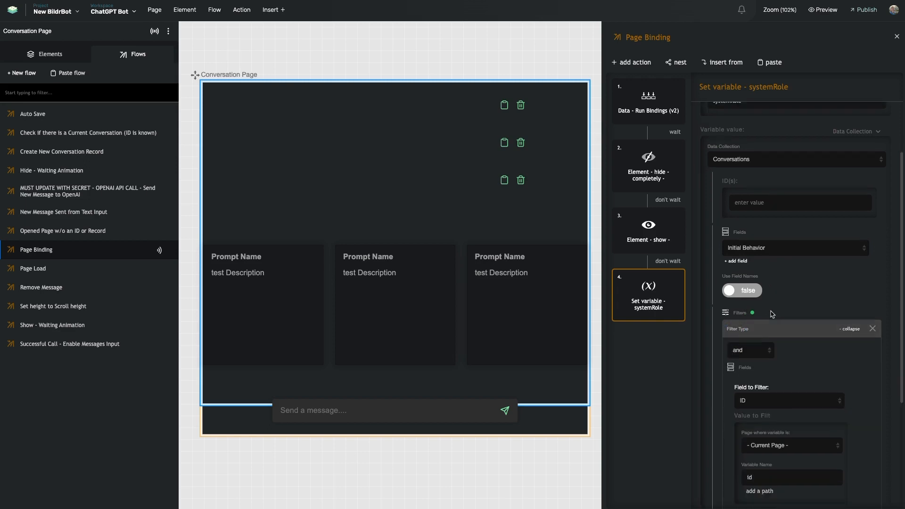
scroll(772, 314, "down", 5)
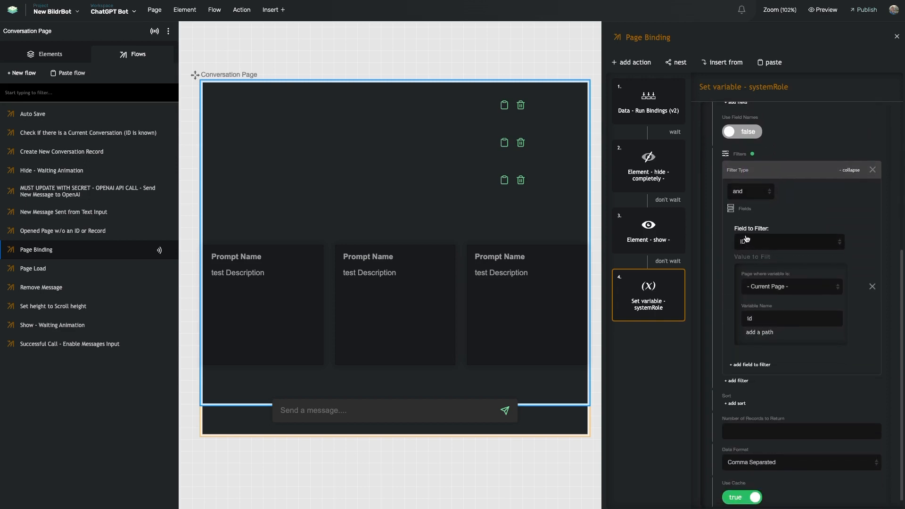
scroll(754, 238, "up", 2)
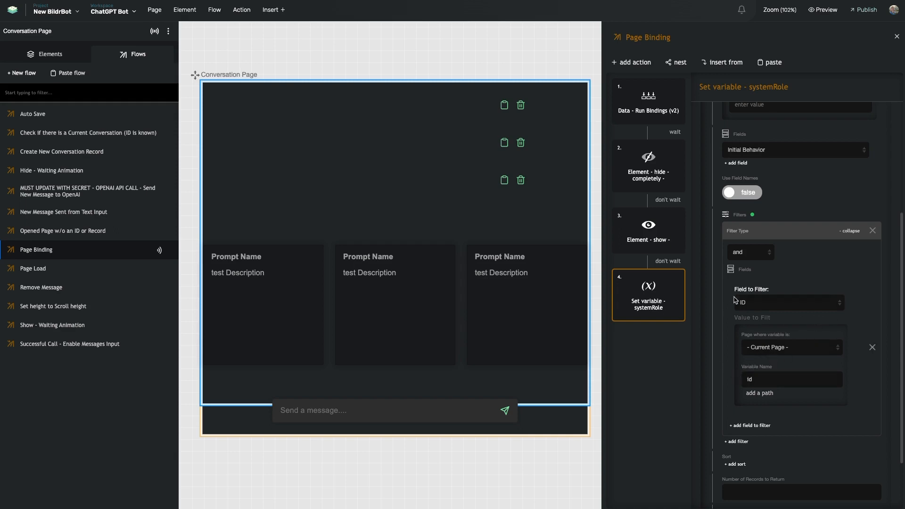
scroll(539, 358, "right", 2)
scroll(539, 359, "right", 1)
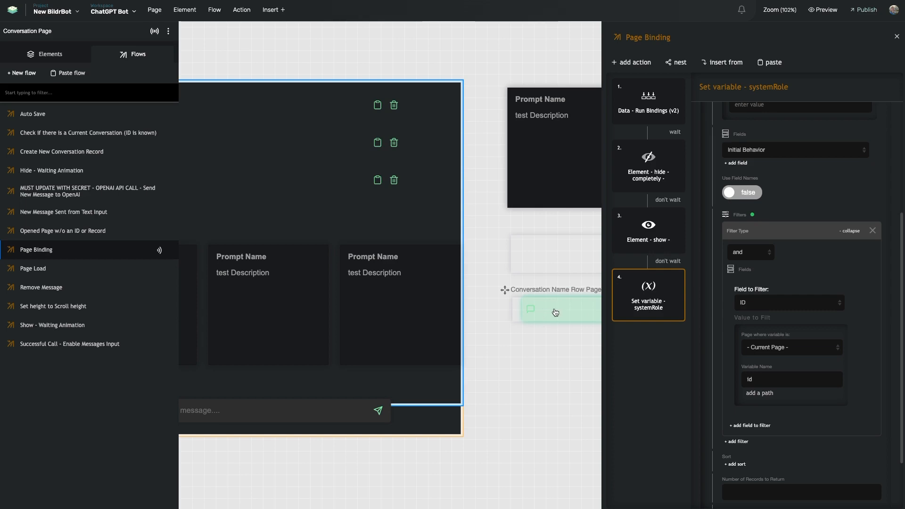
scroll(550, 307, "left", 3)
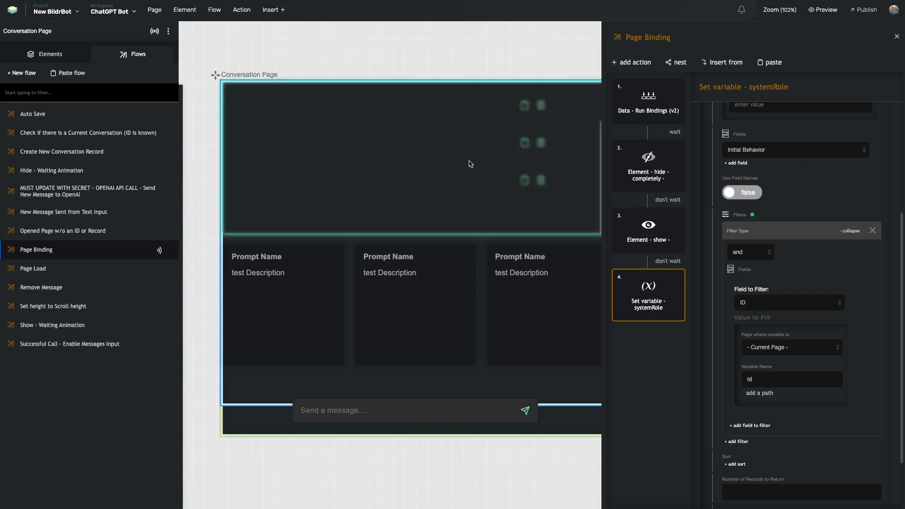
scroll(719, 349, "down", 2)
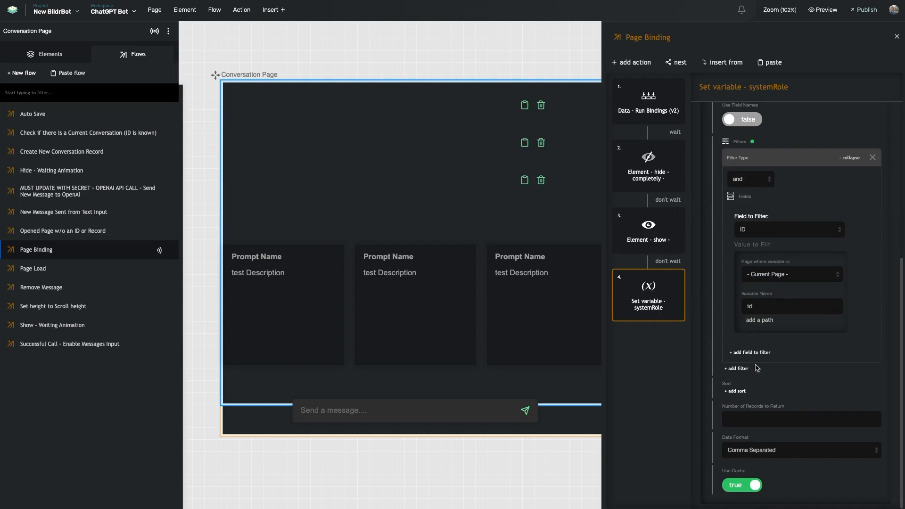
scroll(754, 264, "up", 6)
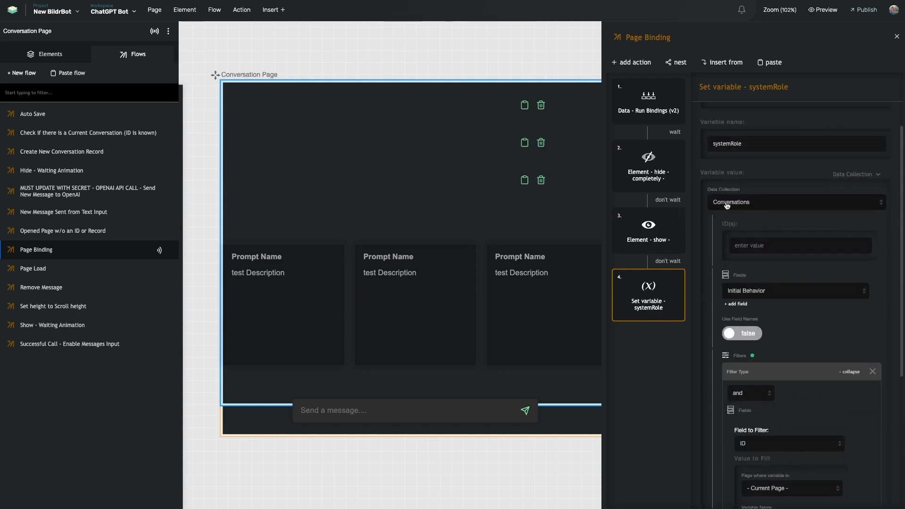
scroll(710, 322, "down", 4)
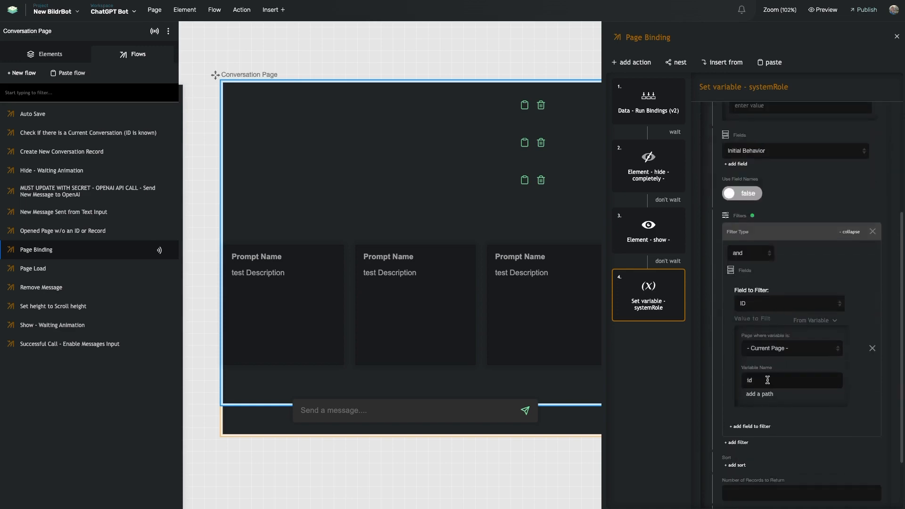
scroll(766, 375, "down", 2)
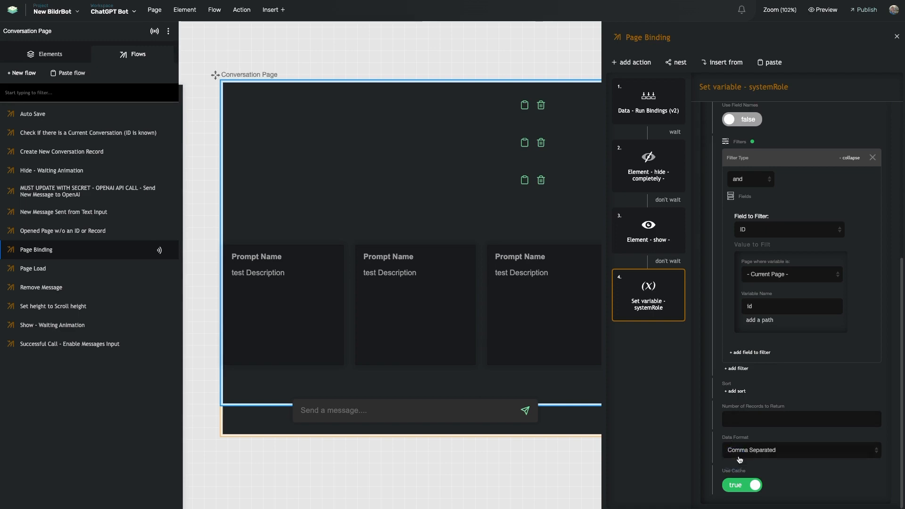
left_click(748, 452)
left_click(749, 442)
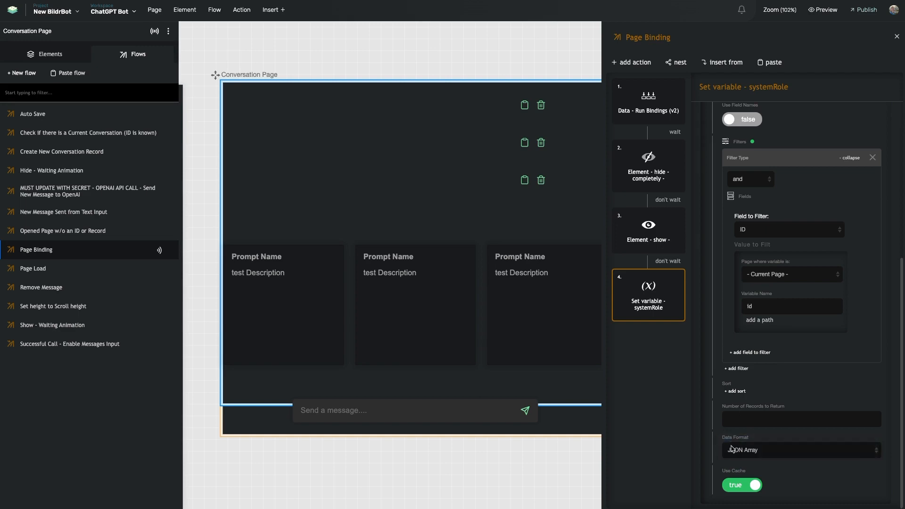
scroll(740, 445, "up", 4)
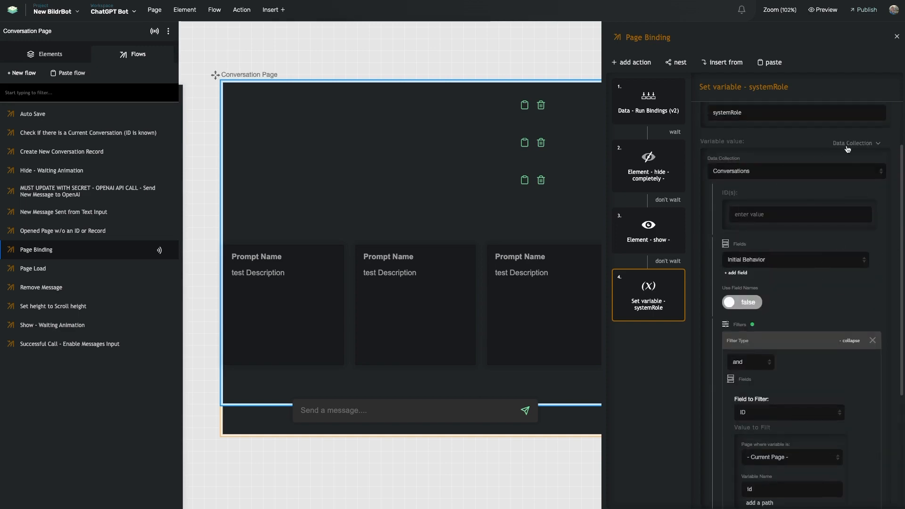
scroll(743, 453, "down", 4)
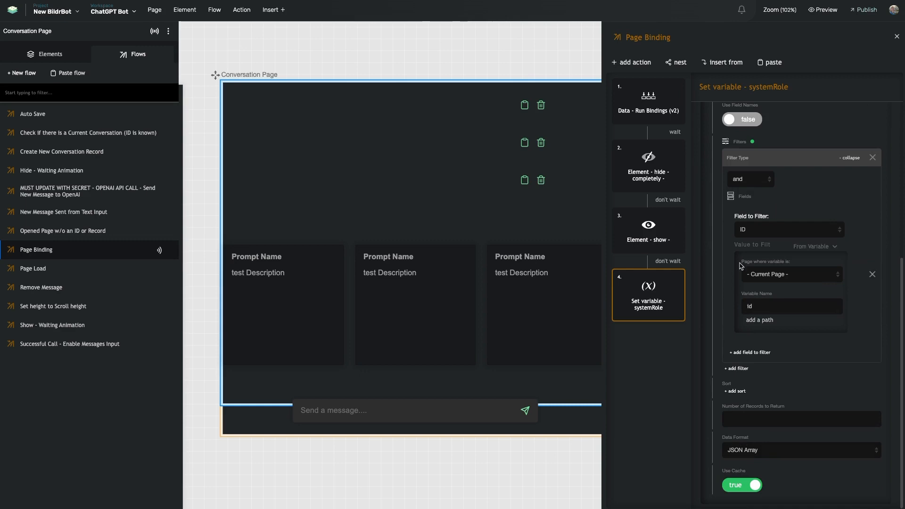
scroll(727, 306, "up", 3)
scroll(739, 222, "down", 3)
left_click(736, 453)
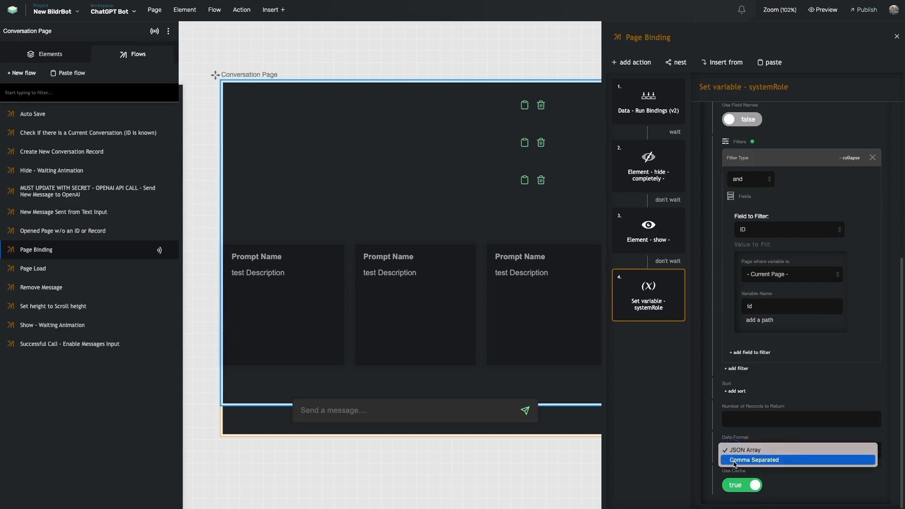
left_click(735, 461)
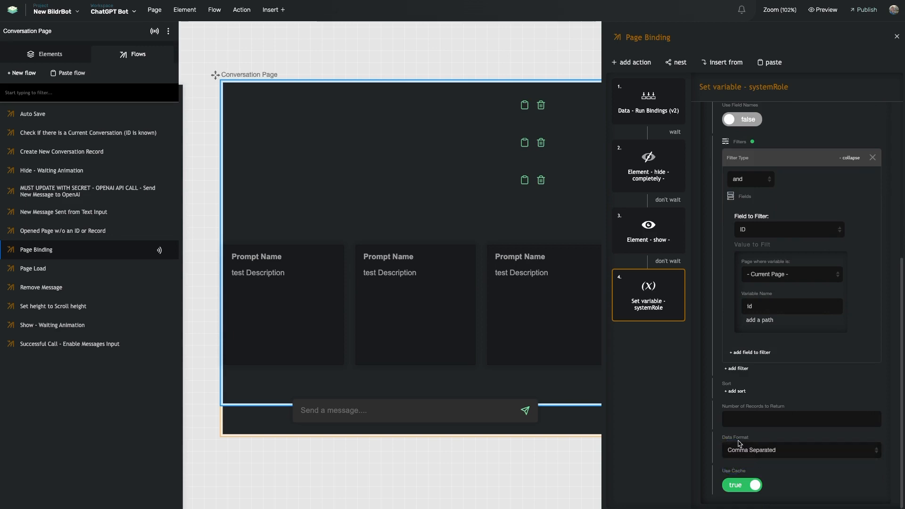
scroll(738, 444, "up", 4)
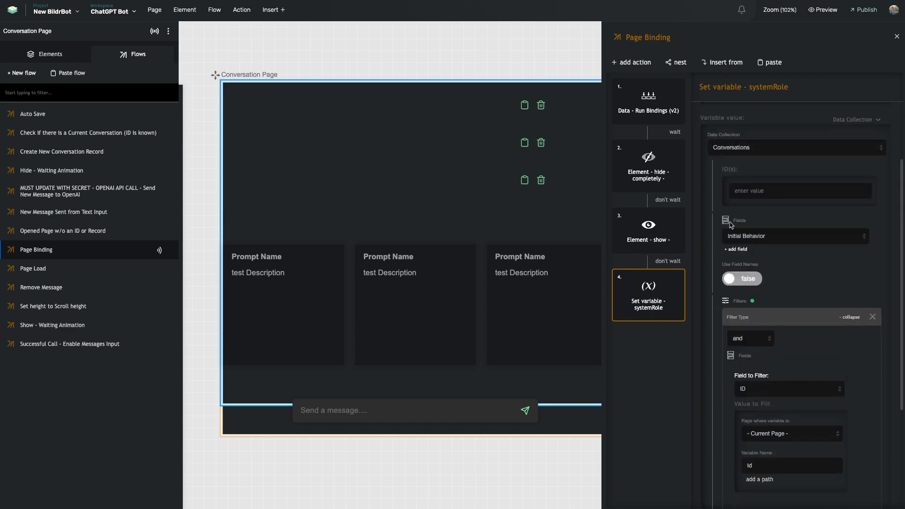
scroll(731, 397, "down", 4)
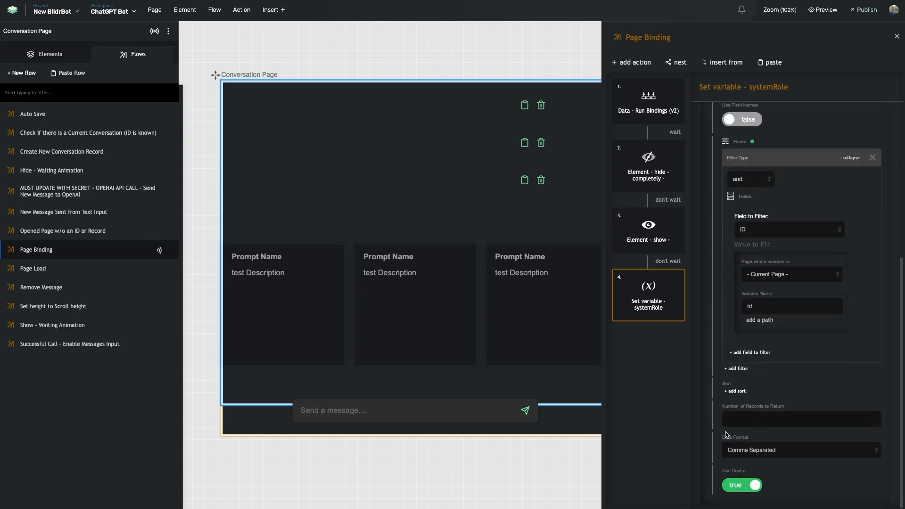
scroll(760, 189, "up", 3)
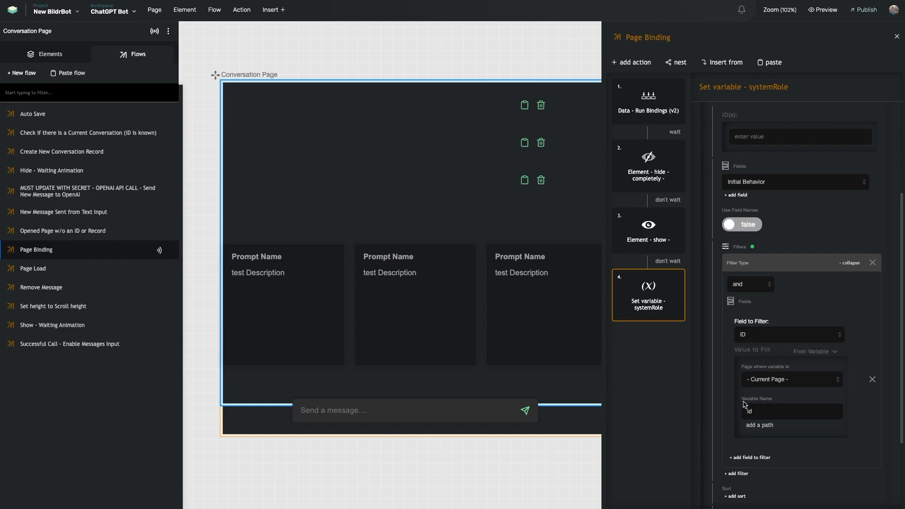
scroll(746, 424, "down", 3)
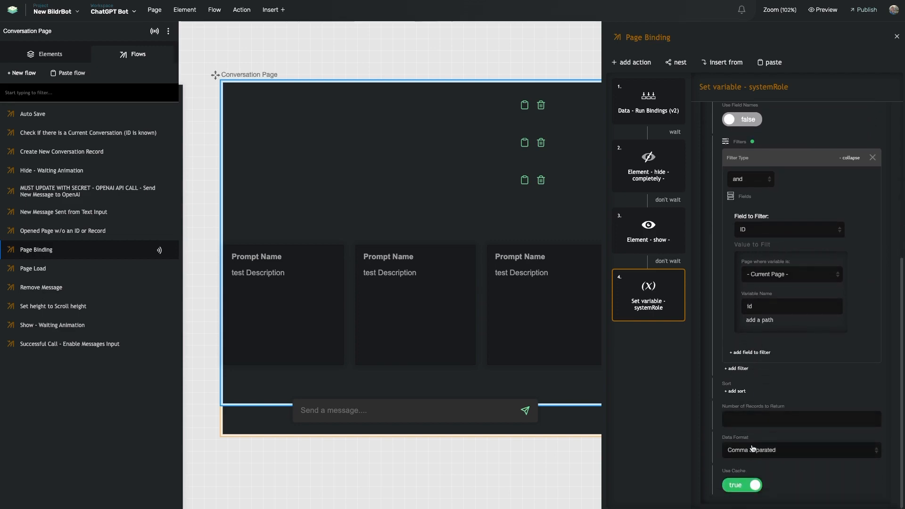
scroll(739, 173, "up", 7)
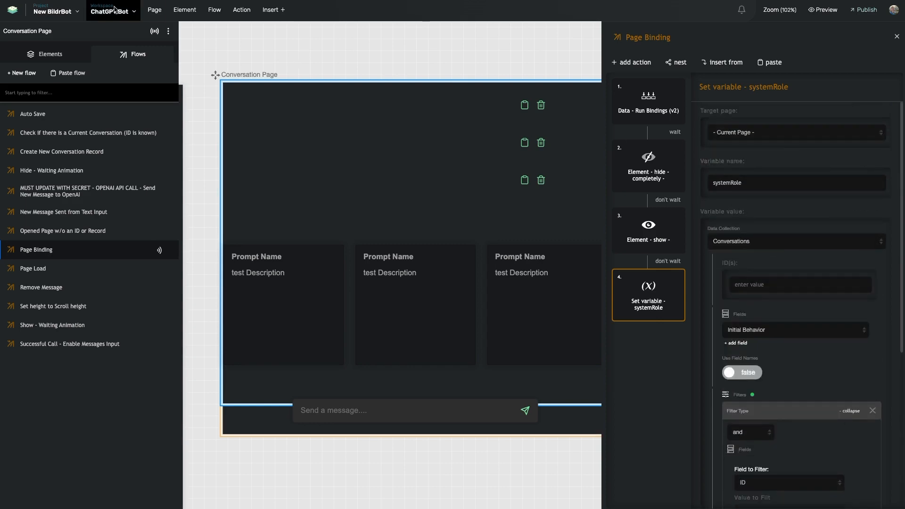
left_click(56, 11)
View the Conversations records, copy the Integrations mentor id, check its Initial Behavior text, then close.
left_click(68, 50)
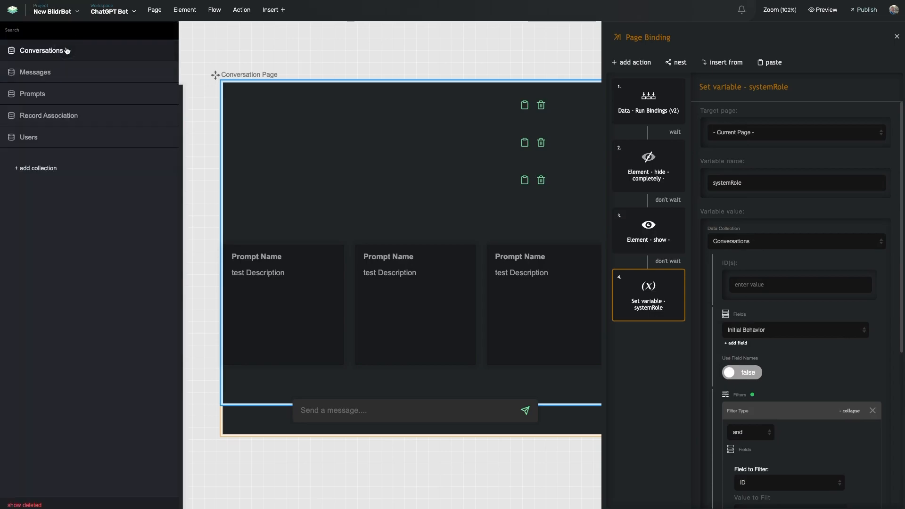
left_click(69, 56)
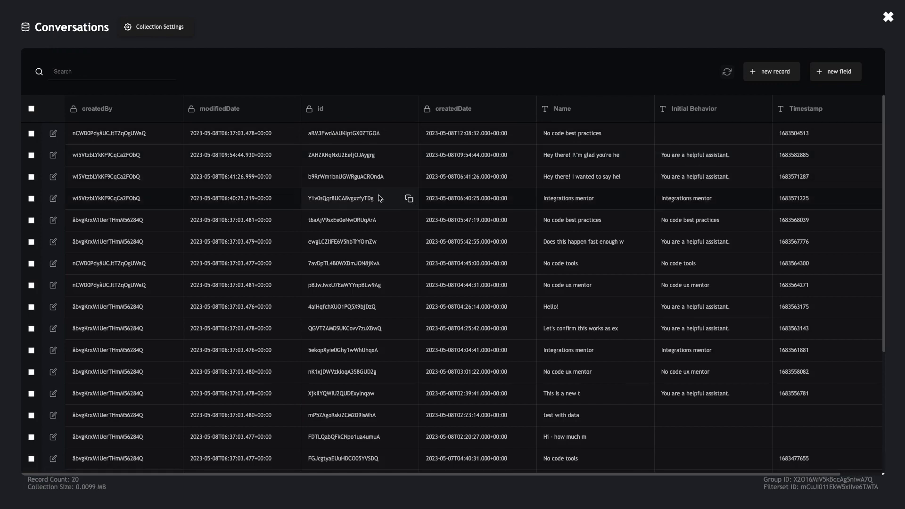
left_click(409, 199)
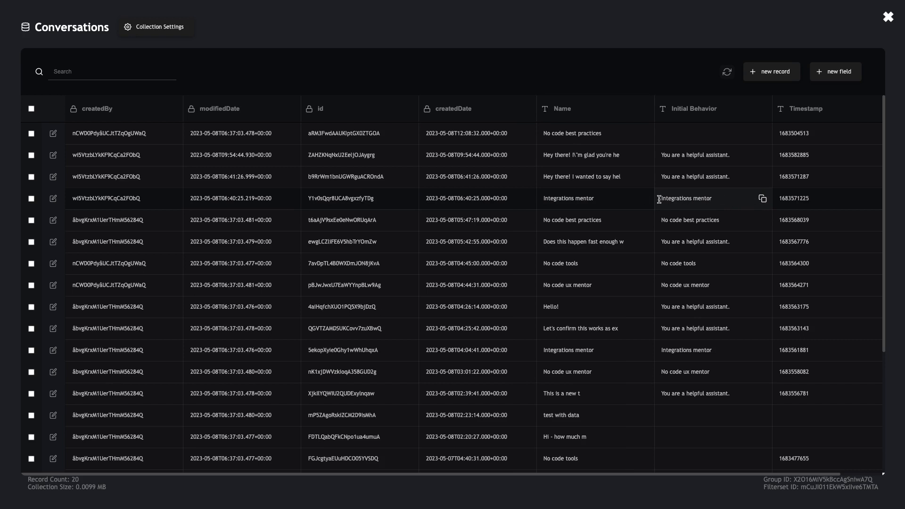
left_click_drag(660, 198, 741, 199)
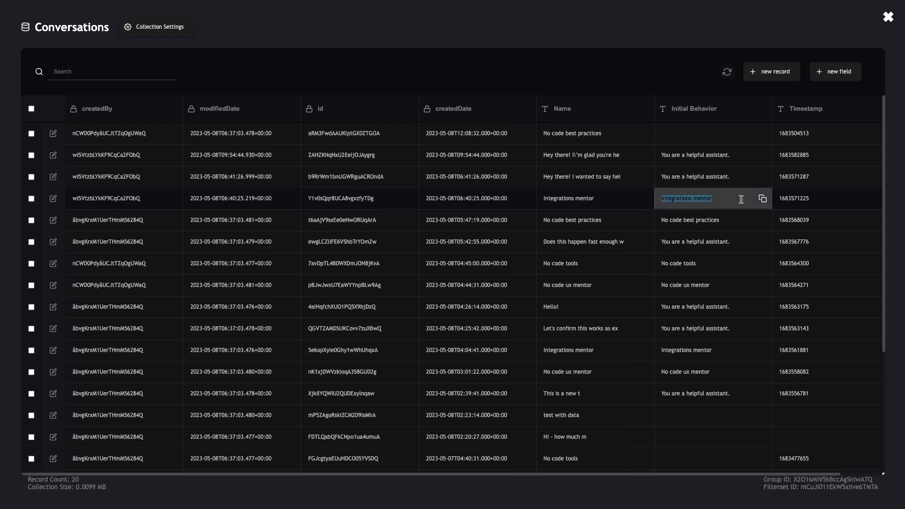
left_click(742, 199)
left_click(888, 19)
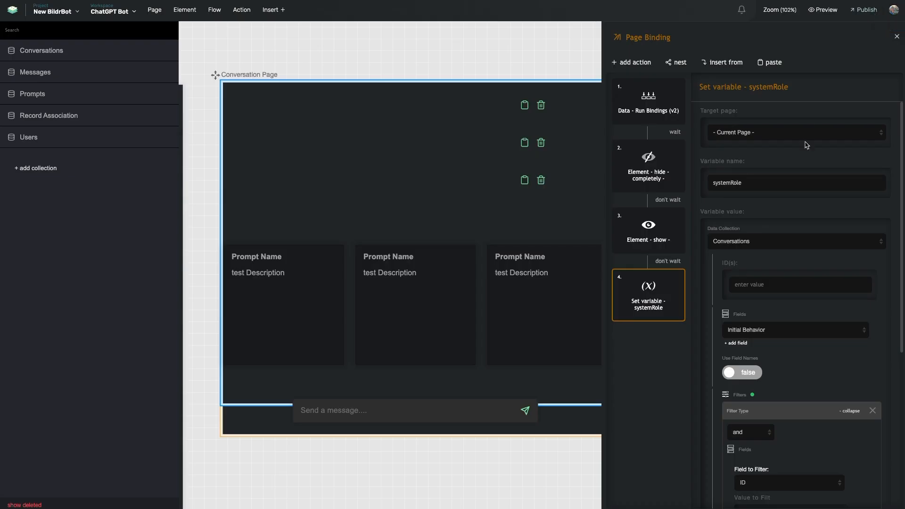
Select the Send a message input to show its Enter-key New Message Sent from Text Input event.
scroll(722, 260, "down", 5)
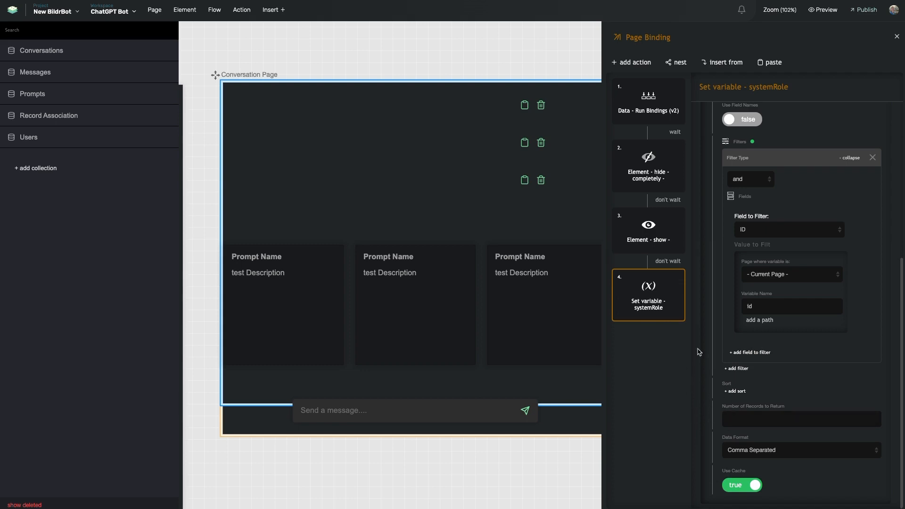
mouse_move(677, 309)
mouse_move(620, 155)
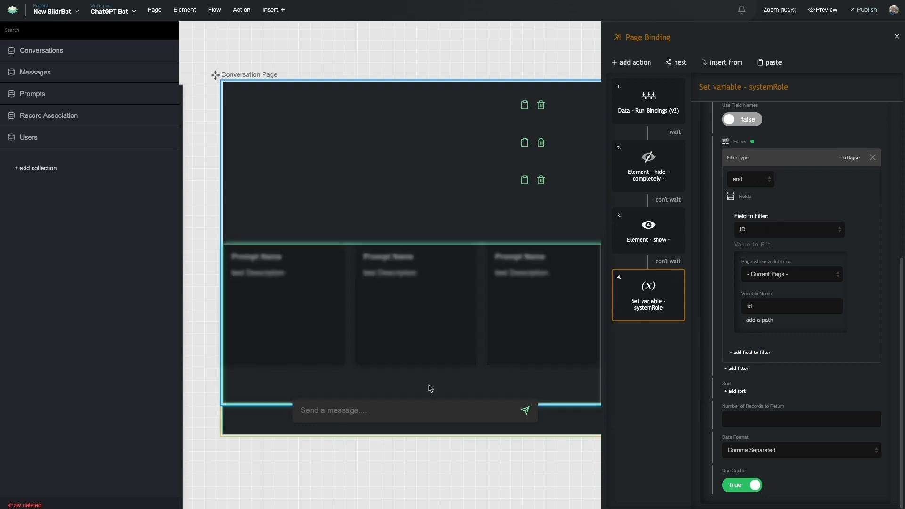
left_click(415, 409)
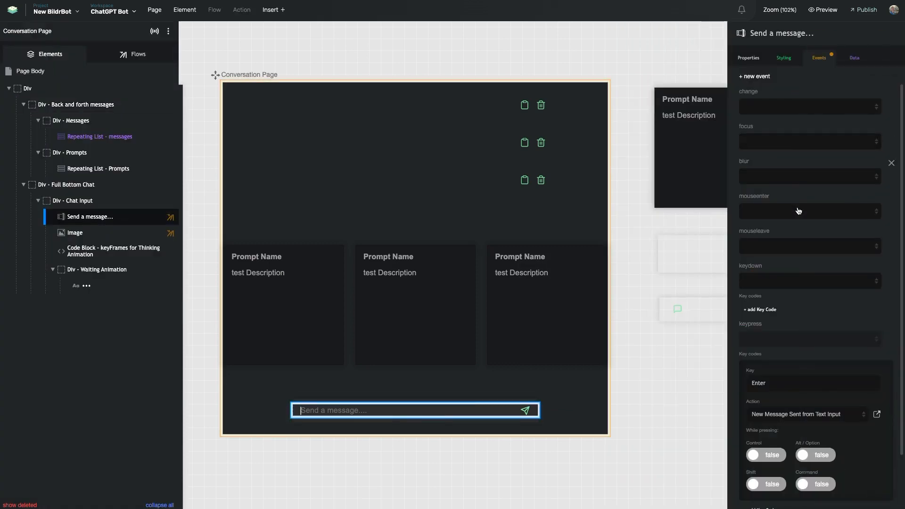
Open the MUST UPDATE WITH SECRET - OPENAI API CALL flow to view its OpenAI Chat action.
left_click(133, 53)
left_click(67, 200)
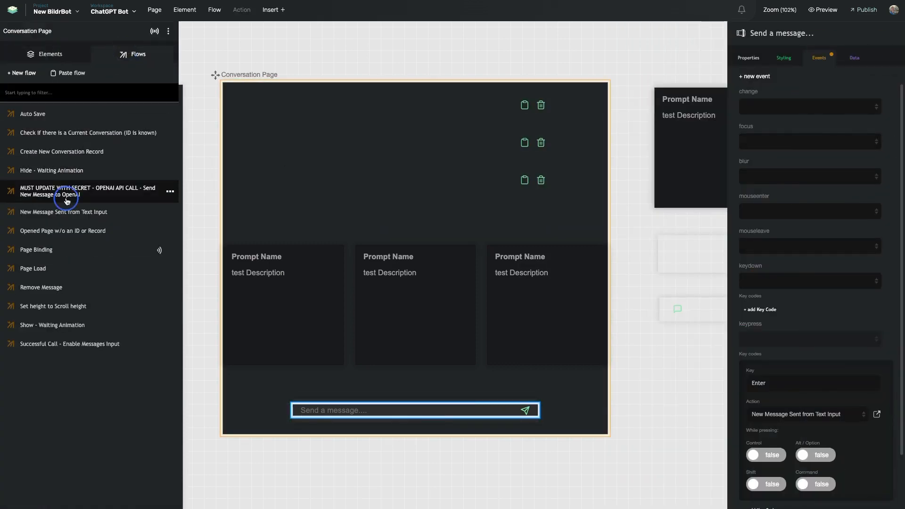
scroll(731, 144, "down", 3)
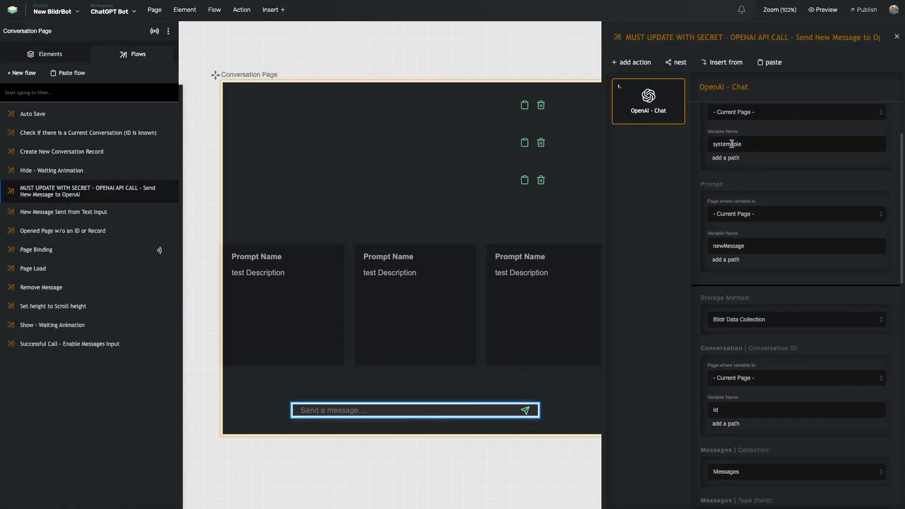
scroll(731, 144, "up", 1)
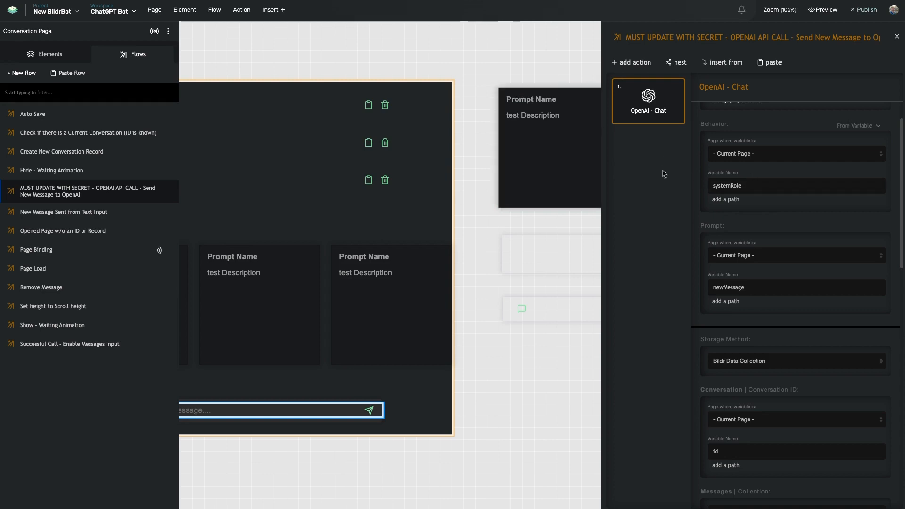
scroll(567, 169, "left", 1)
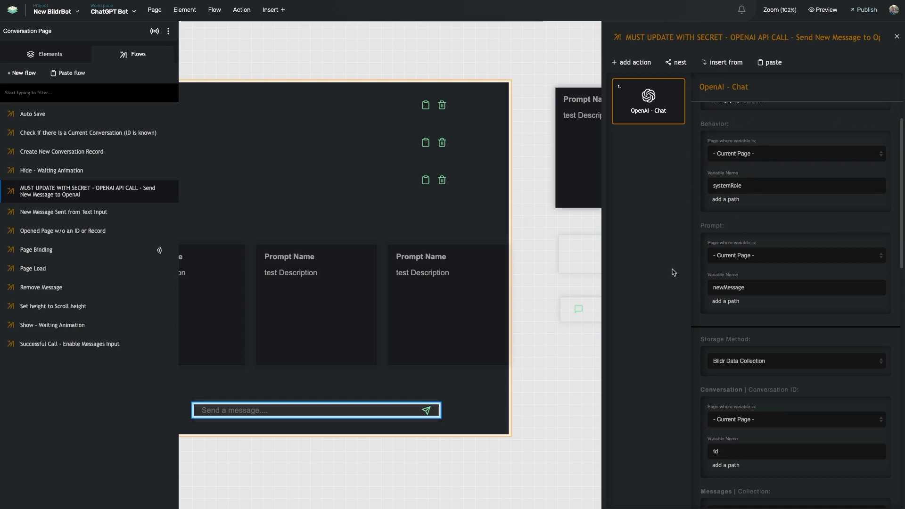
left_click_drag(704, 226, 727, 227)
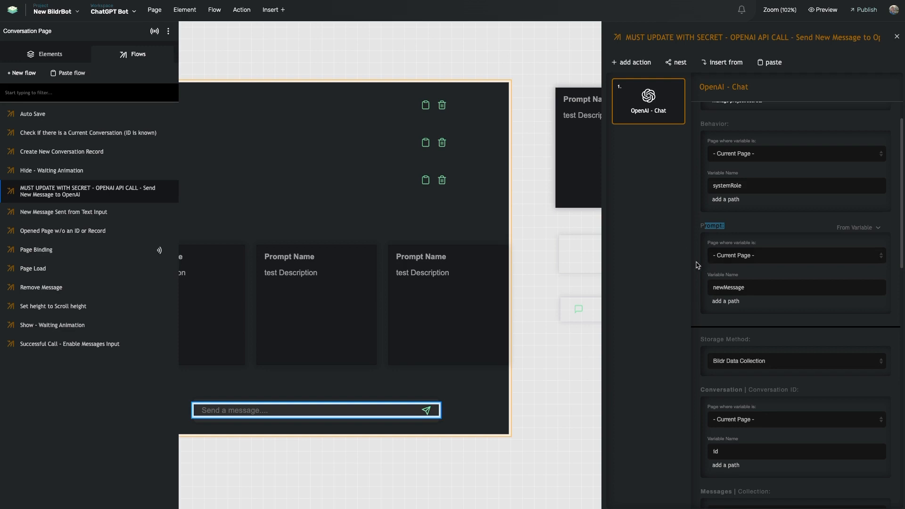
left_click(705, 226)
left_click_drag(705, 226, 717, 226)
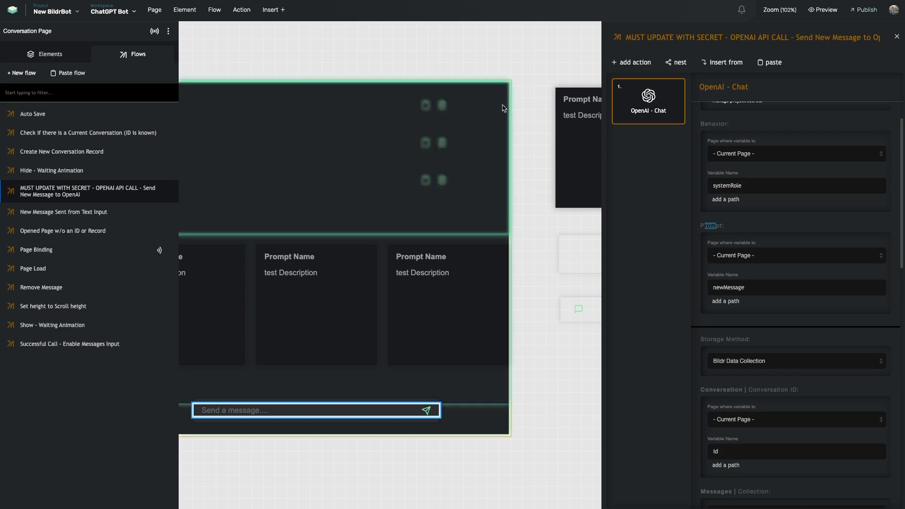
left_click(713, 222)
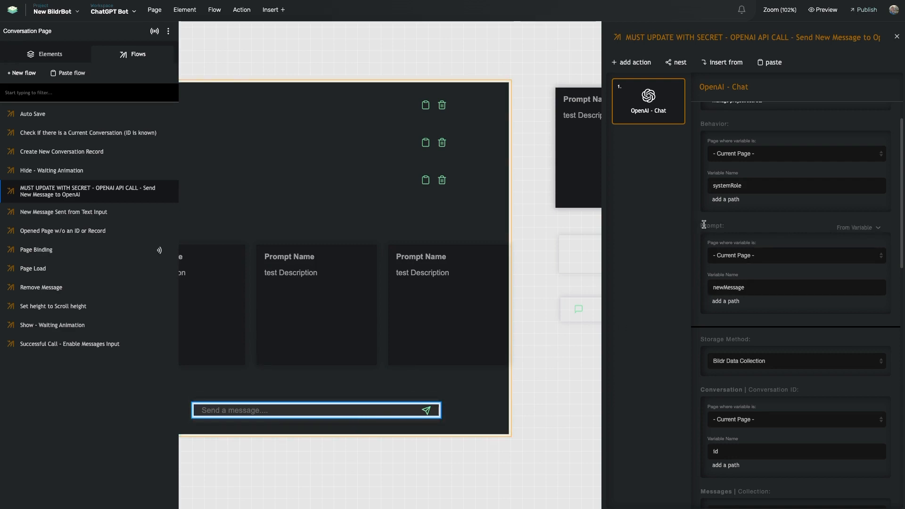
left_click_drag(706, 226, 738, 228)
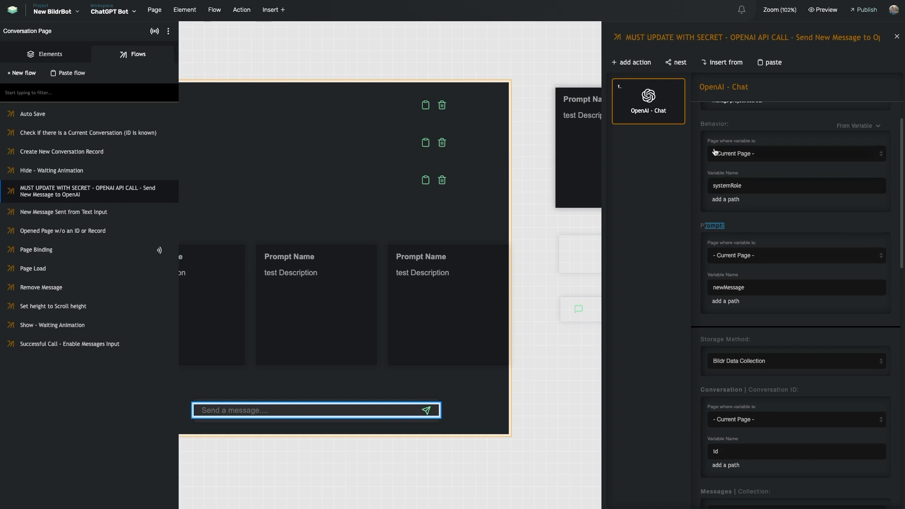
scroll(744, 213, "down", 3)
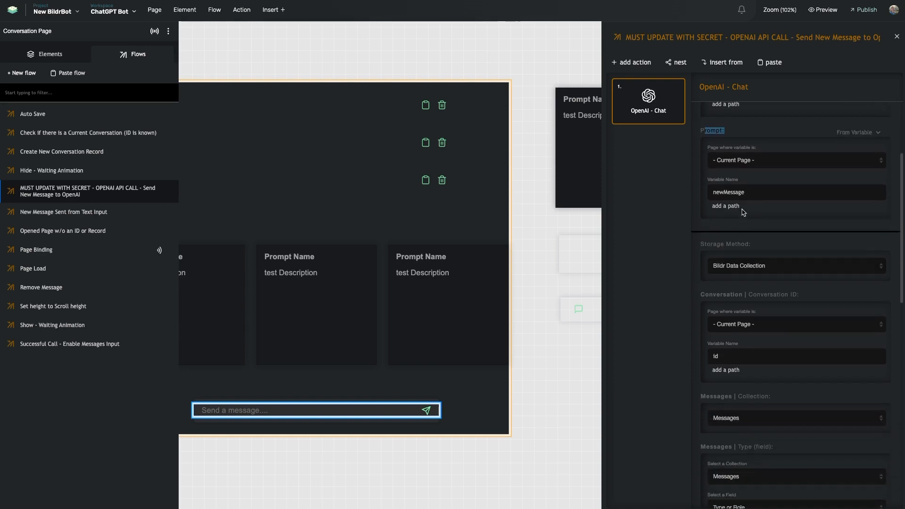
scroll(743, 212, "down", 4)
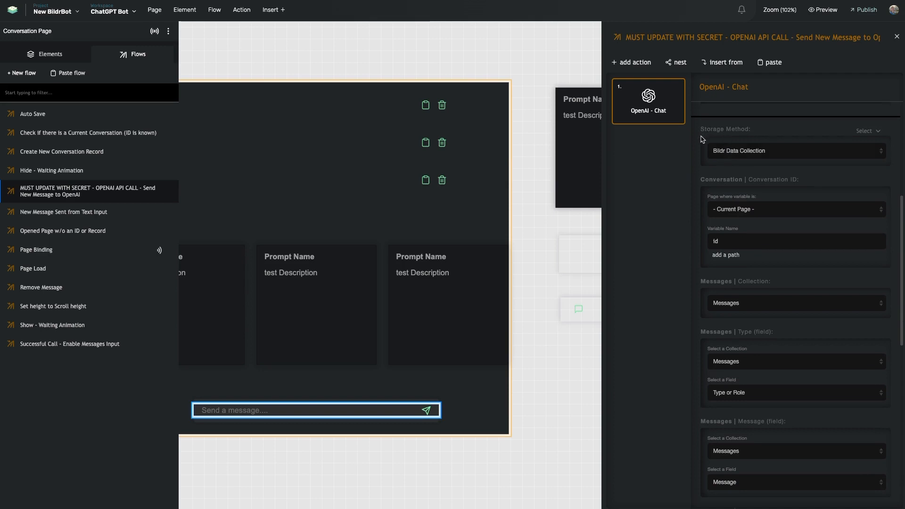
scroll(702, 199, "down", 1)
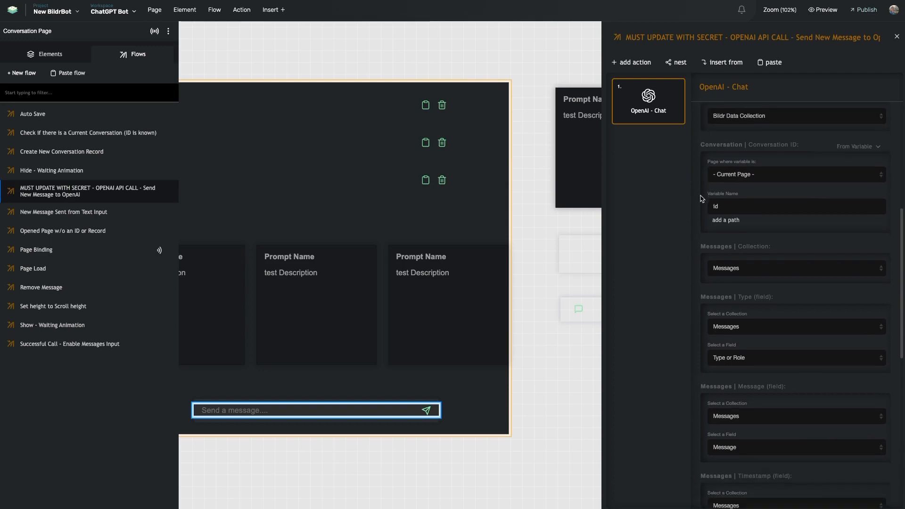
scroll(735, 229, "down", 2)
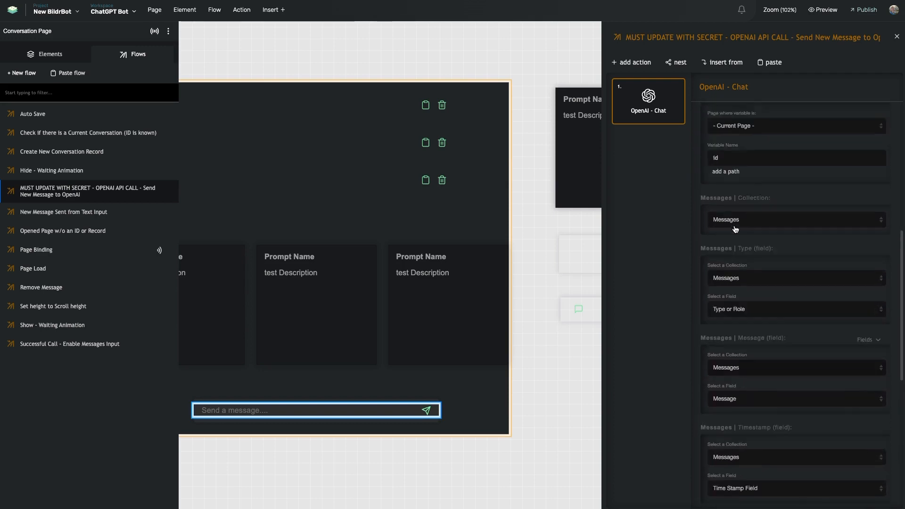
scroll(735, 229, "up", 3)
left_click_drag(705, 142, 761, 150)
left_click(745, 143)
scroll(707, 143, "up", 1)
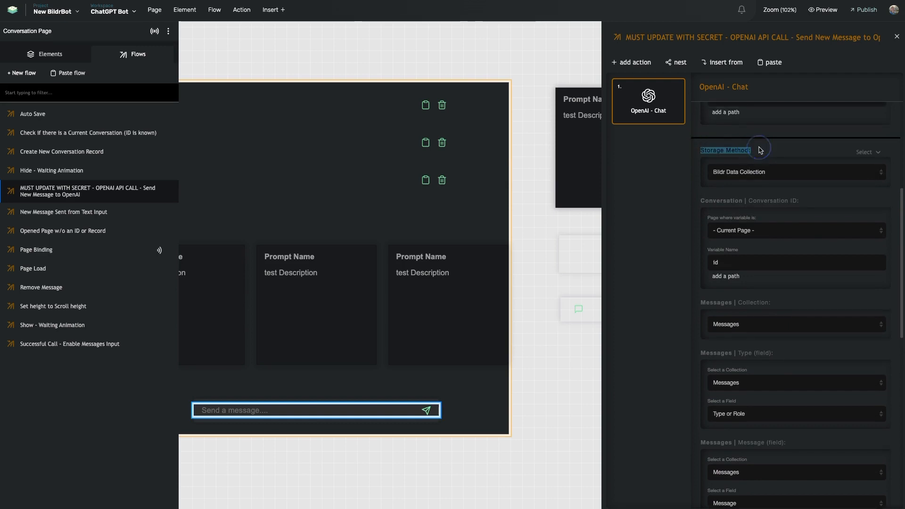
left_click(729, 174)
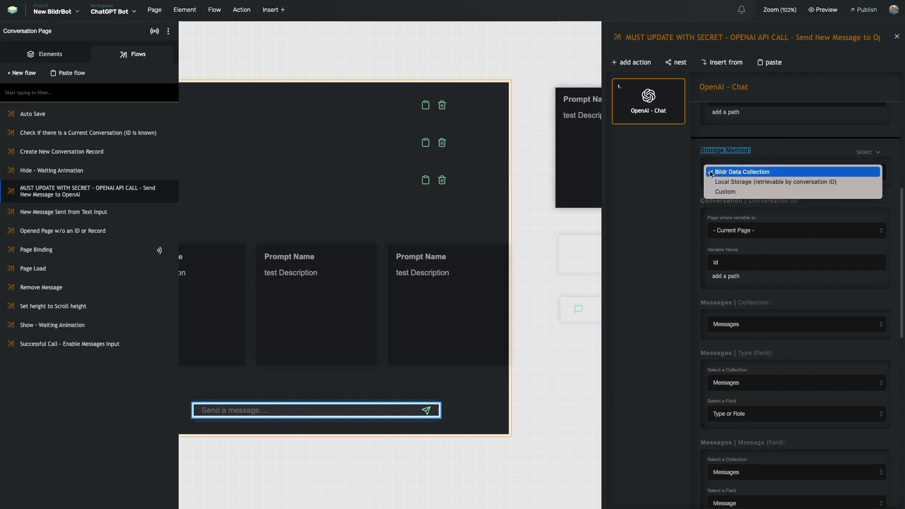
left_click(725, 173)
left_click(726, 174)
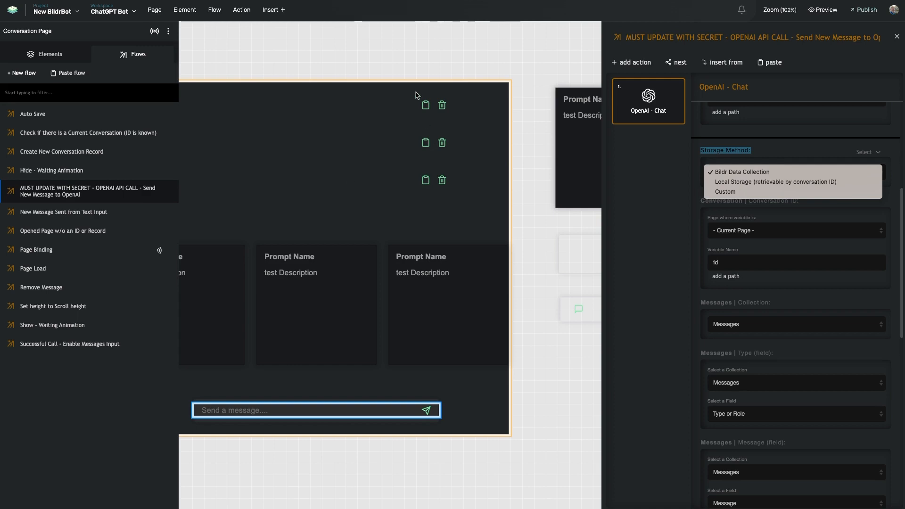
left_click(628, 172)
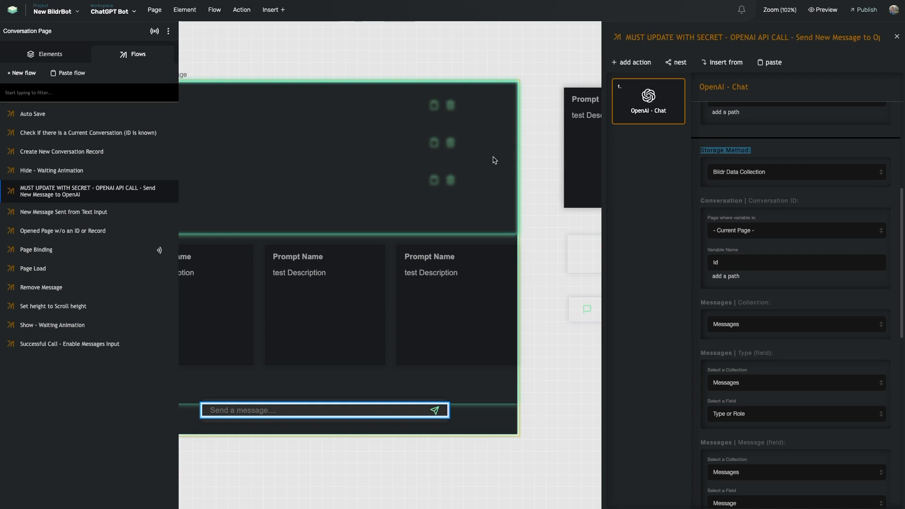
left_click(736, 179)
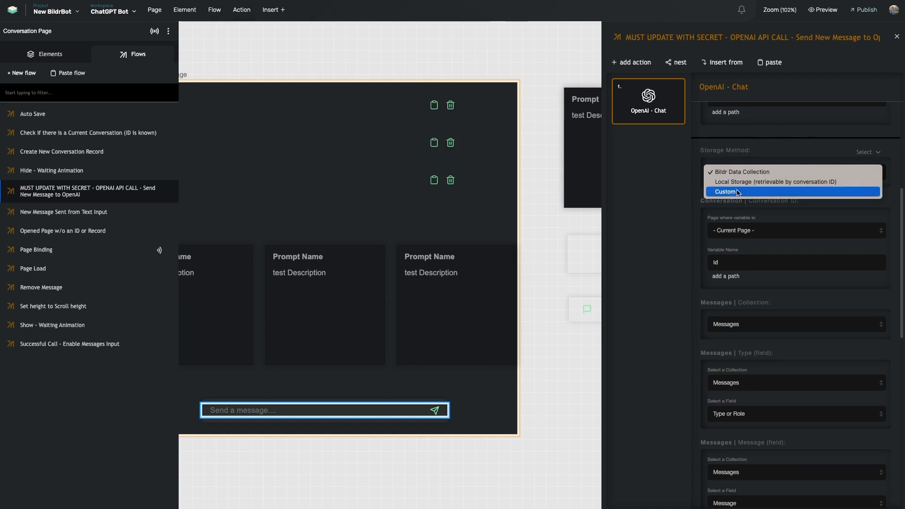
left_click(681, 184)
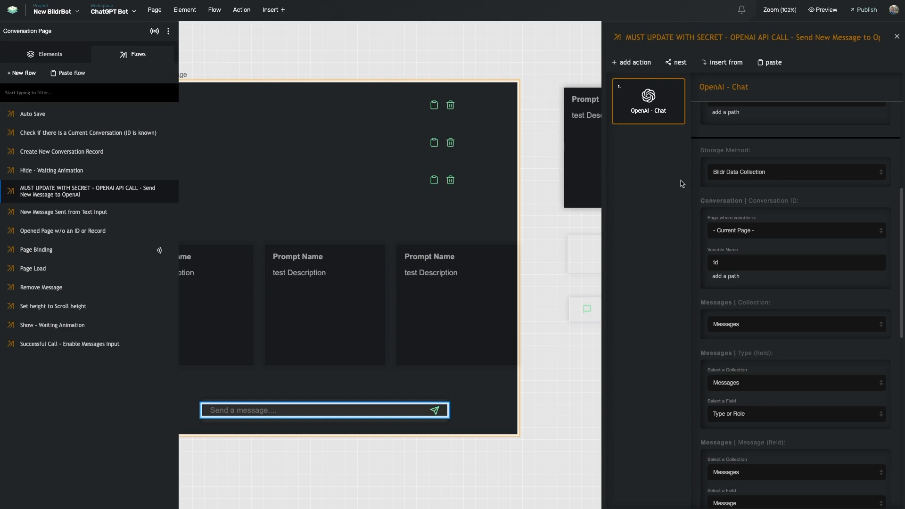
left_click(745, 180)
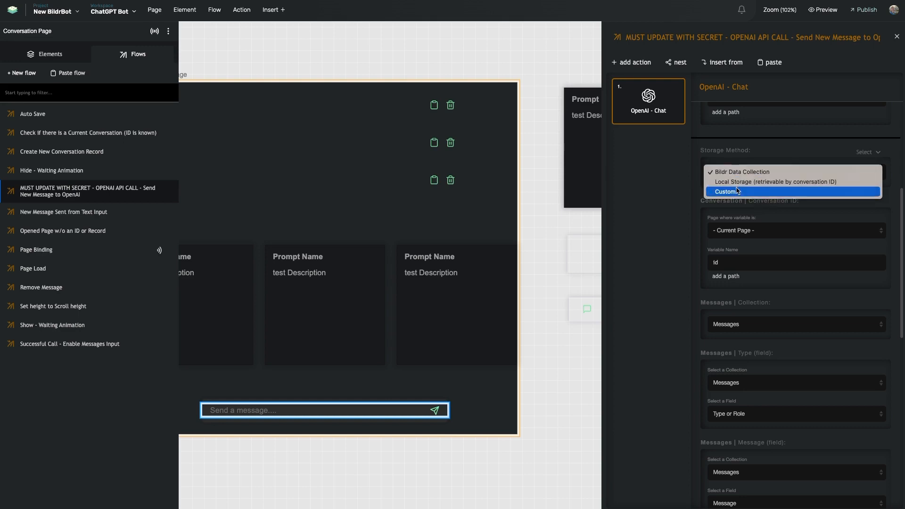
left_click(670, 173)
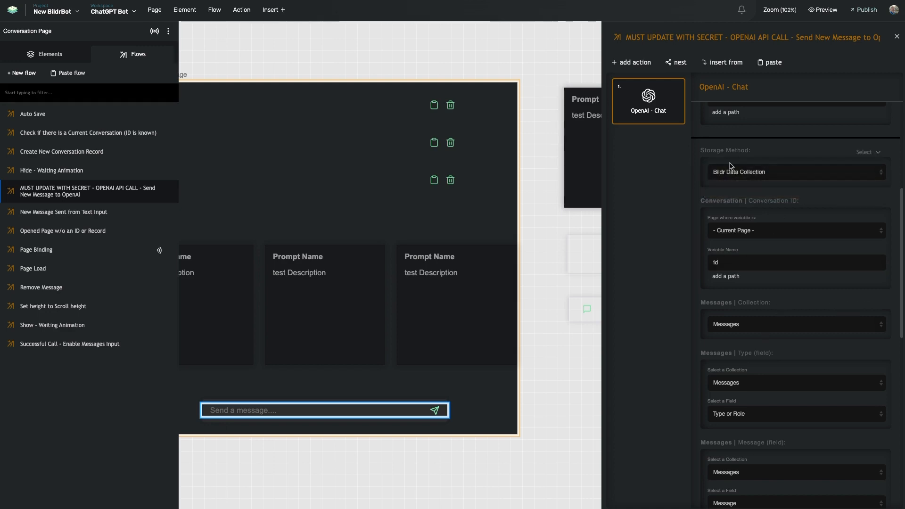
left_click(673, 172)
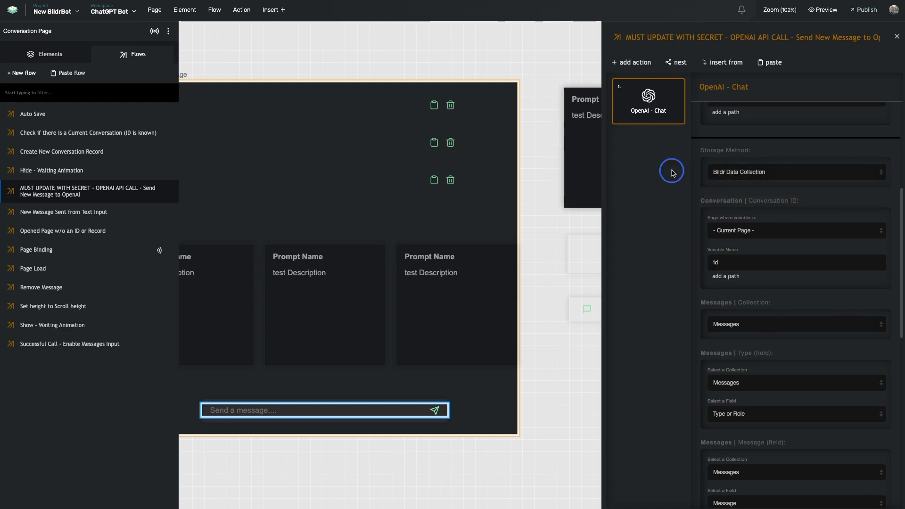
scroll(755, 228, "up", 3)
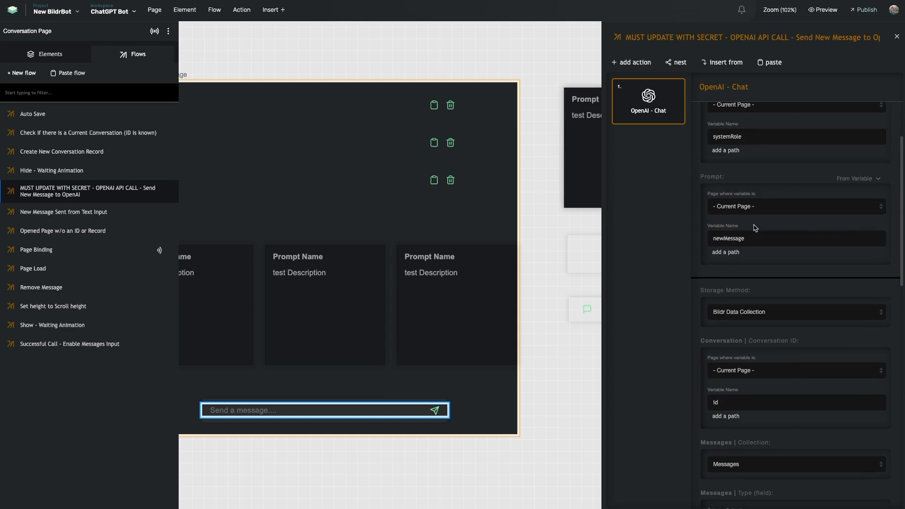
scroll(702, 212, "down", 3)
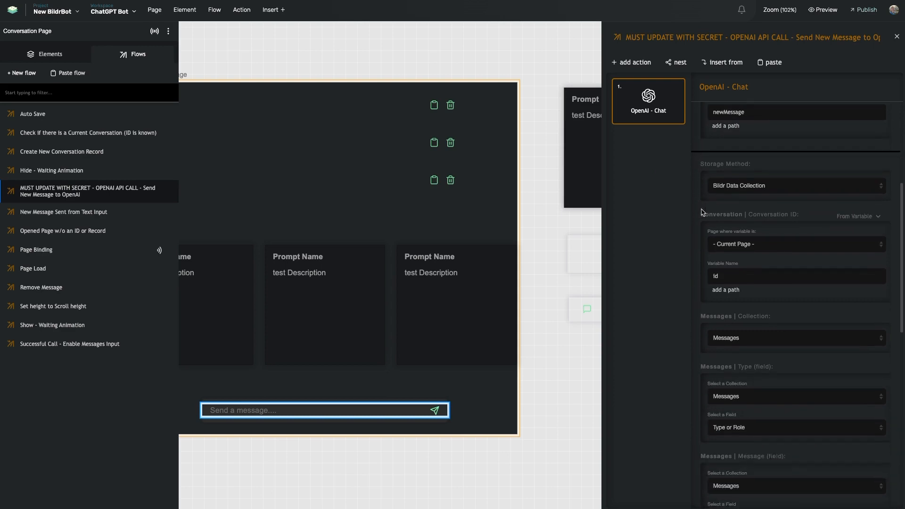
scroll(704, 208, "down", 1)
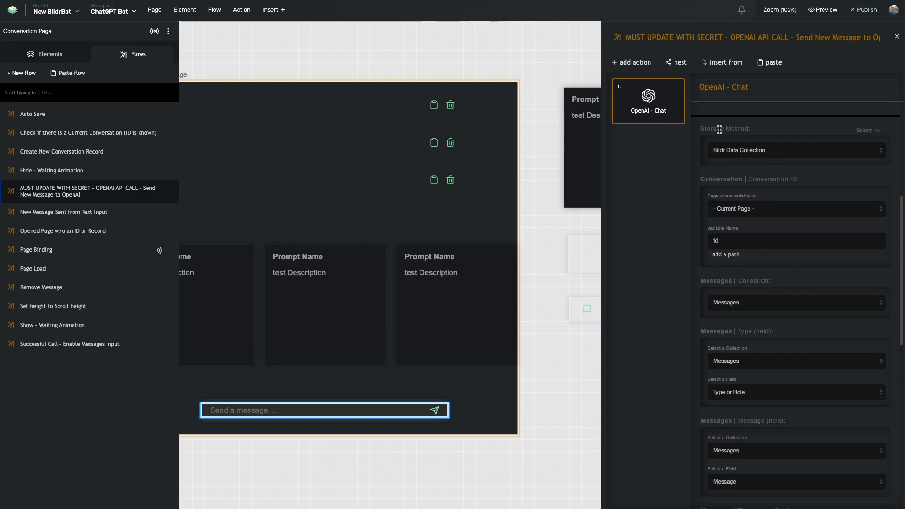
scroll(729, 174, "down", 1)
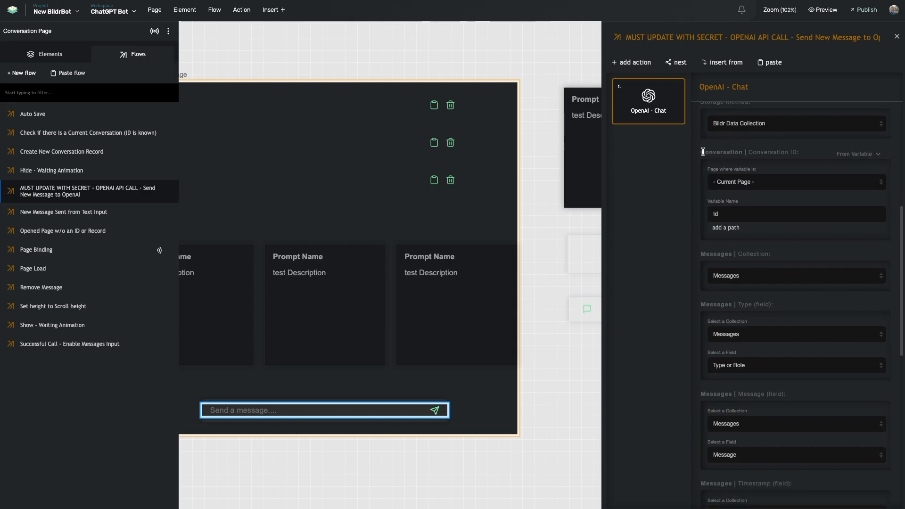
left_click_drag(703, 152, 794, 150)
scroll(742, 154, "down", 1)
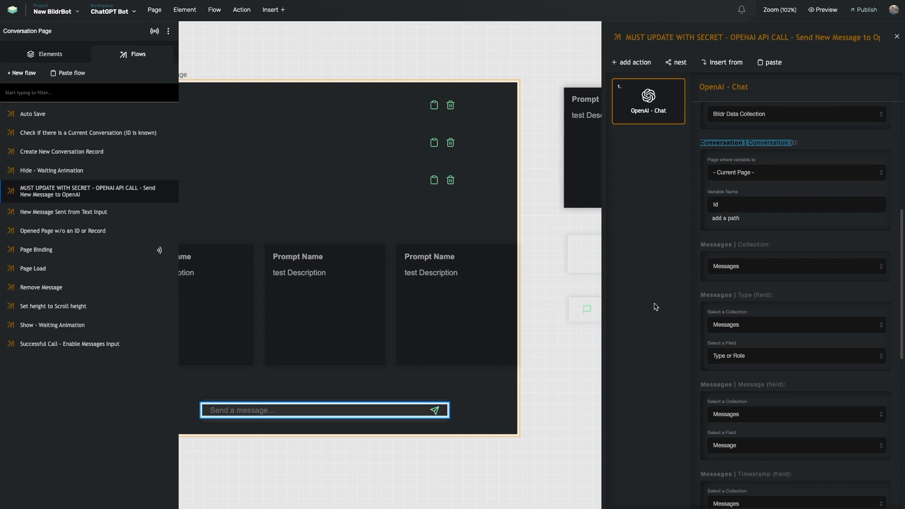
scroll(677, 298, "down", 2)
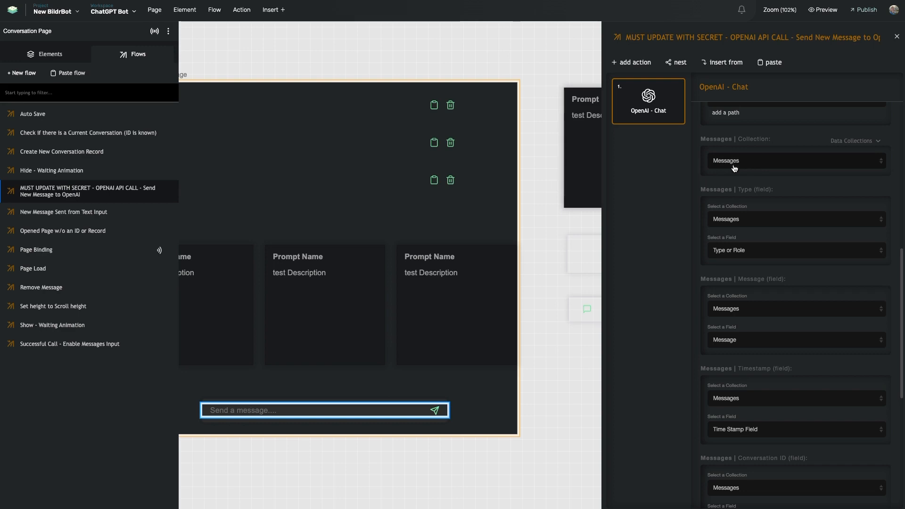
scroll(740, 188, "down", 1)
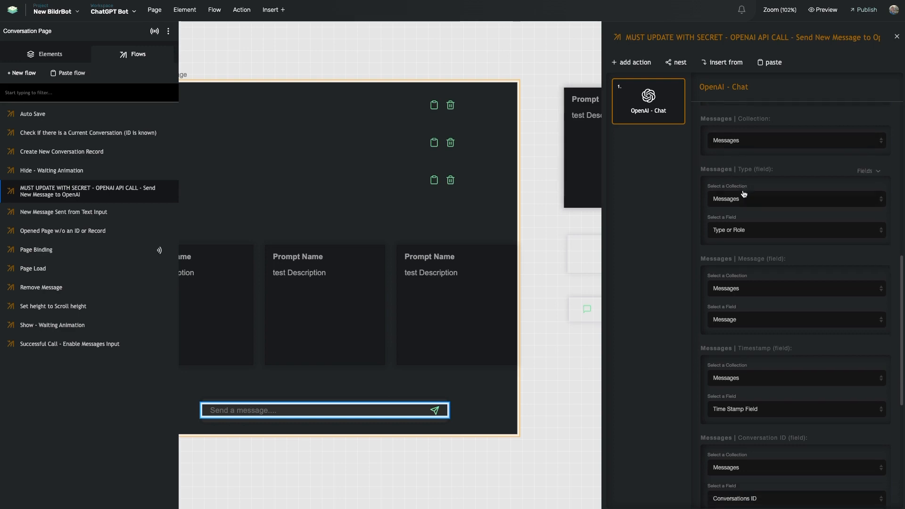
left_click_drag(711, 170, 764, 170)
left_click(683, 220)
scroll(747, 204, "up", 5)
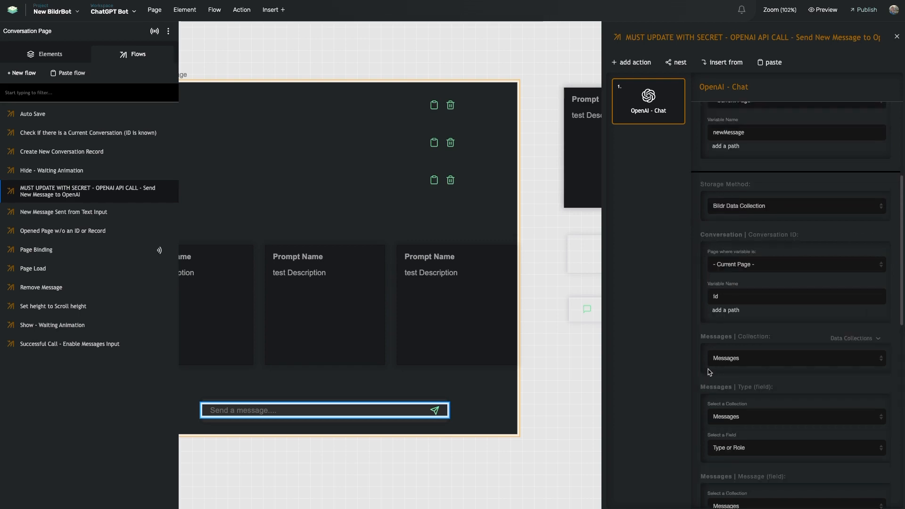
scroll(711, 372, "up", 4)
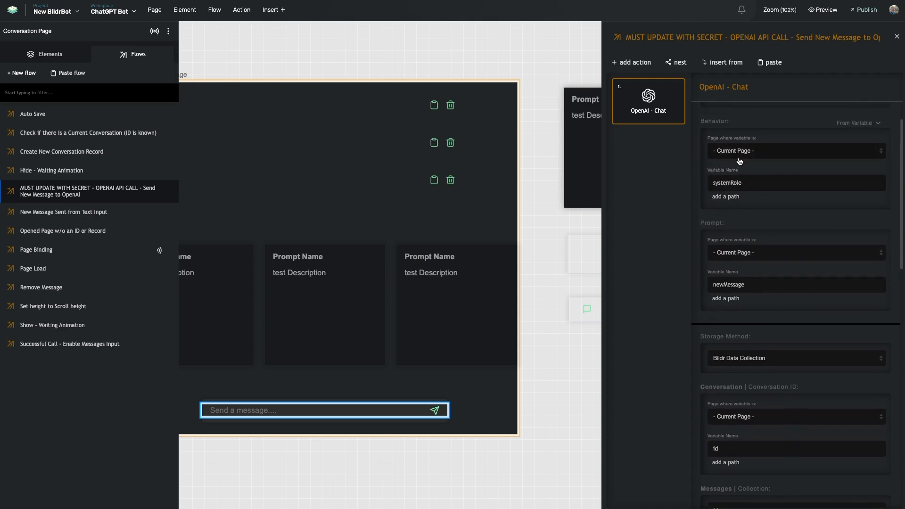
scroll(740, 161, "down", 6)
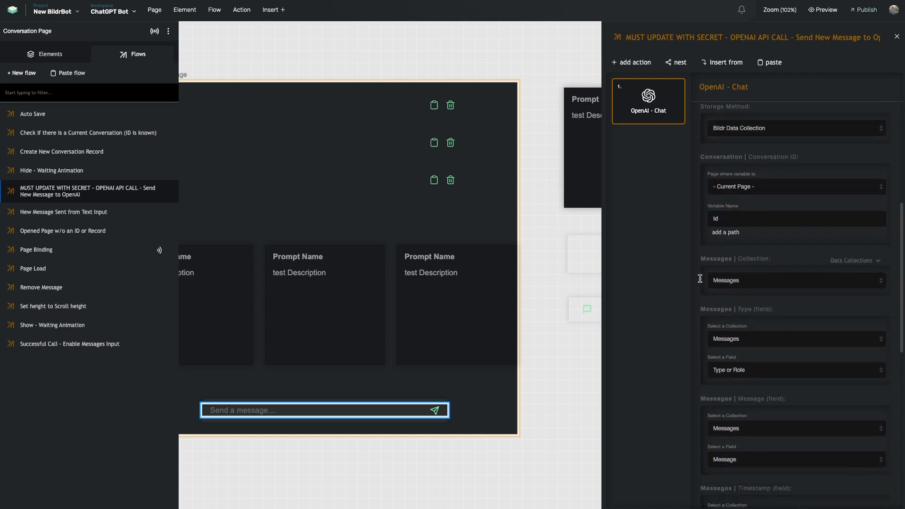
scroll(700, 278, "down", 1)
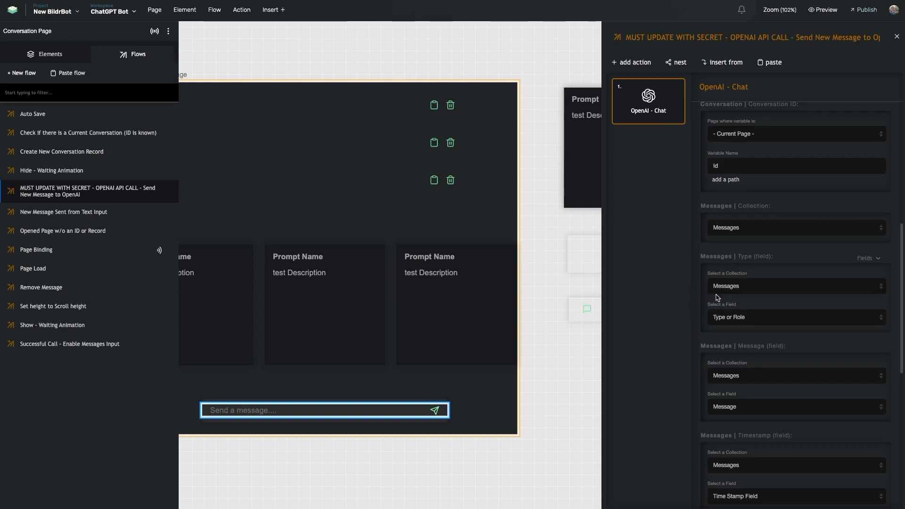
scroll(719, 297, "down", 3)
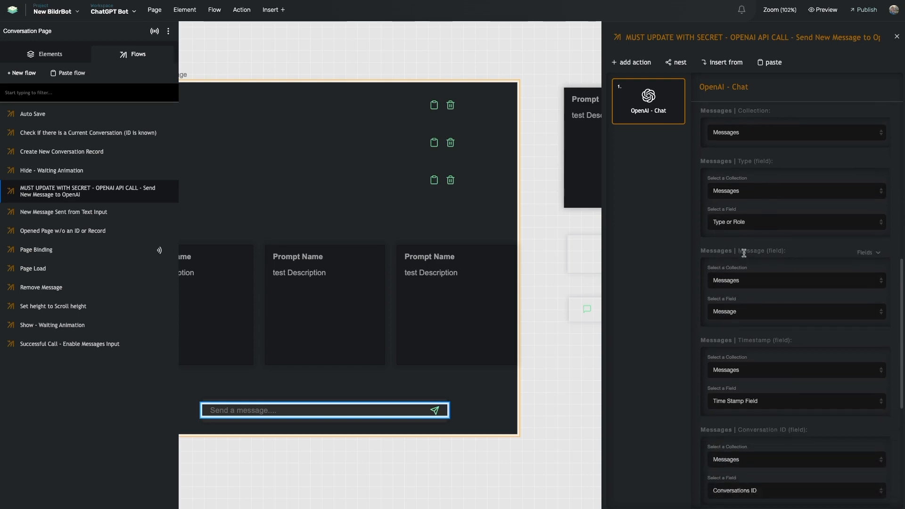
scroll(742, 265, "down", 1)
scroll(743, 264, "down", 2)
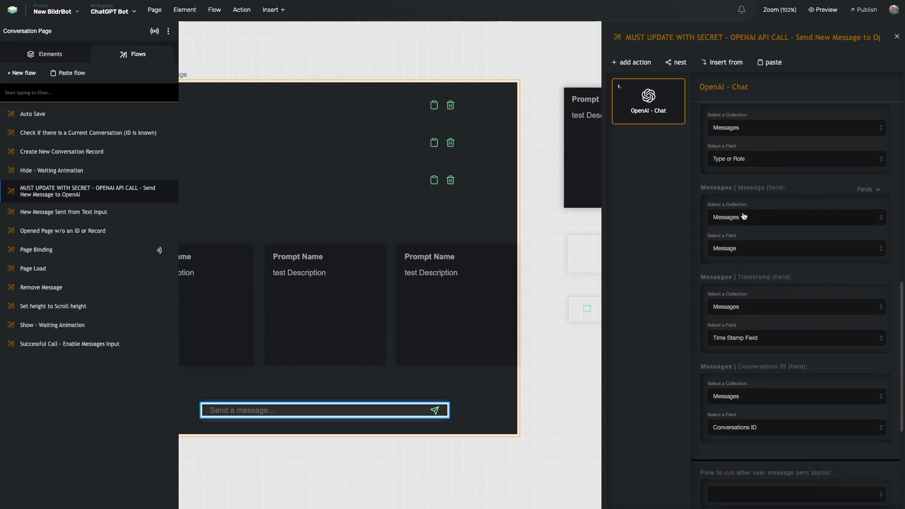
scroll(729, 275, "down", 3)
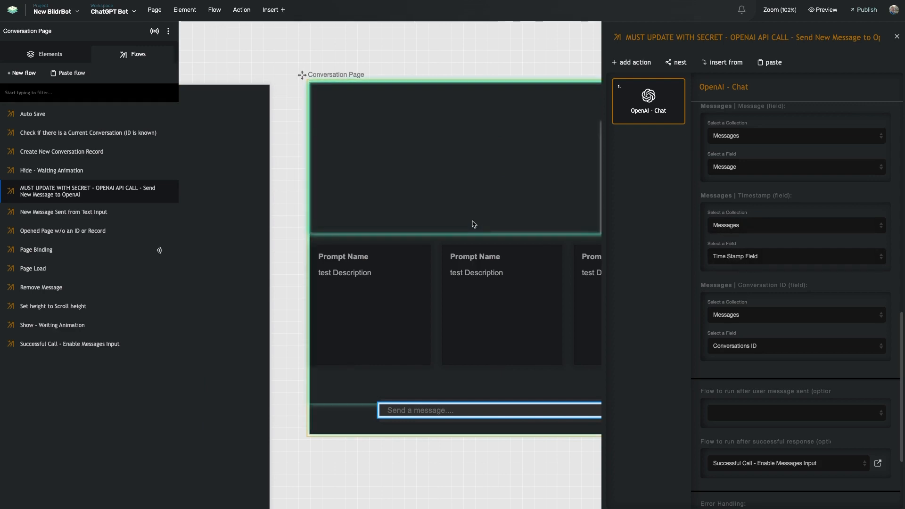
scroll(475, 225, "right", 3)
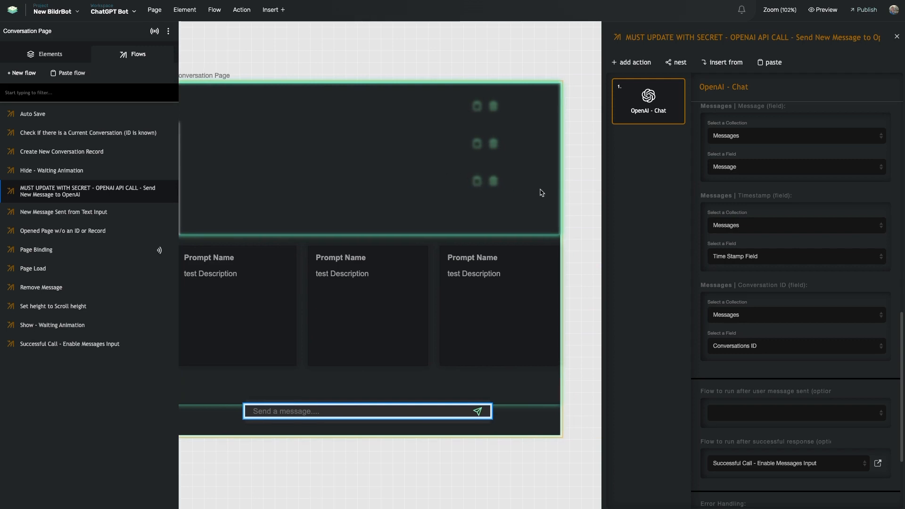
scroll(715, 295, "down", 1)
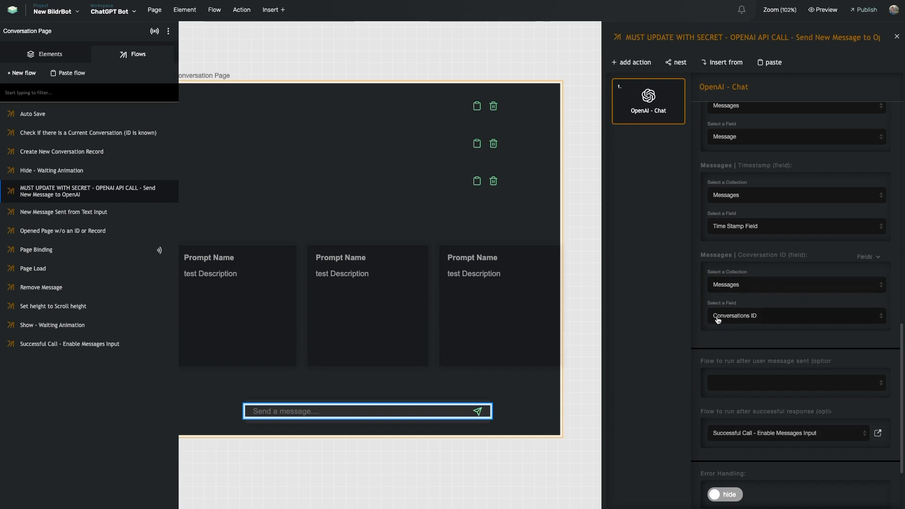
Keep Conversations ID as the conversation ID field and run Page Binding after each user message.
left_click(746, 318)
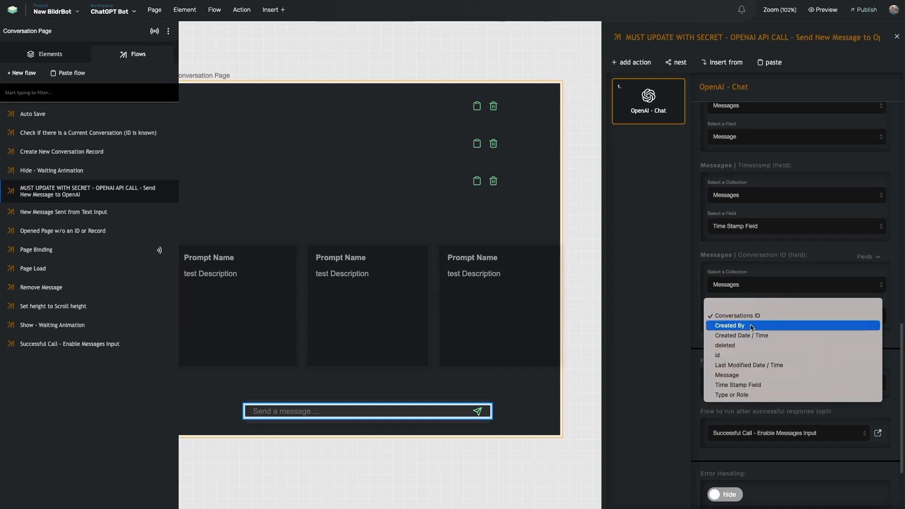
left_click(752, 317)
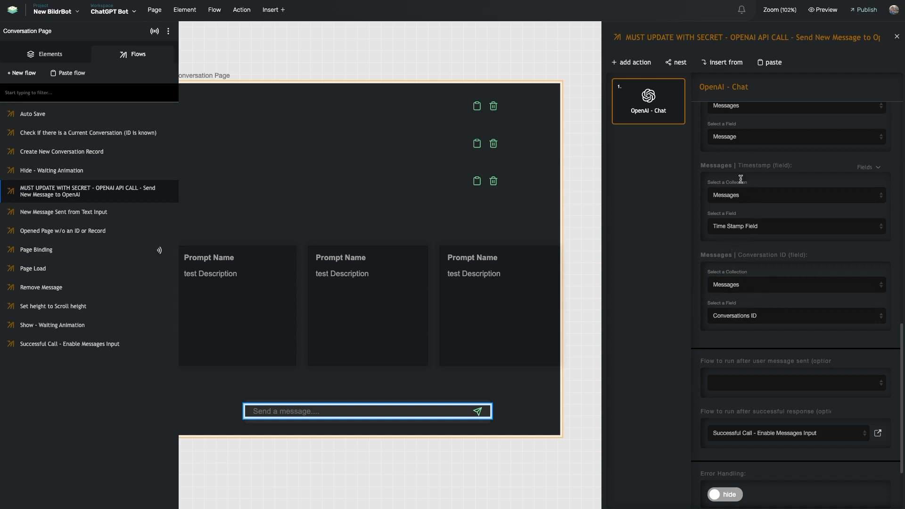
scroll(740, 178, "up", 6)
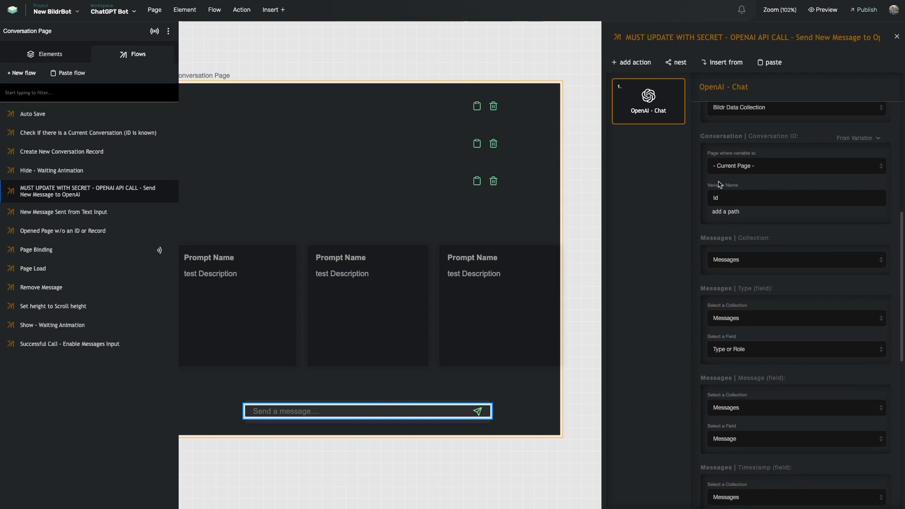
scroll(740, 179, "down", 1)
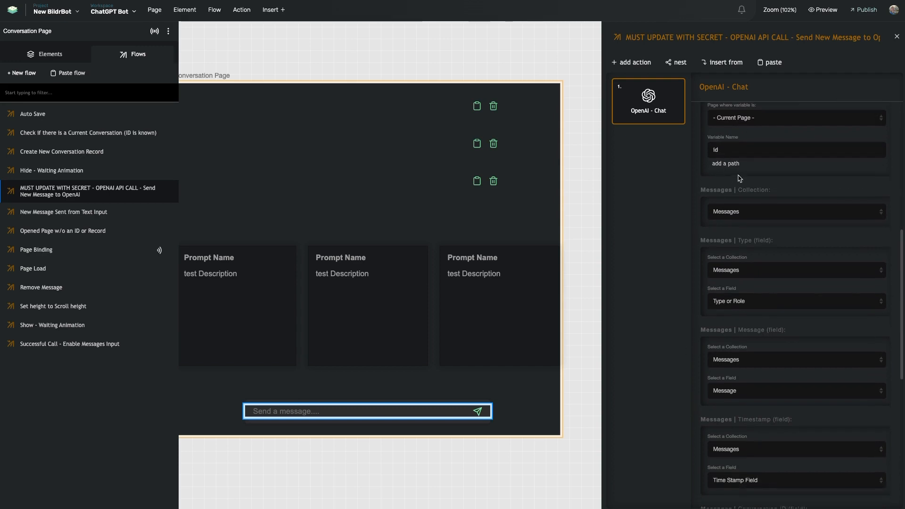
scroll(736, 212, "down", 4)
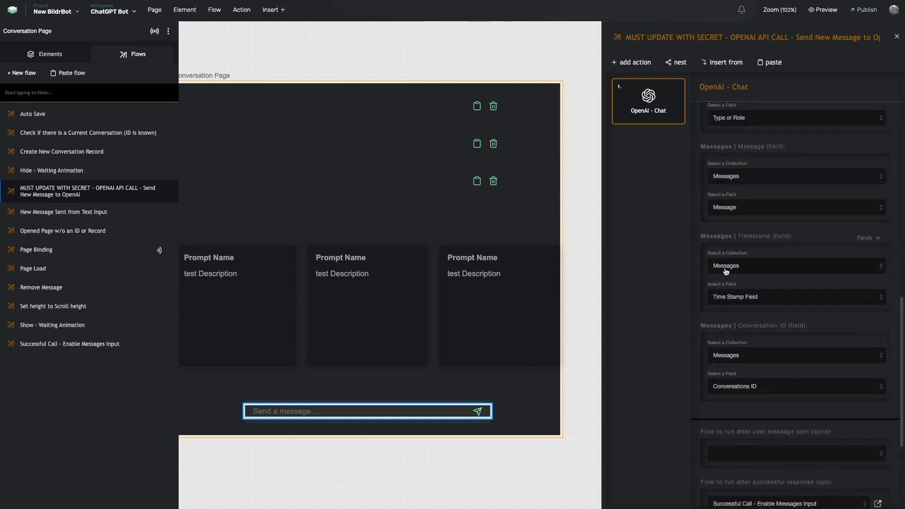
scroll(726, 271, "up", 5)
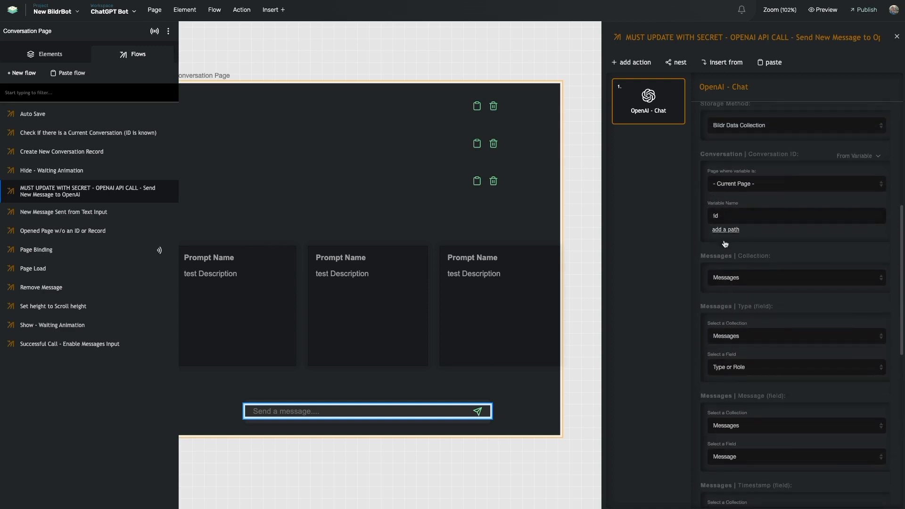
scroll(726, 236, "down", 9)
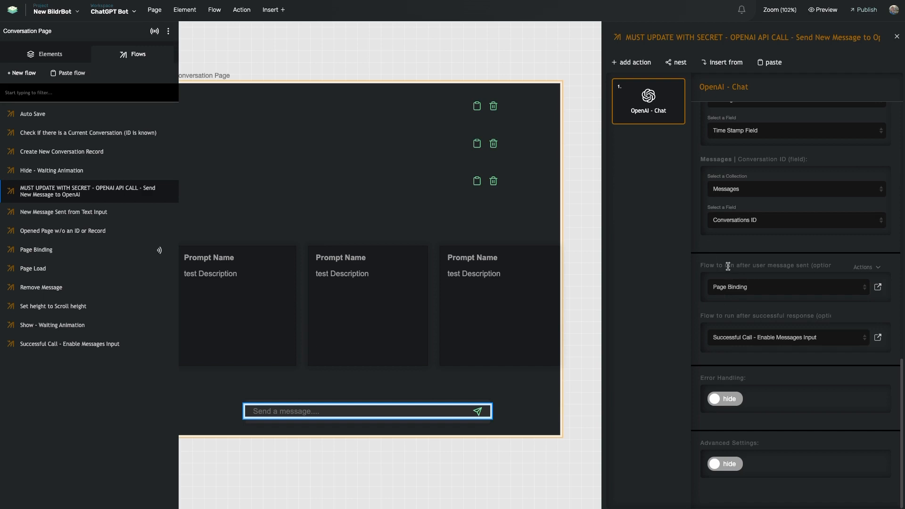
left_click_drag(709, 266, 773, 266)
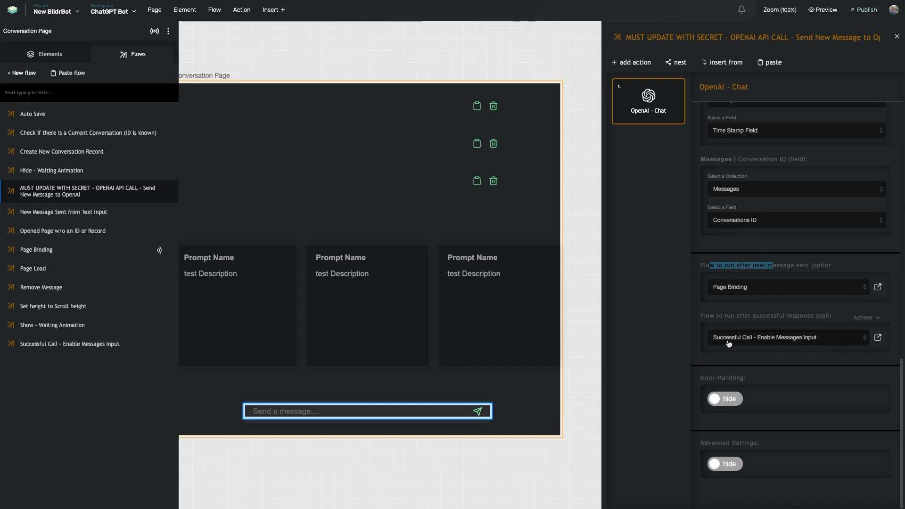
left_click_drag(706, 316, 791, 318)
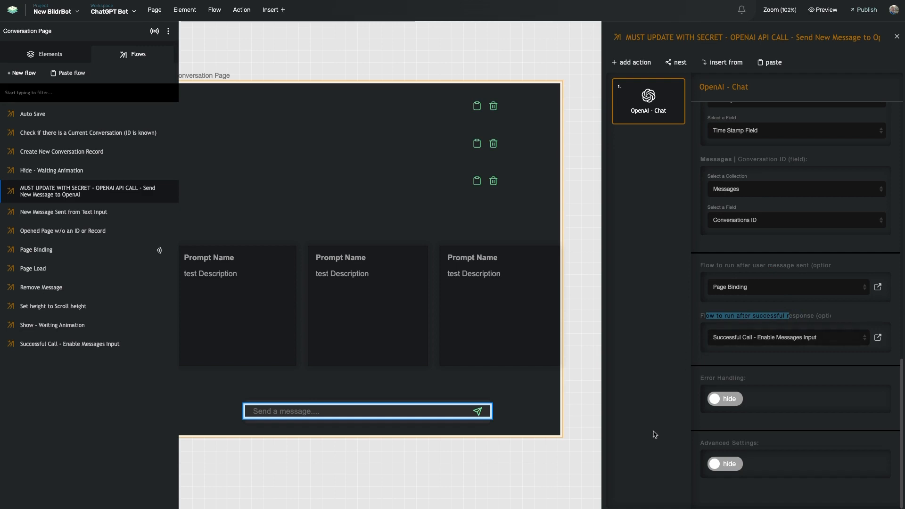
left_click(667, 378)
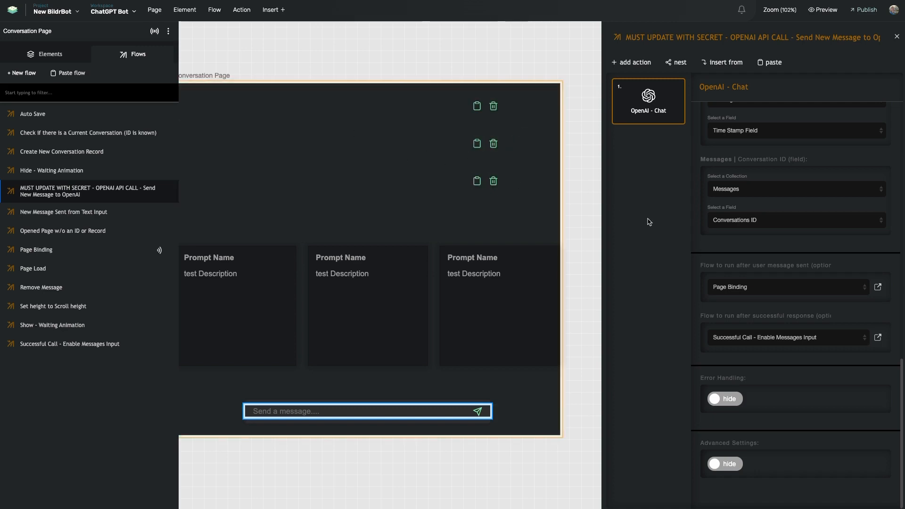
left_click(879, 289)
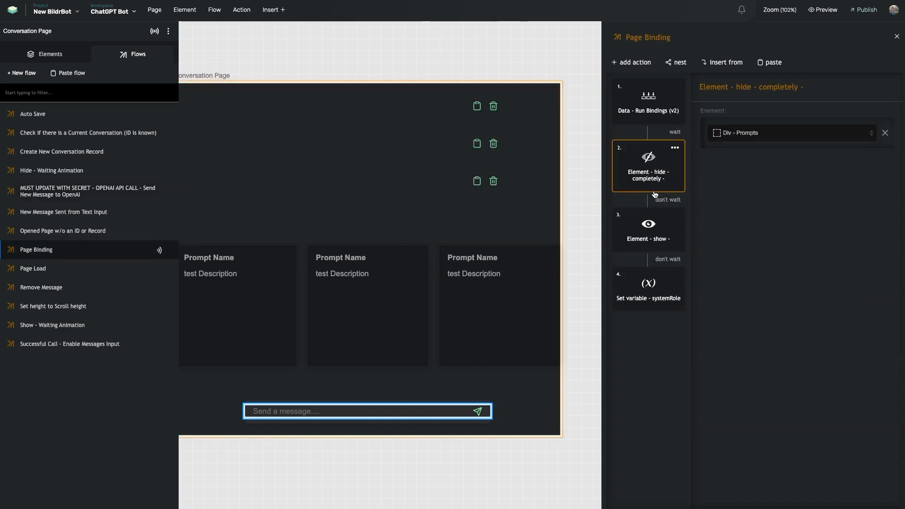
left_click(647, 231)
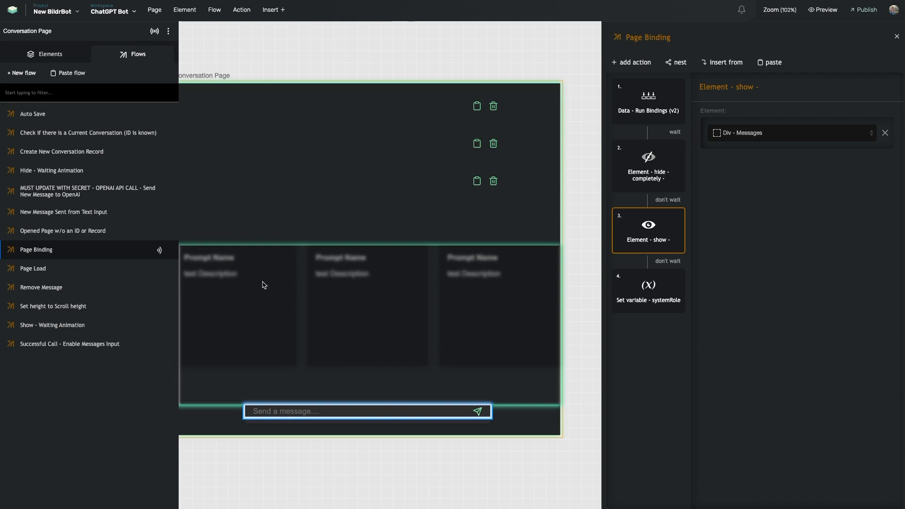
left_click(150, 191)
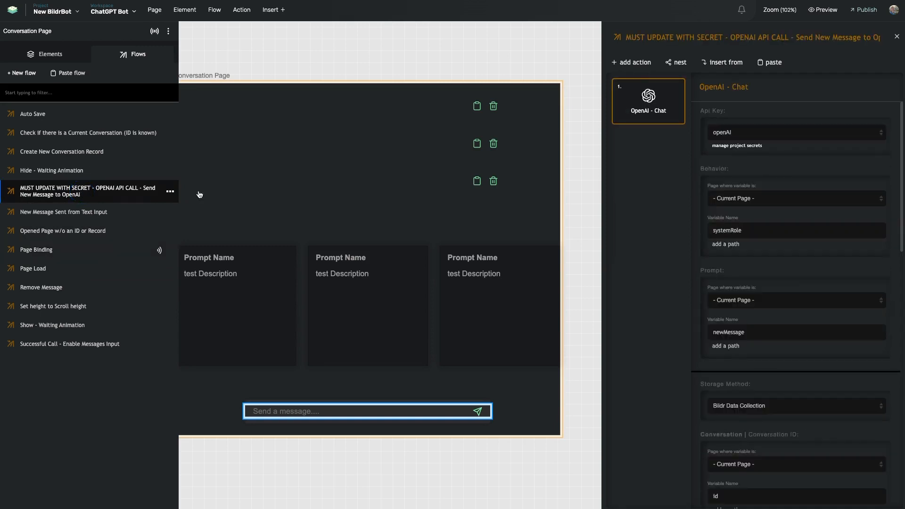
scroll(762, 302, "down", 10)
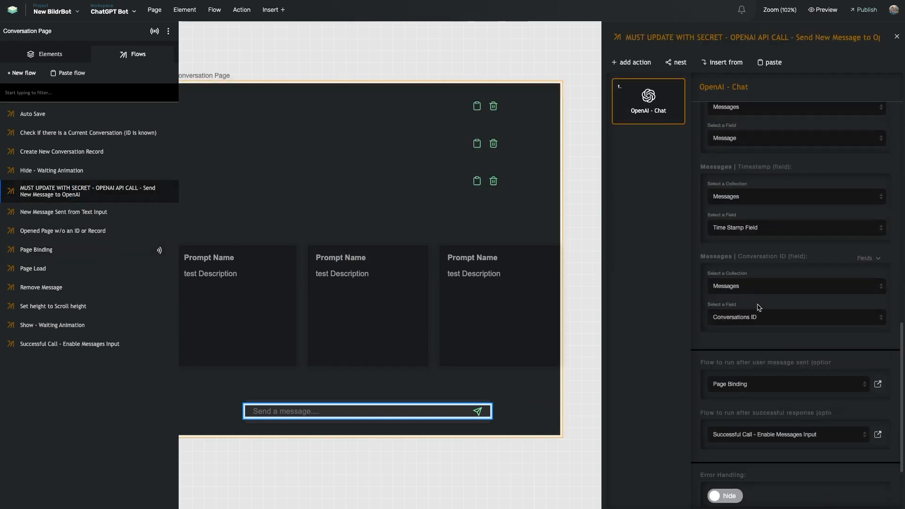
scroll(759, 308, "down", 3)
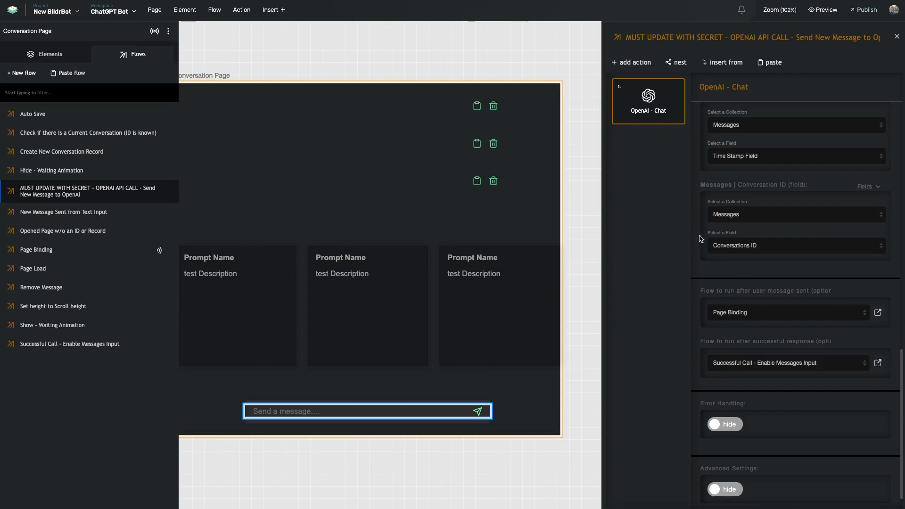
scroll(702, 239, "up", 3)
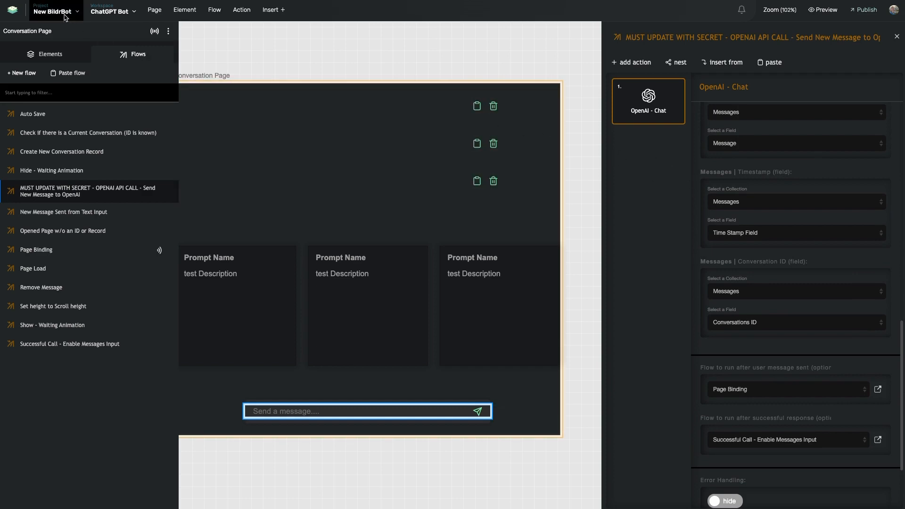
scroll(703, 333, "down", 2)
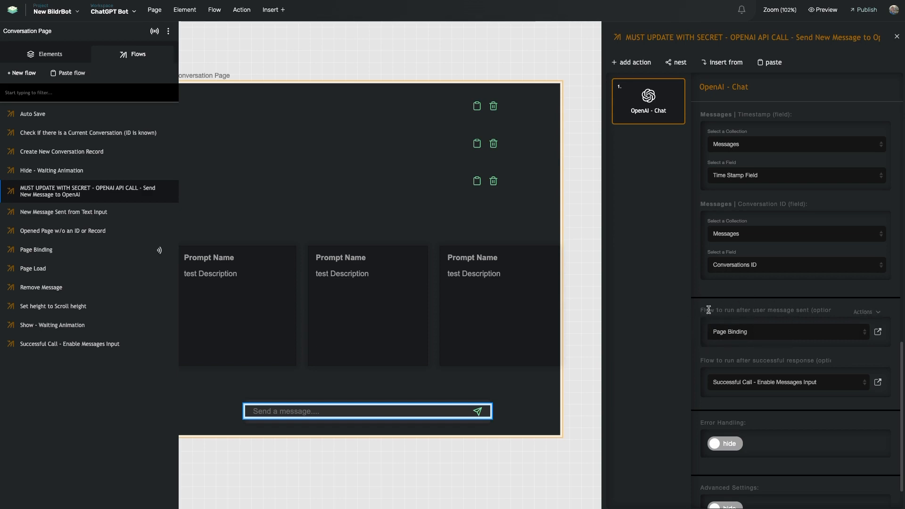
scroll(528, 377, "left", 1)
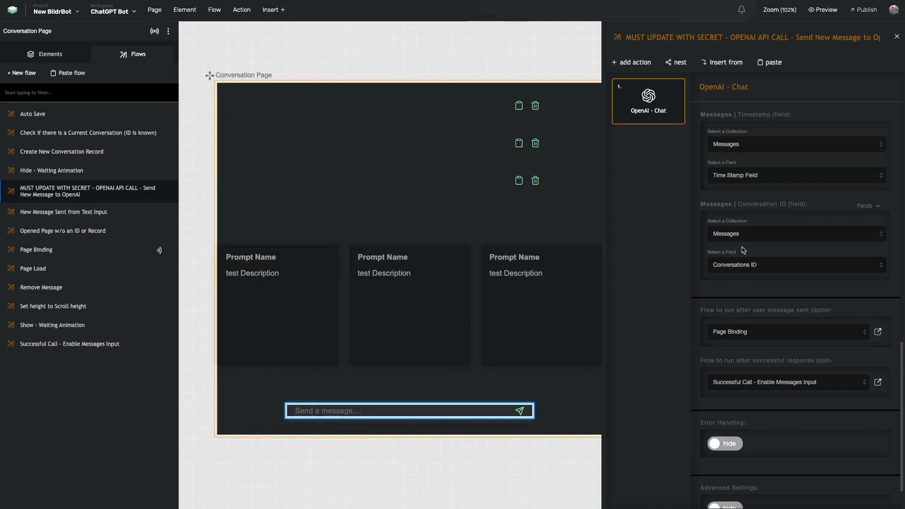
scroll(735, 283, "down", 2)
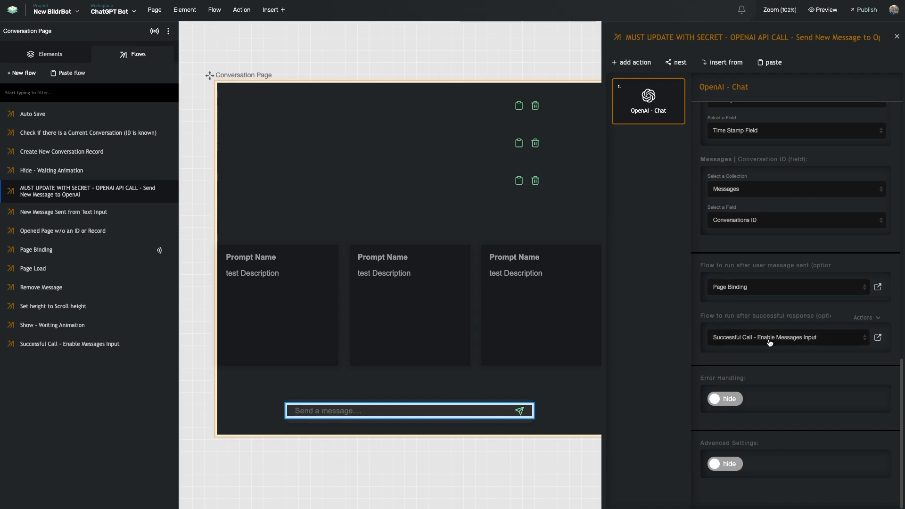
Open the Successful Call - Enable Messages Input flow, check its Image enable step, then open Page Binding.
left_click(878, 338)
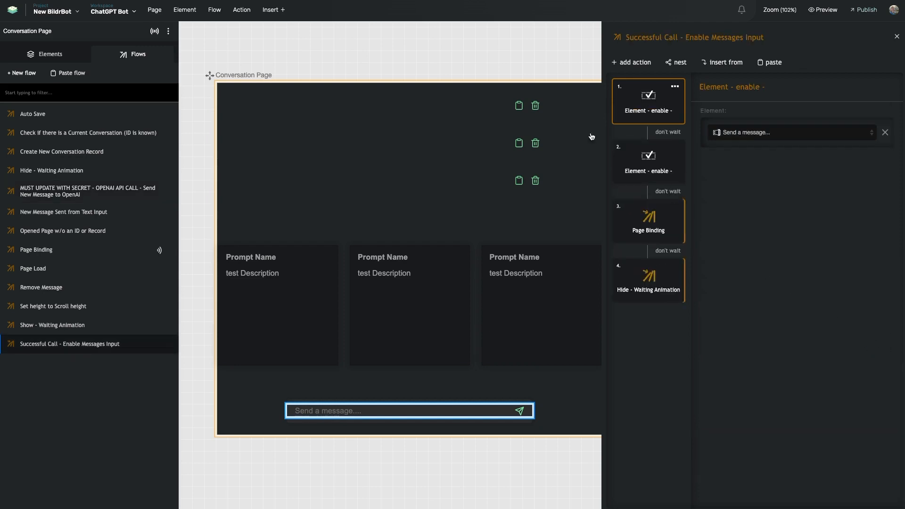
scroll(404, 338, "down", 1)
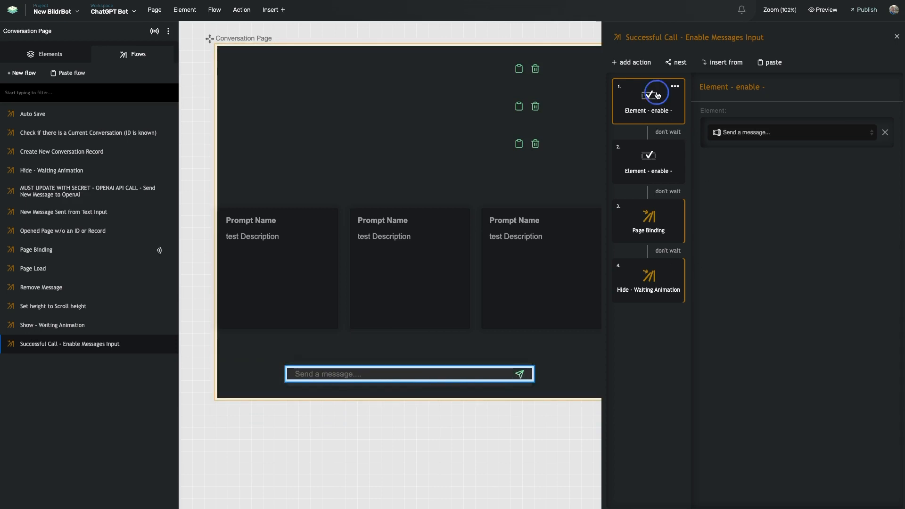
left_click(651, 144)
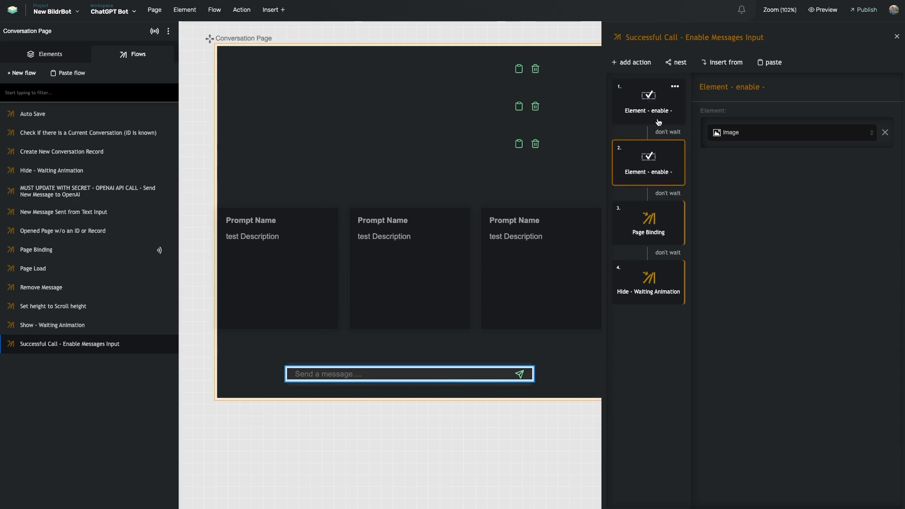
left_click(643, 226)
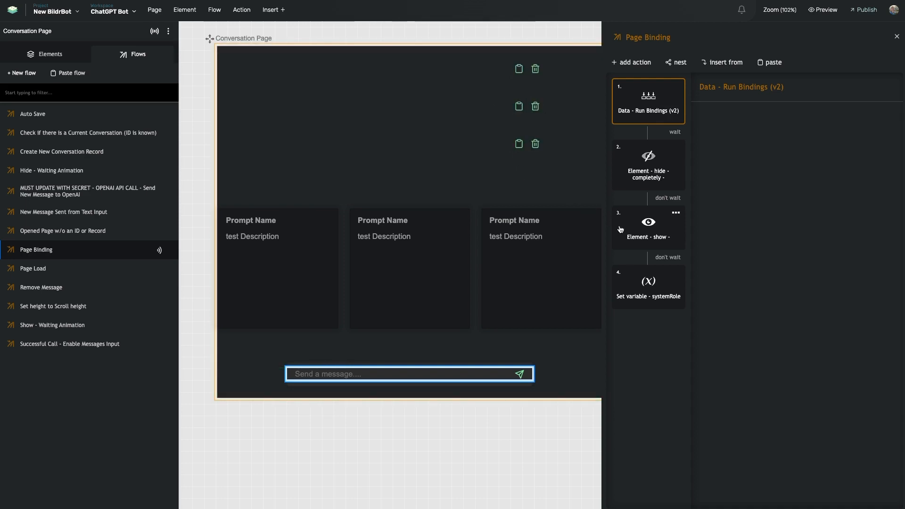
Review the systemRole step: Initial Behavior from Conversations, comma-separated, with caching enabled.
left_click(642, 296)
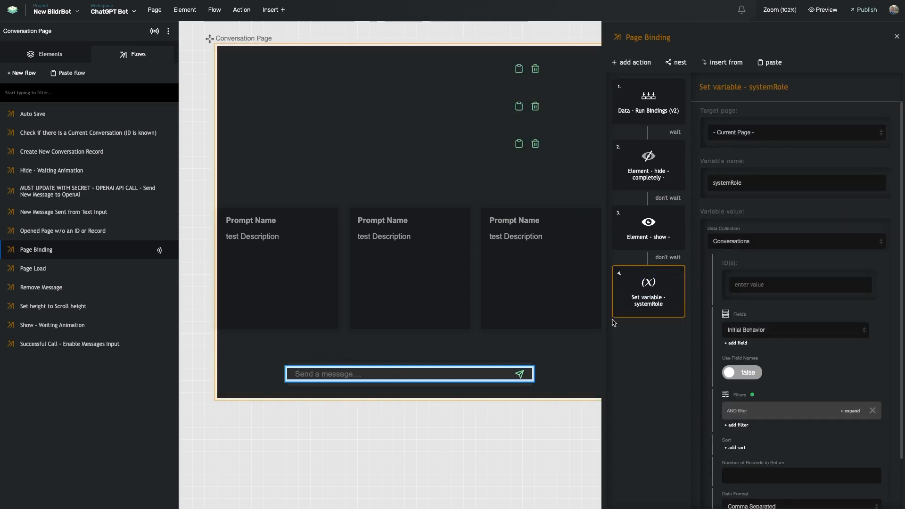
scroll(756, 206, "down", 1)
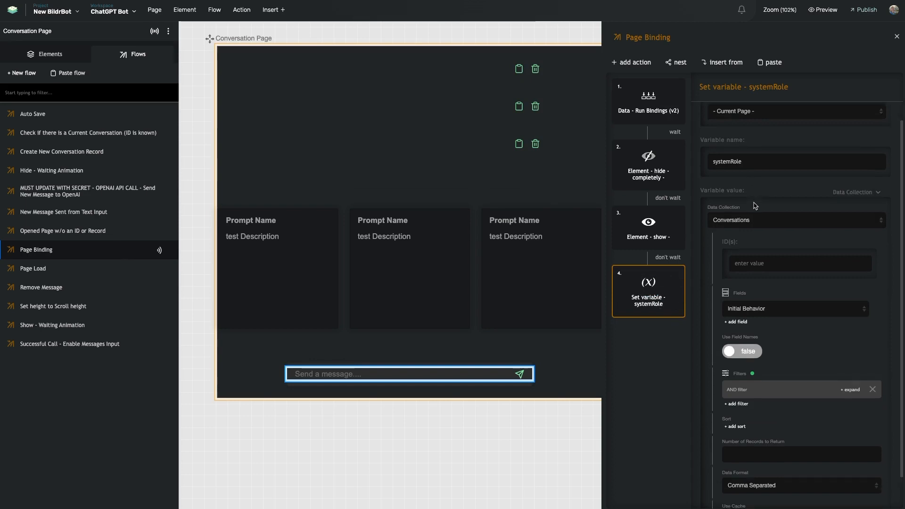
scroll(755, 206, "down", 1)
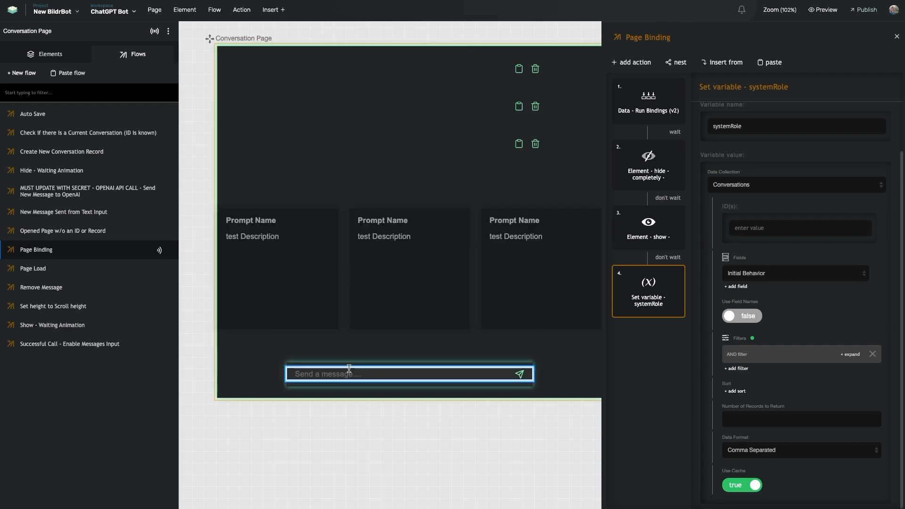
left_click(70, 92)
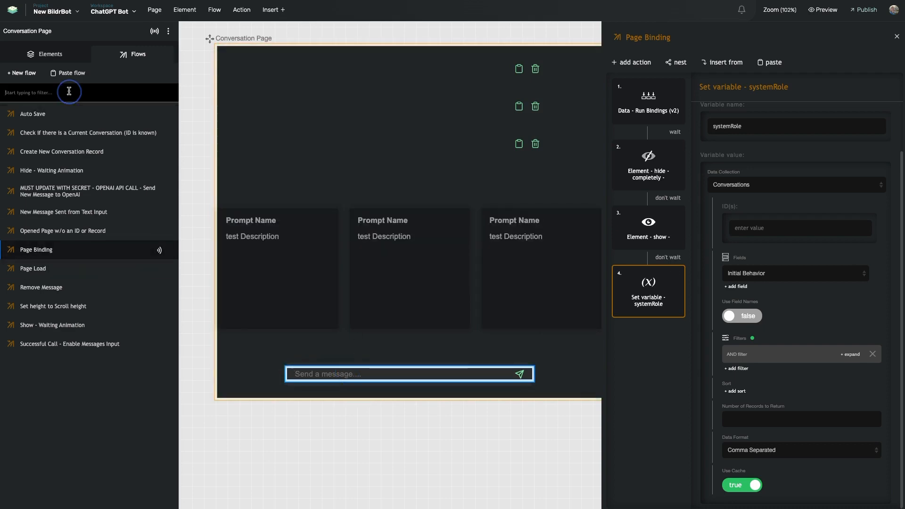
Filter flows by 'su' to check Successful Call, then view the Send a message input's events.
type("su")
left_click(66, 118)
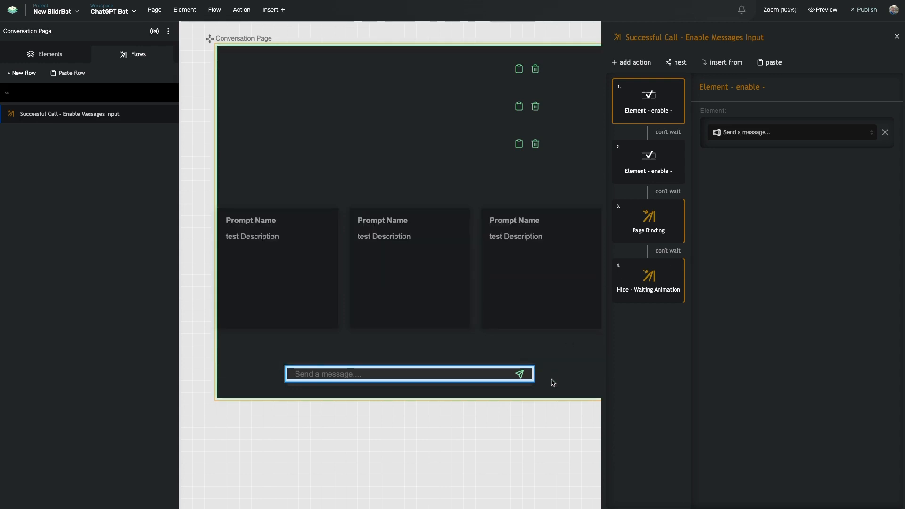
left_click(491, 364)
left_click(490, 369)
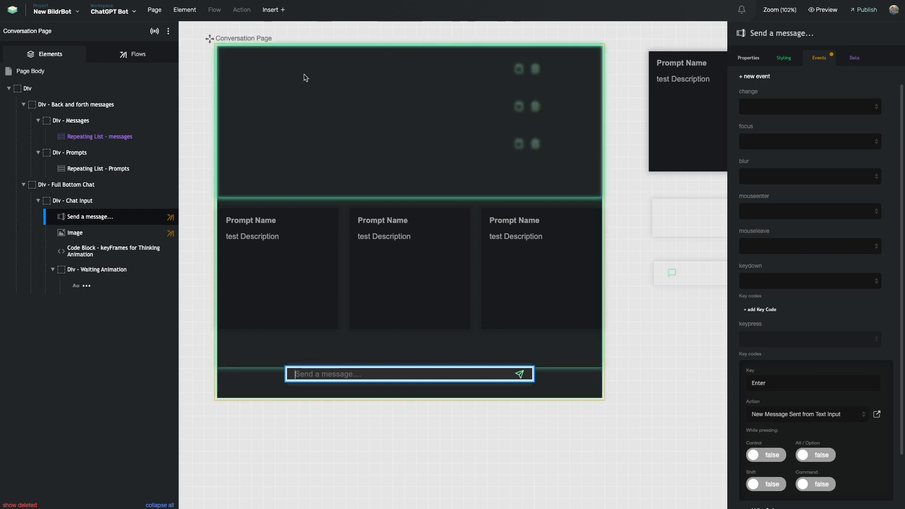
Select the Prompts Row Page prompt card and open its Start New Conversation w/ Prompt flow.
scroll(555, 112, "right", 4)
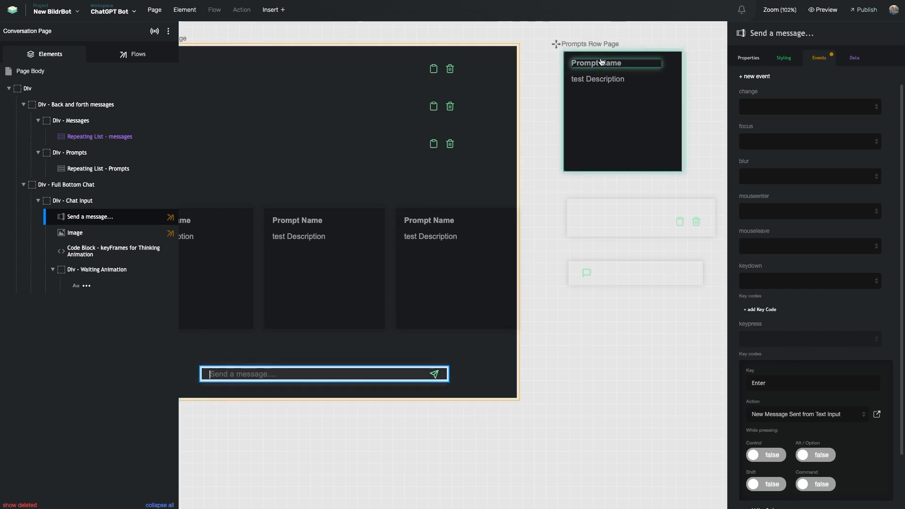
left_click(596, 96)
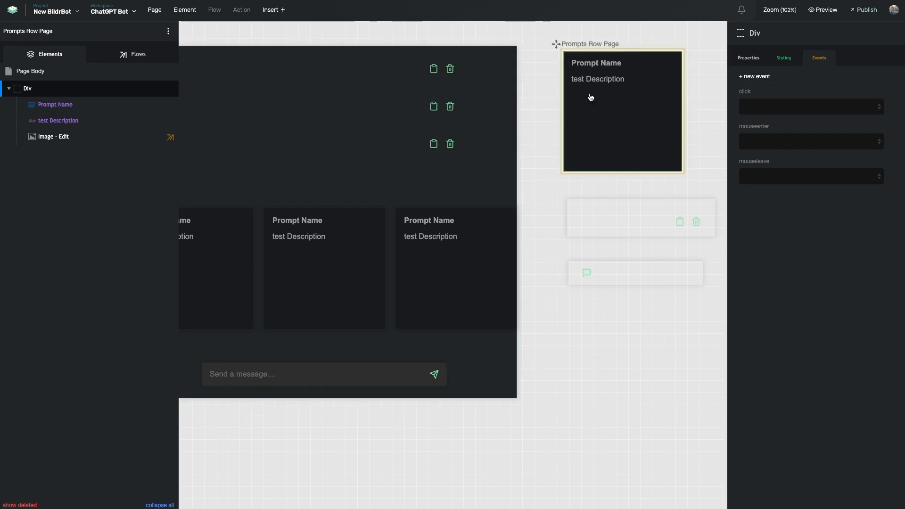
scroll(586, 96, "right", 2)
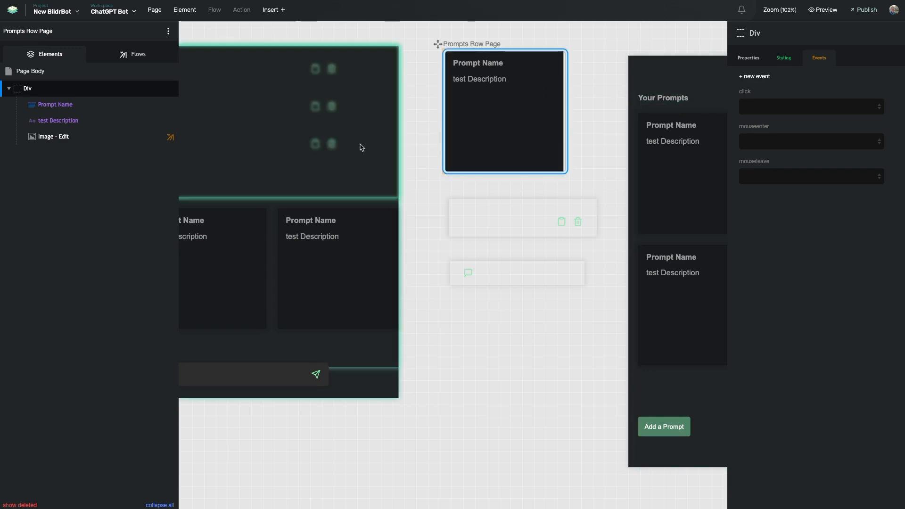
left_click(135, 54)
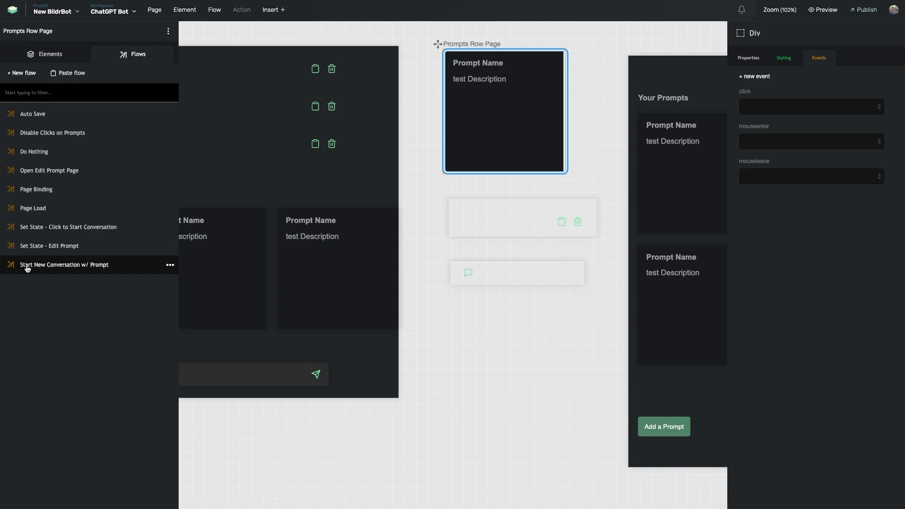
left_click(85, 266)
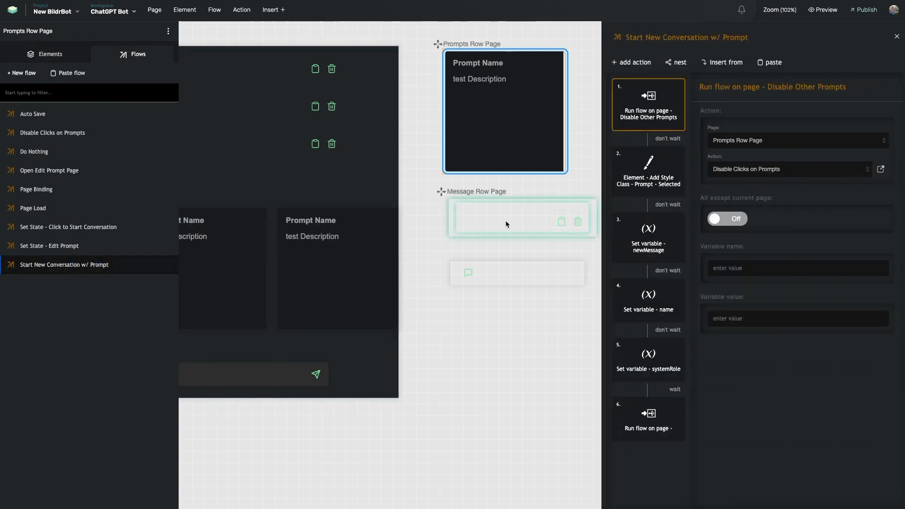
Inspect the step that adds the Prompt - Selected style class to the Div.
scroll(445, 227, "left", 2)
scroll(445, 228, "left", 2)
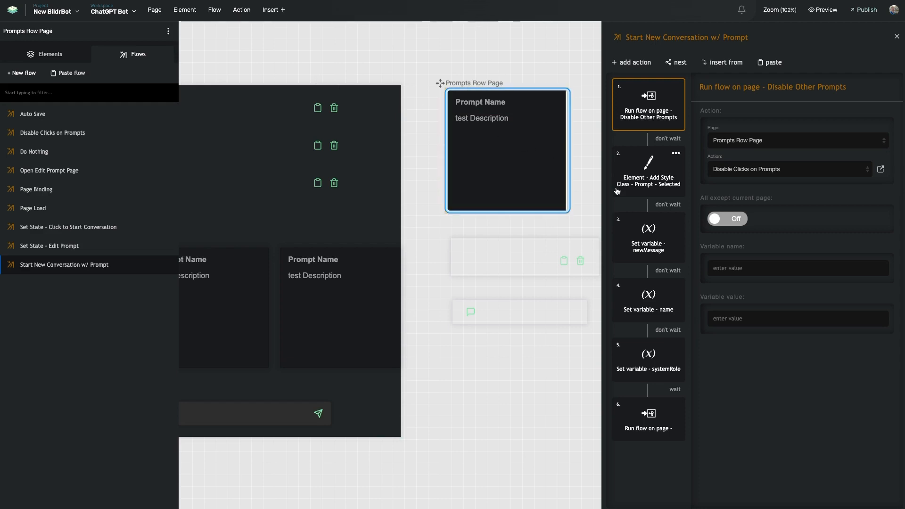
left_click(642, 184)
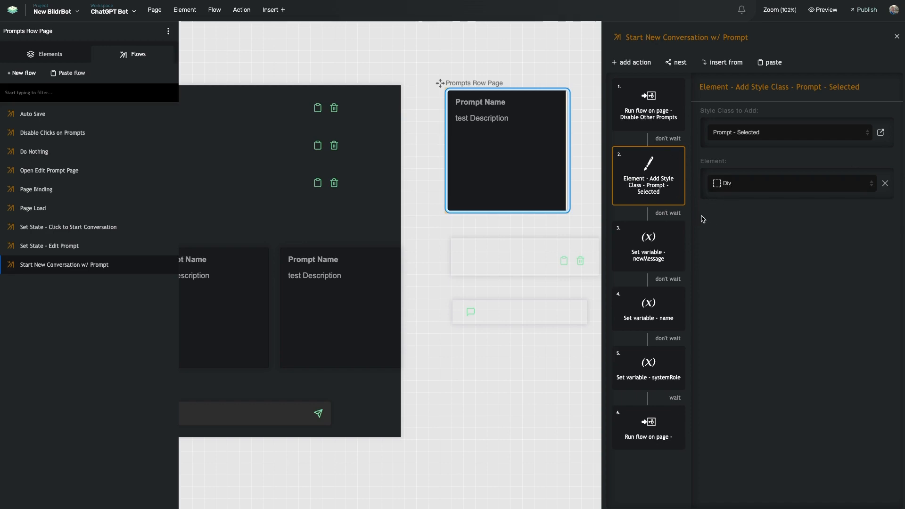
Close the browser developer tools and inspect the step setting the newMessage variable.
mouse_move(677, 192)
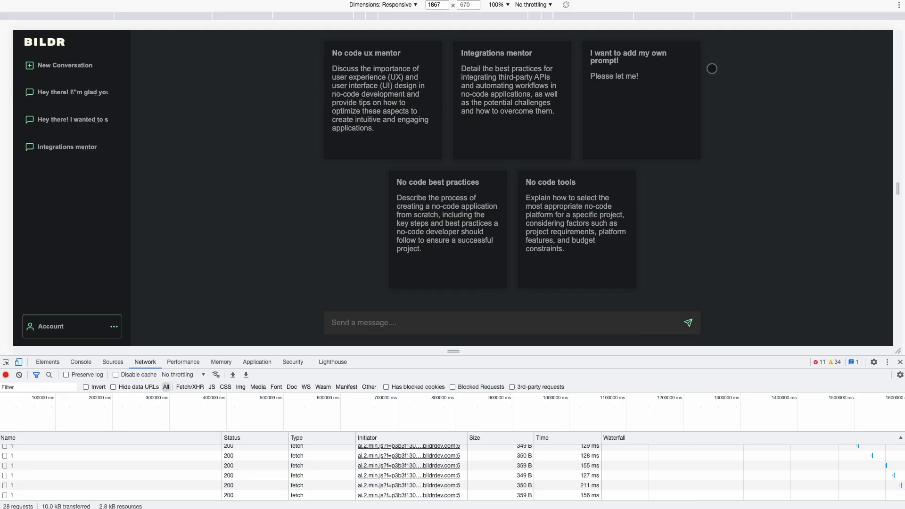
left_click(901, 362)
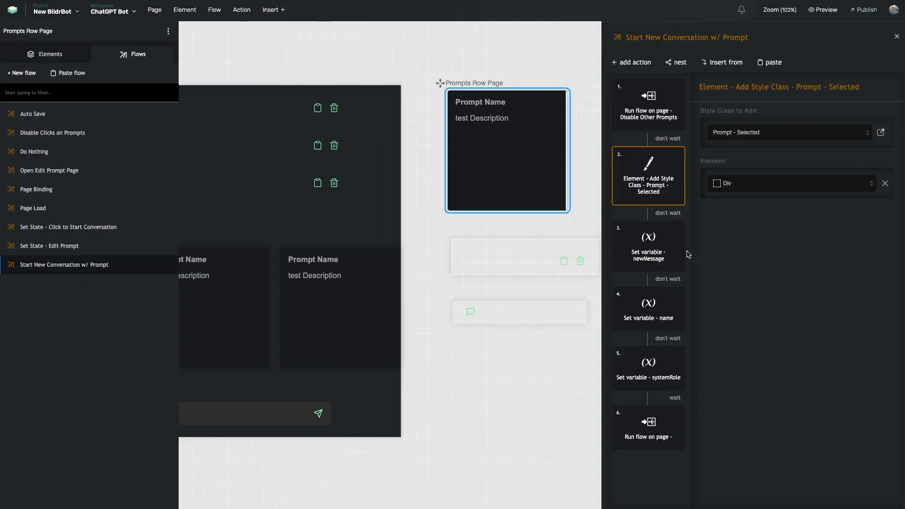
left_click(662, 255)
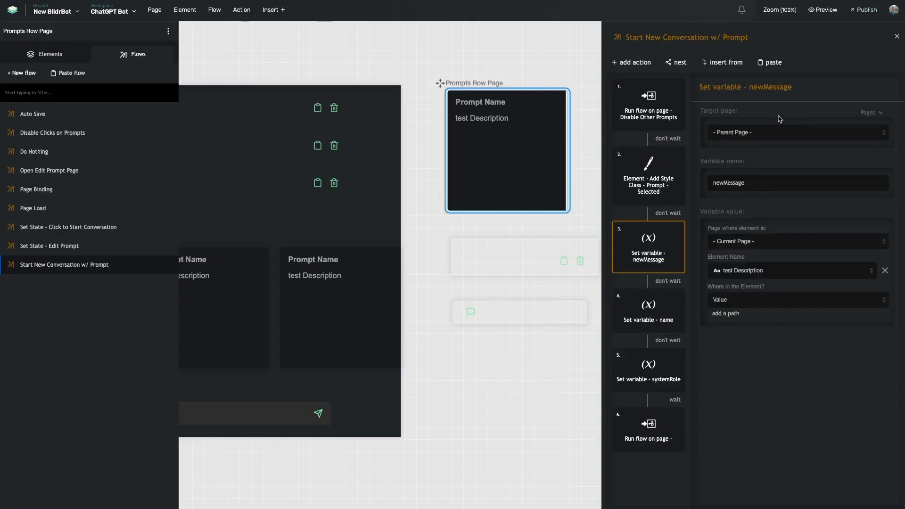
Scroll across the flow editor to examine the newMessage step reading test Description's Value.
scroll(366, 299, "left", 3)
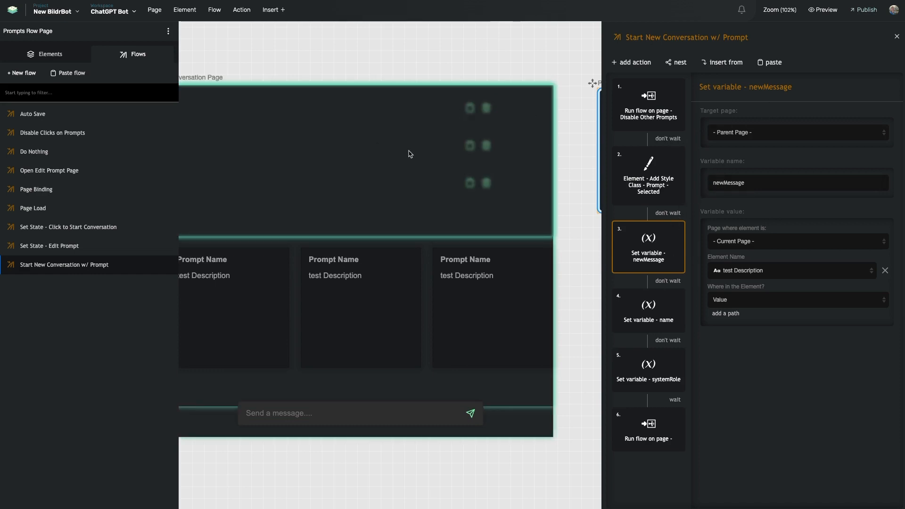
scroll(509, 81, "right", 5)
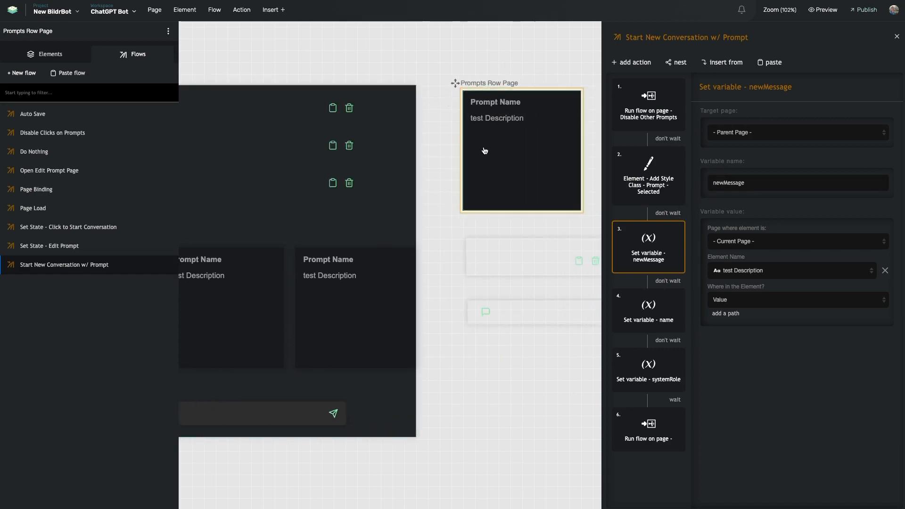
scroll(455, 228, "left", 6)
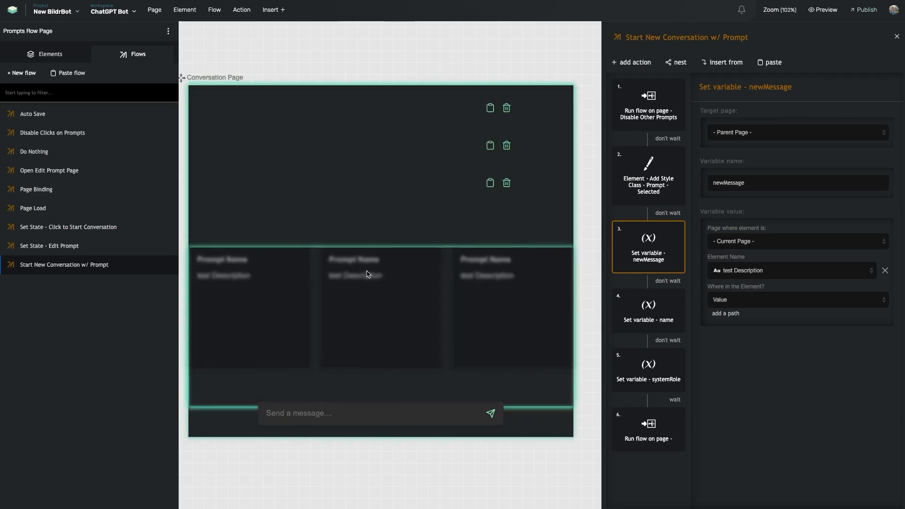
scroll(325, 210, "right", 10)
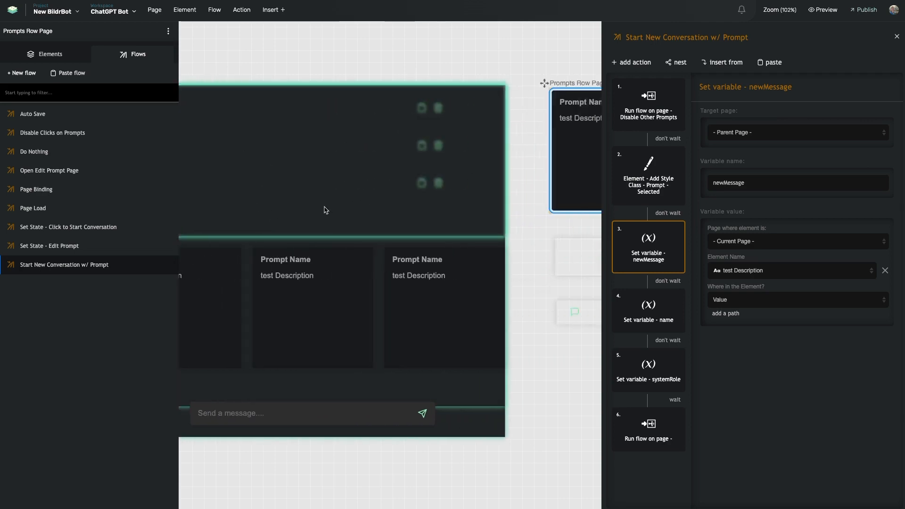
scroll(349, 136, "left", 6)
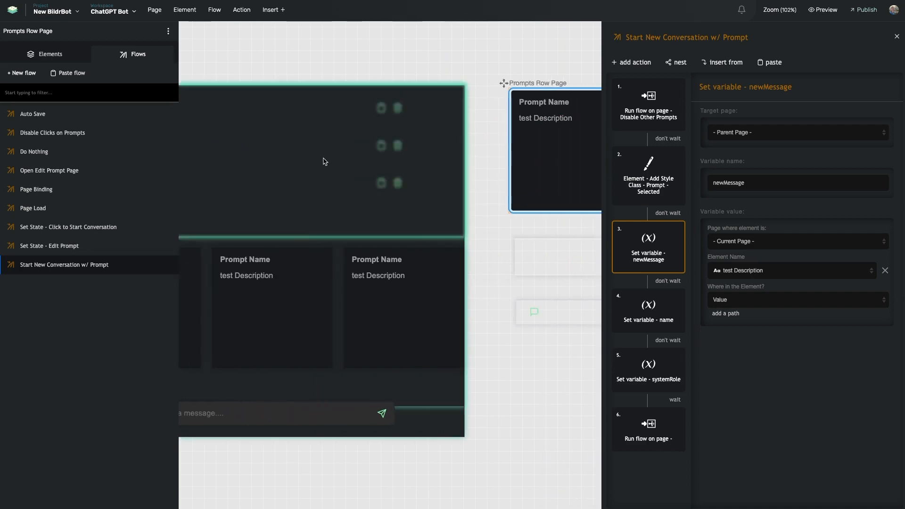
scroll(358, 86, "left", 6)
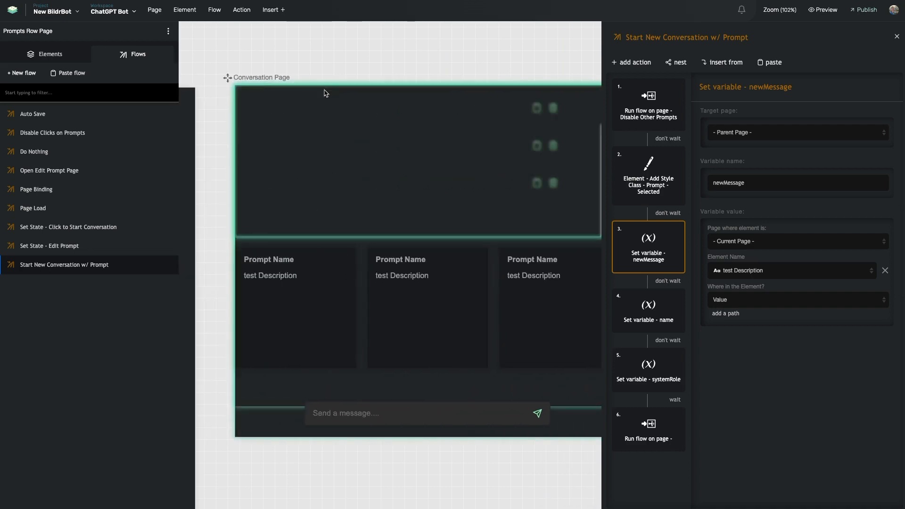
scroll(381, 144, "right", 5)
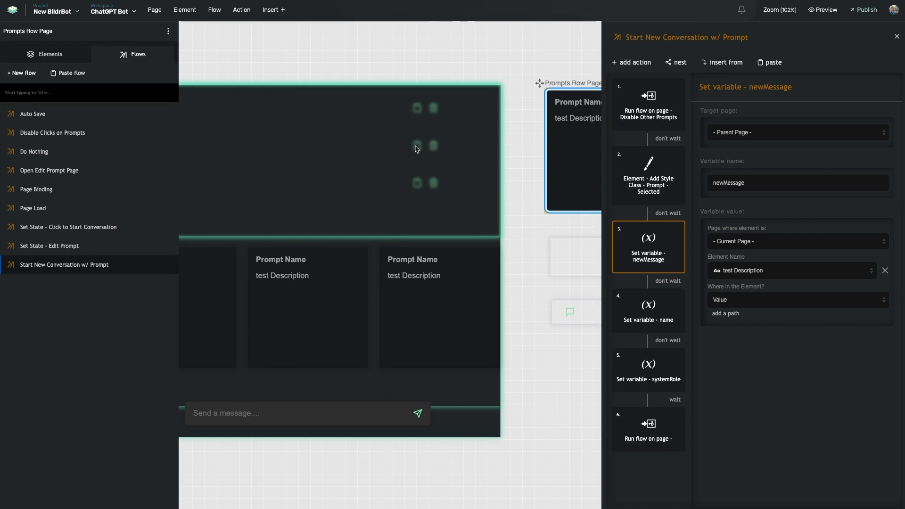
scroll(396, 245, "left", 4)
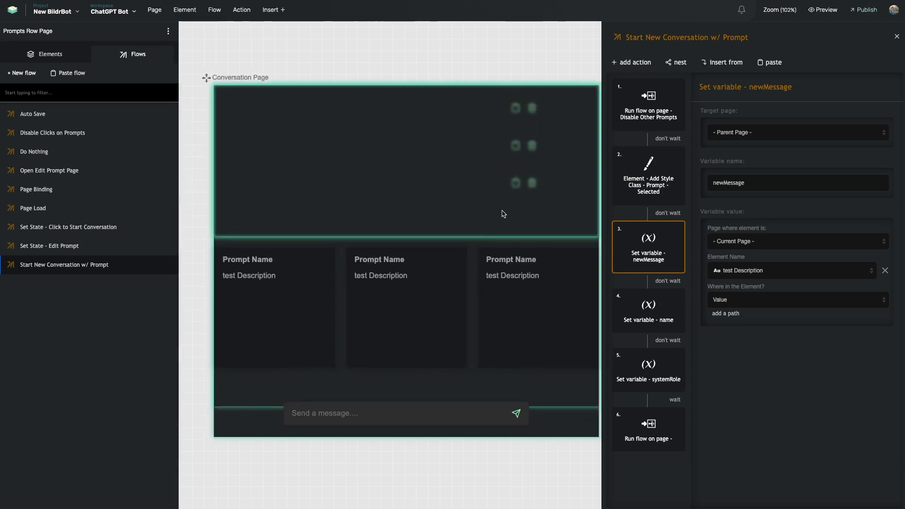
scroll(503, 214, "right", 10)
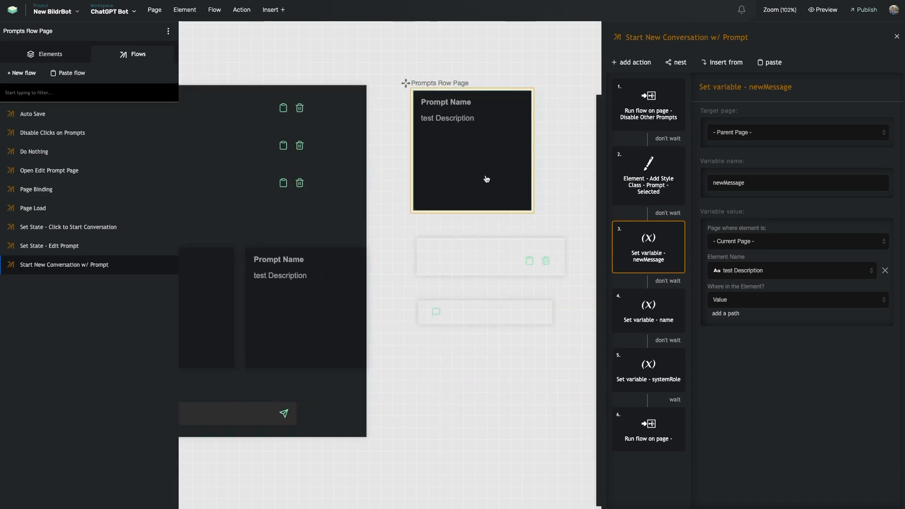
scroll(439, 182, "left", 10)
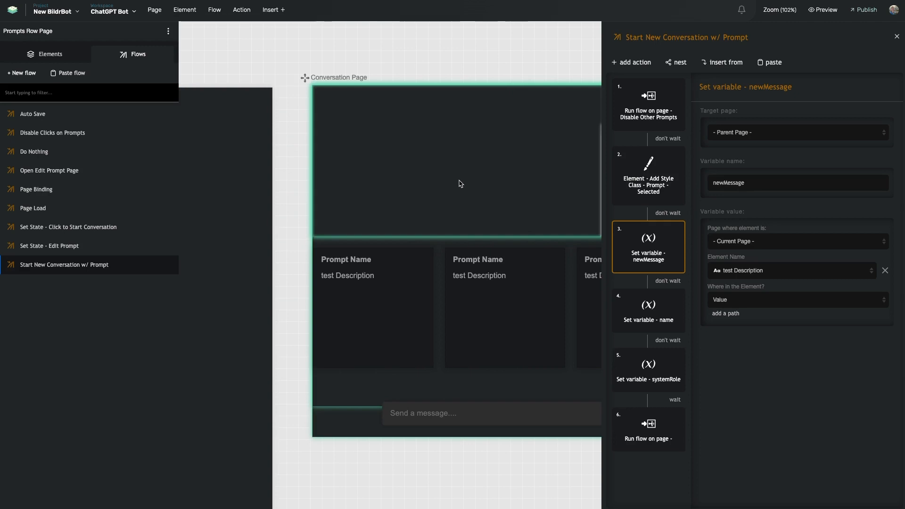
scroll(420, 169, "left", 2)
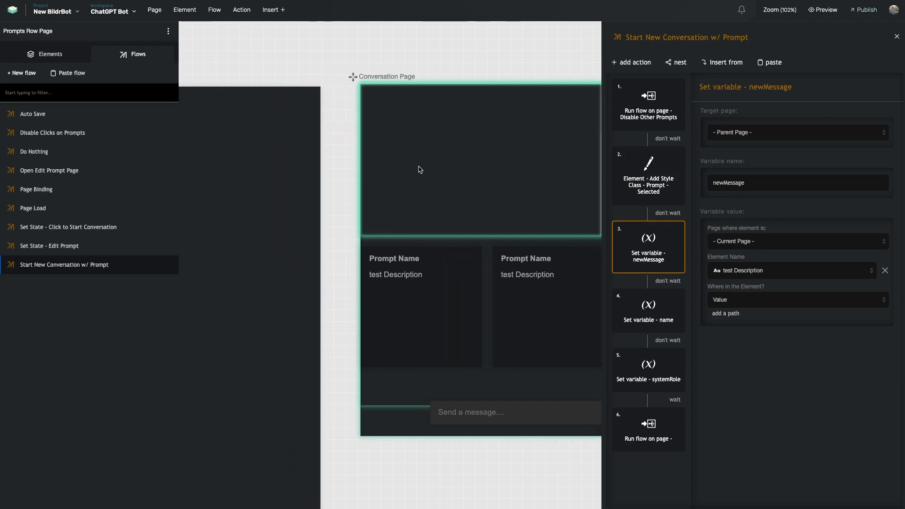
scroll(456, 114, "left", 8)
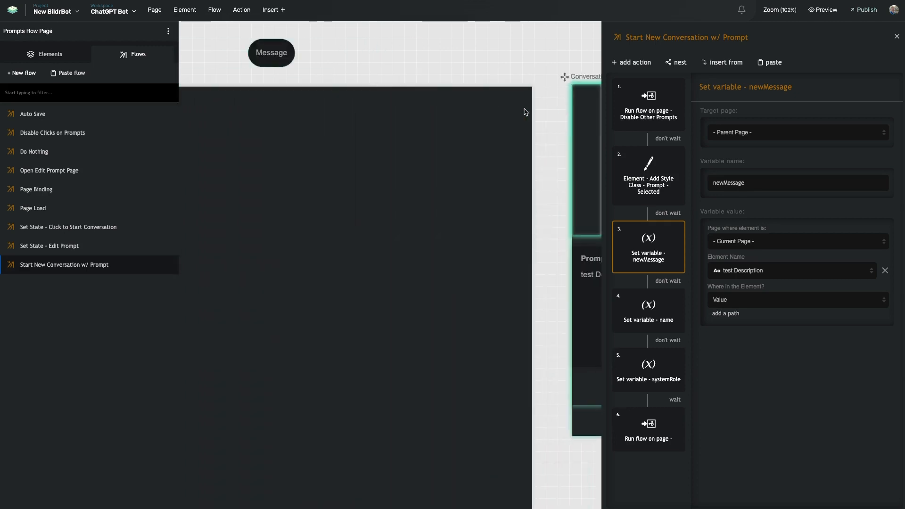
scroll(449, 108, "left", 4)
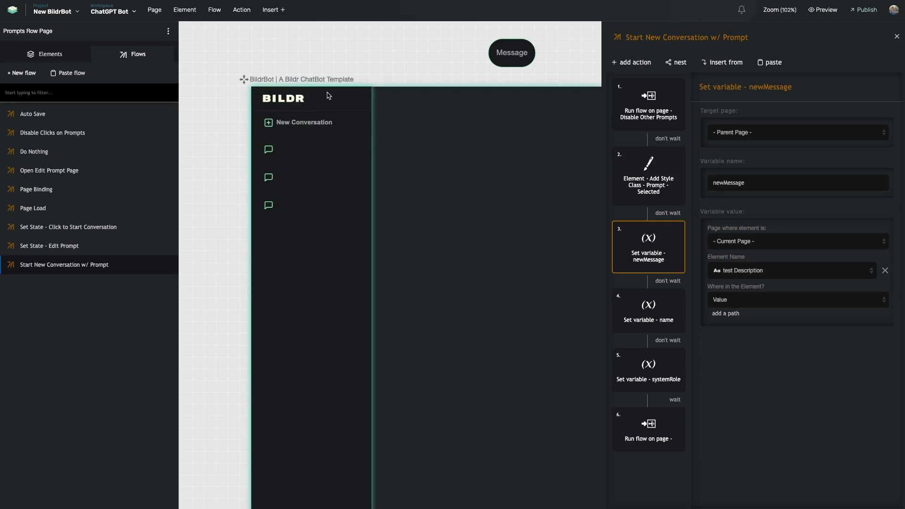
scroll(370, 126, "right", 10)
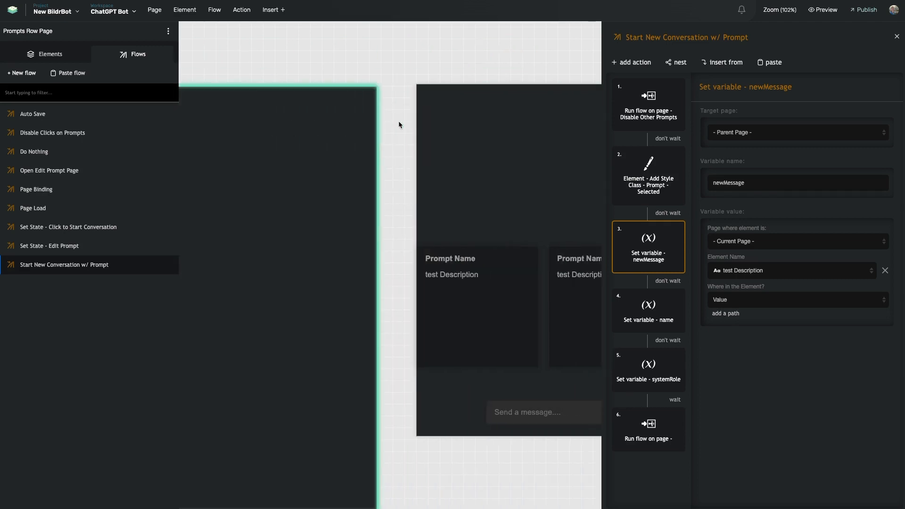
scroll(399, 125, "right", 4)
scroll(369, 102, "left", 10)
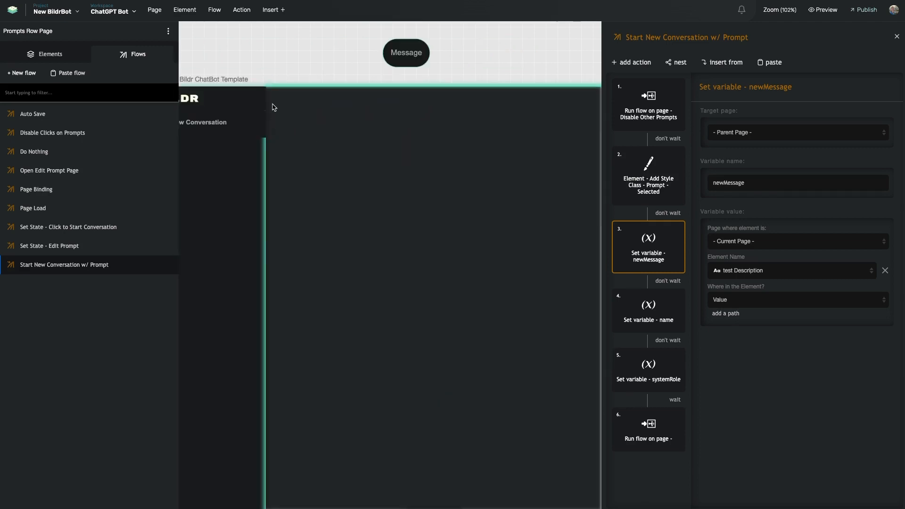
scroll(309, 129, "right", 6)
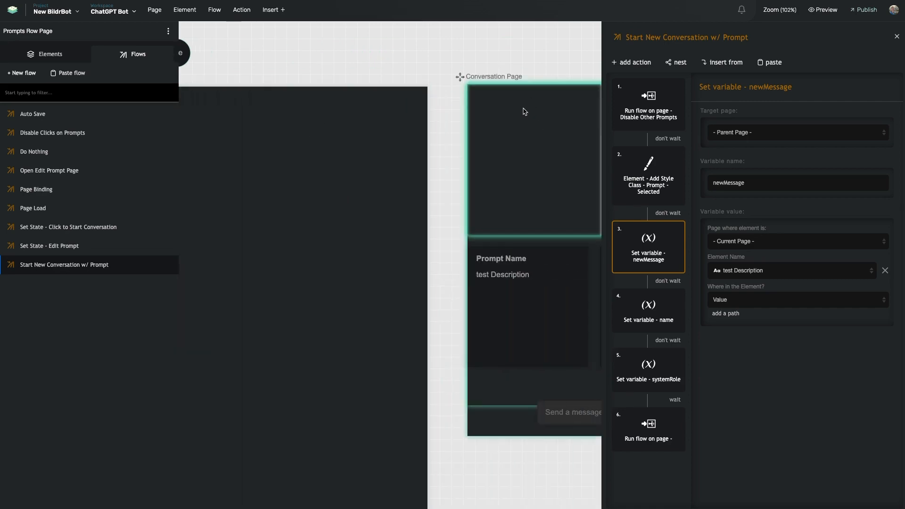
scroll(523, 111, "right", 10)
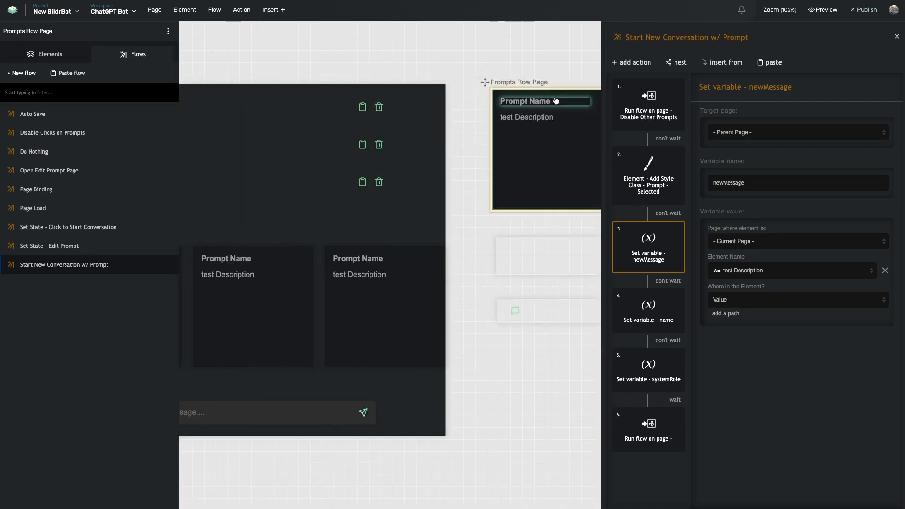
scroll(517, 106, "right", 3)
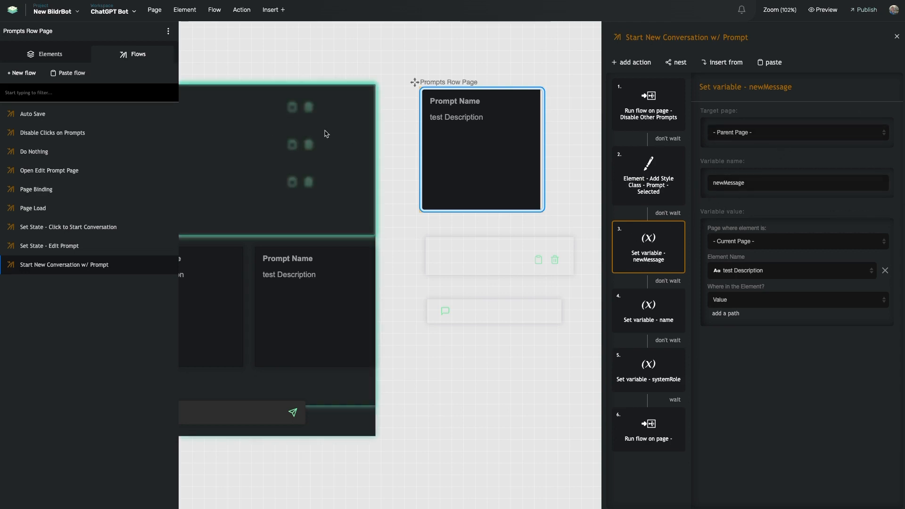
Review the name and systemRole variable steps of the Start New Conversation w/ Prompt flow.
left_click(641, 331)
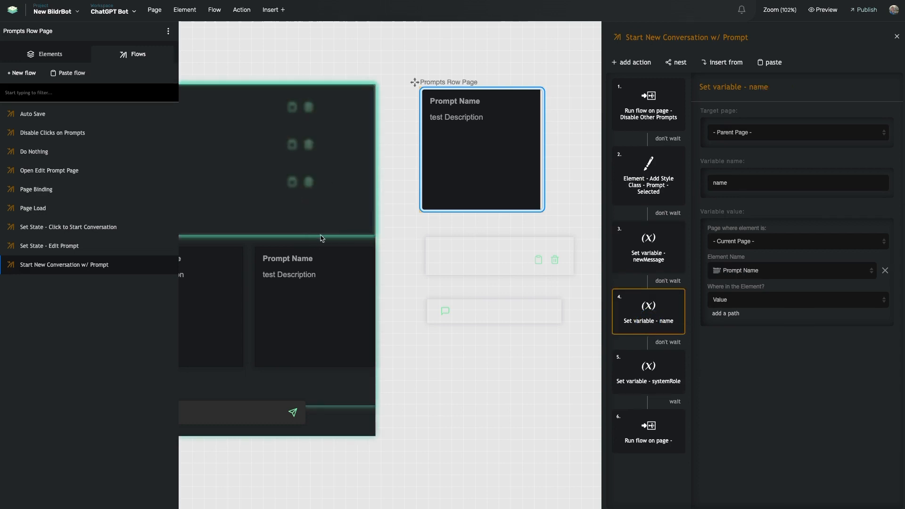
left_click(647, 375)
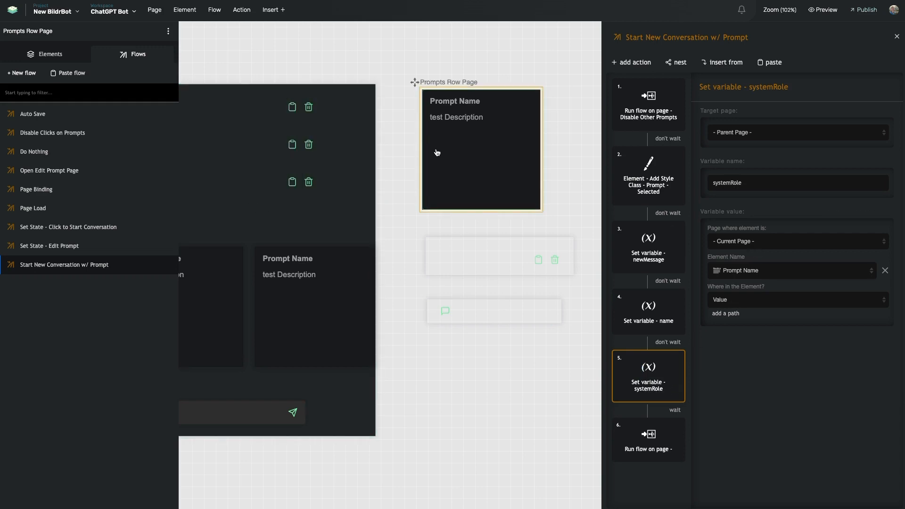
scroll(443, 173, "left", 2)
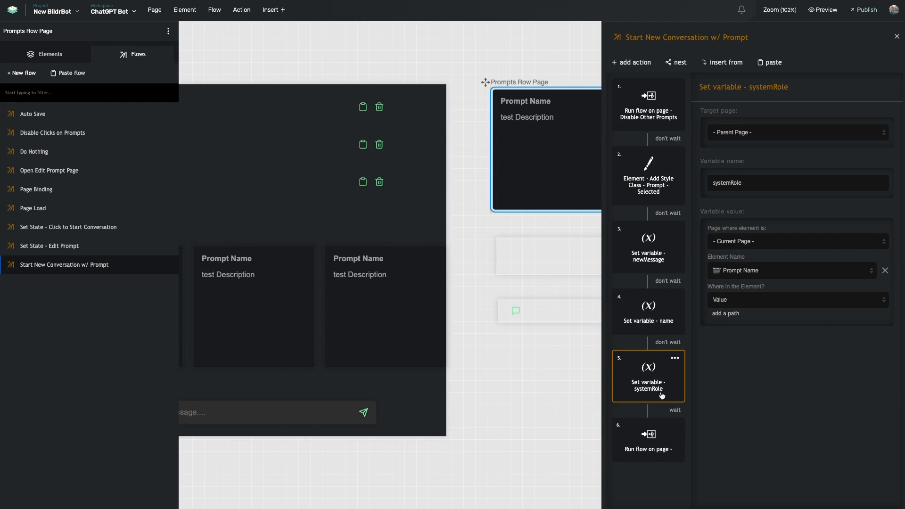
scroll(311, 154, "left", 4)
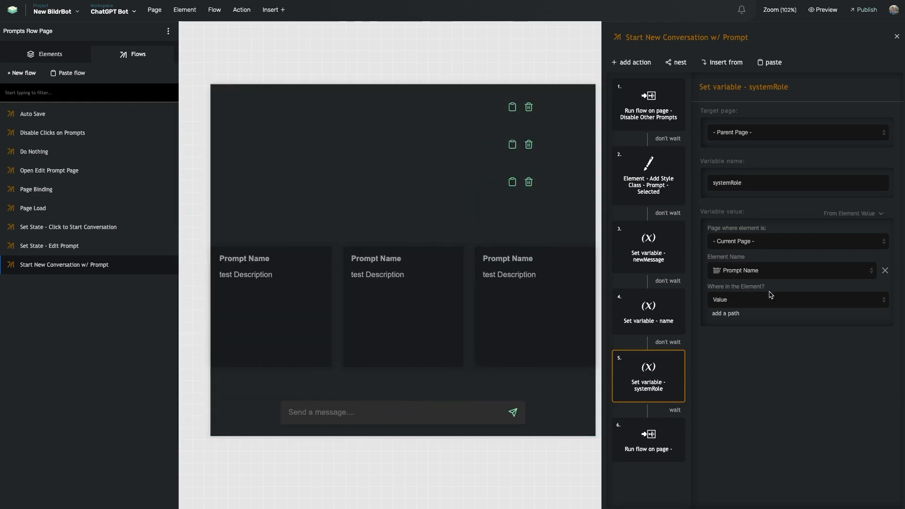
scroll(519, 144, "right", 7)
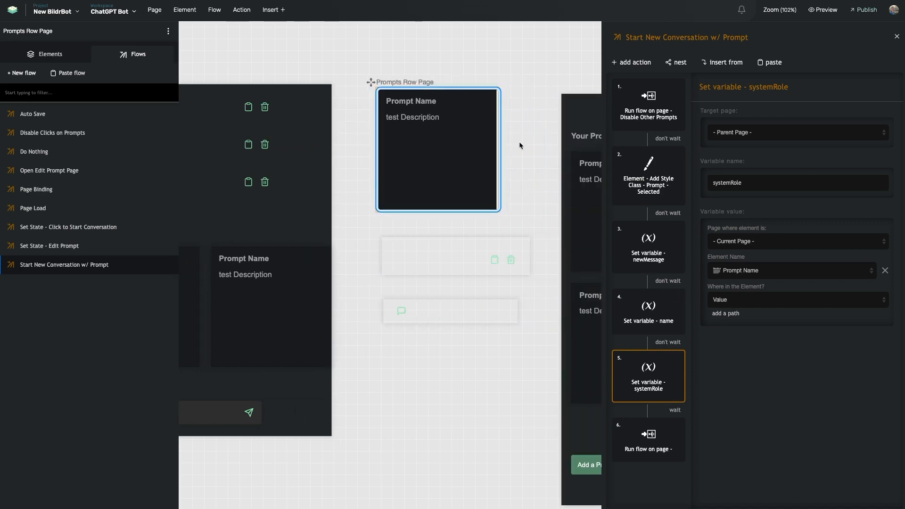
Set newMessage's Element Name to test Description and name's Element Name to Prompt Name.
left_click(405, 138)
left_click(641, 258)
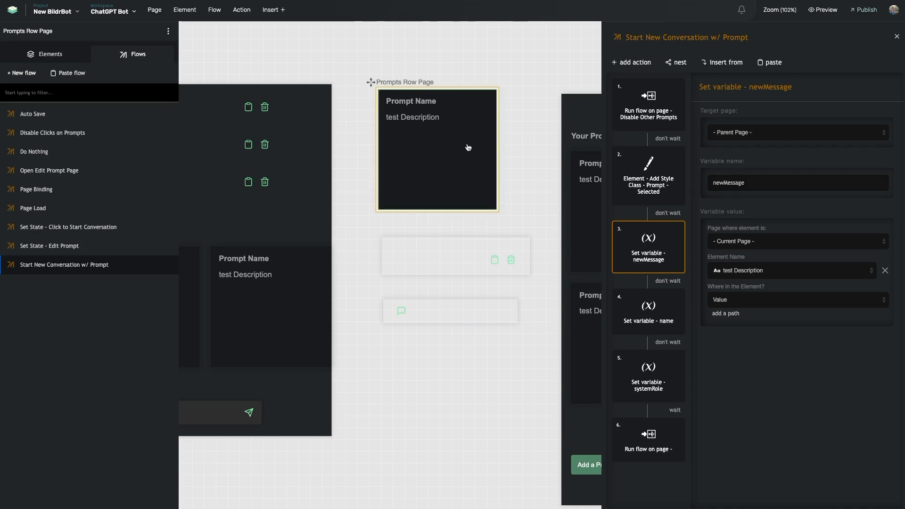
left_click(749, 275)
left_click(755, 325)
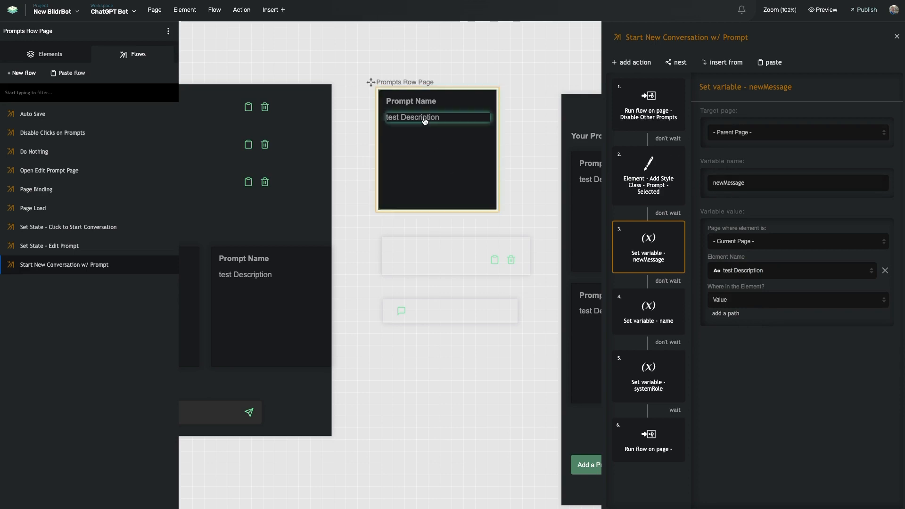
left_click(662, 329)
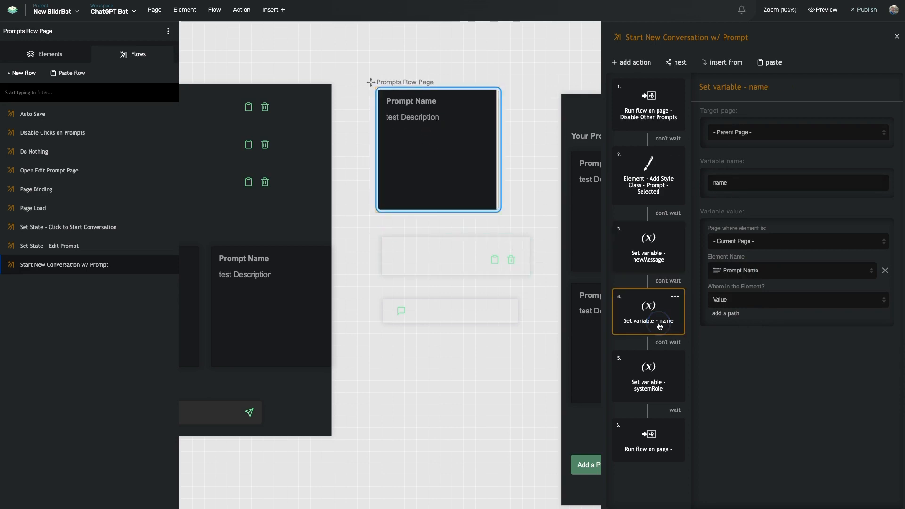
left_click(740, 279)
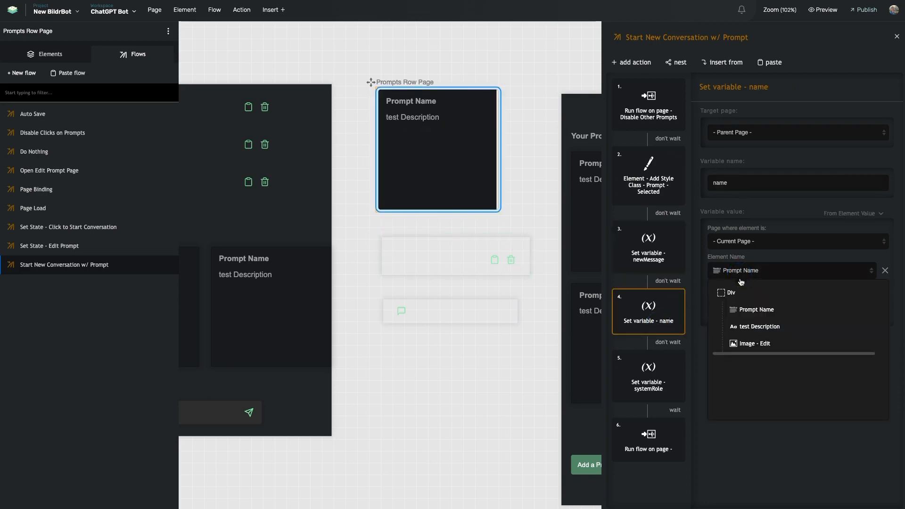
left_click(753, 311)
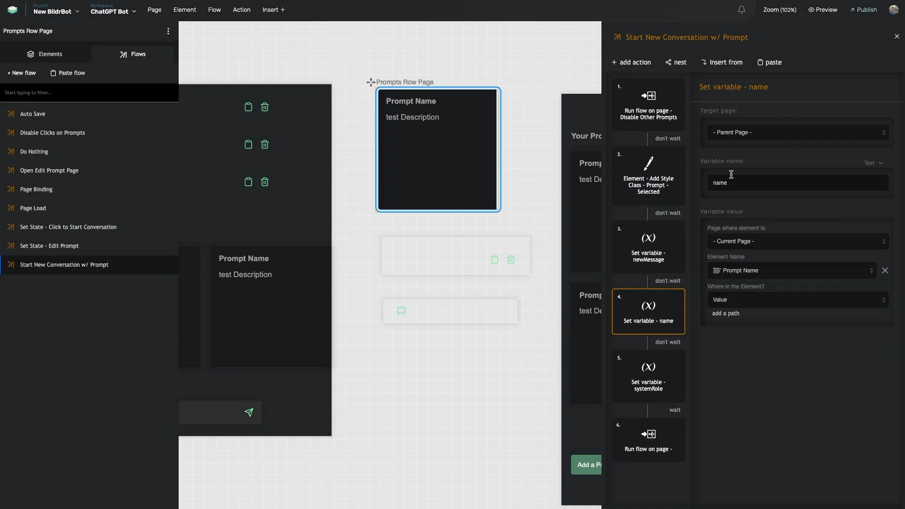
Recheck the systemRole and name variable steps after the changes.
left_click(637, 383)
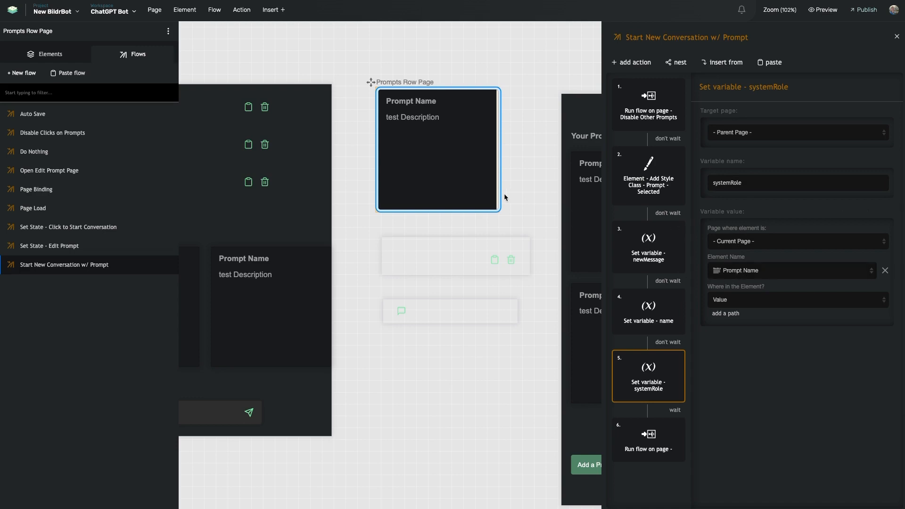
scroll(424, 129, "right", 1)
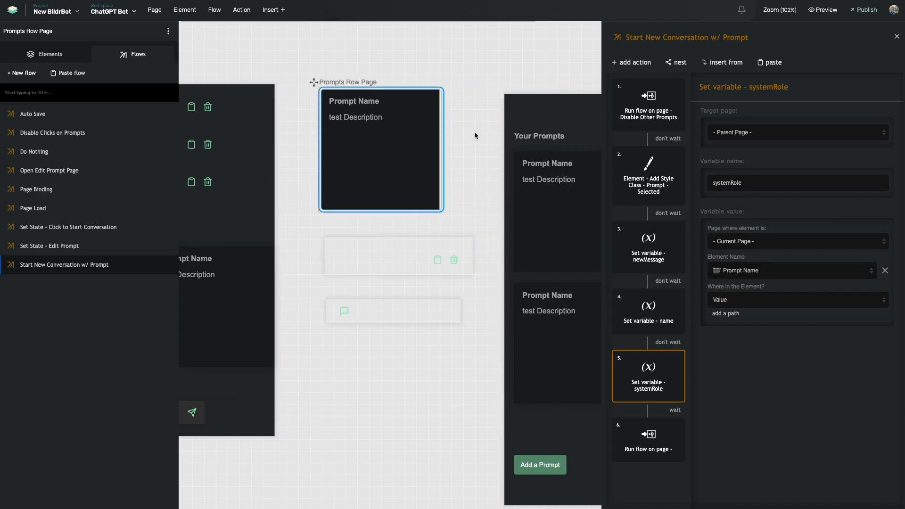
left_click(637, 318)
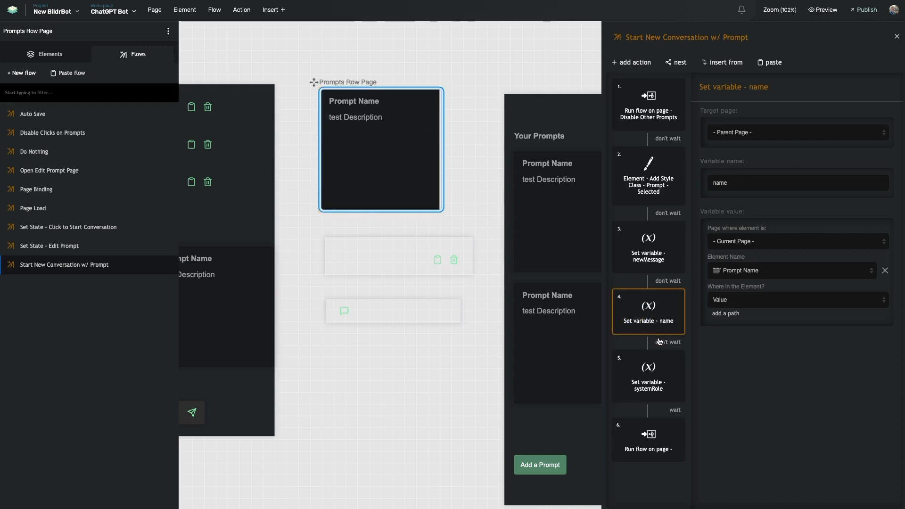
left_click(652, 376)
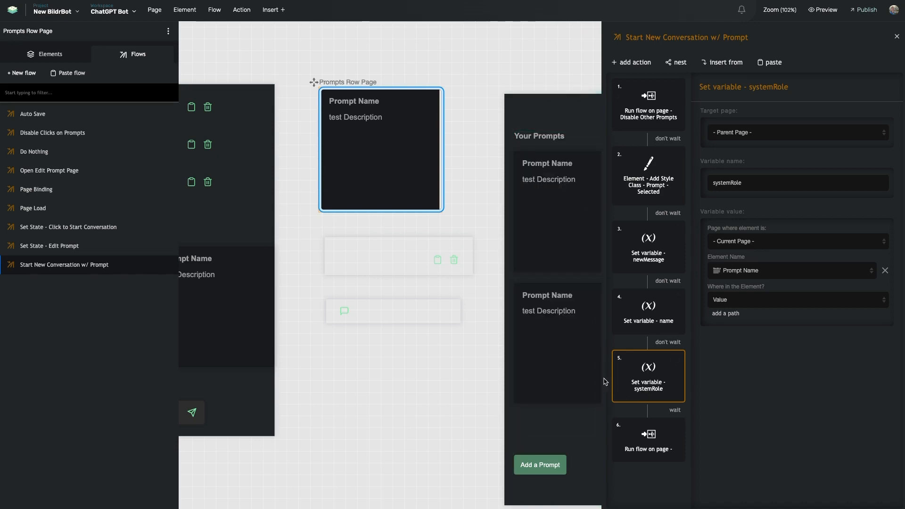
scroll(415, 311, "left", 5)
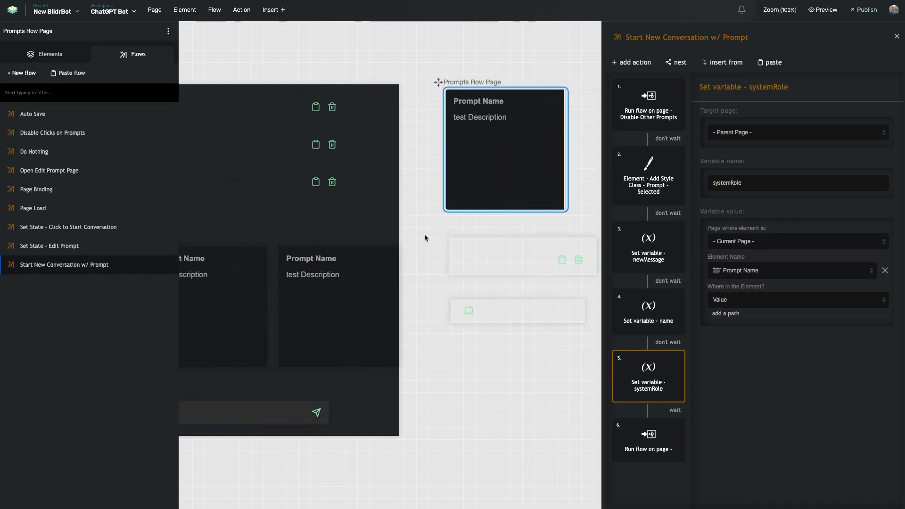
scroll(418, 236, "right", 3)
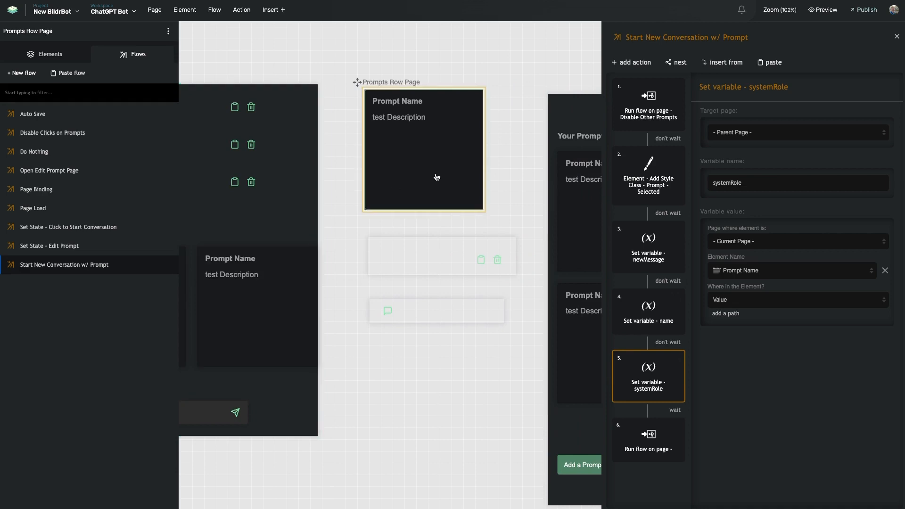
scroll(437, 177, "right", 3)
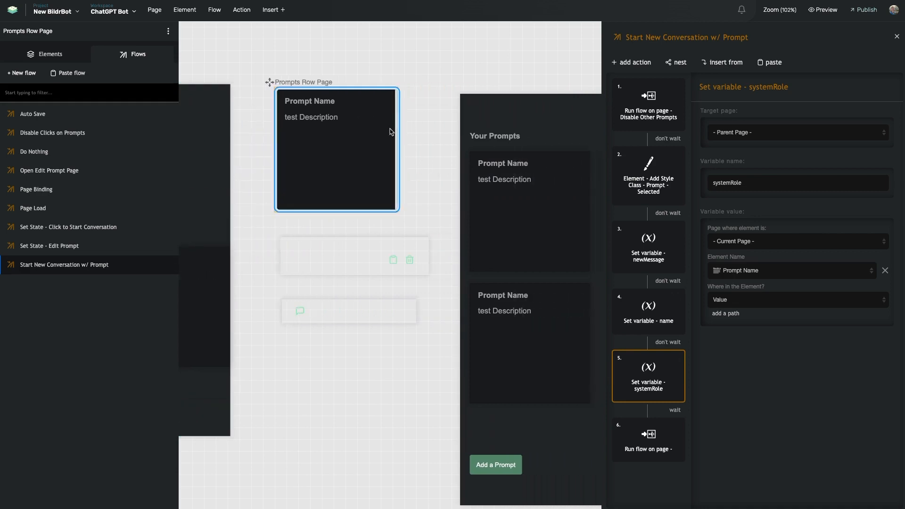
Review the flow's final run-flow step, then show the Send a message input's events.
left_click(324, 143)
scroll(452, 199, "right", 7)
scroll(401, 198, "left", 5)
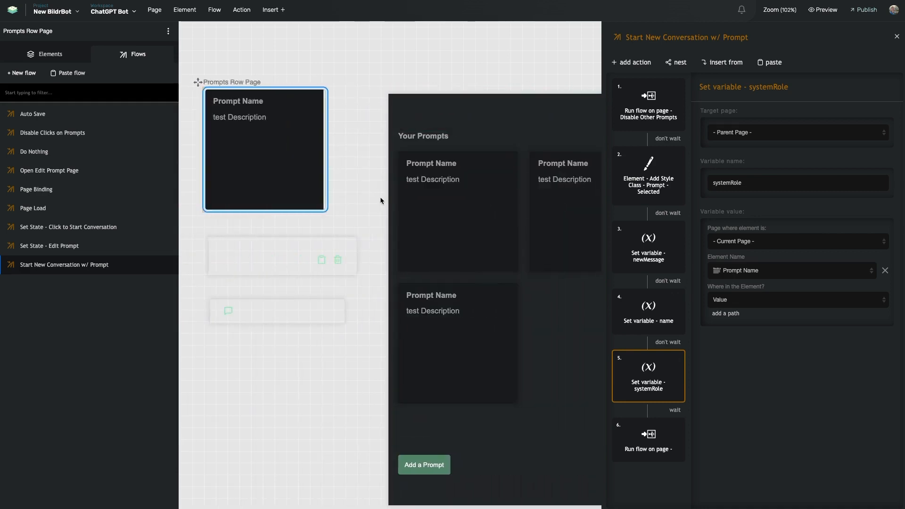
scroll(381, 200, "left", 13)
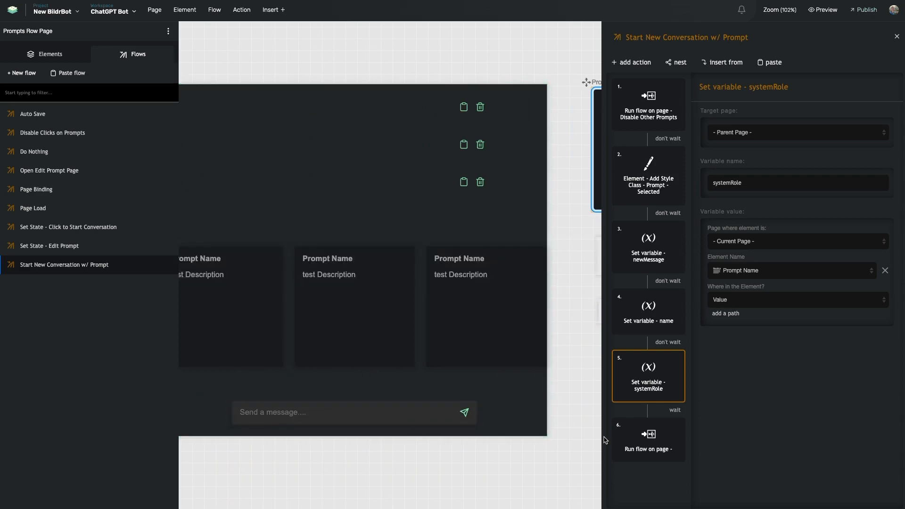
left_click(649, 454)
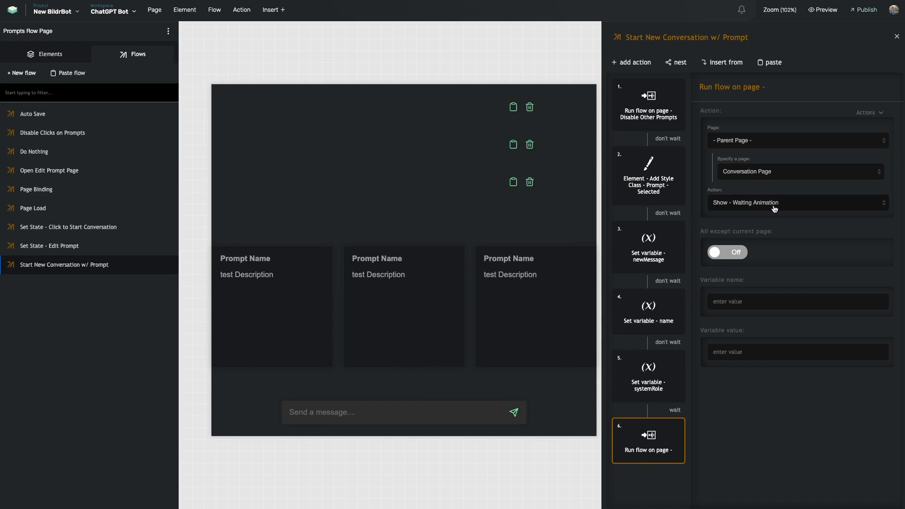
left_click(467, 412)
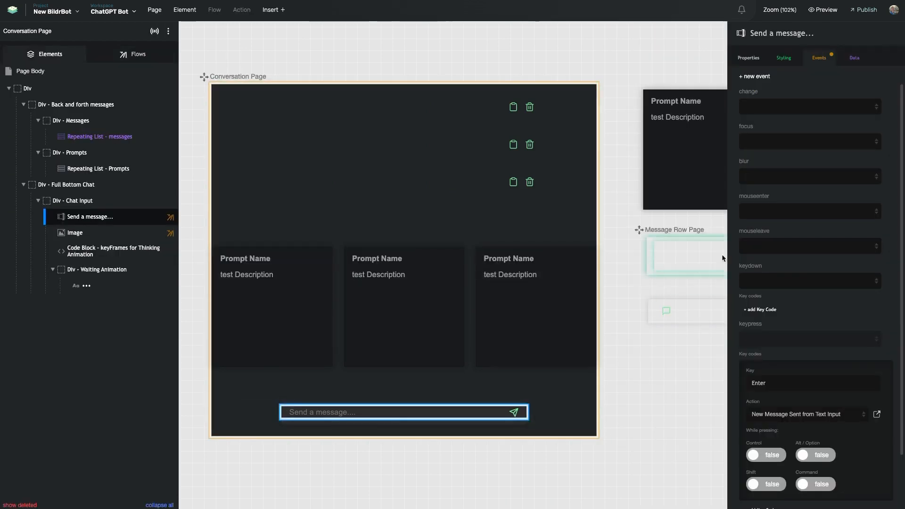
Open New Message Sent from Text Input, then Show - Waiting Animation, then the current-conversation check.
left_click(877, 414)
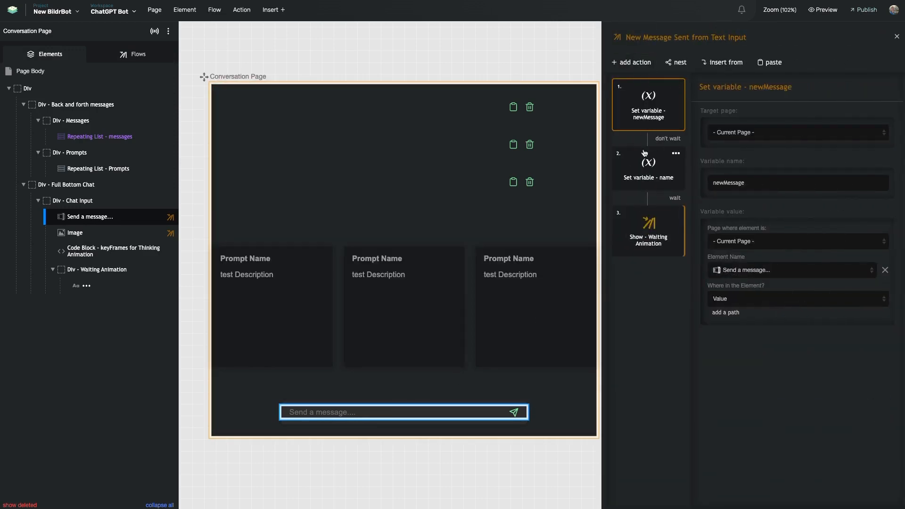
double_click(649, 236)
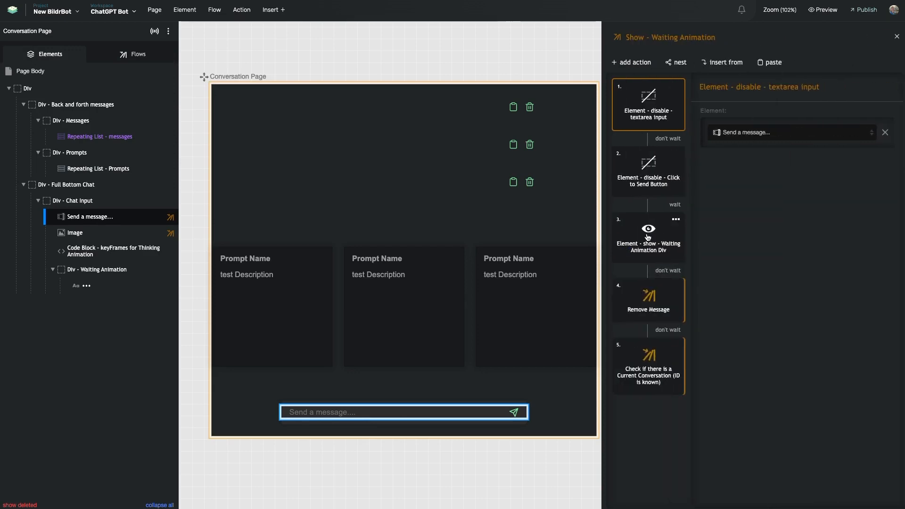
scroll(552, 203, "right", 3)
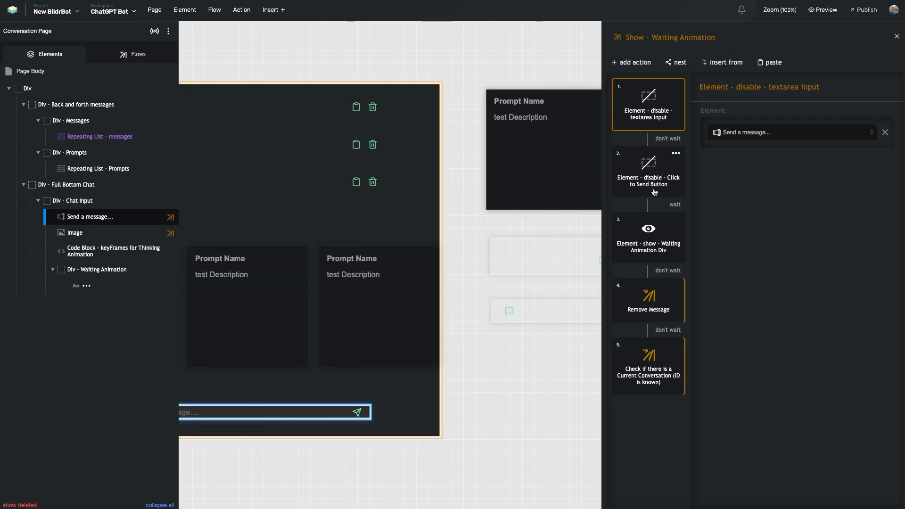
scroll(395, 241, "left", 2)
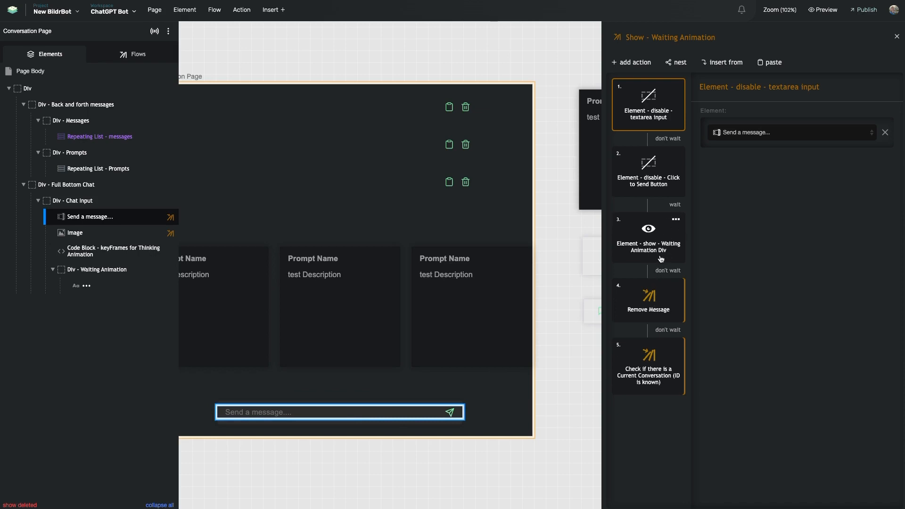
left_click(644, 364)
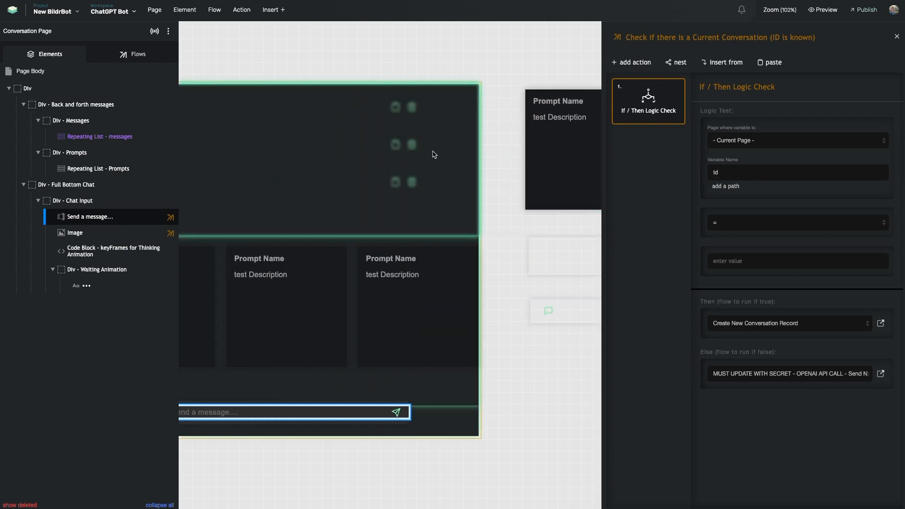
Review Create New Conversation Record's field mappings and open its OpenAI API Call Chat action.
scroll(370, 154, "left", 3)
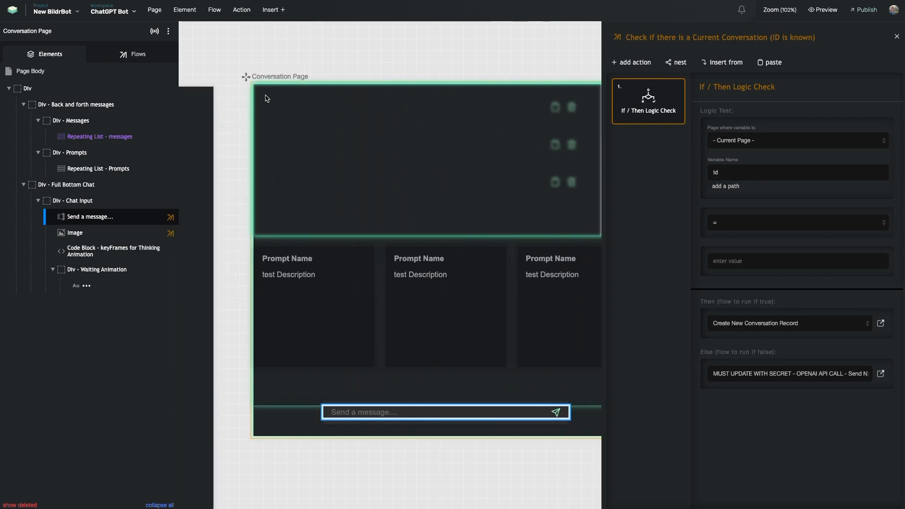
scroll(478, 151, "right", 3)
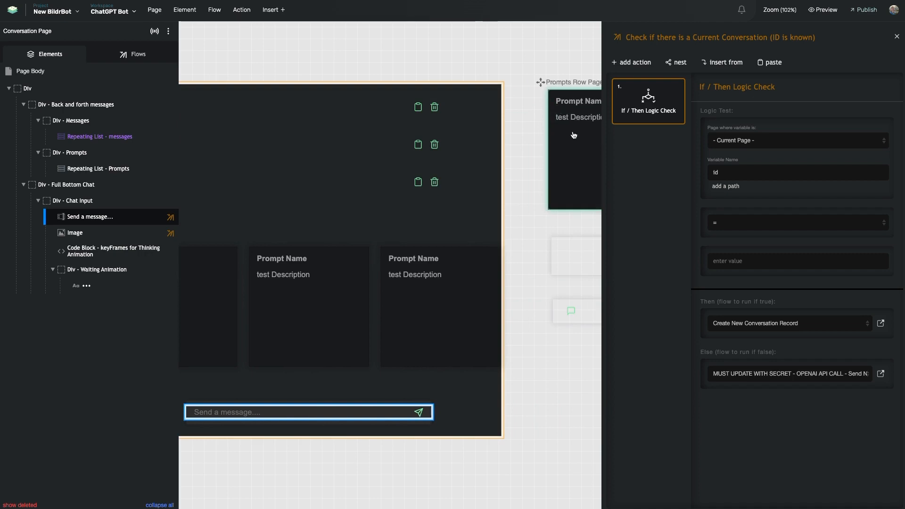
scroll(319, 210, "left", 2)
scroll(376, 225, "right", 3)
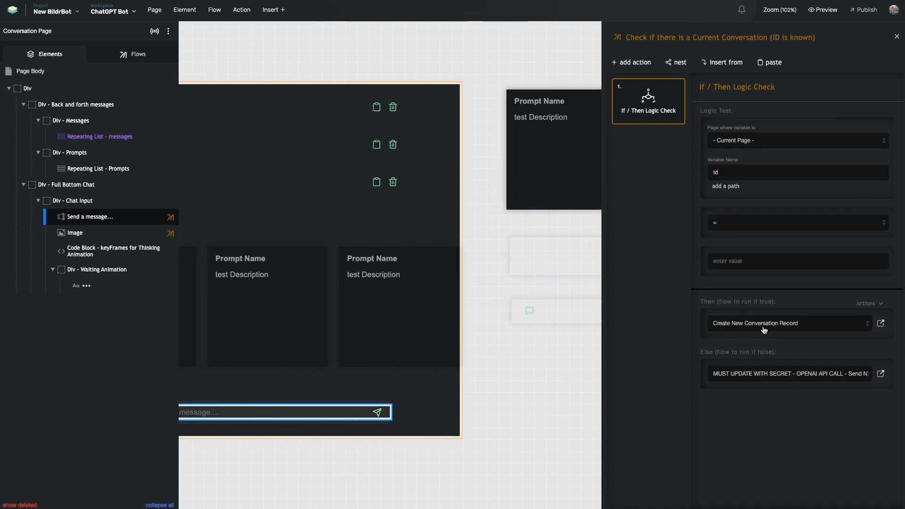
left_click(880, 324)
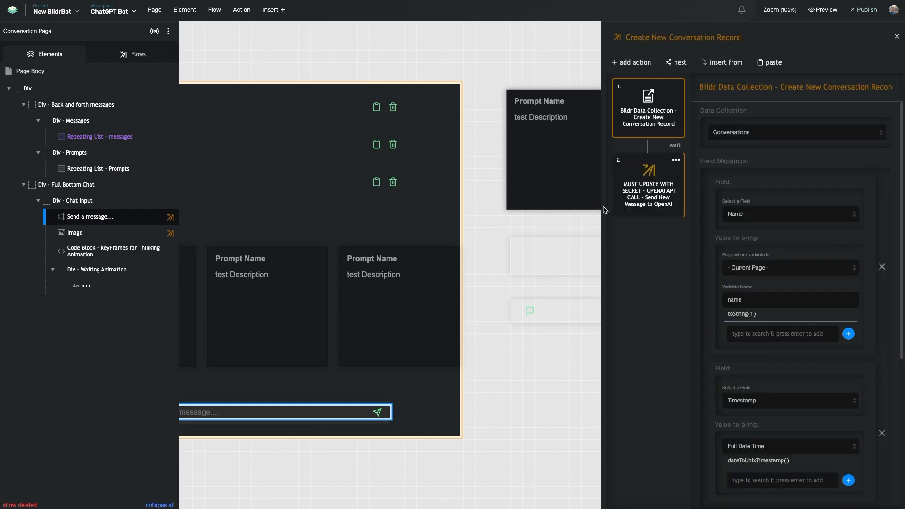
scroll(469, 238, "left", 5)
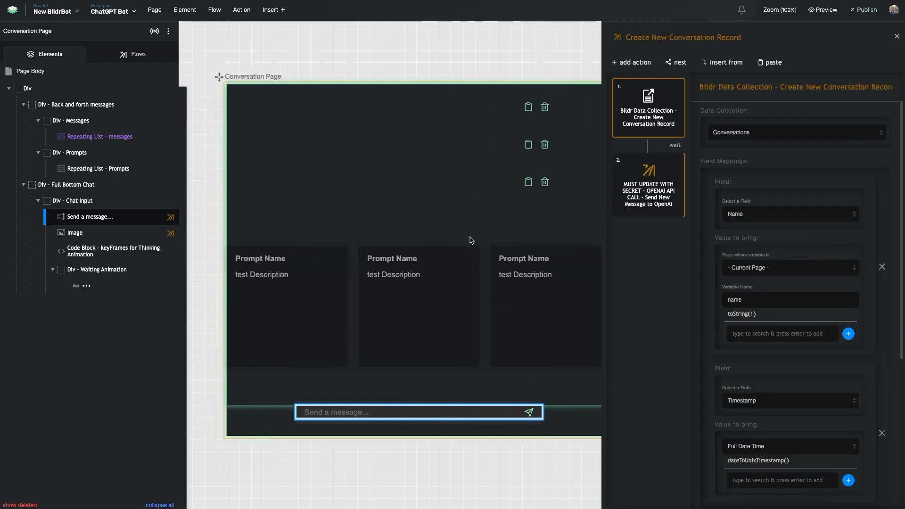
scroll(748, 187, "down", 3)
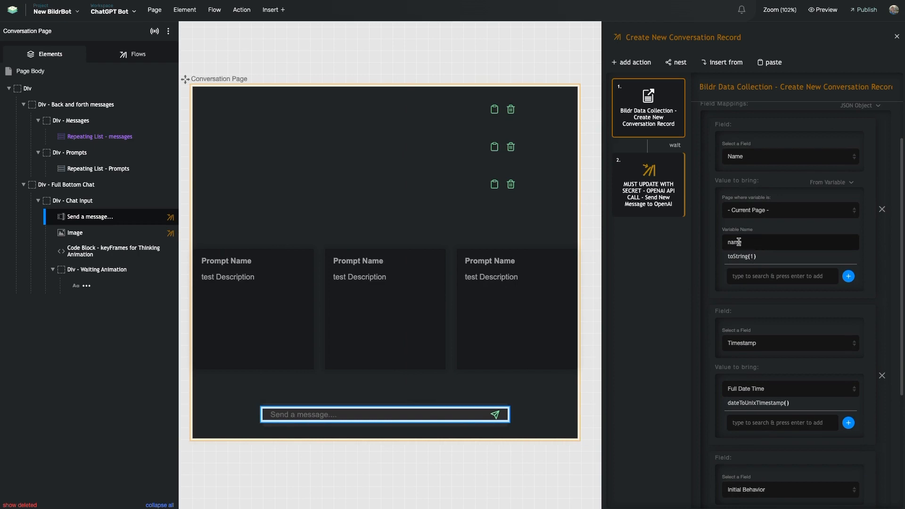
scroll(531, 241, "right", 3)
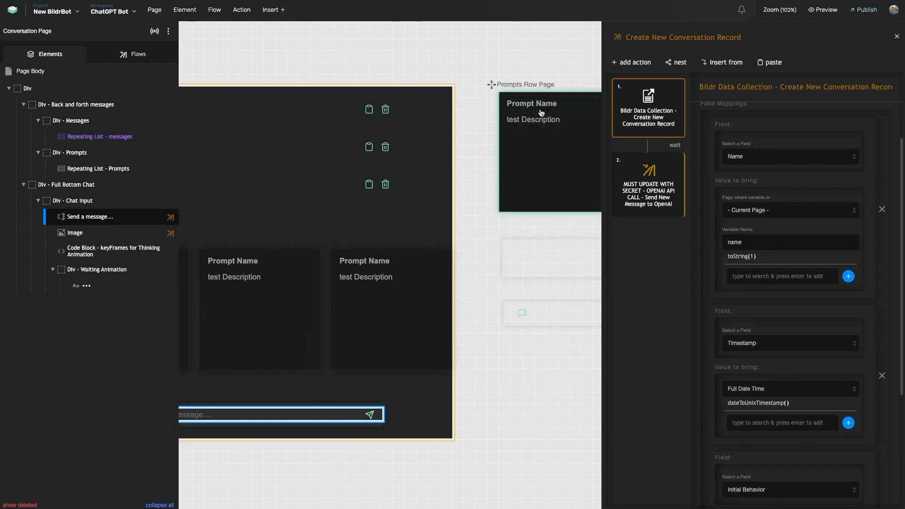
scroll(763, 296, "down", 2)
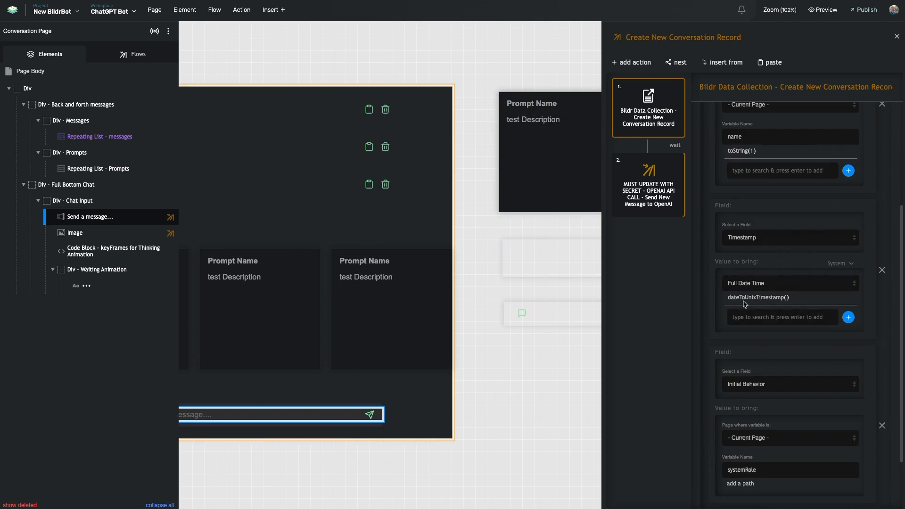
scroll(769, 304, "down", 2)
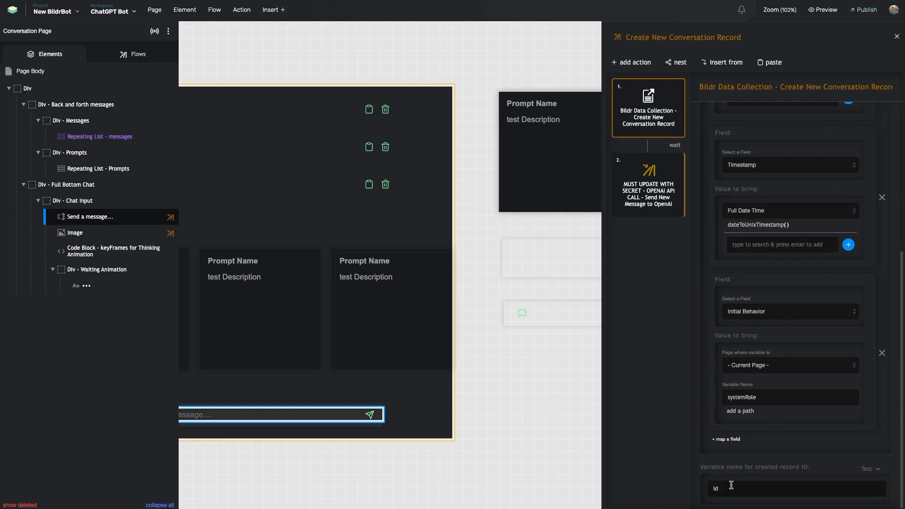
left_click(662, 179)
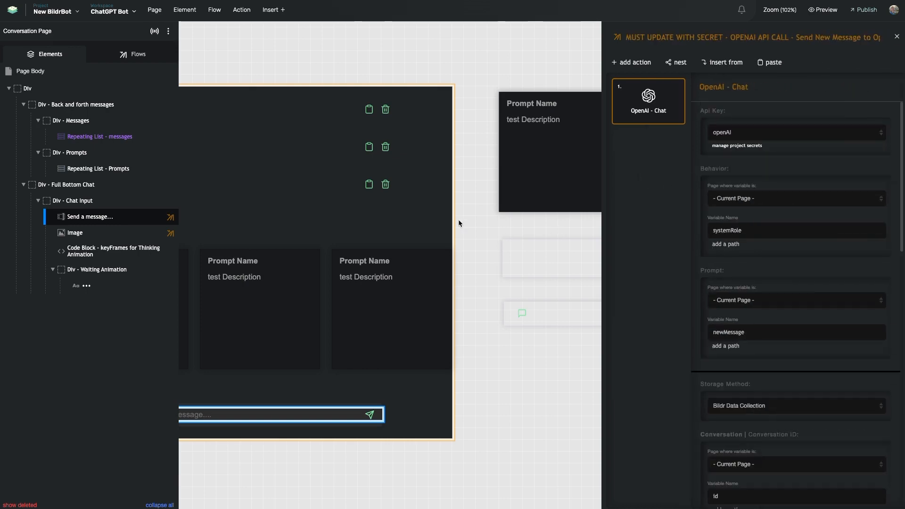
Review the OpenAI - Chat action settings that store the conversation messages.
scroll(459, 221, "left", 4)
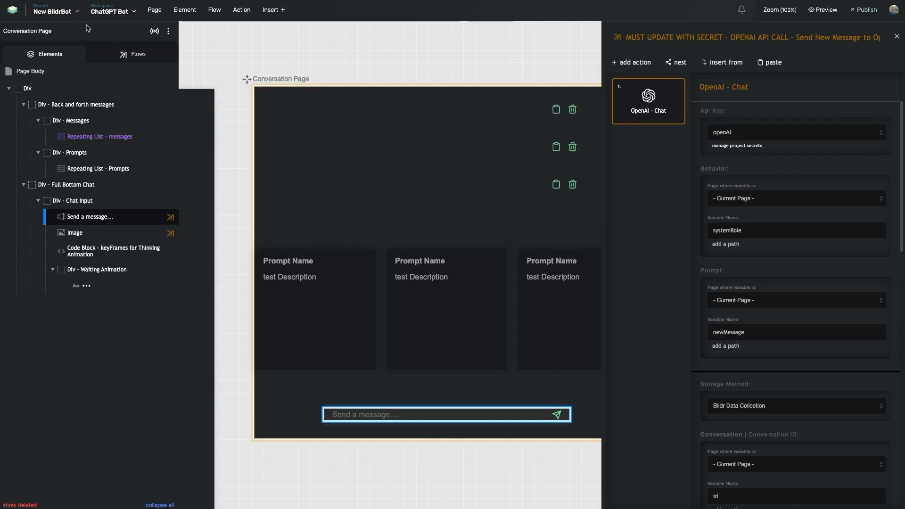
scroll(518, 192, "right", 5)
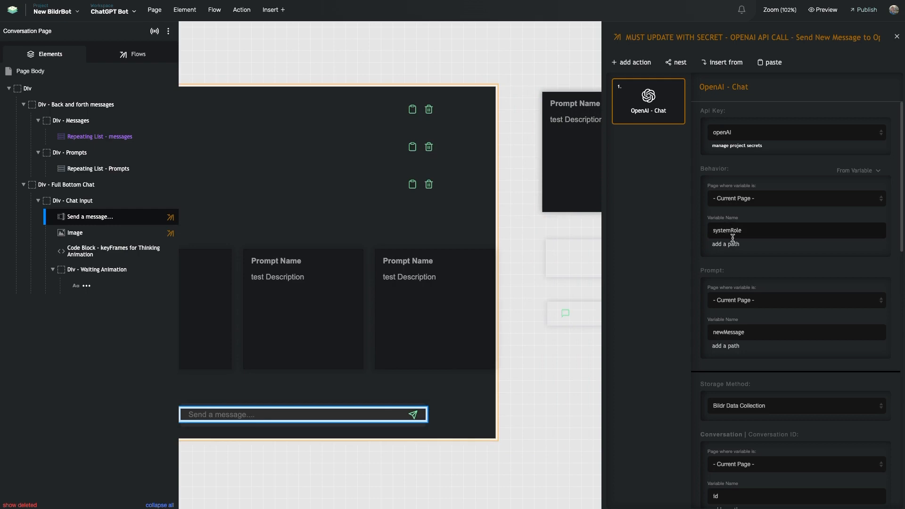
scroll(712, 277, "down", 2)
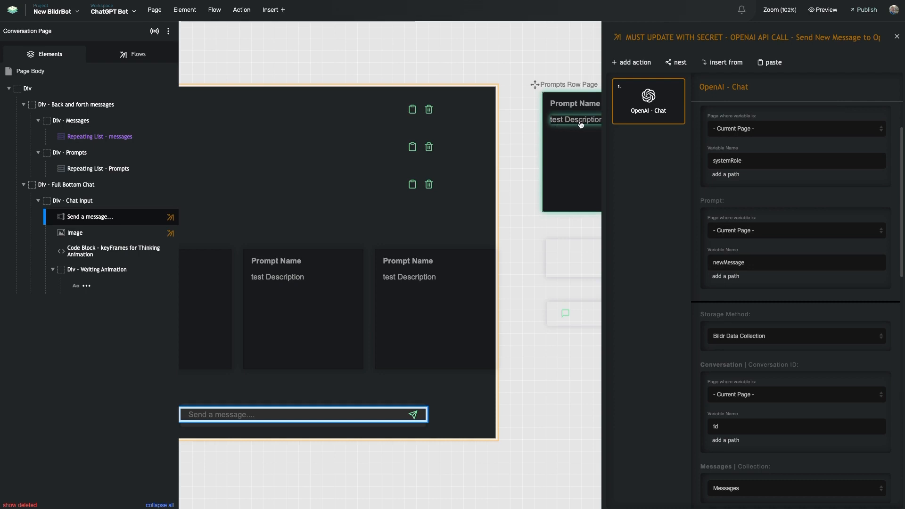
scroll(724, 283, "down", 2)
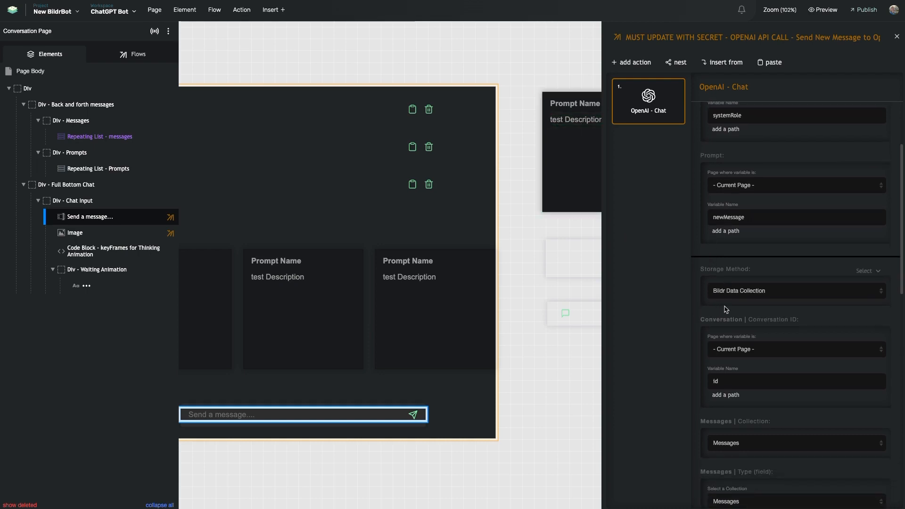
scroll(726, 310, "down", 6)
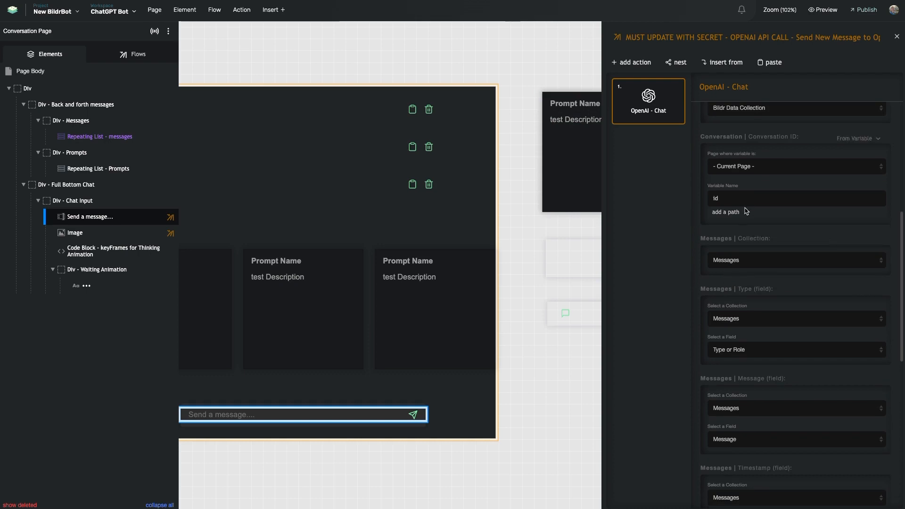
scroll(747, 211, "down", 6)
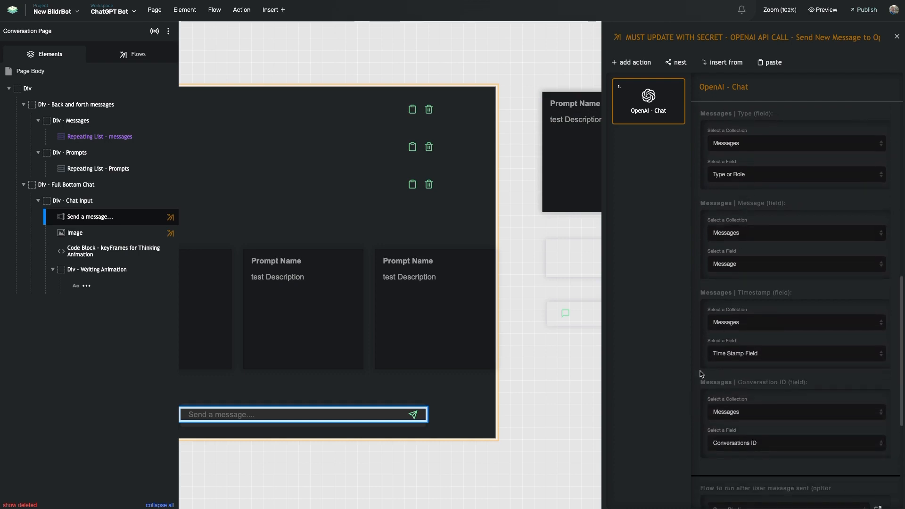
scroll(709, 339, "up", 9)
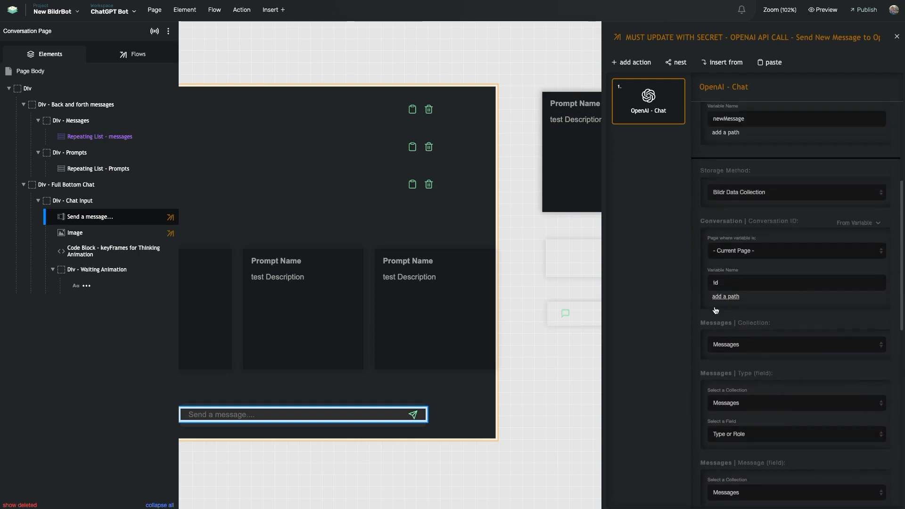
scroll(703, 269, "up", 3)
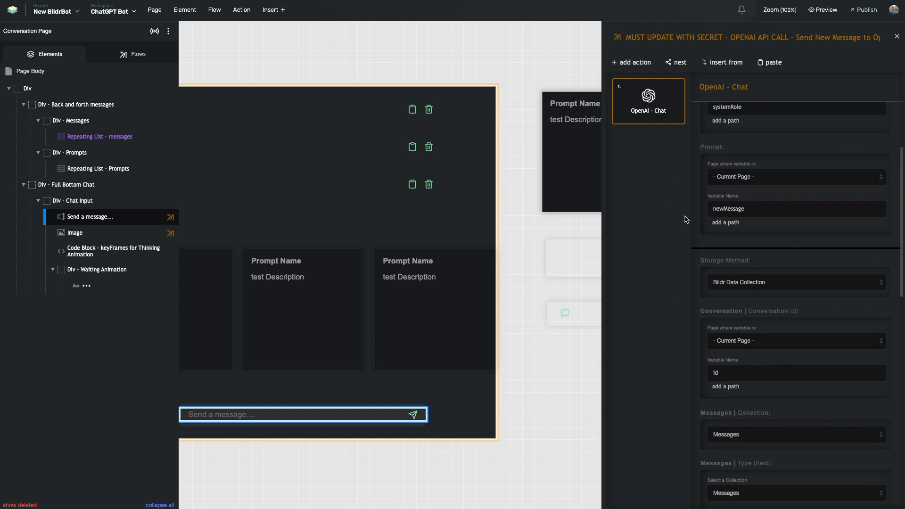
Select the Conversation Page message input and launch the chatbot app in live preview.
scroll(693, 227, "down", 10)
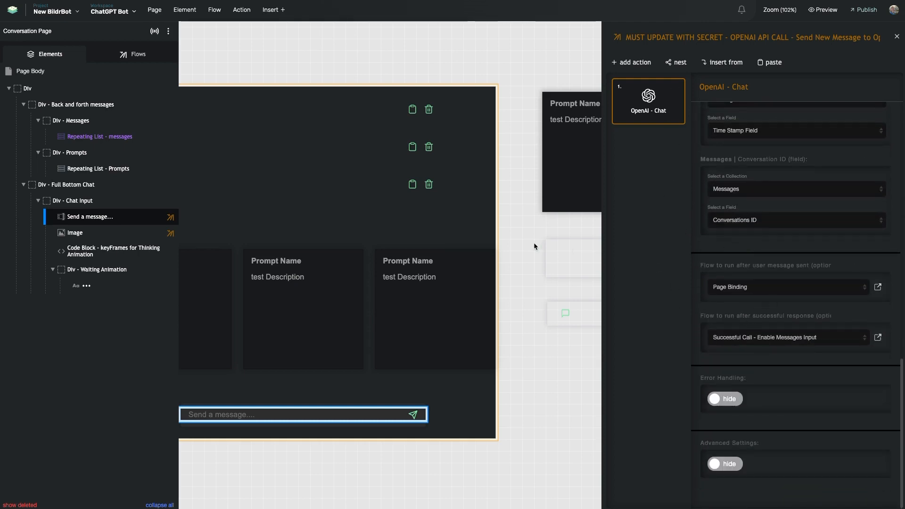
scroll(341, 224, "left", 5)
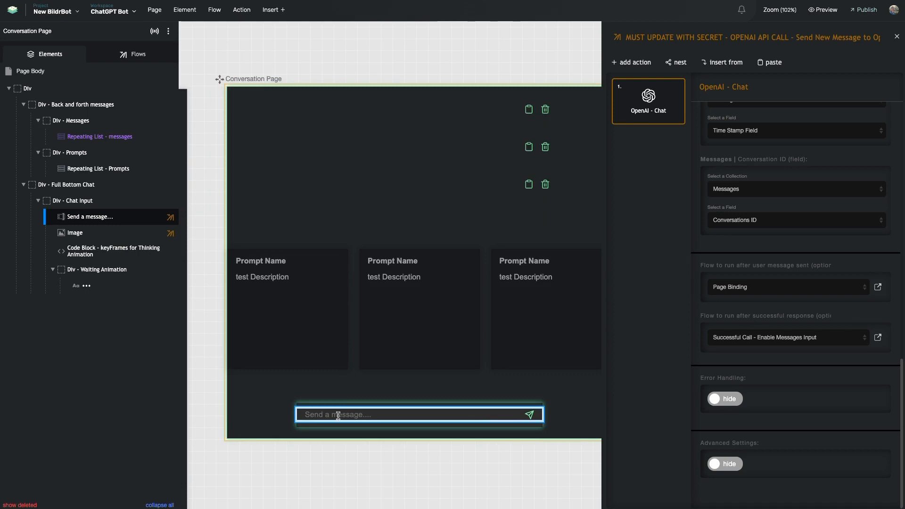
left_click(339, 414)
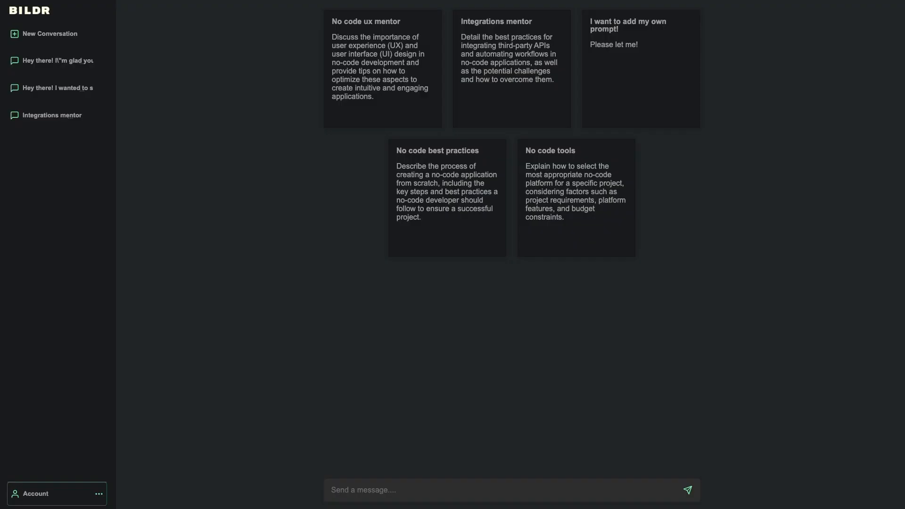
left_click(279, 177)
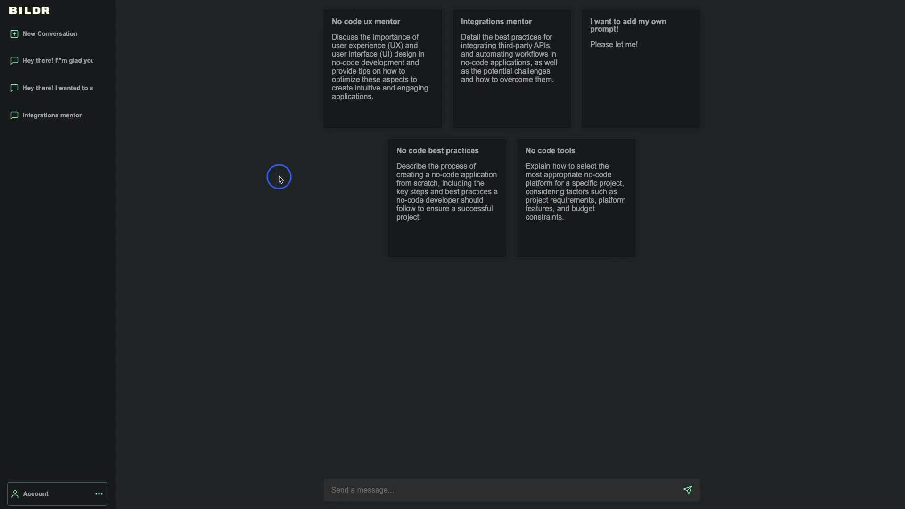
Open Chrome developer tools on the Network panel beside the chatbot preview.
right_click(332, 441)
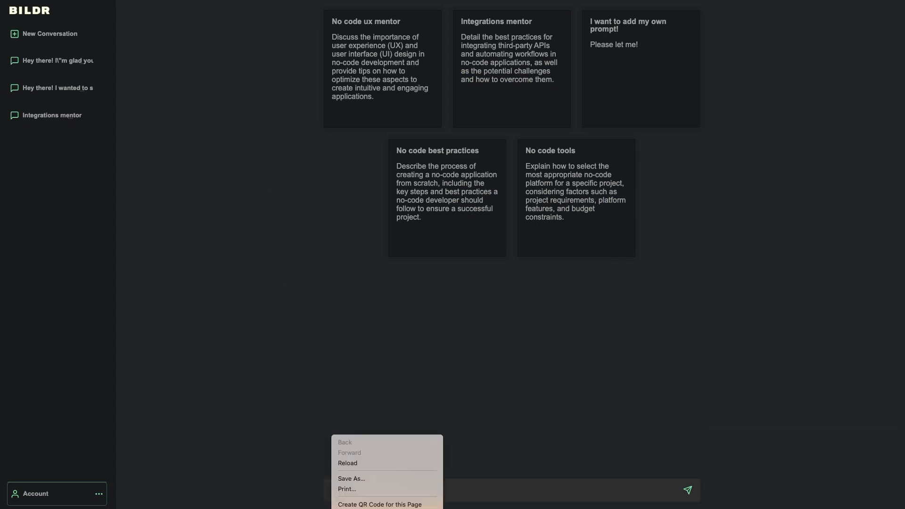
left_click(352, 508)
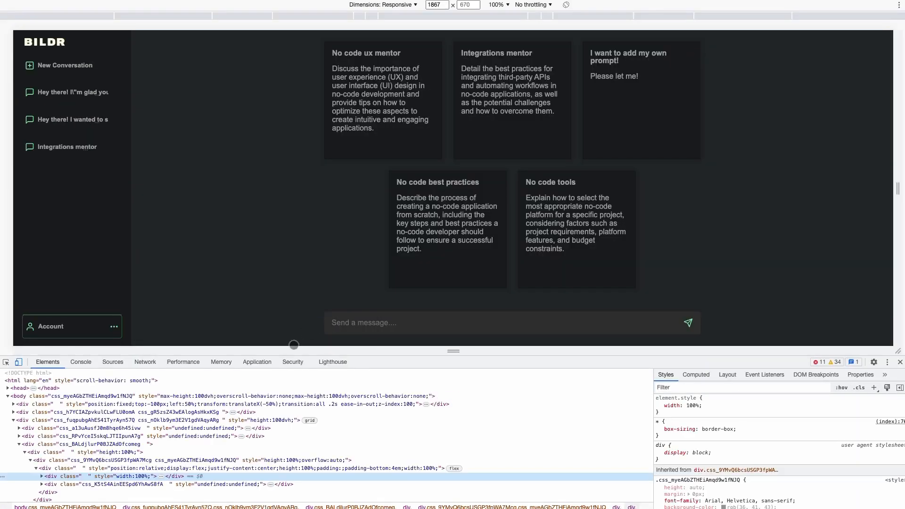
left_click(145, 362)
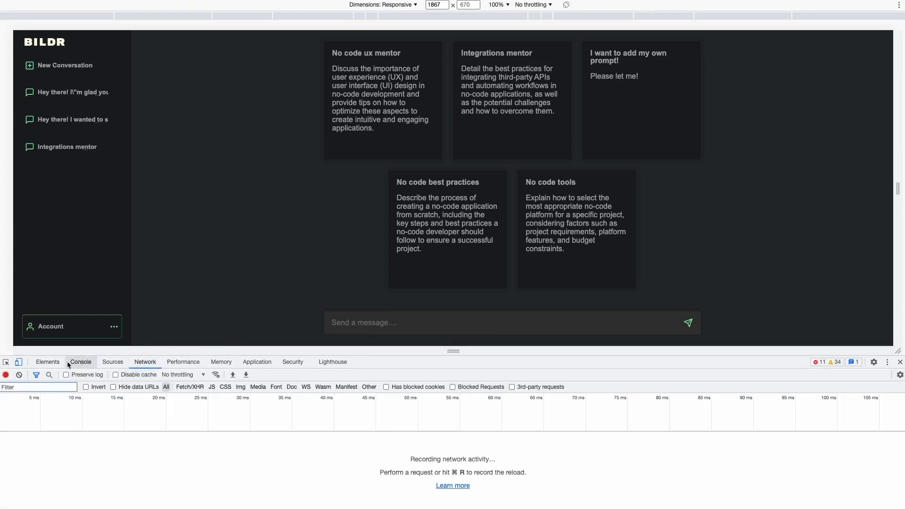
left_click_drag(110, 352, 110, 364)
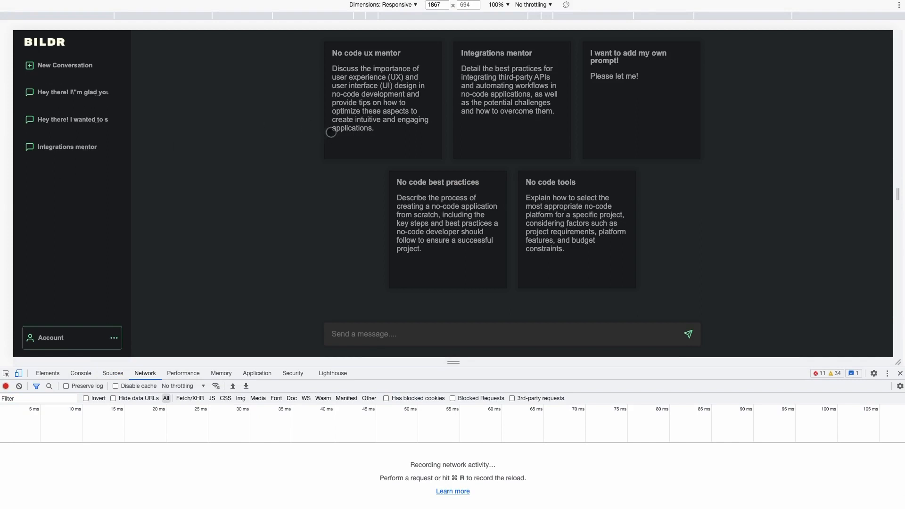
Send the chatbot 'Hey there! How are you doing?' and watch its fetch and HttpCall requests.
left_click(359, 330)
type("He")
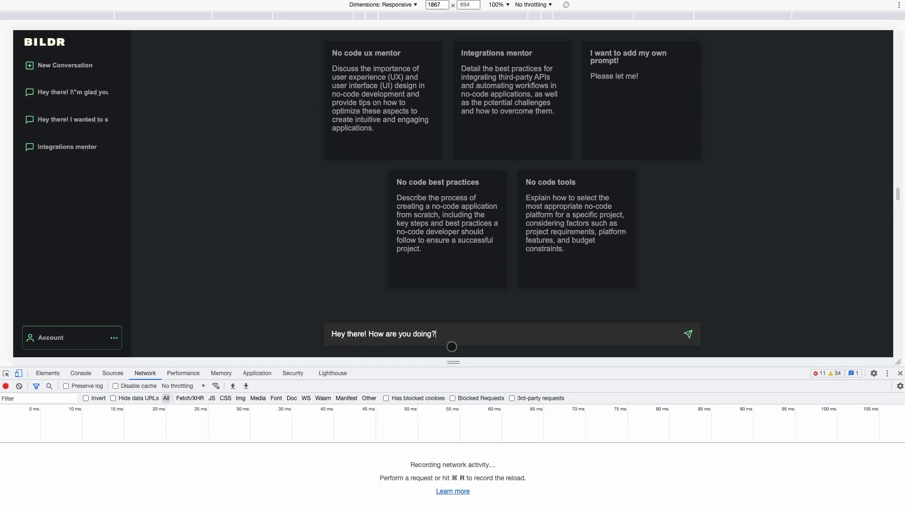
key("Return")
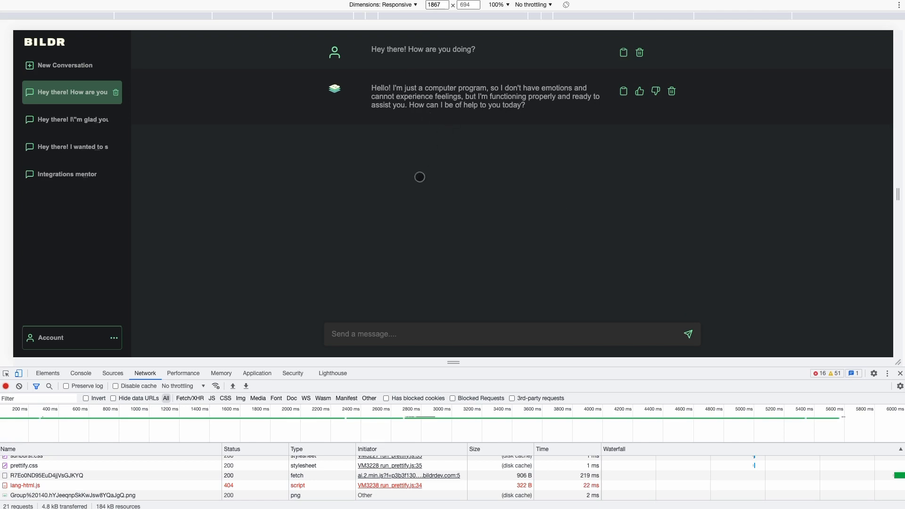
left_click_drag(219, 366, 230, 265)
scroll(146, 399, "up", 3)
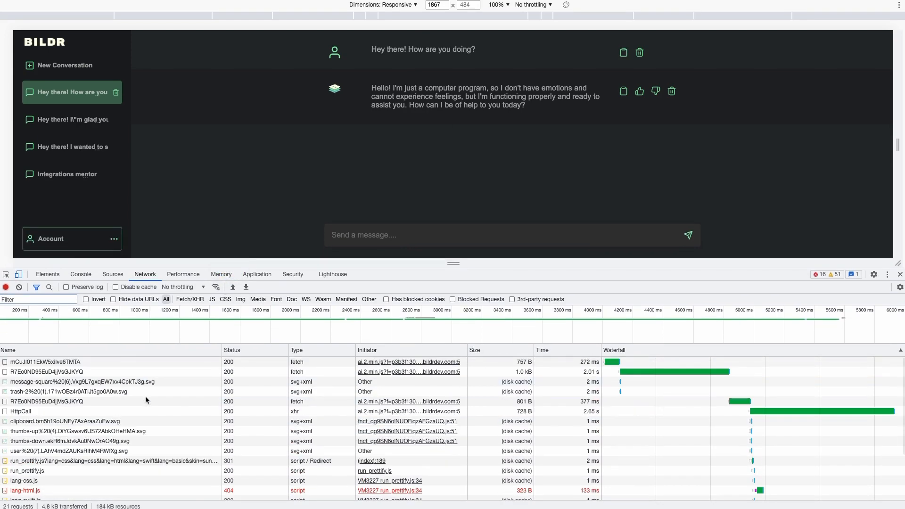
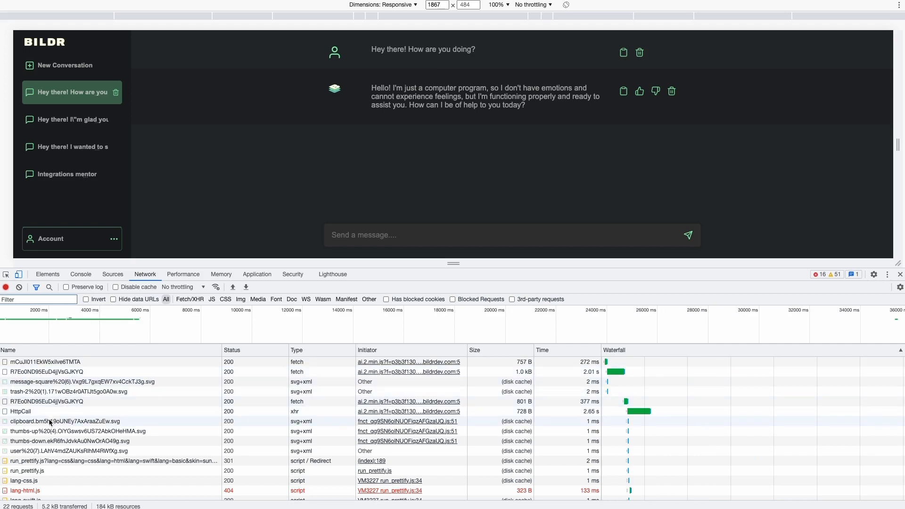
Select the RecordSave request and expand obj > recs in its Preview.
left_click(28, 363)
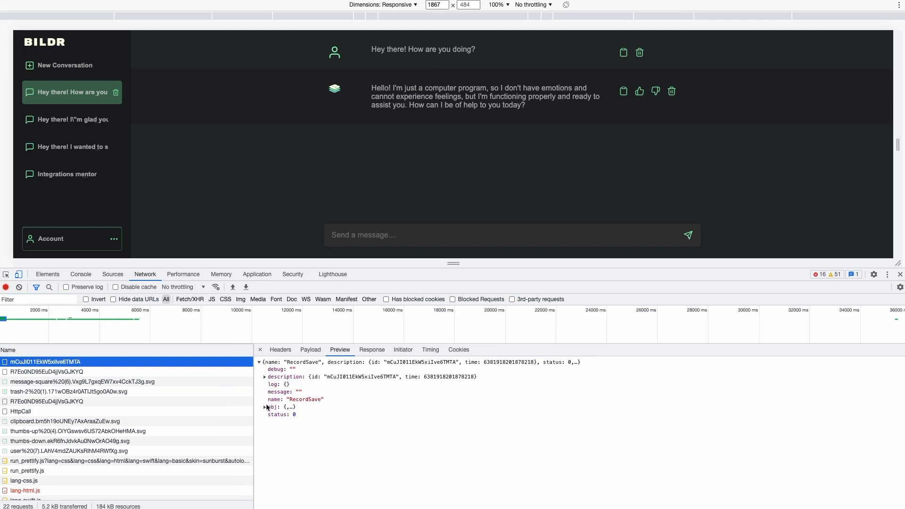
left_click(265, 407)
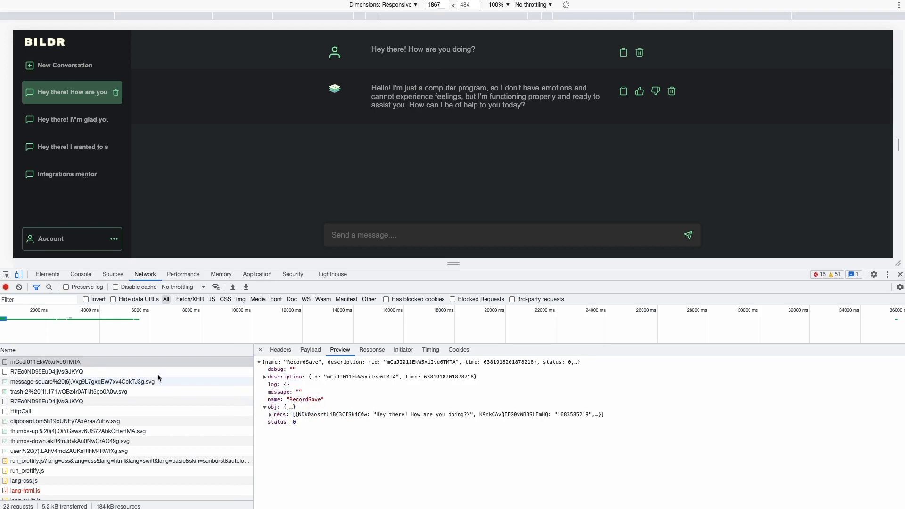
left_click(271, 416)
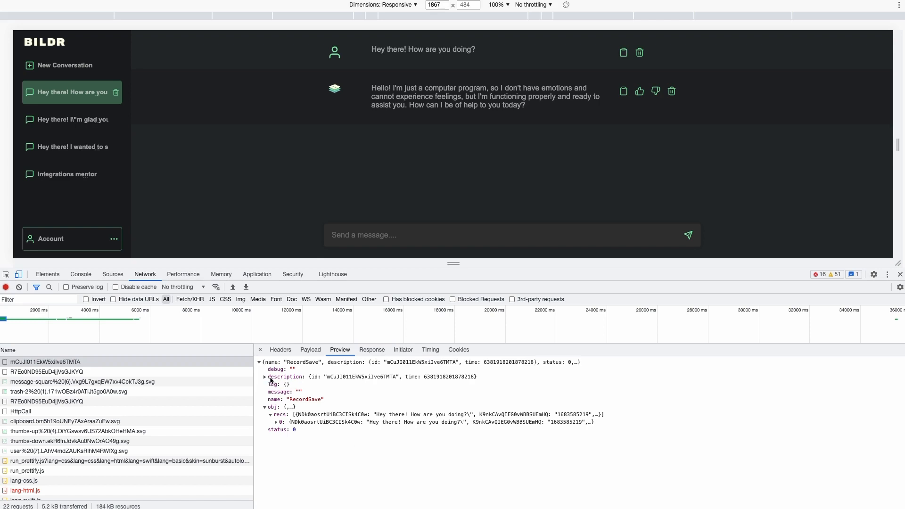
Expand the sent records in the RecordSave Payload to show the first record's fields.
left_click(310, 350)
left_click(269, 414)
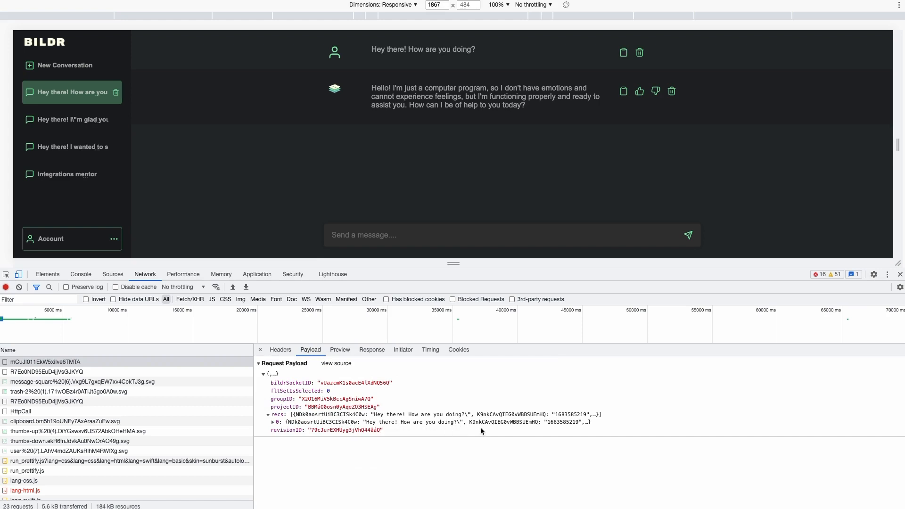
right_click(272, 425)
left_click(302, 407)
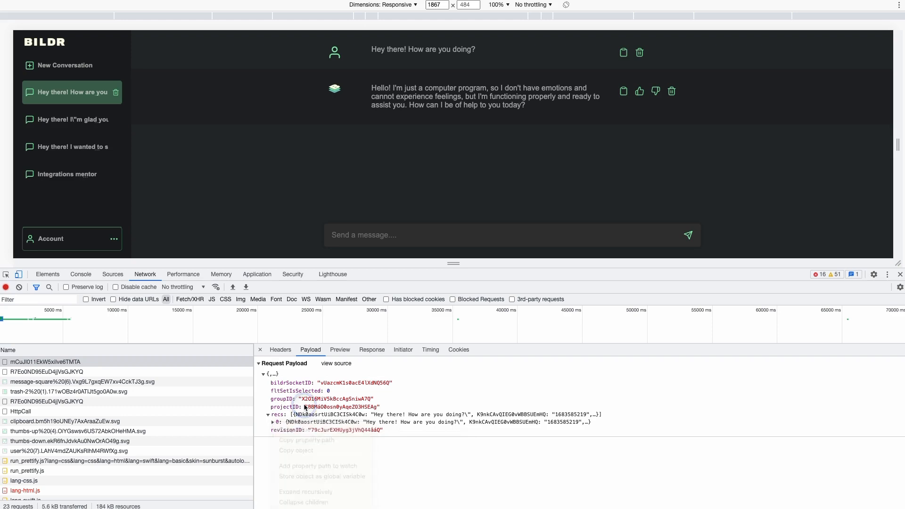
left_click(273, 422)
left_click(368, 440)
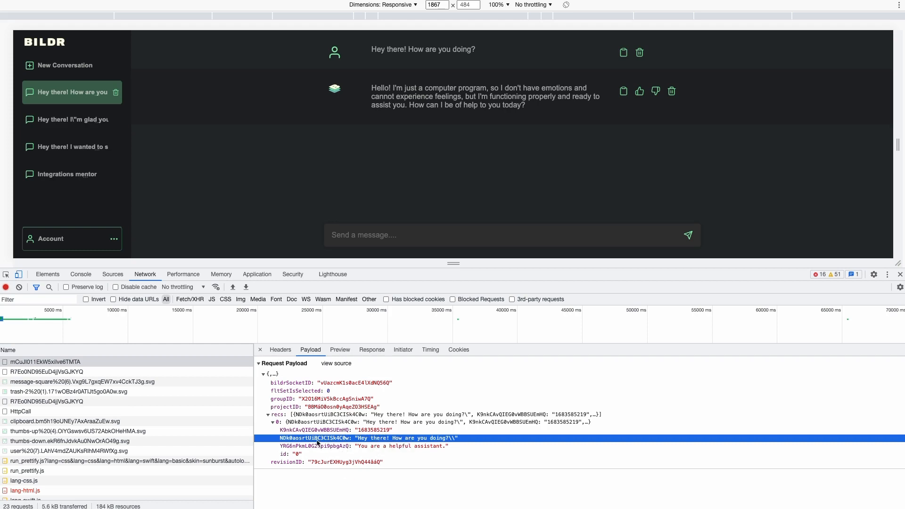
Show the raw RecordSave response and select the new conversation's id.
left_click(341, 350)
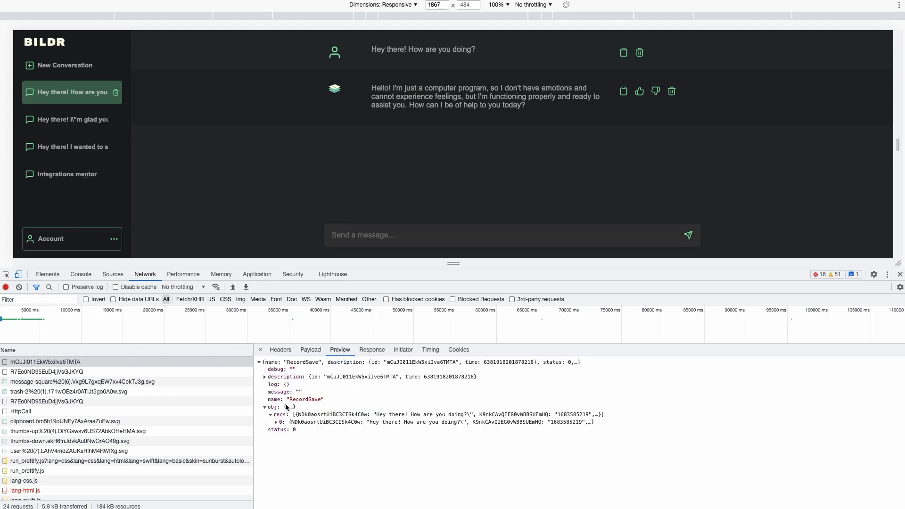
left_click(371, 351)
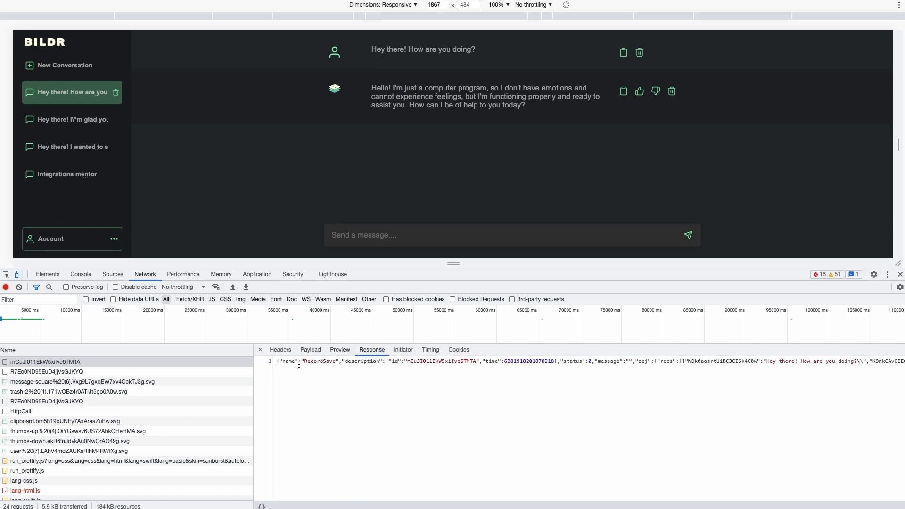
scroll(321, 364, "right", 10)
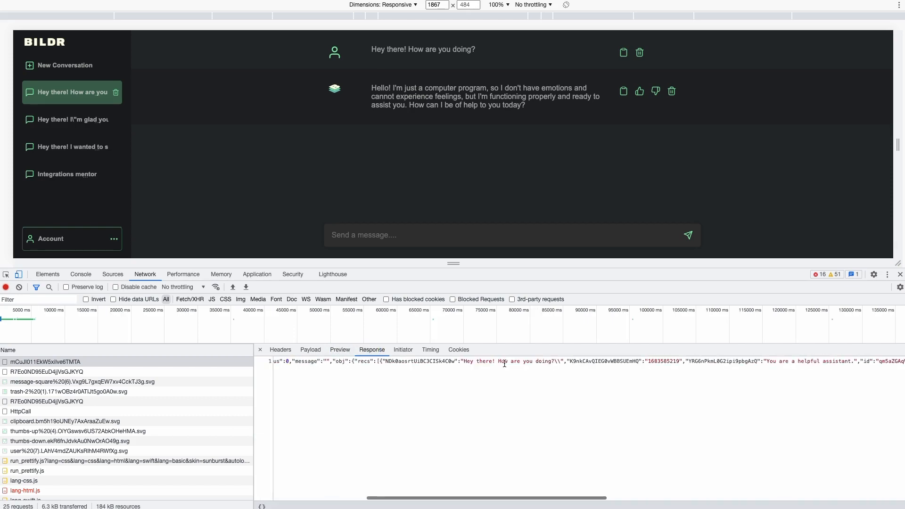
scroll(334, 361, "left", 3)
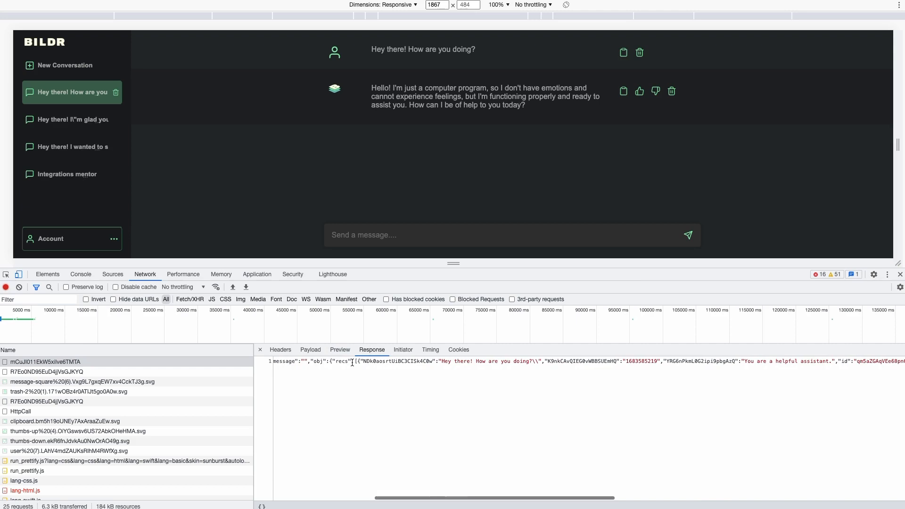
scroll(379, 365, "right", 8)
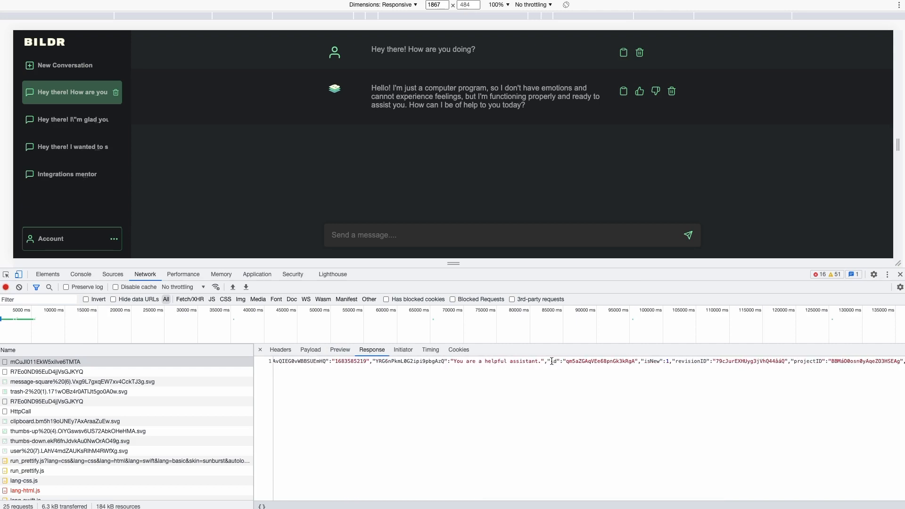
left_click_drag(550, 361, 634, 362)
key("ctrl+c")
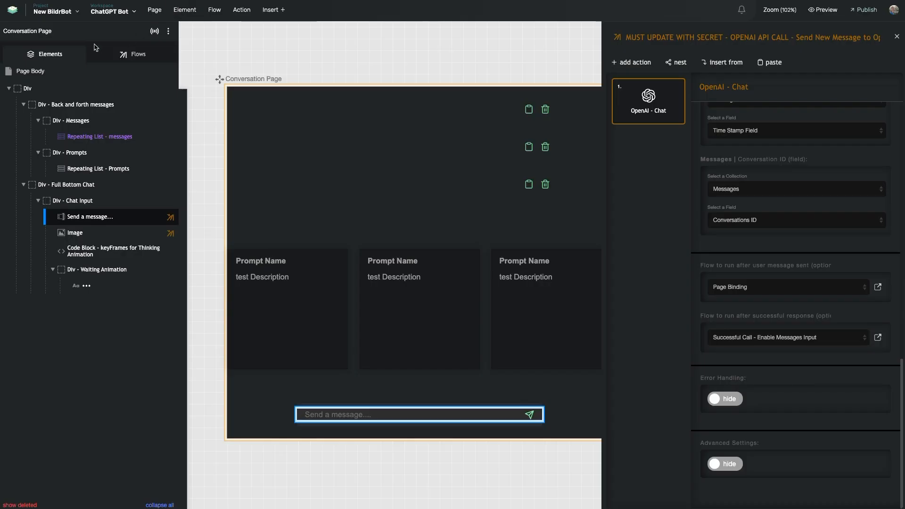
Filter Data Collections > Conversations by the pasted id to find 'Hey there! How are you doing?', then close it.
left_click(52, 11)
left_click(64, 45)
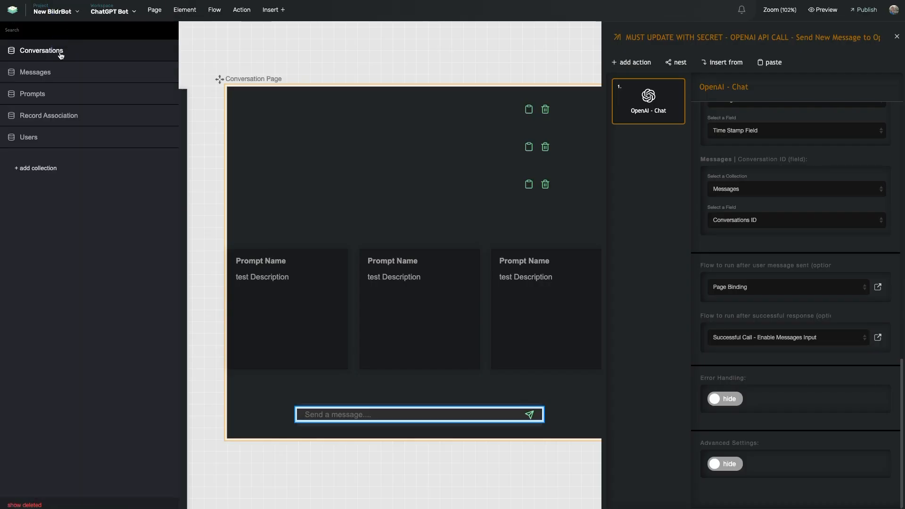
left_click(61, 55)
left_click(136, 67)
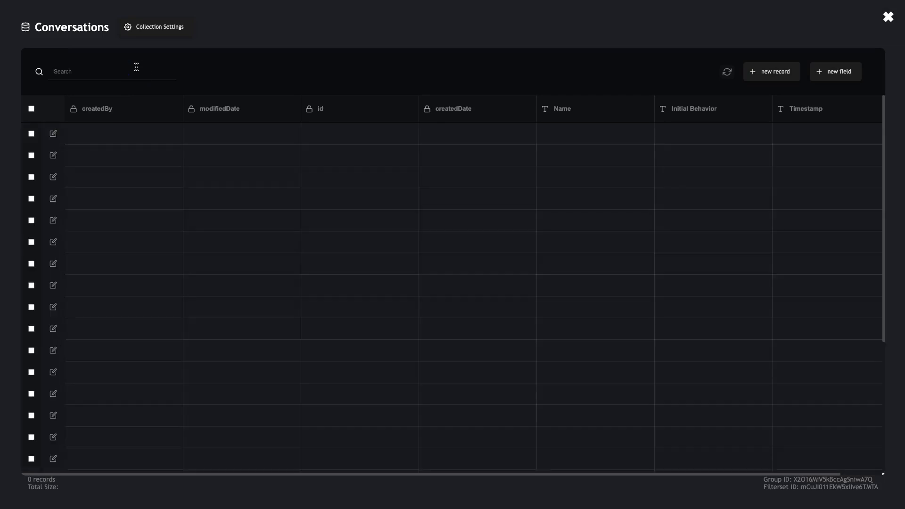
key("ctrl+v")
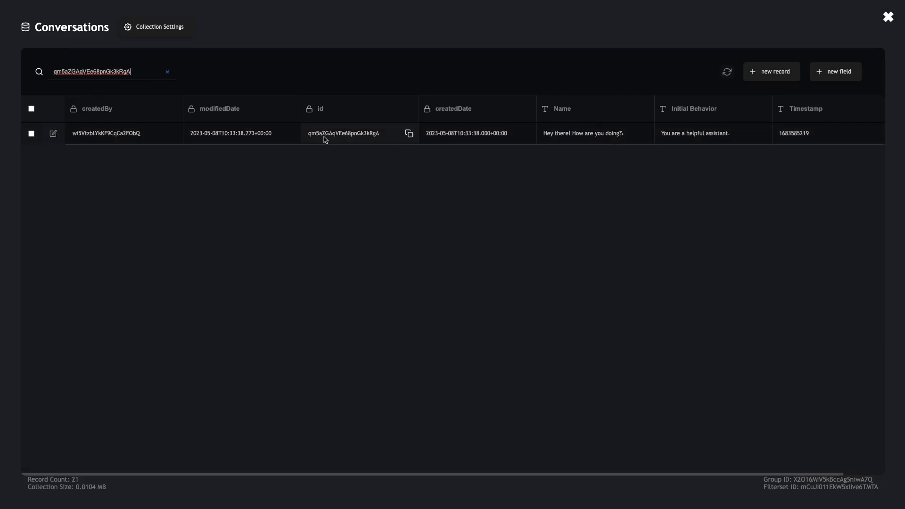
scroll(372, 140, "right", 2)
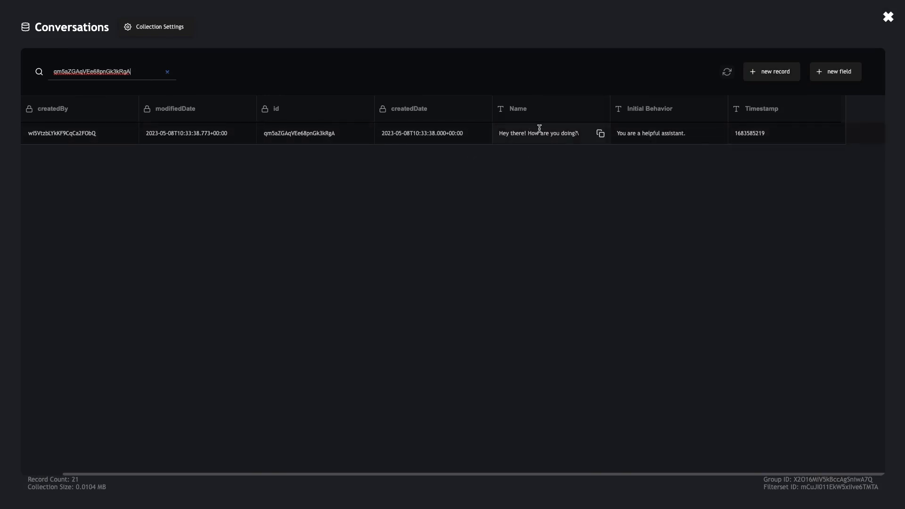
left_click(888, 16)
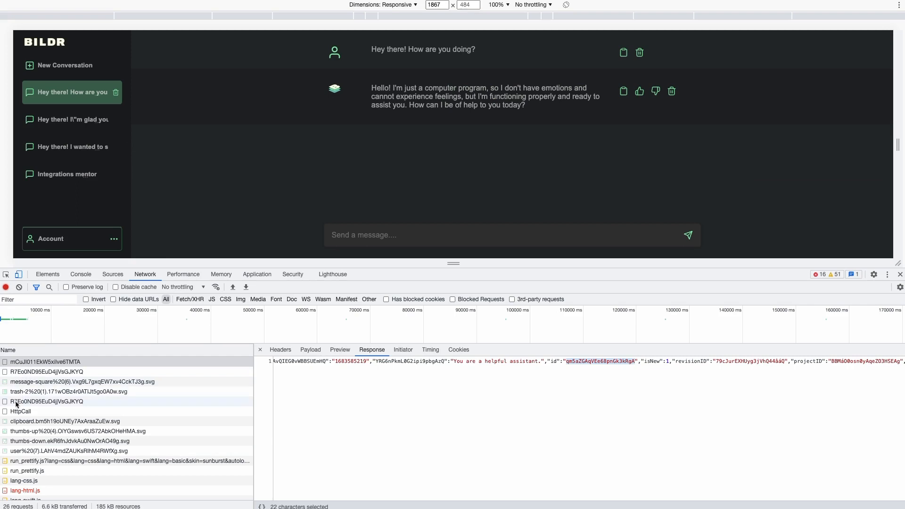
Inspect the Messages records request's response and open the Messages collection table.
left_click(23, 375)
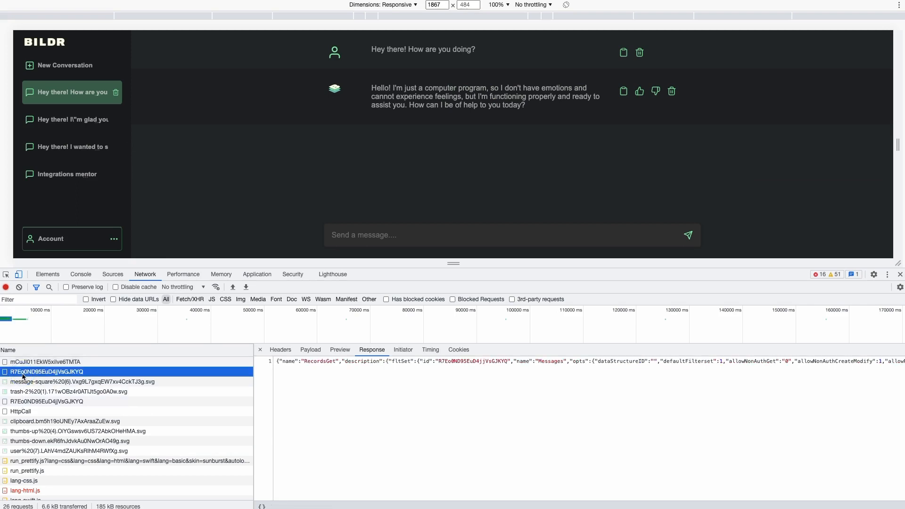
scroll(310, 375, "right", 1)
scroll(306, 375, "left", 1)
scroll(401, 366, "right", 2)
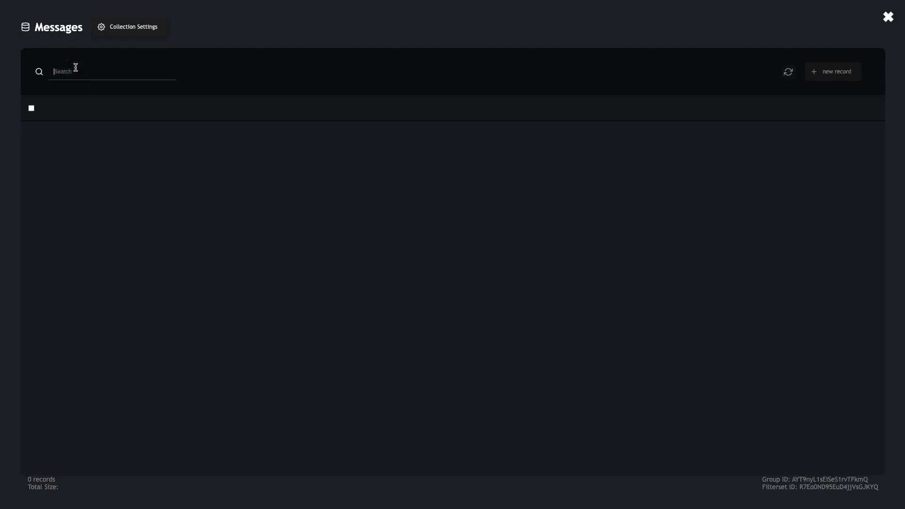
left_click(66, 71)
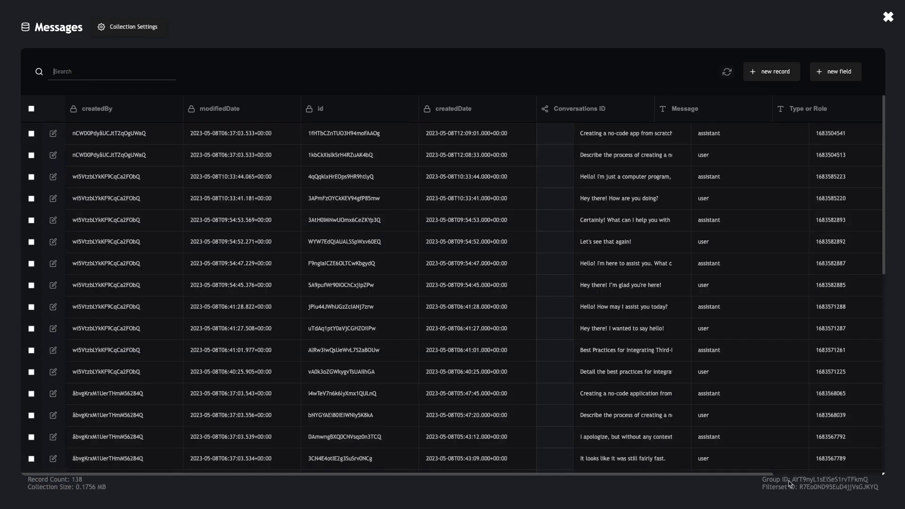
left_click_drag(800, 489, 874, 489)
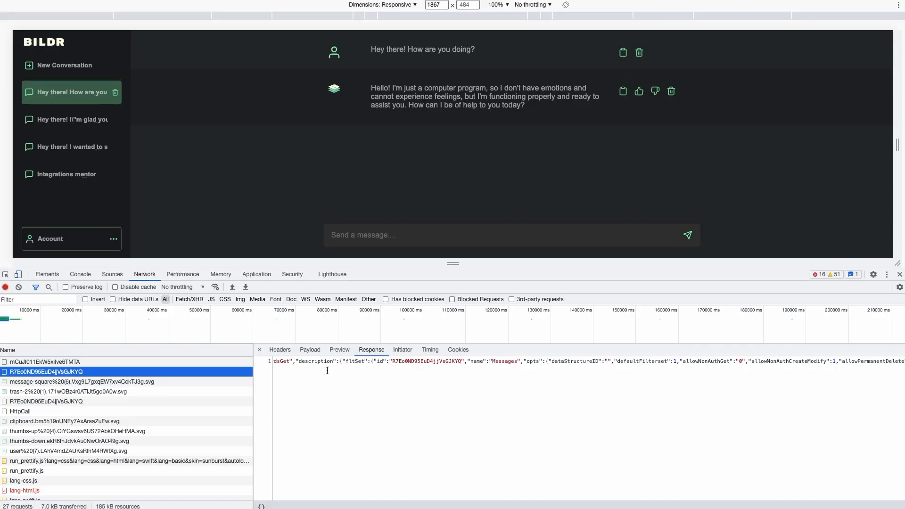
scroll(362, 366, "left", 2)
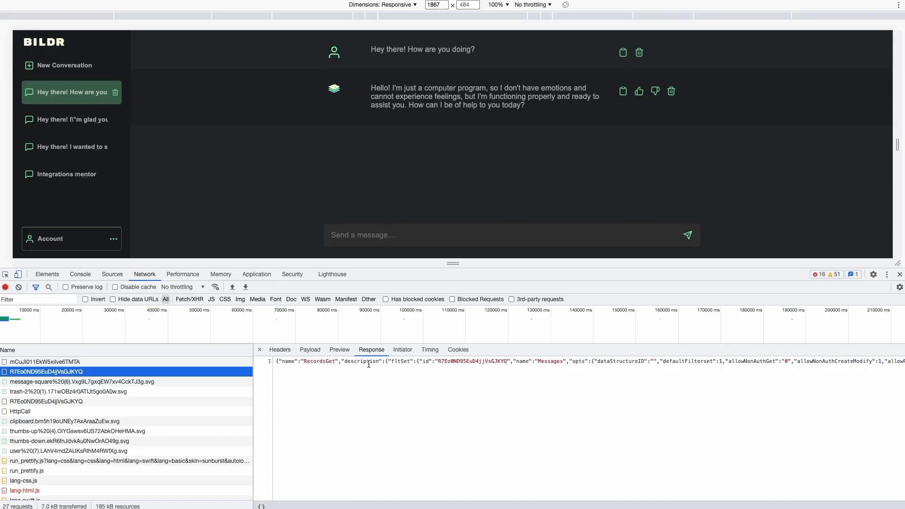
scroll(357, 360, "right", 5)
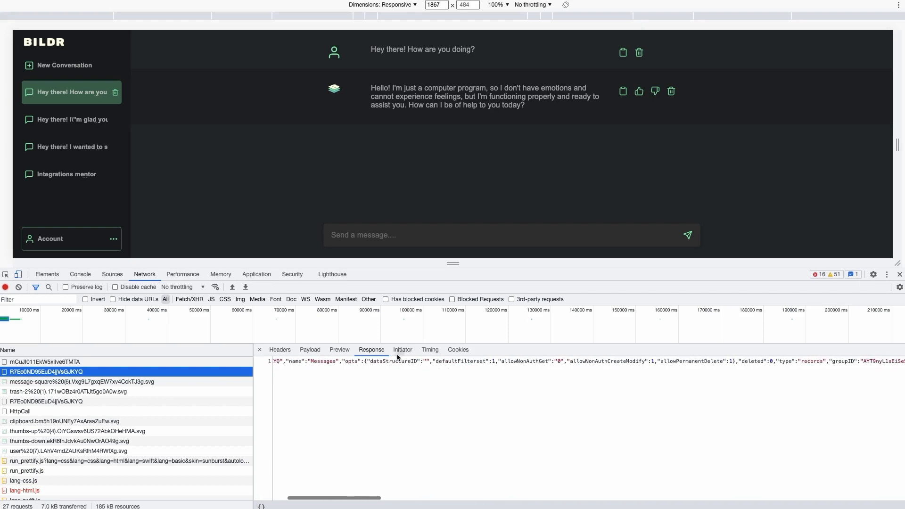
Check the Messages request's filter on conversation id against the Conversations ID field.
left_click(315, 351)
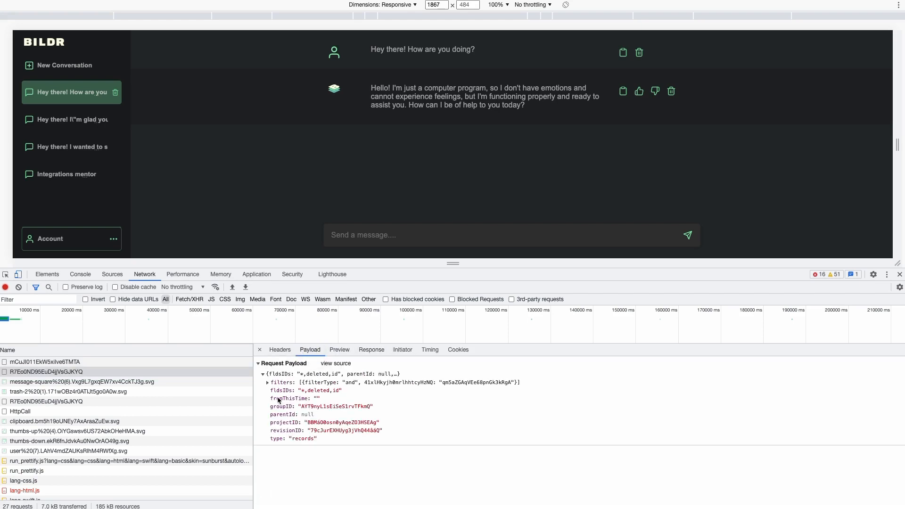
left_click(268, 383)
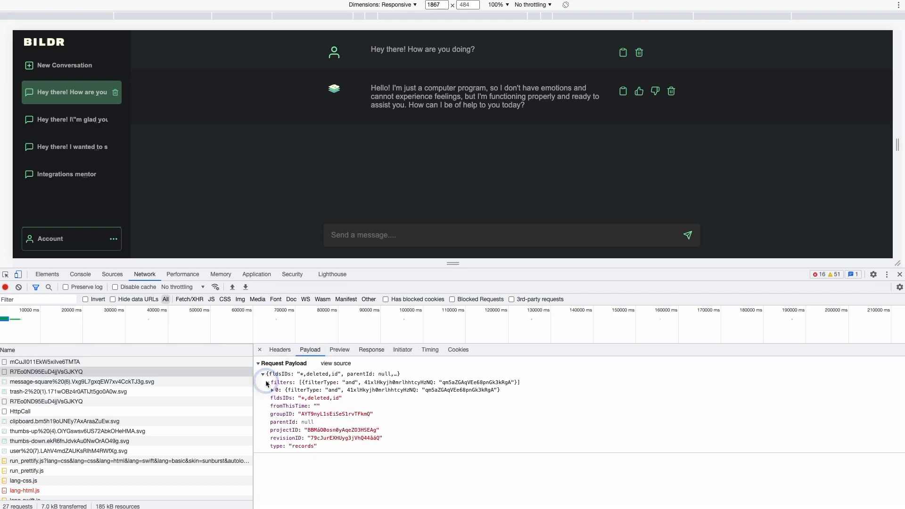
left_click(350, 392)
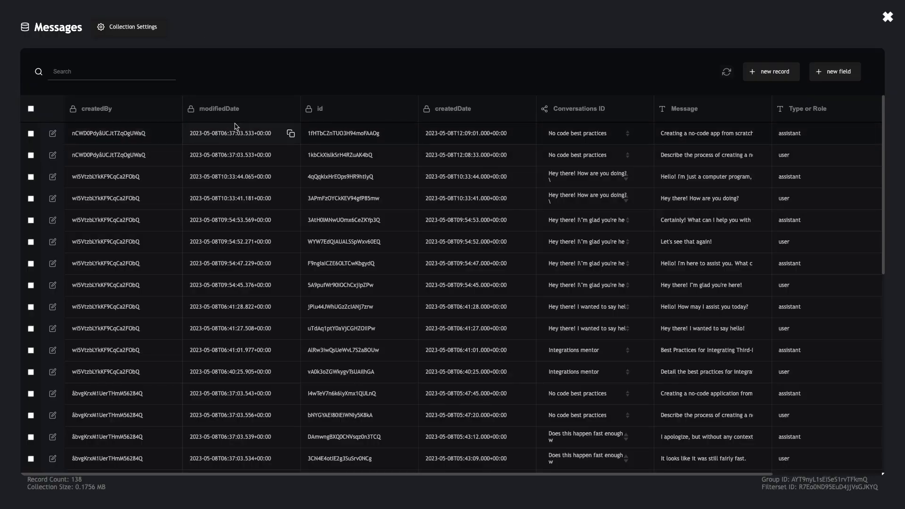
left_click(644, 109)
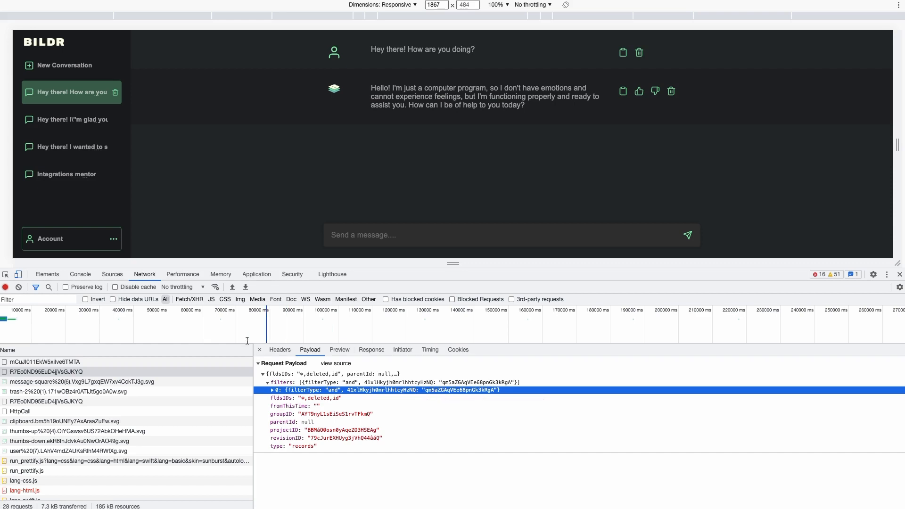
Expand the first saved record in the RecordSave response, then close the Messages collection.
left_click(98, 363)
left_click(370, 350)
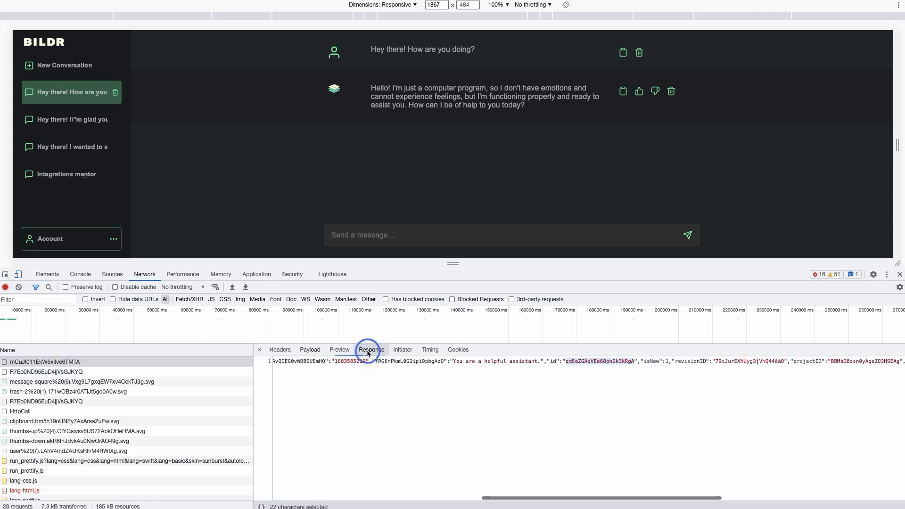
left_click(339, 350)
left_click(264, 407)
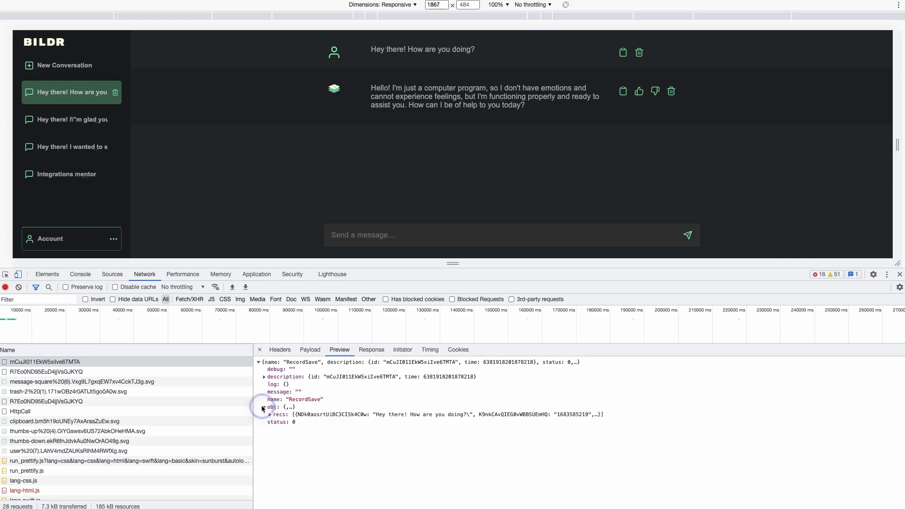
left_click(270, 415)
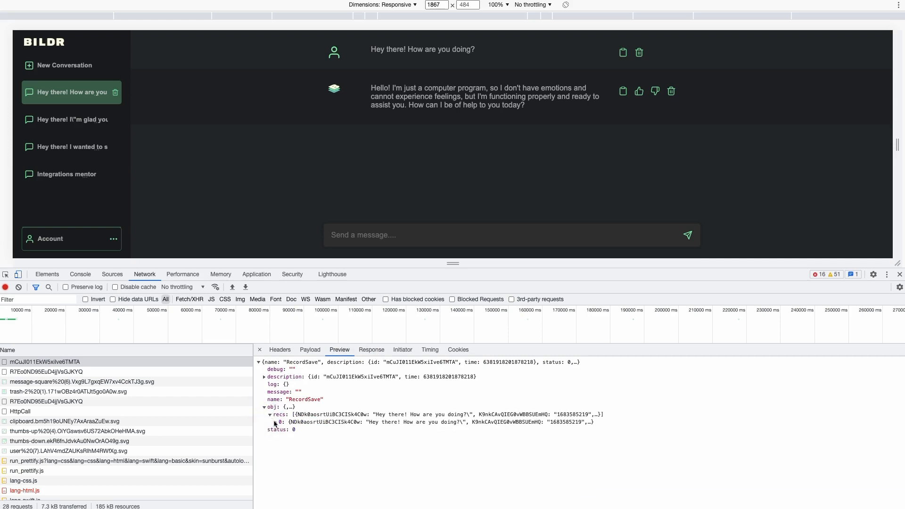
left_click(275, 423)
scroll(290, 448, "down", 1)
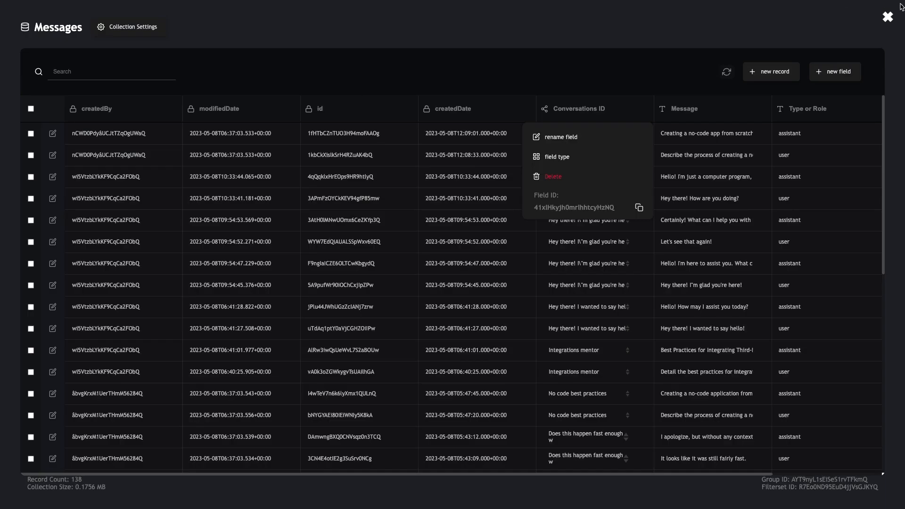
left_click(888, 17)
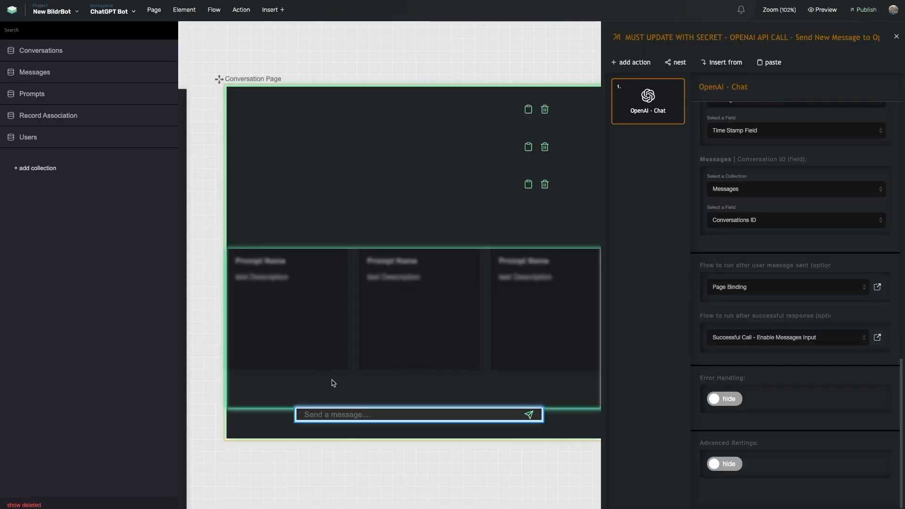
Follow the input's Enter flow through Check if Current Conversation to Create New Conversation Record's OpenAI step.
left_click(347, 415)
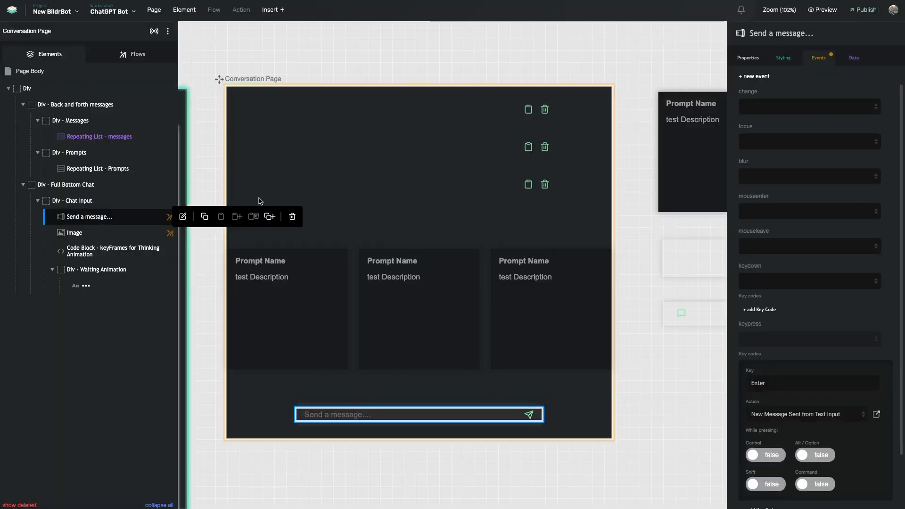
left_click(877, 414)
left_click(643, 227)
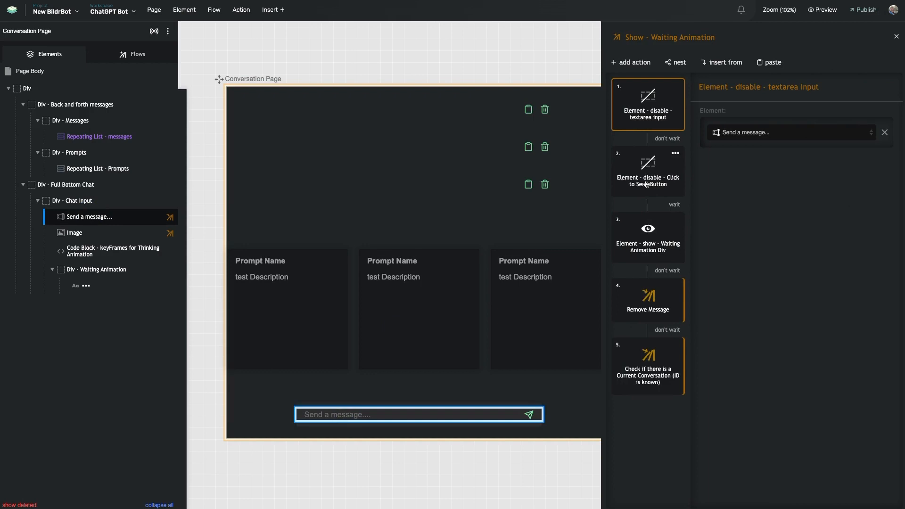
left_click(636, 368)
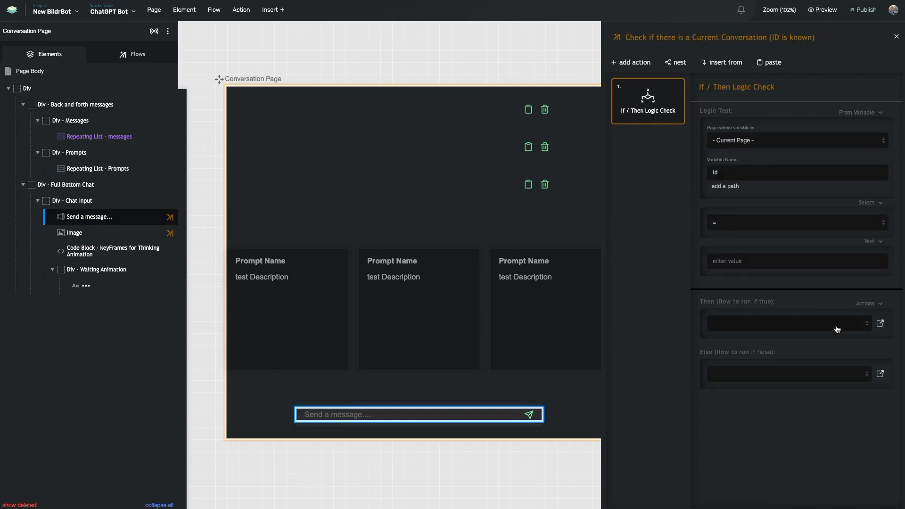
left_click(880, 324)
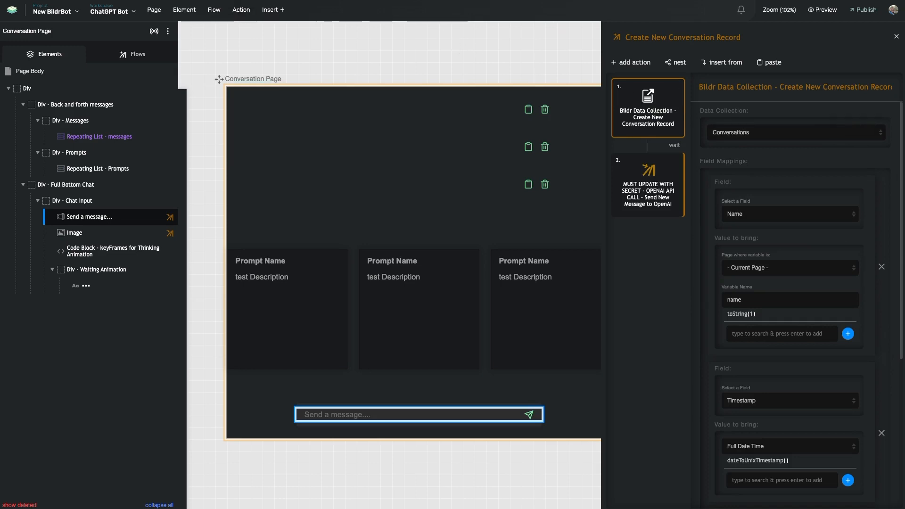
left_click(662, 169)
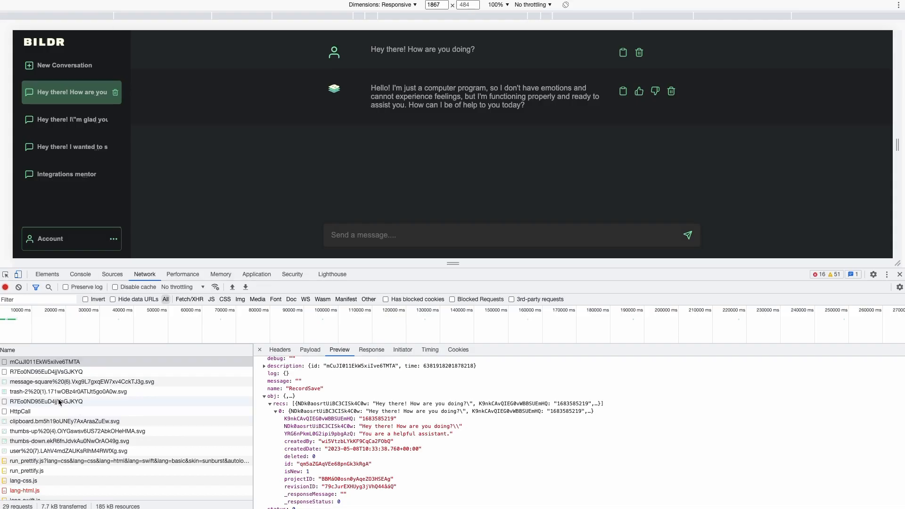
Expand the second RecordSave response's record showing 'Hey there! How are you doing?', then select HttpCall.
left_click(42, 372)
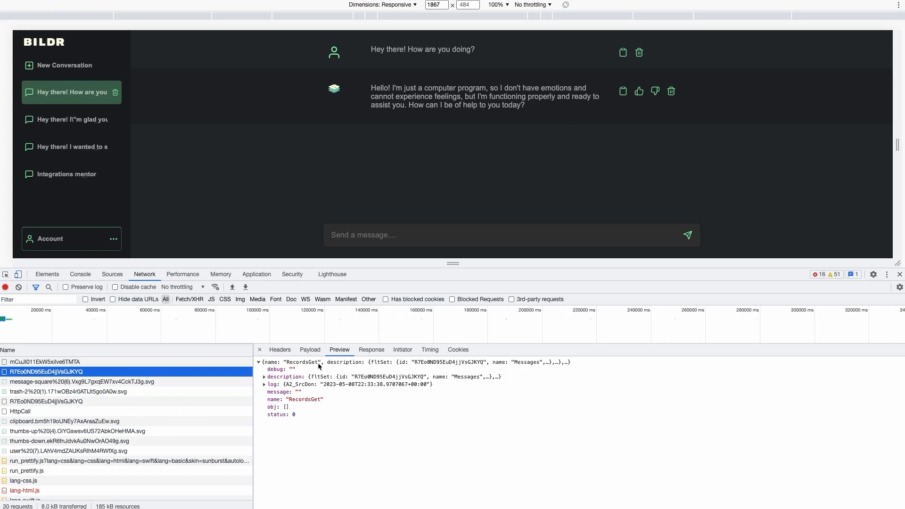
left_click(66, 402)
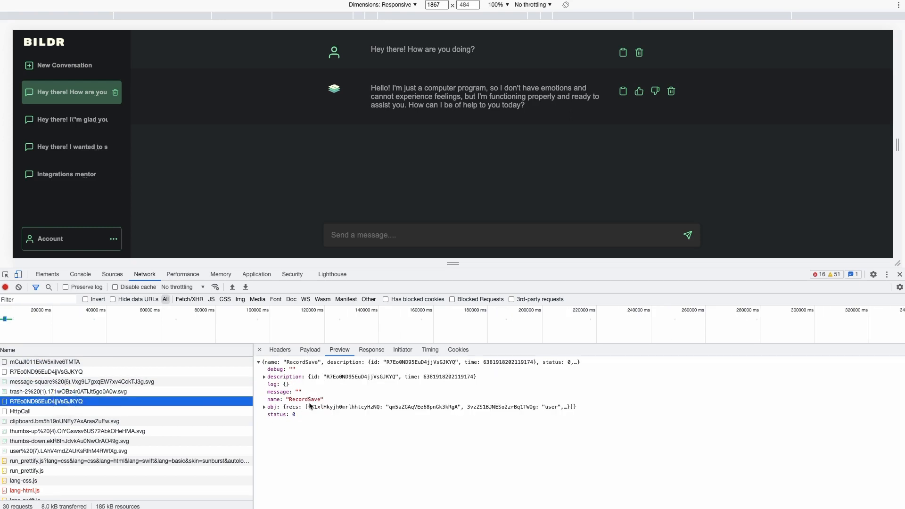
left_click(265, 377)
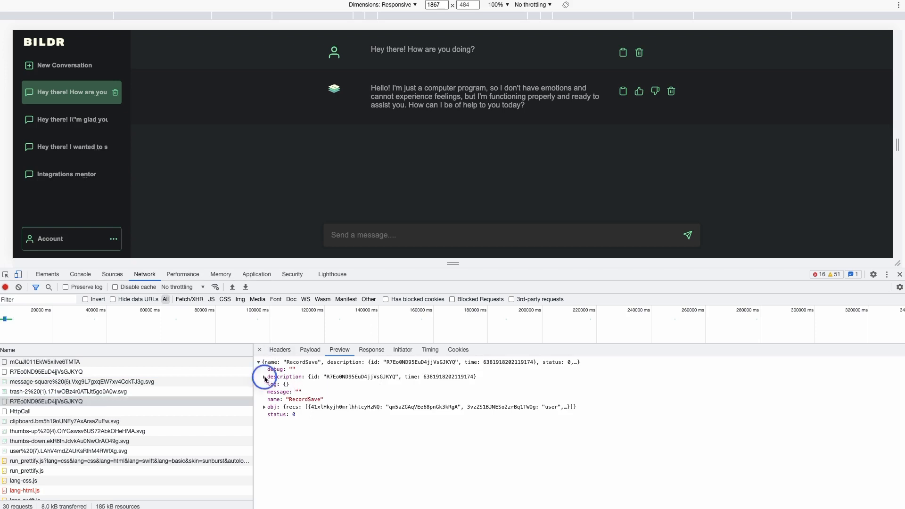
left_click(267, 423)
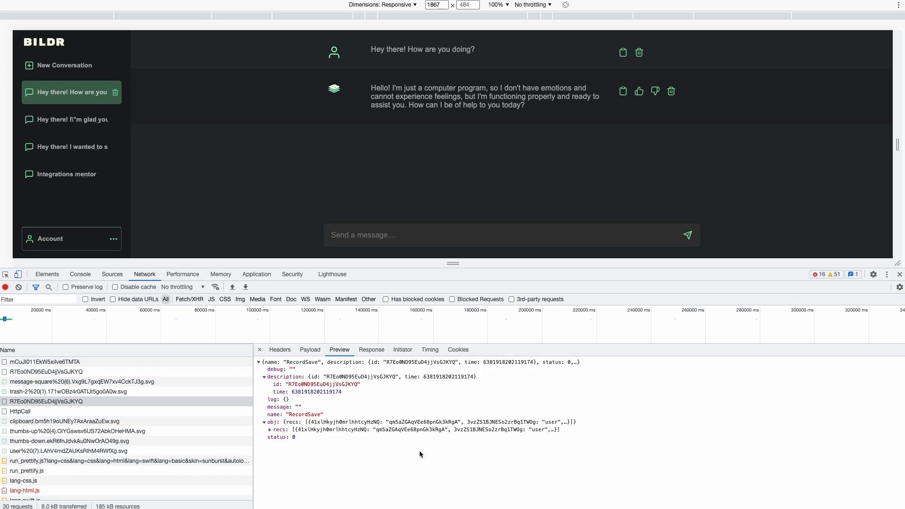
left_click(270, 429)
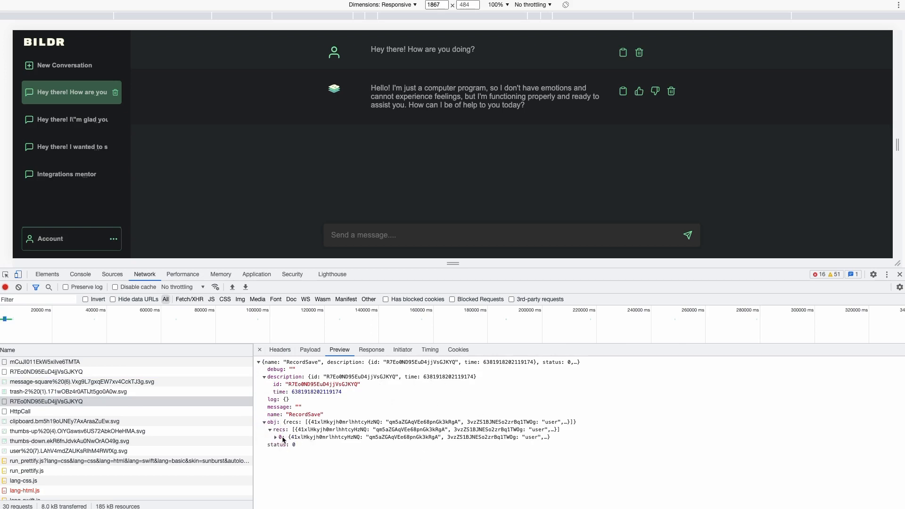
left_click(276, 438)
scroll(322, 444, "down", 1)
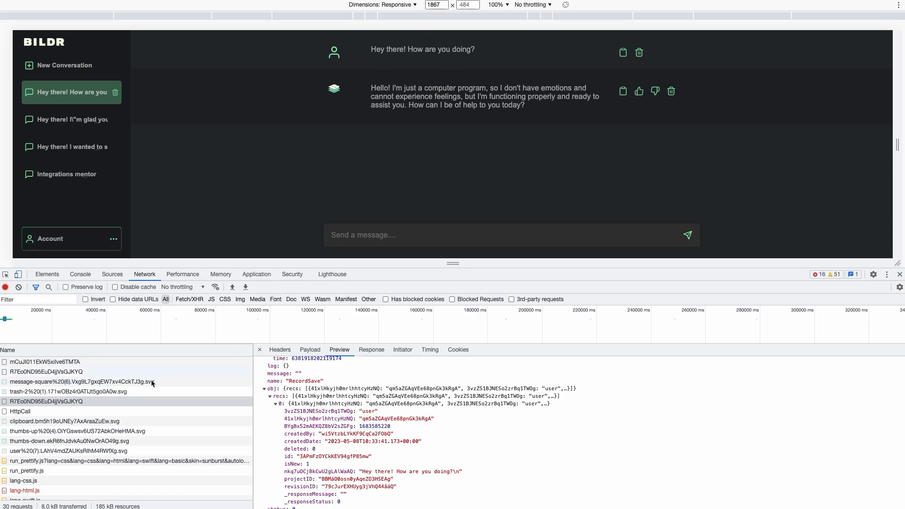
left_click(65, 413)
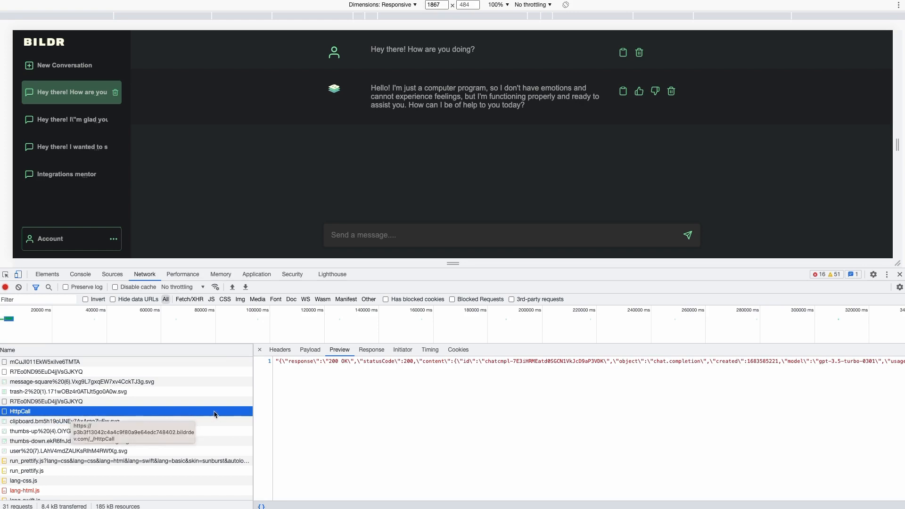
Expand the OpenAI payload's content to read its system and user messages.
left_click(314, 352)
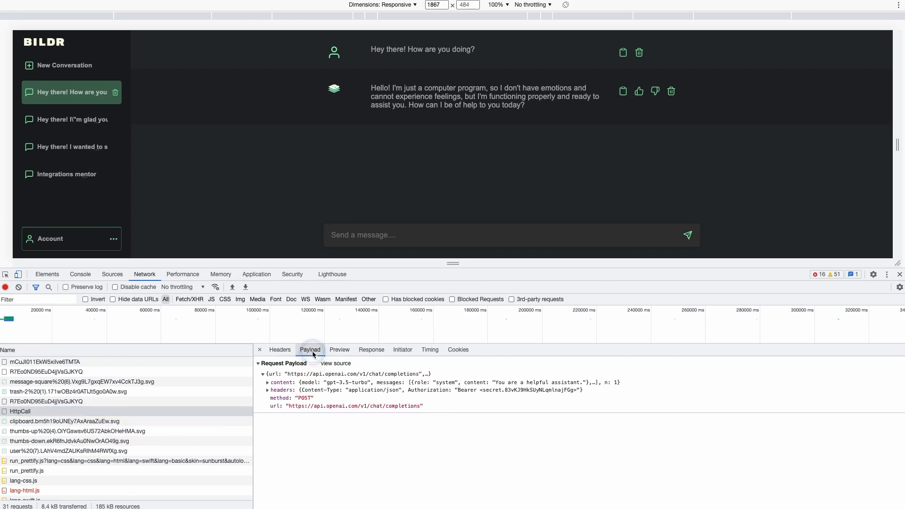
left_click(267, 384)
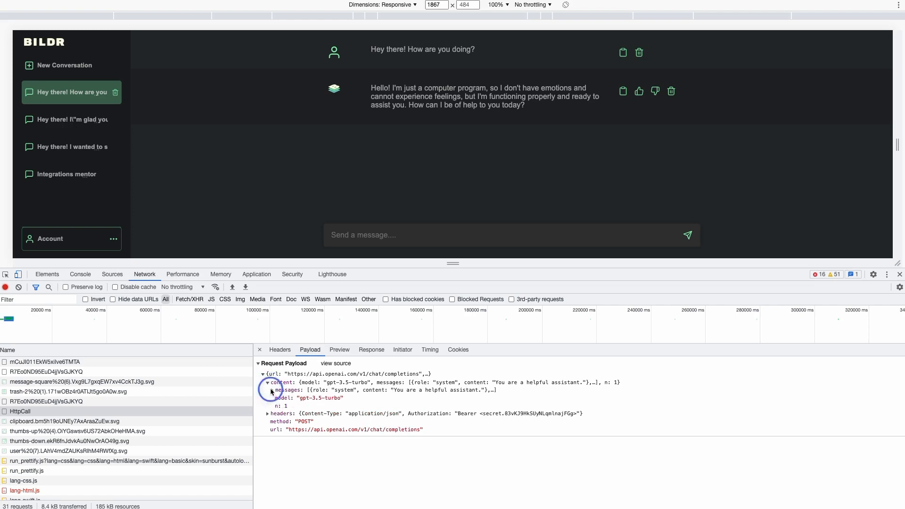
left_click(272, 391)
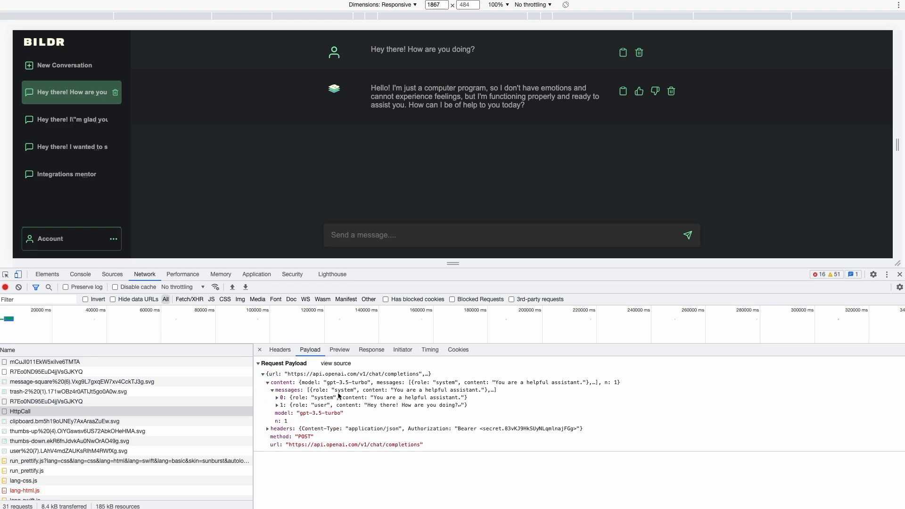
left_click(281, 399)
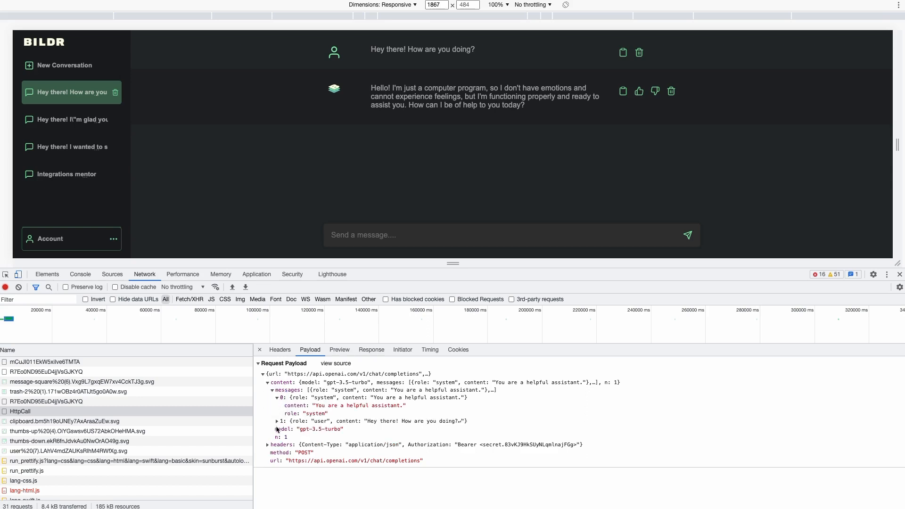
left_click(278, 422)
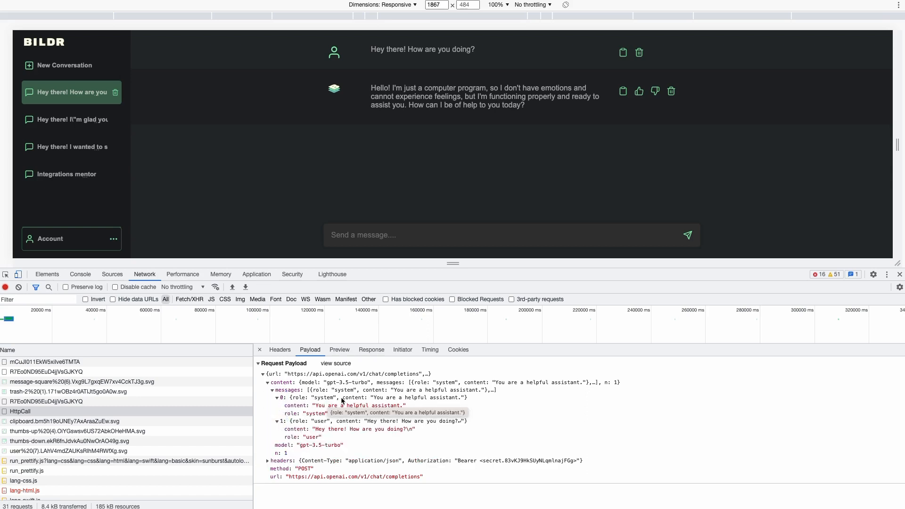
left_click(454, 399)
left_click(321, 422)
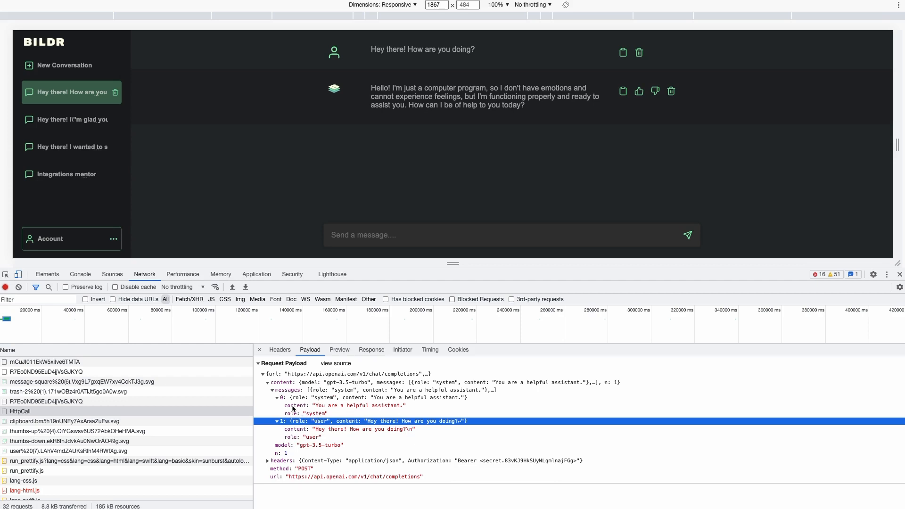
left_click(277, 397)
left_click(272, 390)
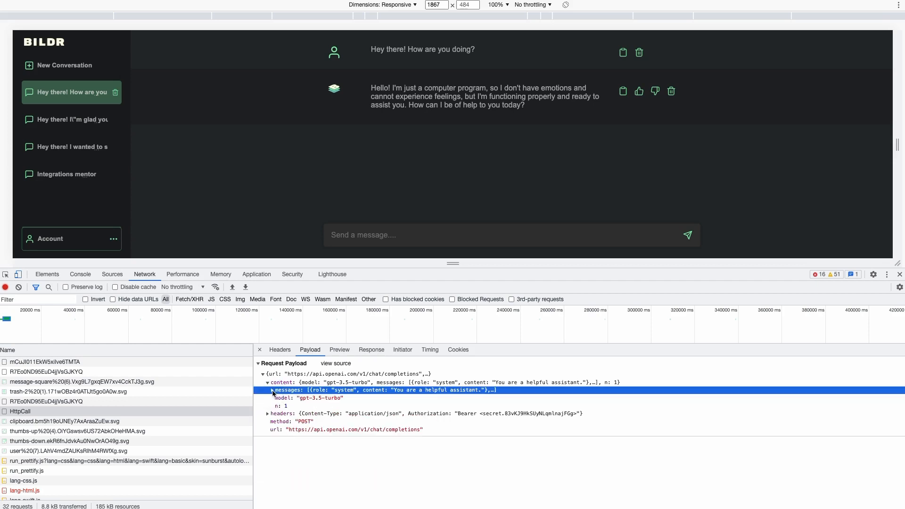
Expand the request headers, view the 200 OK response, and return to the Bildr editor.
left_click(267, 414)
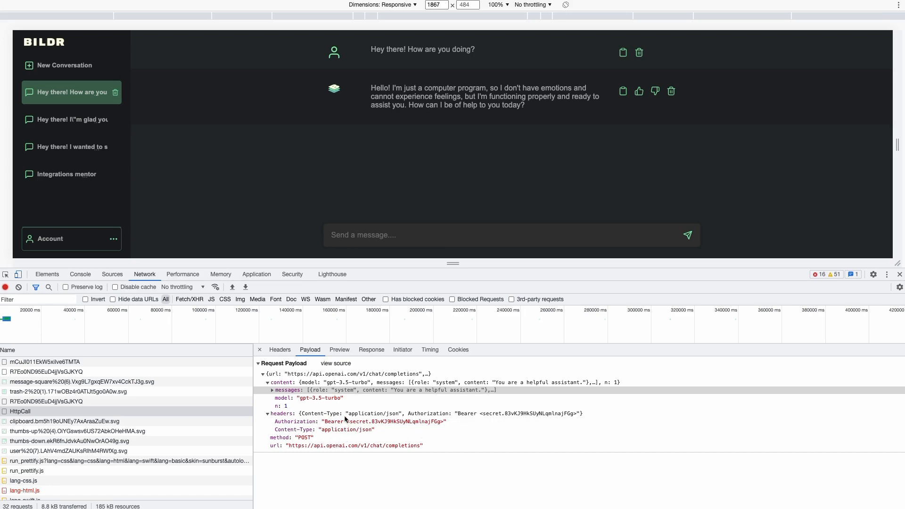
left_click(346, 355)
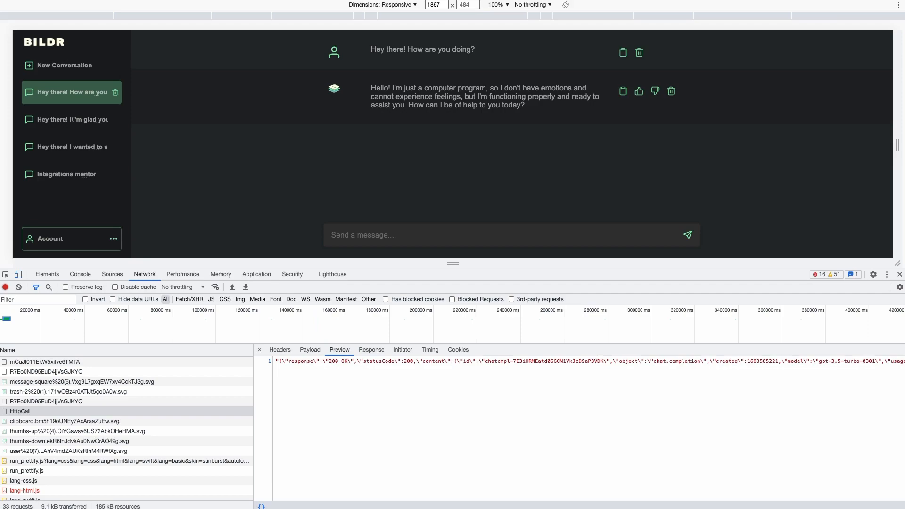
left_click(198, 0)
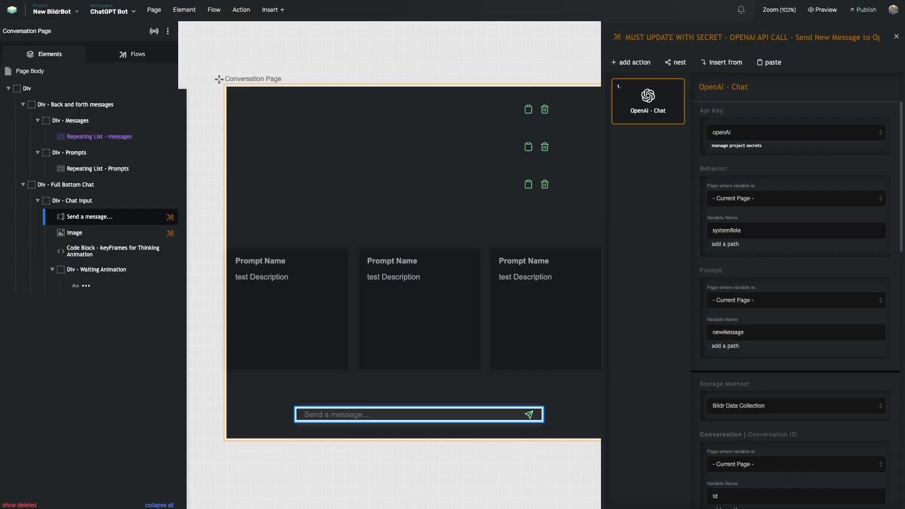
scroll(703, 343, "down", 3)
scroll(737, 330, "down", 5)
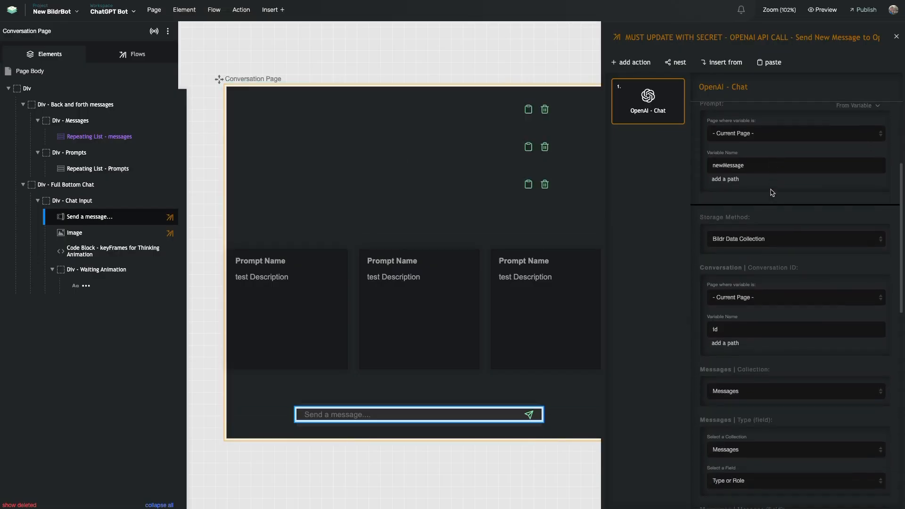
scroll(736, 367, "down", 4)
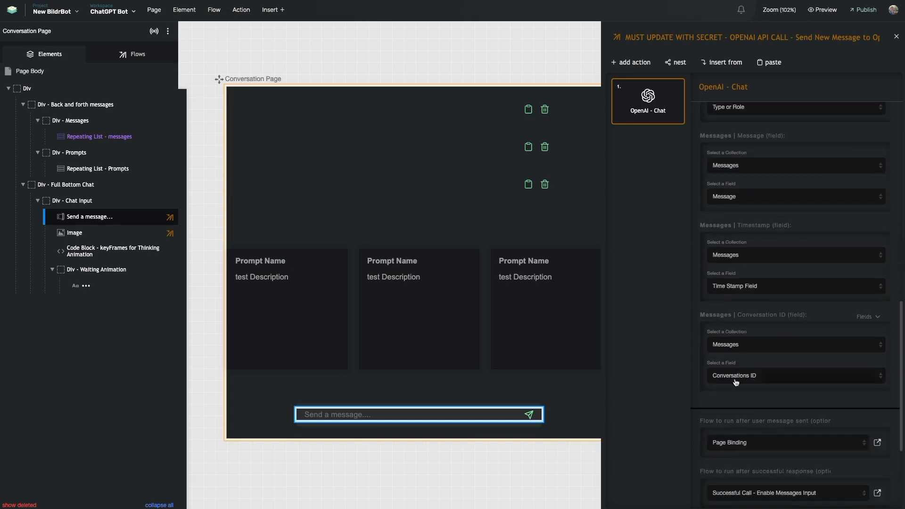
scroll(733, 358, "down", 2)
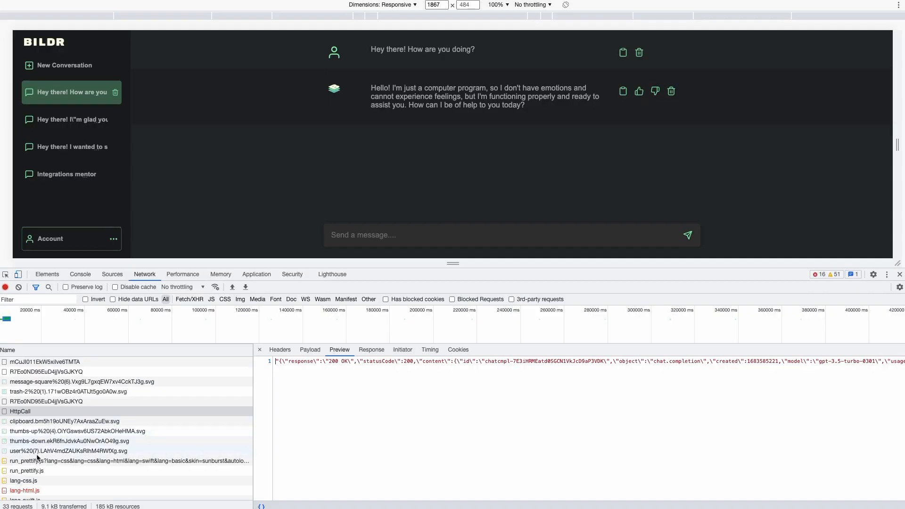
Expand obj > recs > 0 in the last RecordSave response to see the saved assistant reply.
scroll(38, 457, "down", 3)
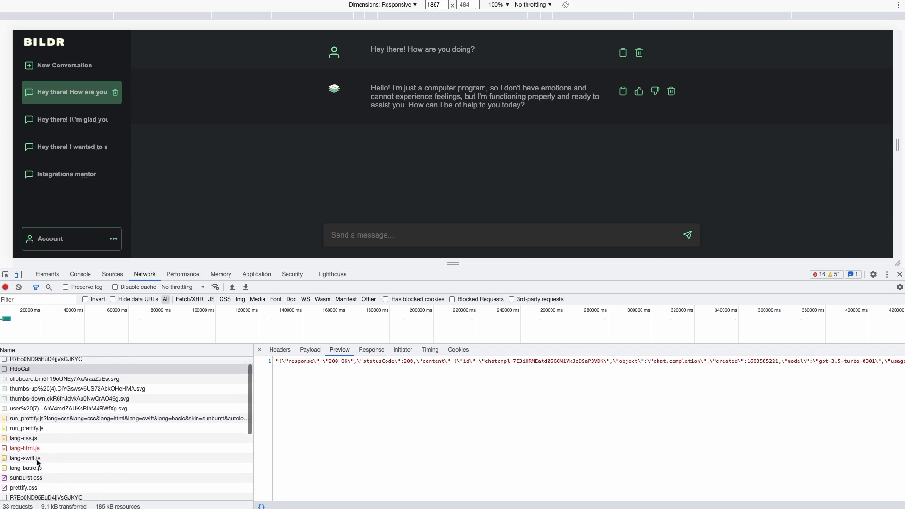
scroll(38, 463, "down", 1)
left_click(25, 475)
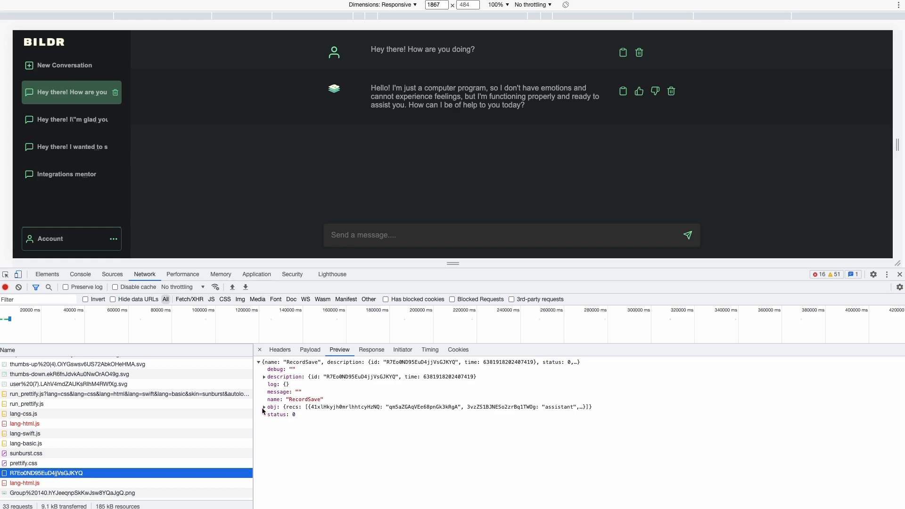
left_click(263, 407)
left_click(270, 415)
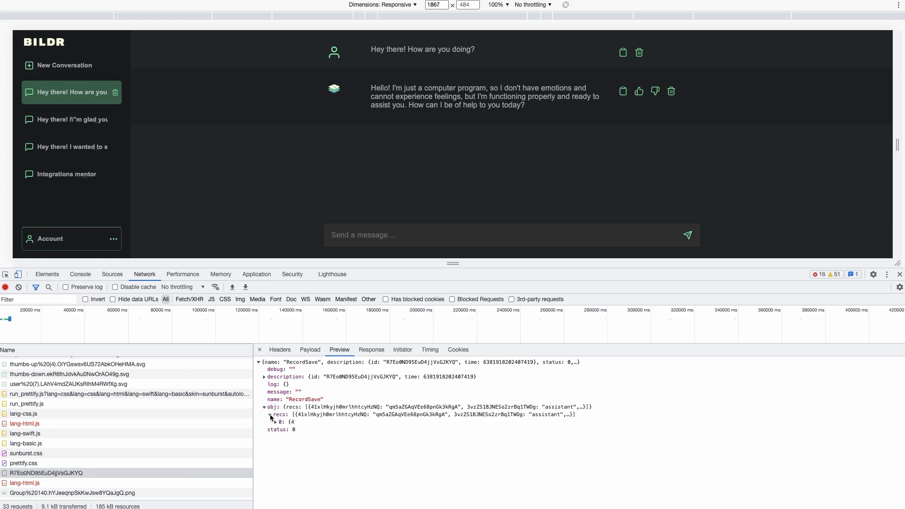
left_click(275, 423)
scroll(277, 425, "down", 1)
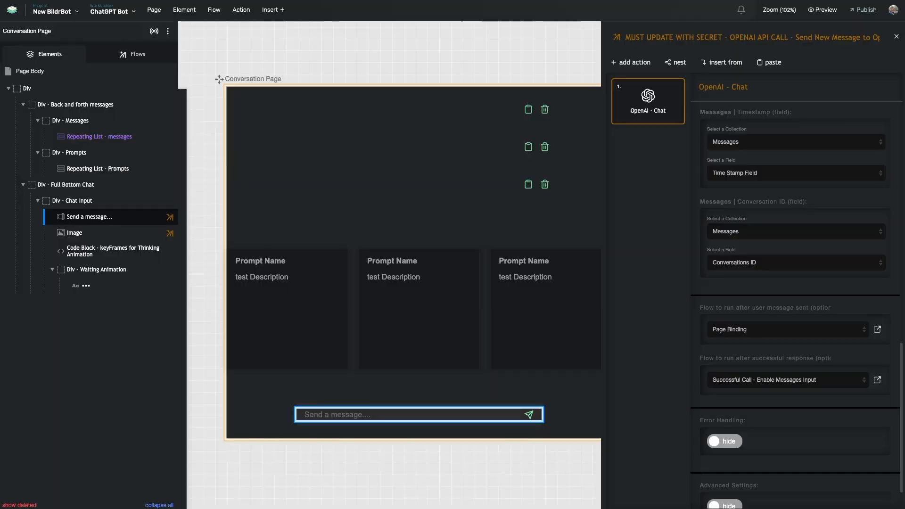
left_click(53, 10)
left_click(69, 47)
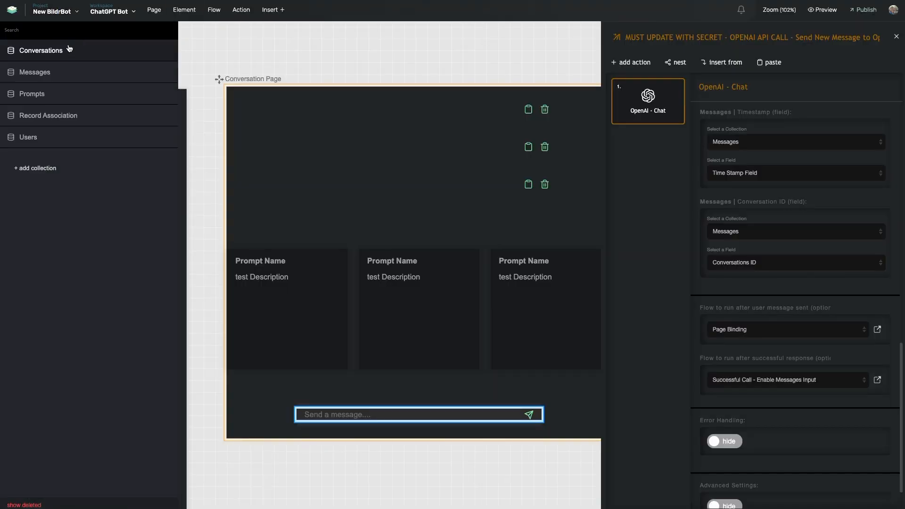
left_click(65, 71)
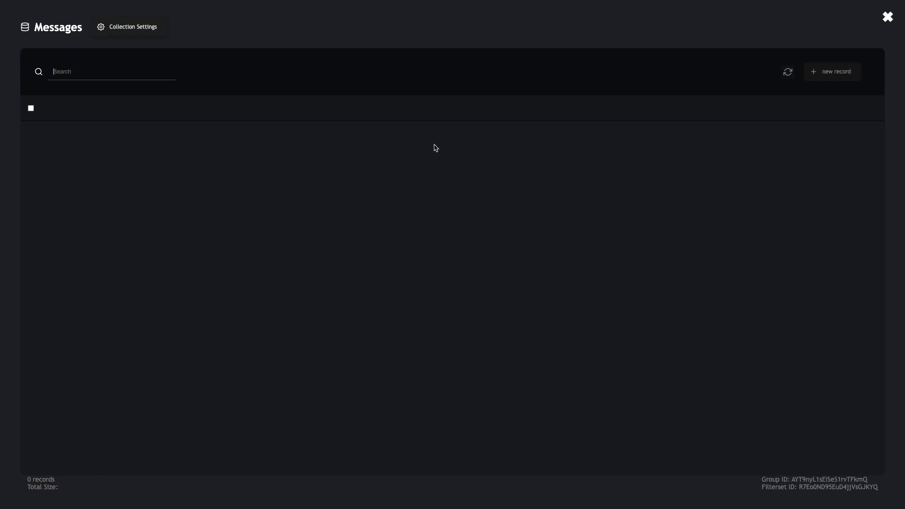
scroll(457, 165, "right", 1)
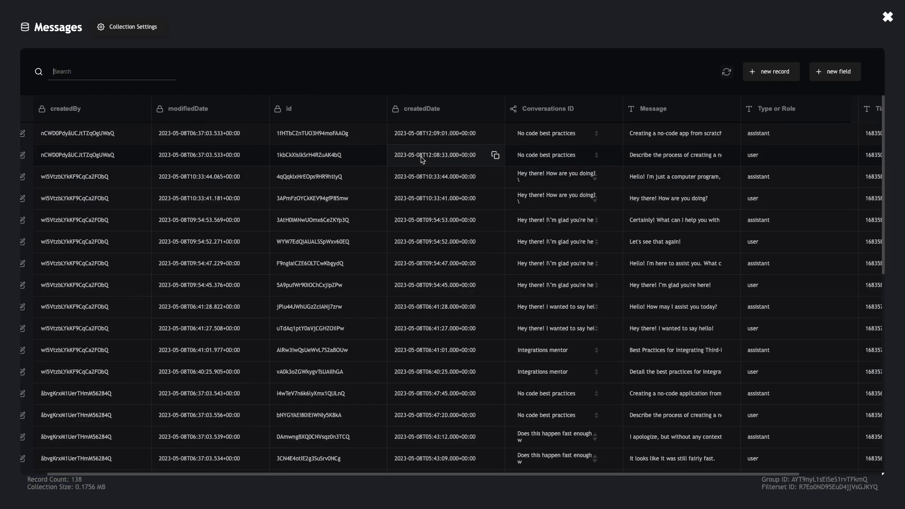
left_click(151, 71)
type("qm5aZGAqVEe68pnGk3kRgA")
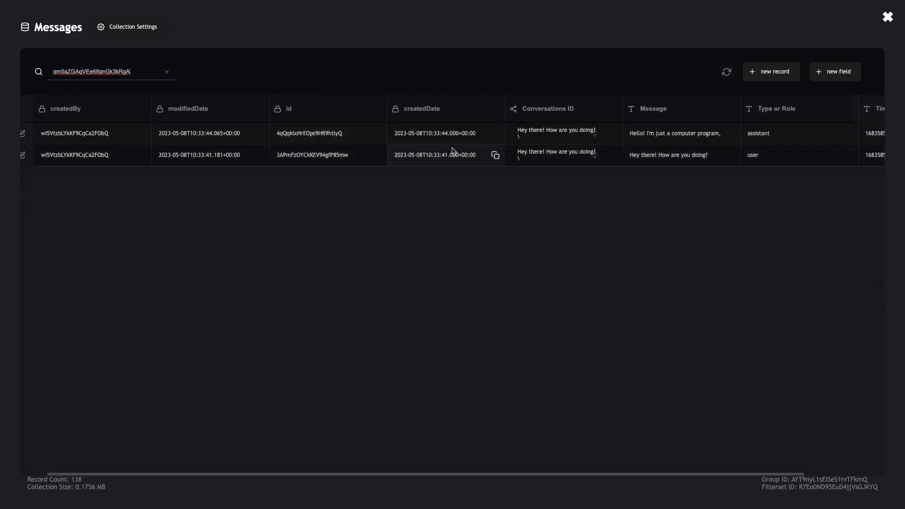
scroll(415, 155, "right", 3)
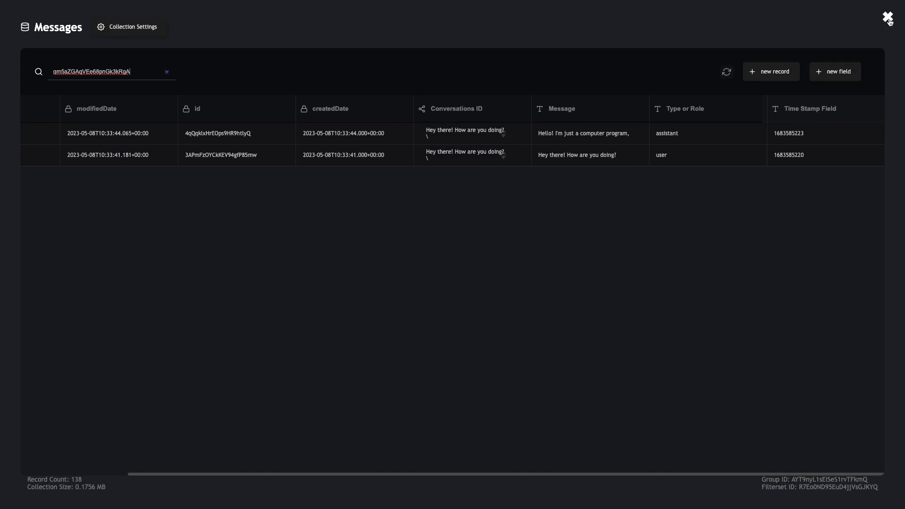
double_click(144, 70)
key("ctrl+c")
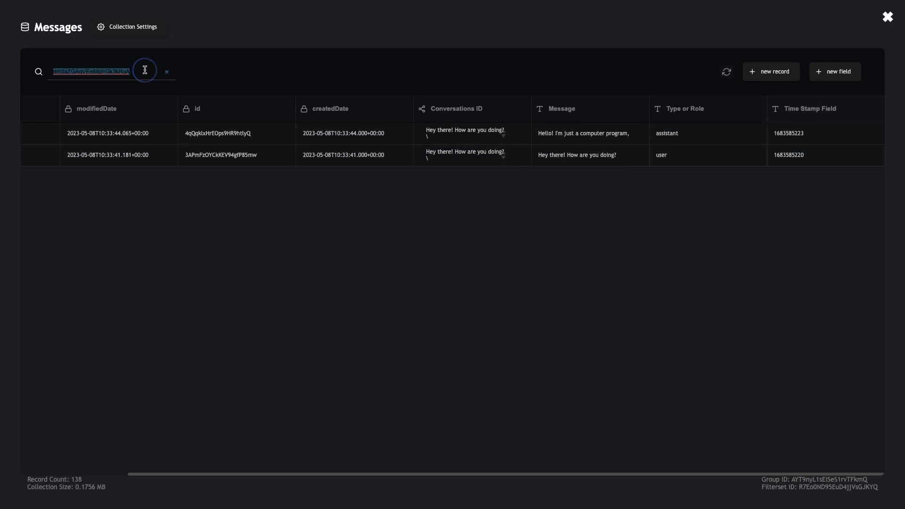
key("BackSpace")
left_click(889, 16)
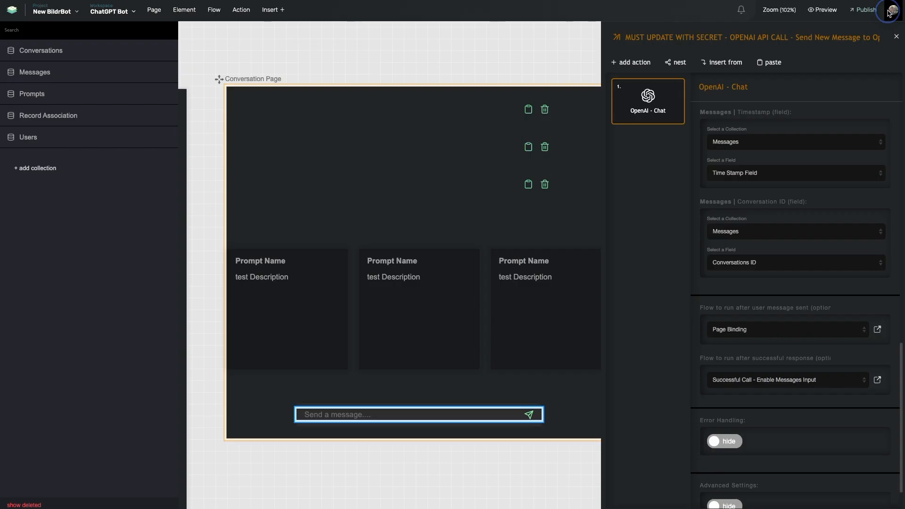
left_click(60, 52)
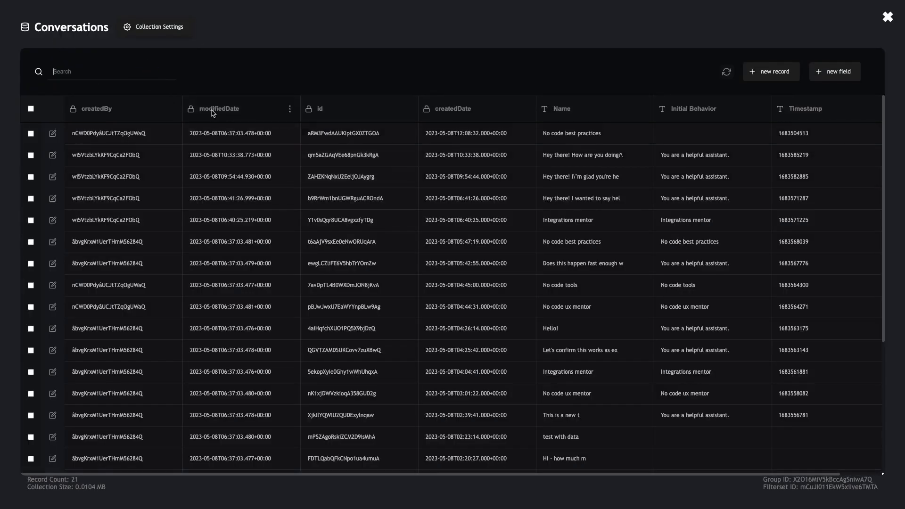
left_click(126, 72)
key("ctrl+v")
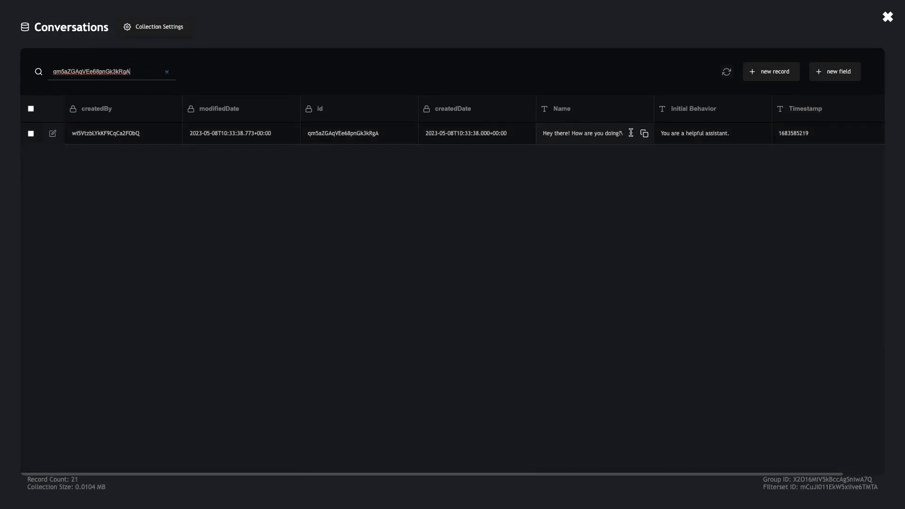
scroll(632, 124, "right", 1)
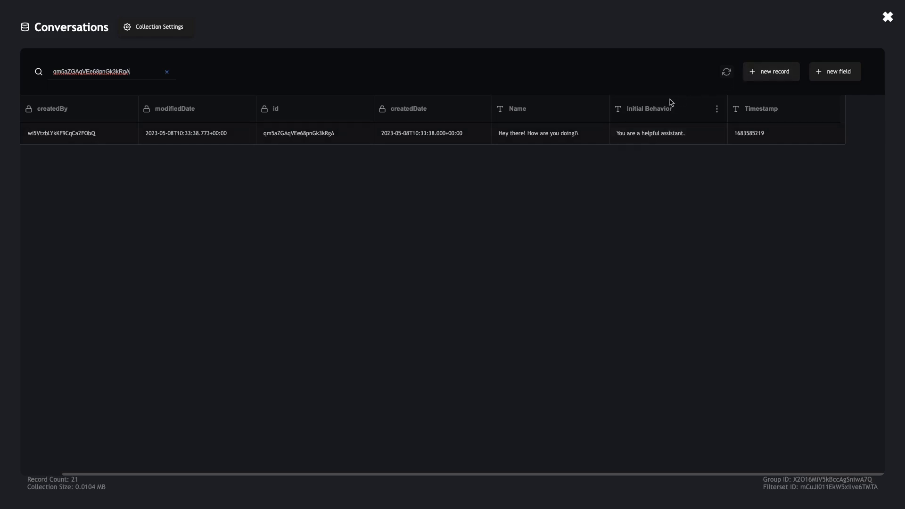
left_click(888, 18)
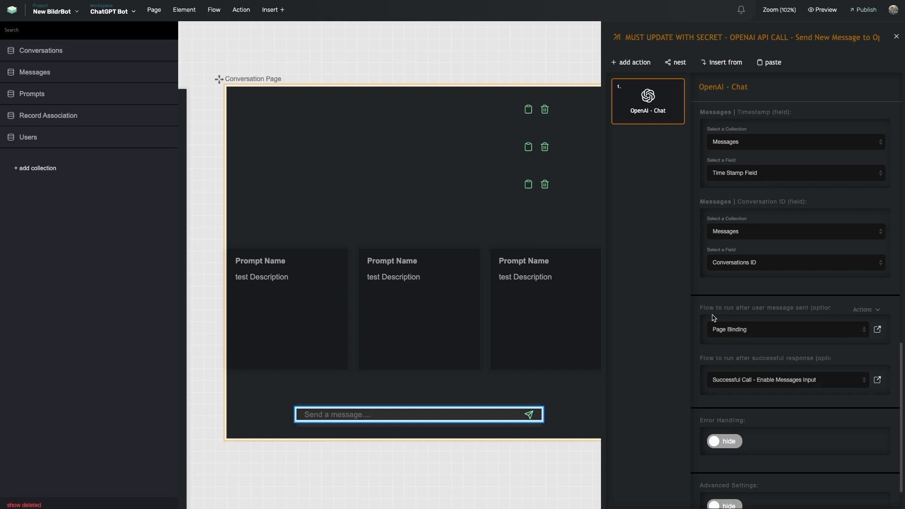
Scroll through the OpenAI - Chat action's Storage Method, Conversation ID and Flow settings.
scroll(714, 318, "up", 10)
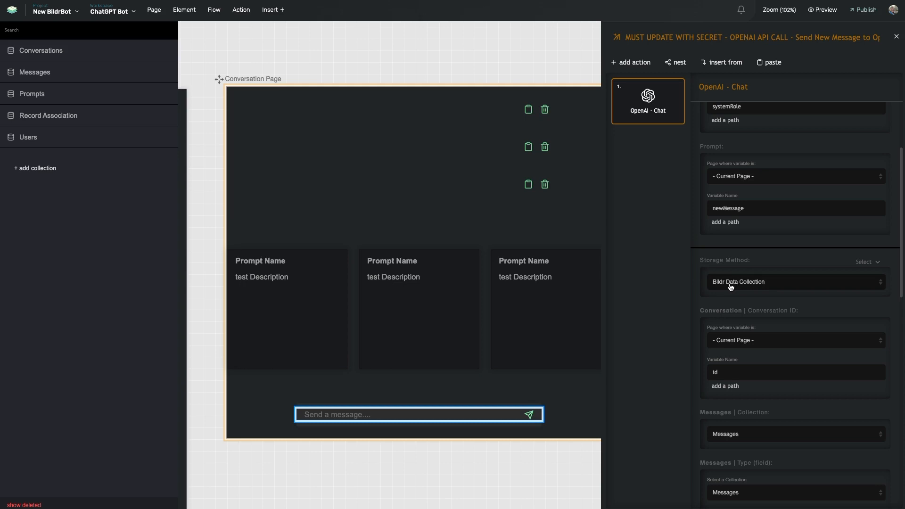
scroll(730, 287, "down", 10)
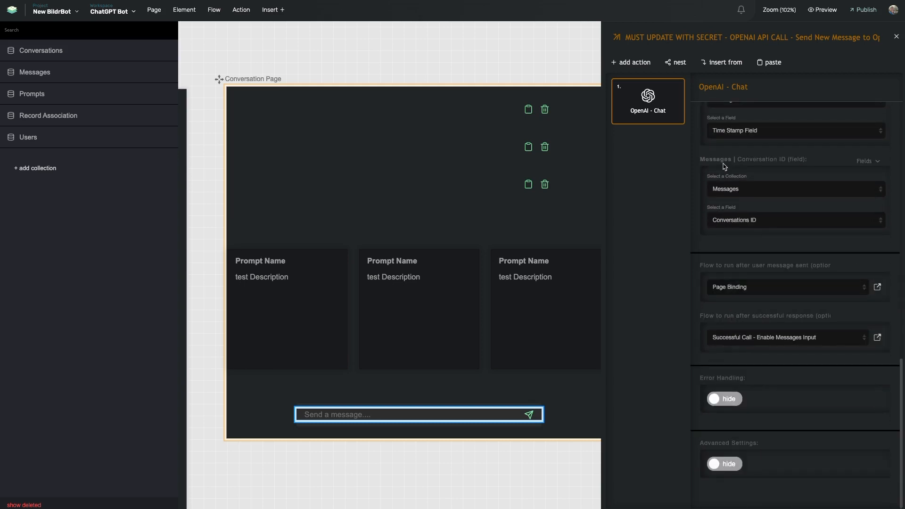
scroll(726, 168, "up", 4)
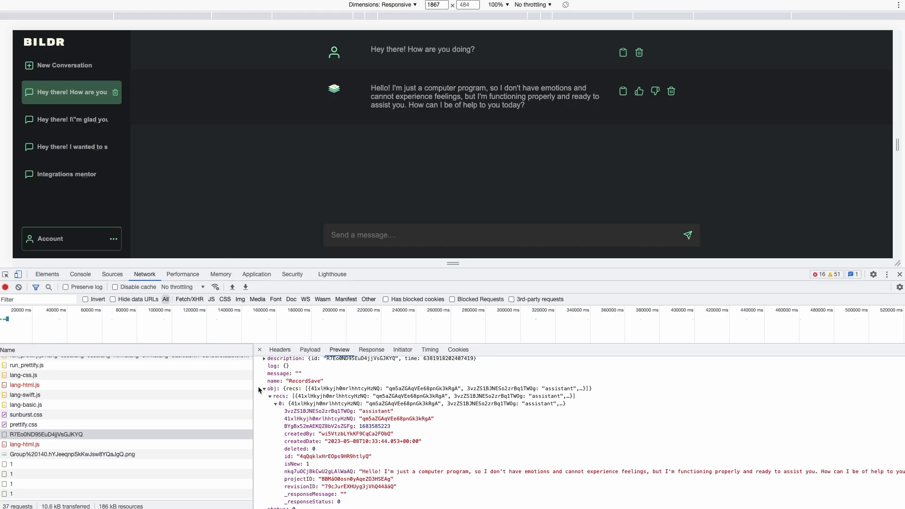
Send the chatbot the message 'Hey there!'.
scroll(297, 412, "up", 1)
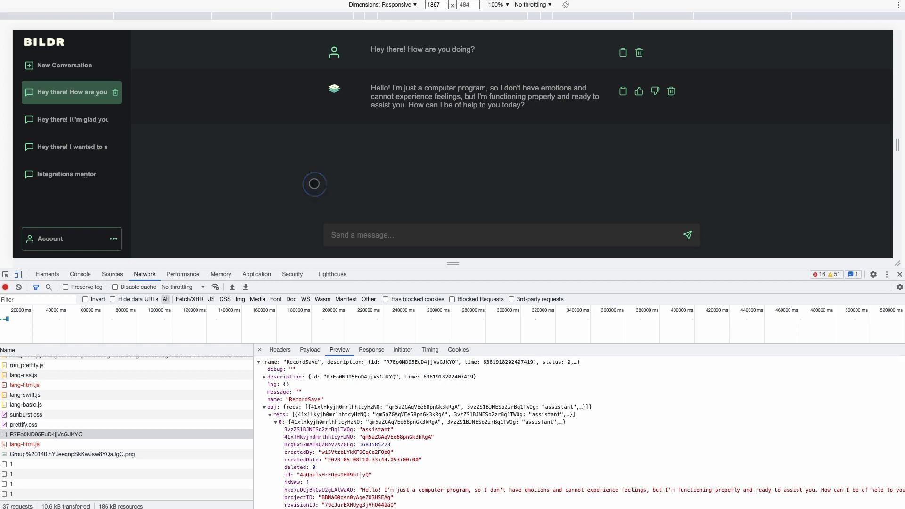
left_click(356, 243)
type("Hey there!")
key("Return")
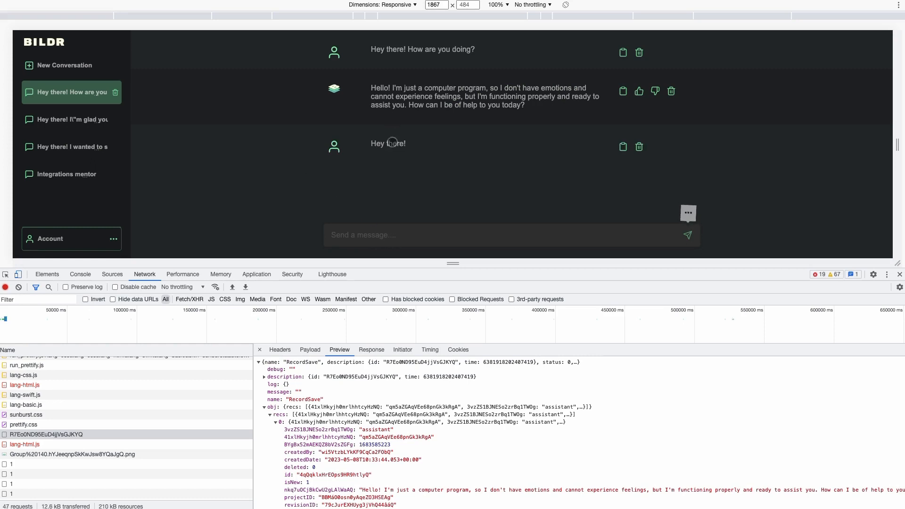
Expand the new RecordSave response to show the saved record's fields.
scroll(66, 421, "down", 1)
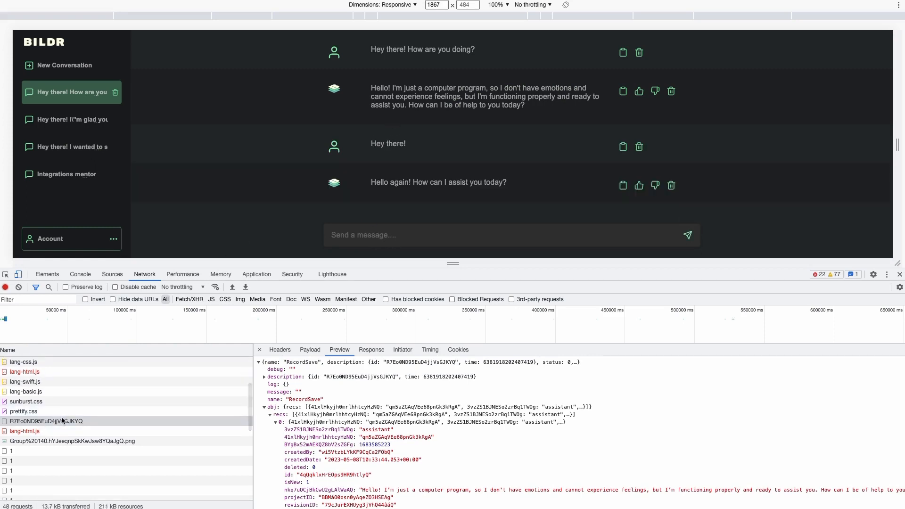
scroll(46, 418, "down", 4)
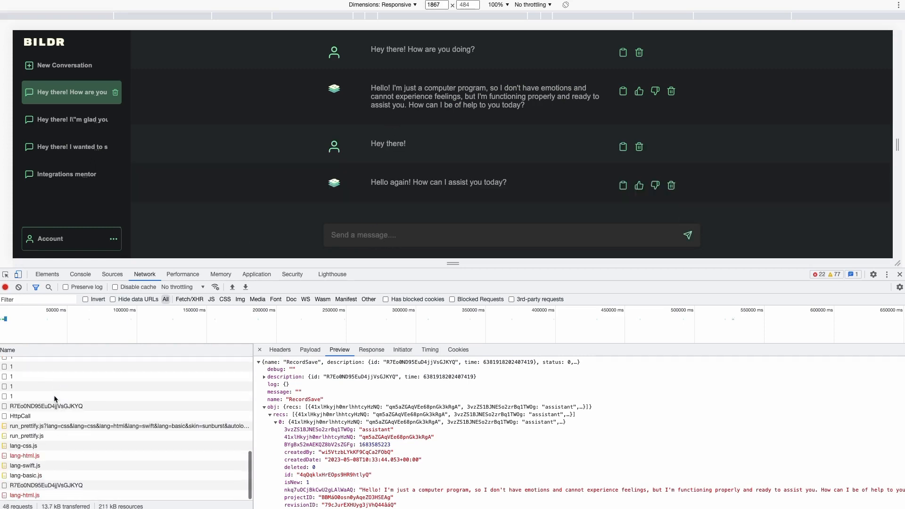
left_click(36, 408)
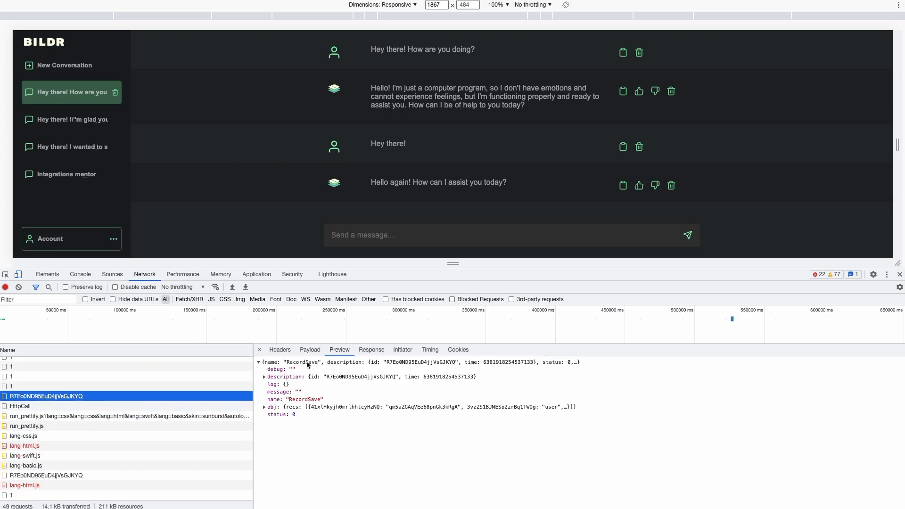
left_click(264, 408)
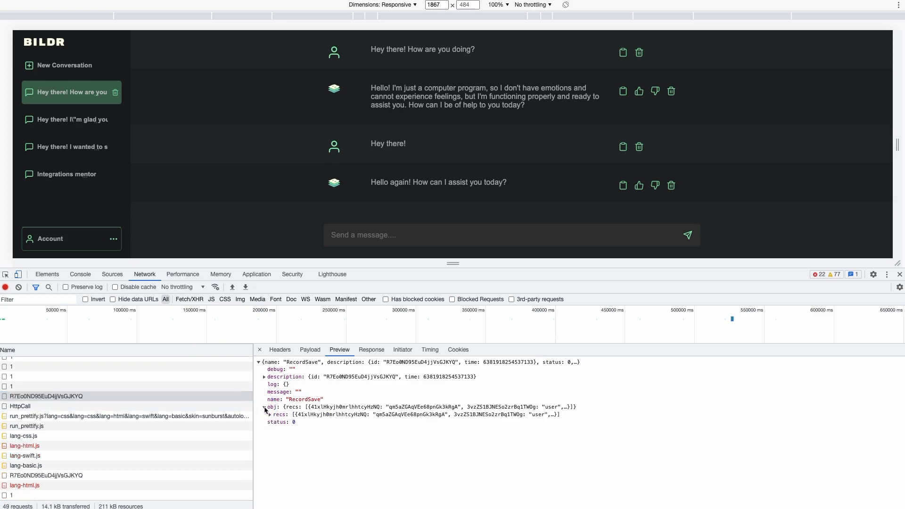
left_click(276, 416)
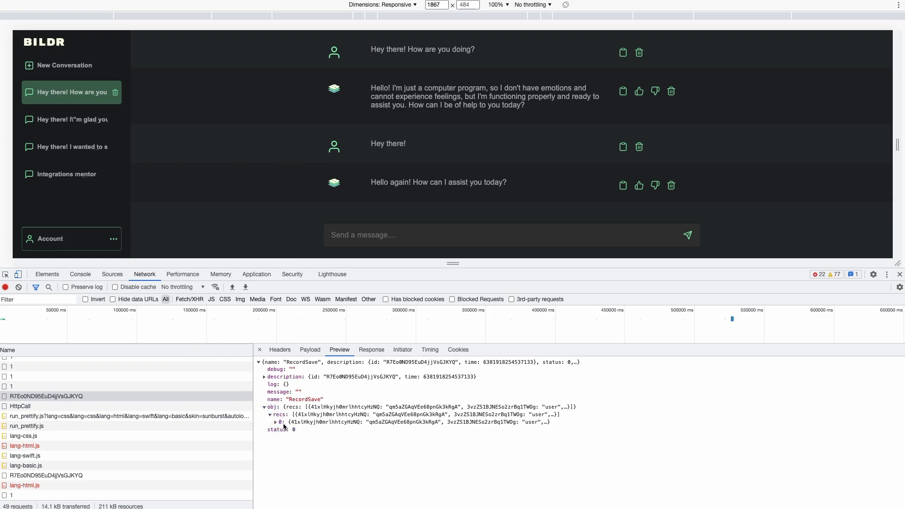
left_click(276, 422)
scroll(490, 411, "down", 1)
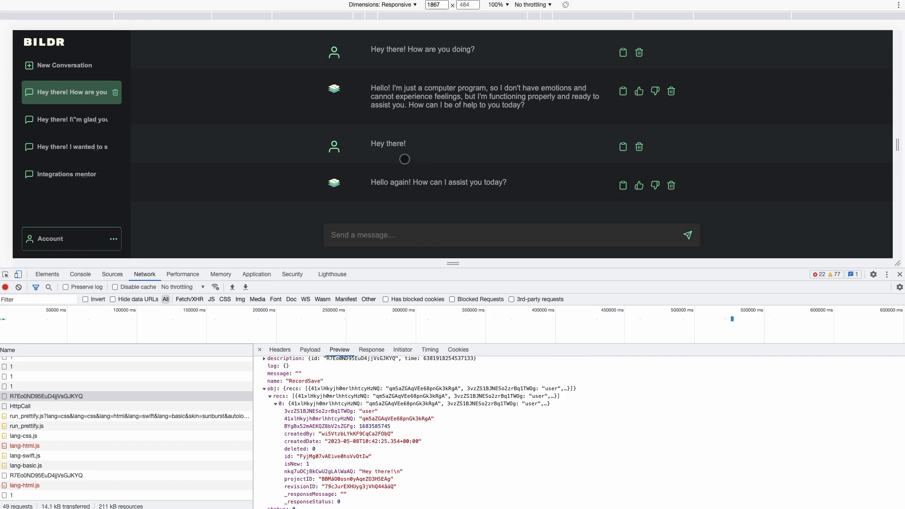
Expand the HttpCall payload's four messages: system, first user, assistant reply and latest user.
left_click(39, 408)
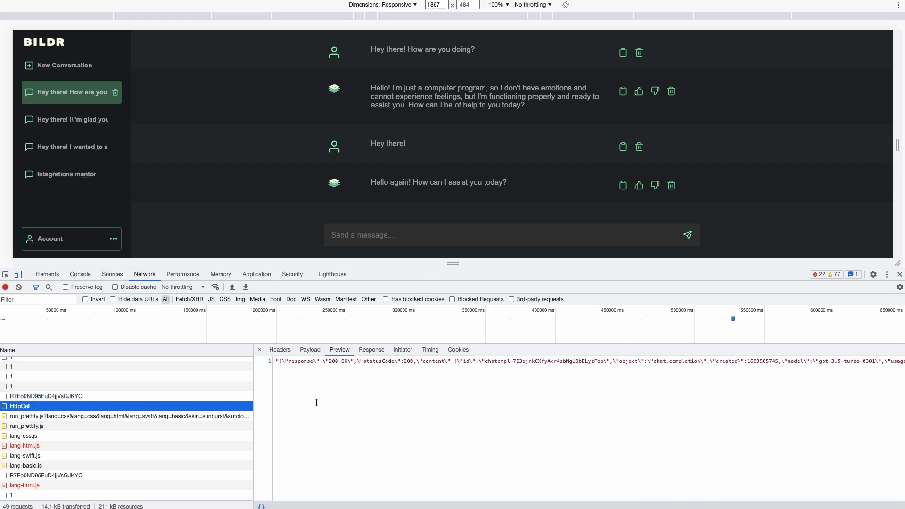
left_click(311, 350)
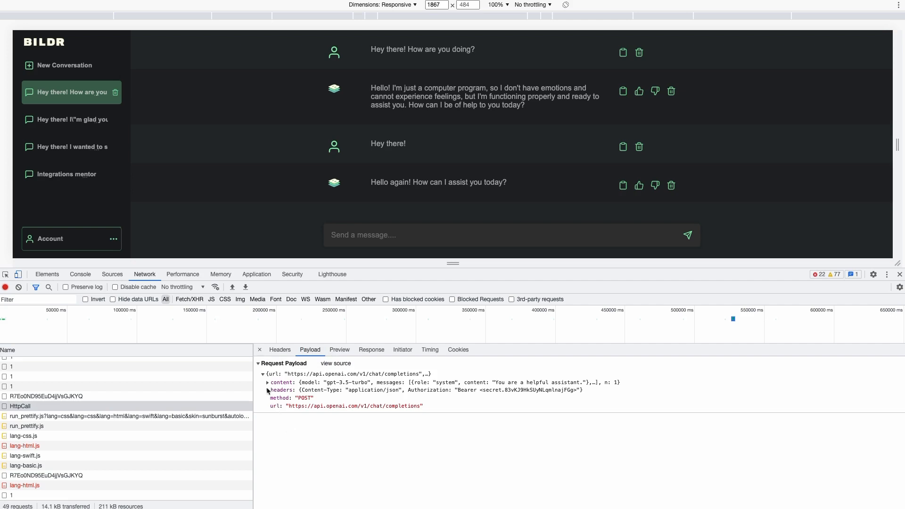
left_click(267, 383)
left_click(273, 390)
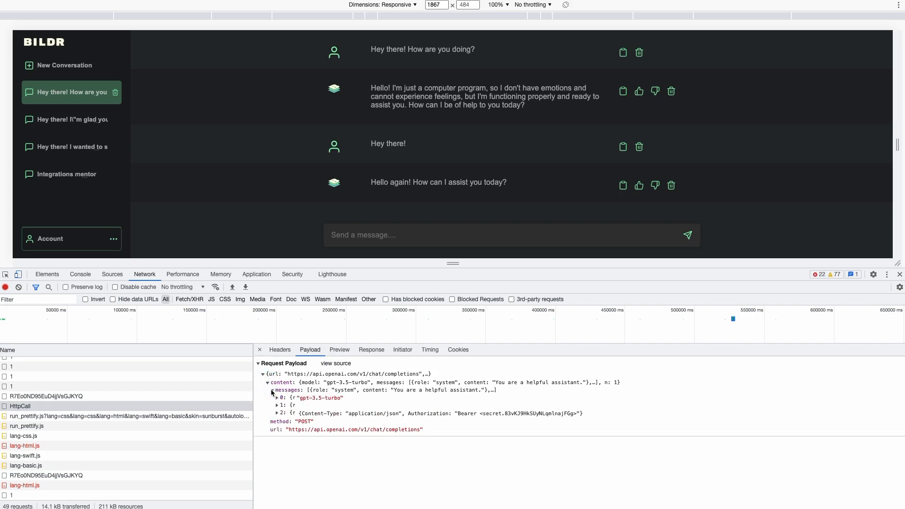
left_click(277, 420)
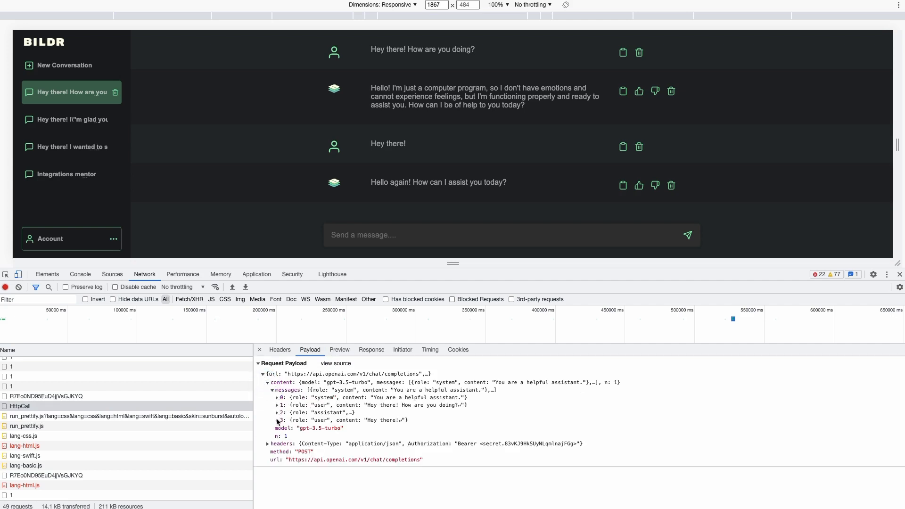
left_click(277, 412)
left_click(278, 406)
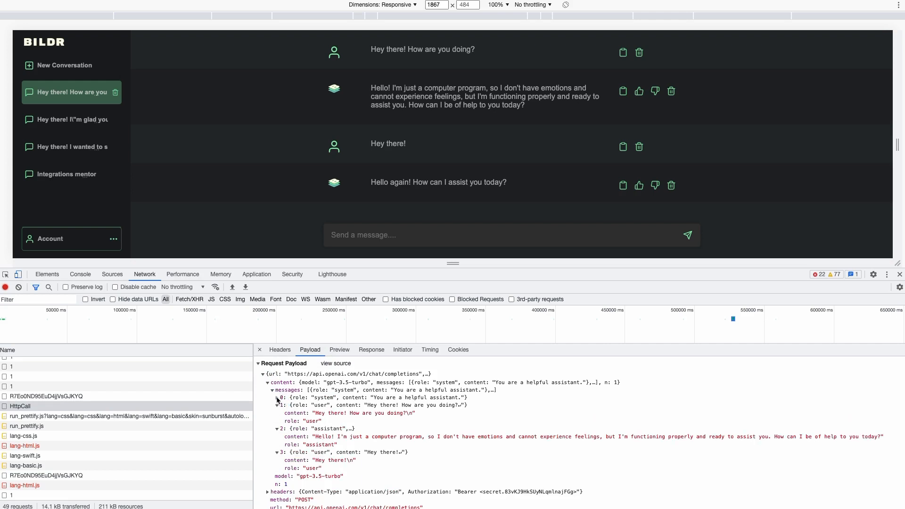
left_click(277, 397)
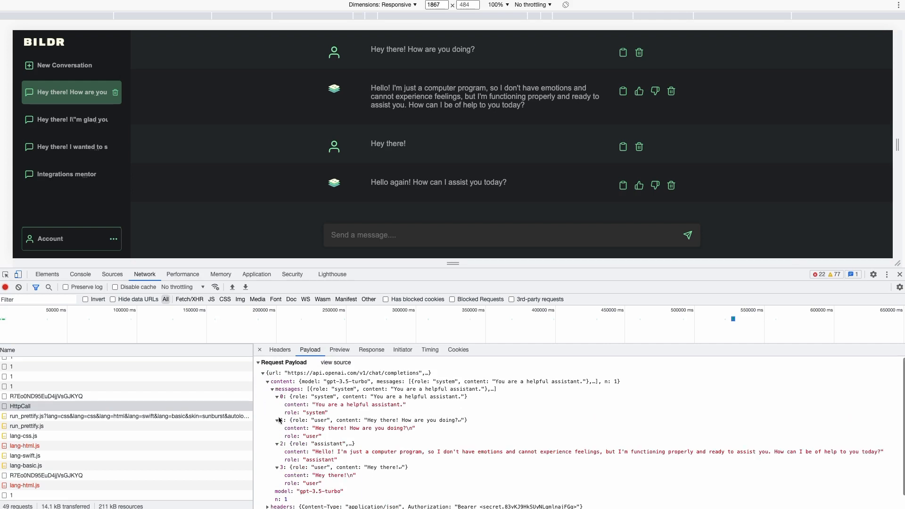
scroll(307, 427, "down", 1)
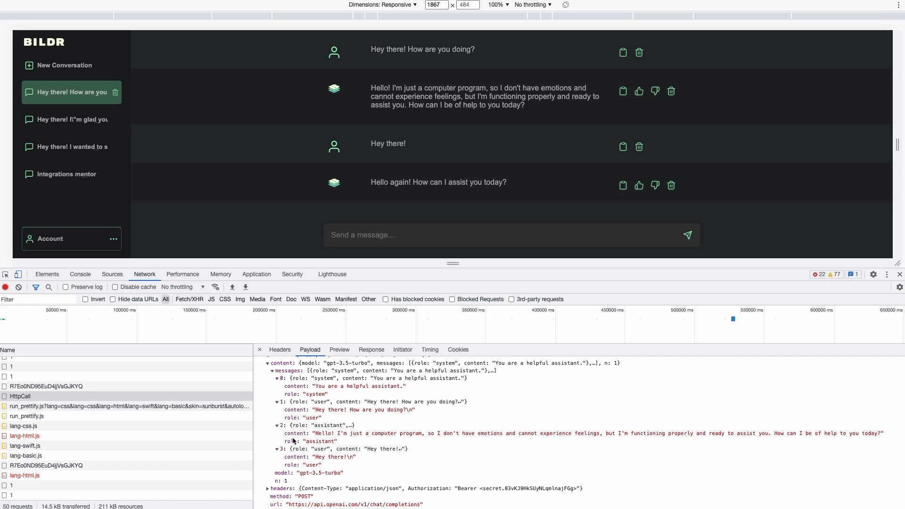
Read the raw OpenAI reply text in the HttpCall Response tab.
left_click(363, 349)
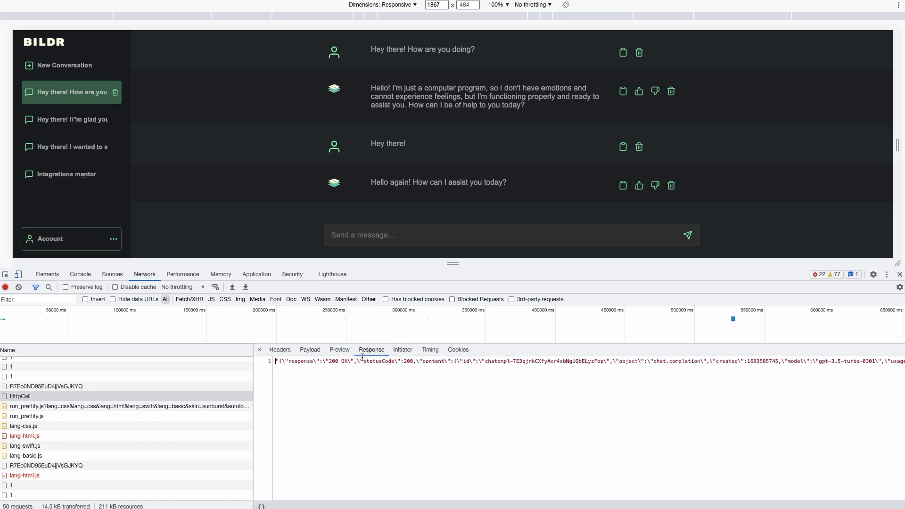
scroll(383, 366, "right", 10)
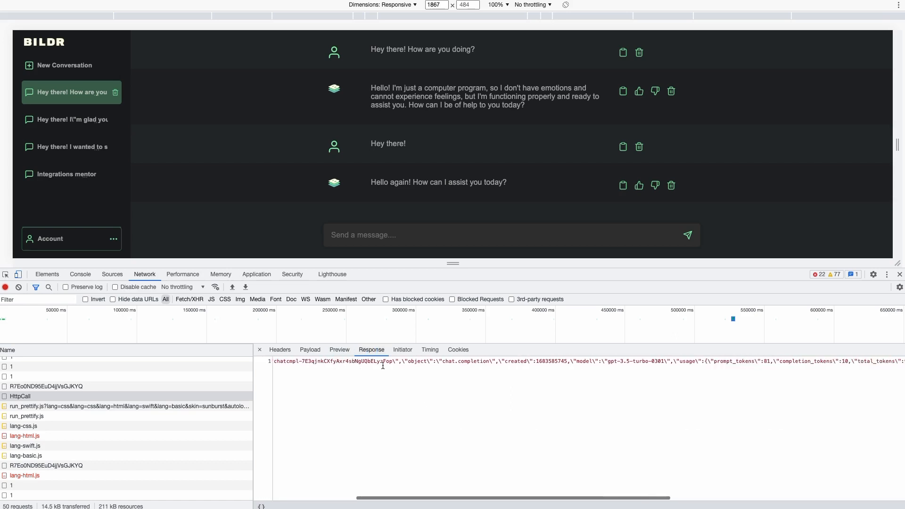
scroll(410, 368, "right", 5)
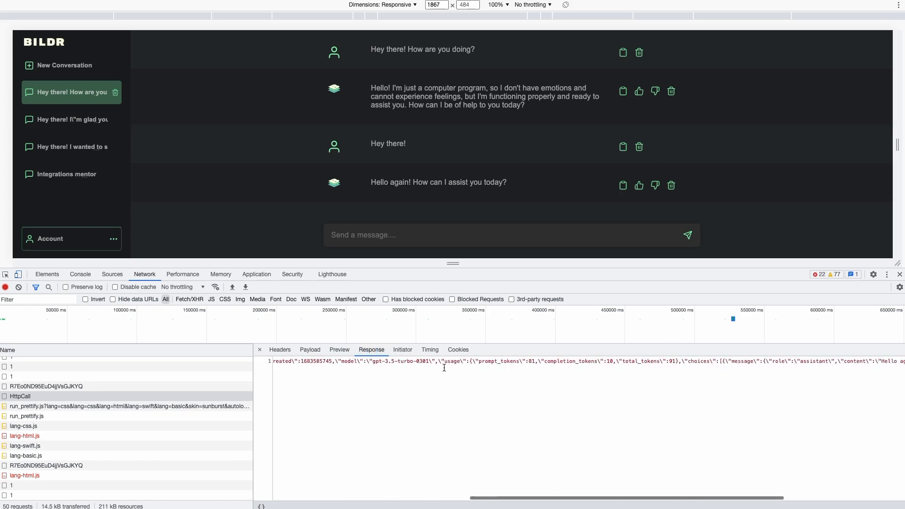
scroll(438, 367, "right", 10)
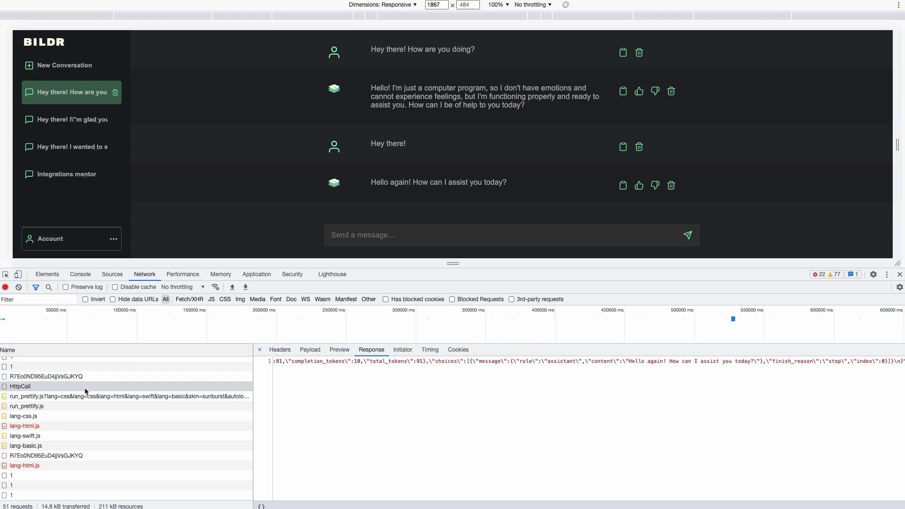
Read the RecordSave response that stored 'Hello again! How can I assist you today?'.
left_click(45, 455)
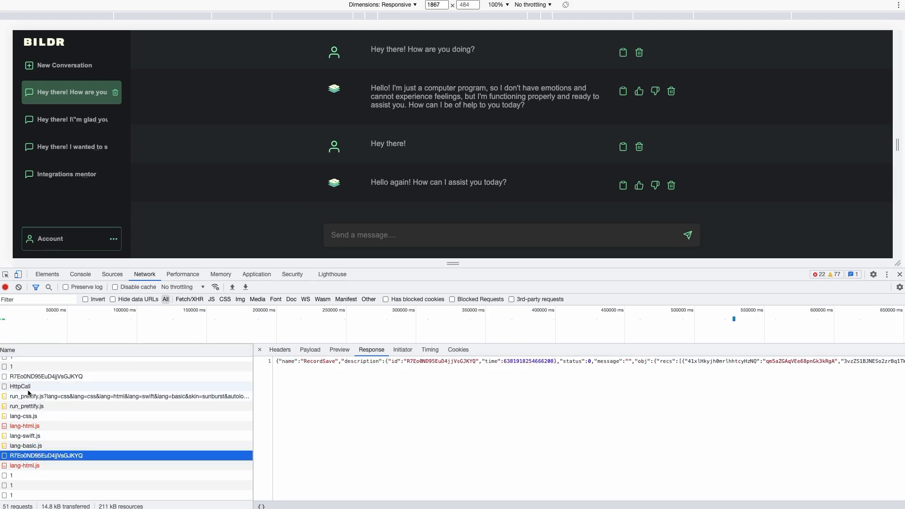
scroll(358, 362, "right", 5)
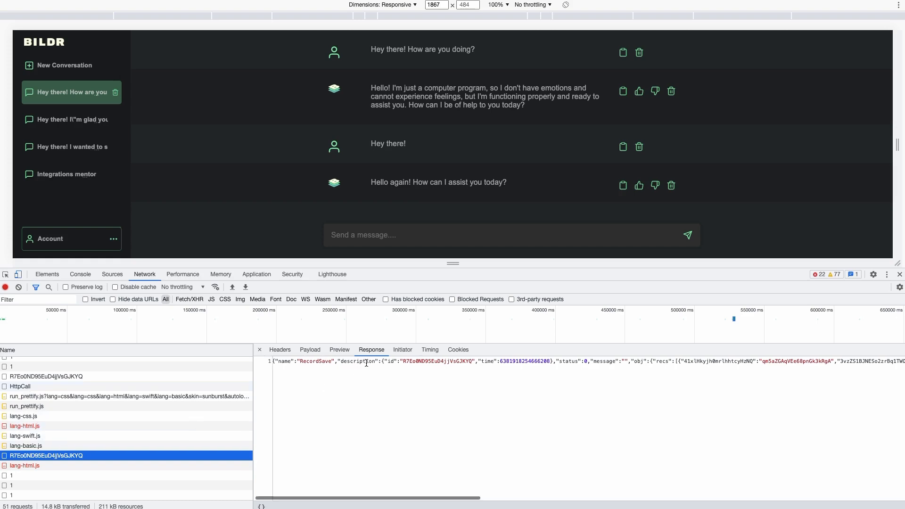
scroll(576, 369, "right", 8)
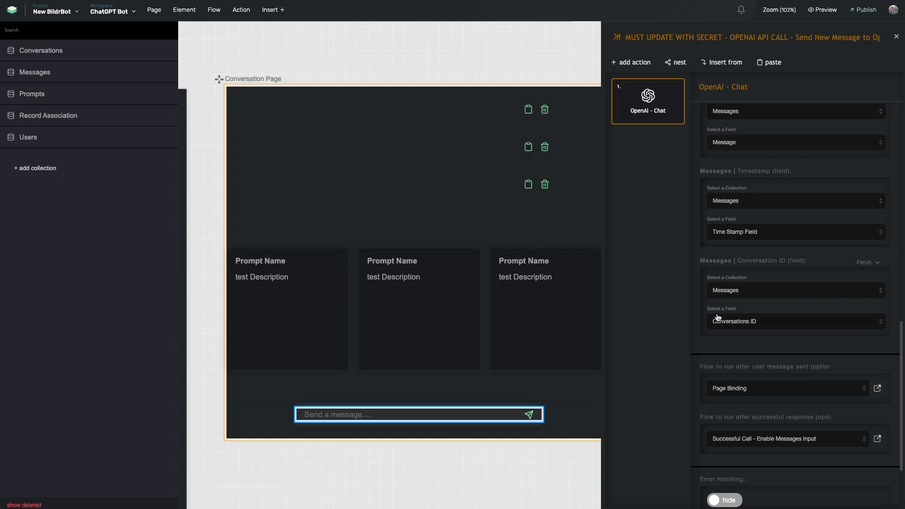
scroll(731, 356, "down", 2)
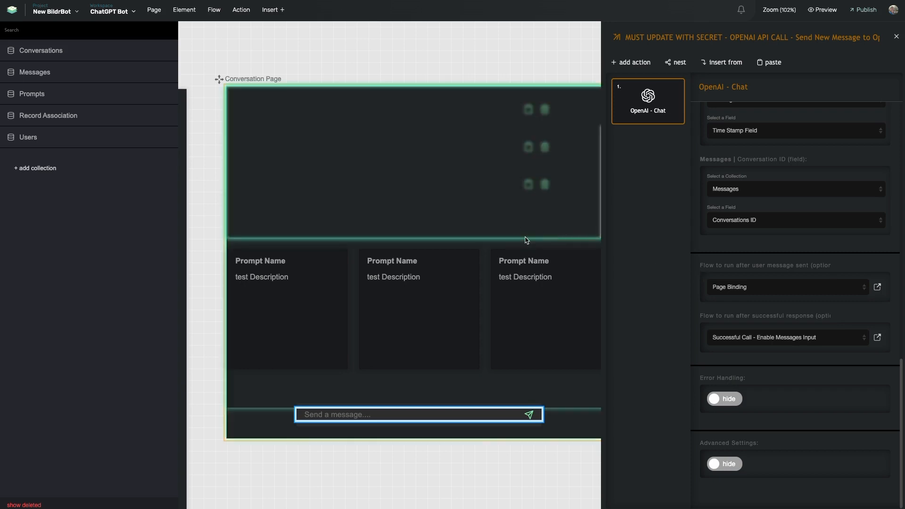
scroll(527, 241, "right", 1)
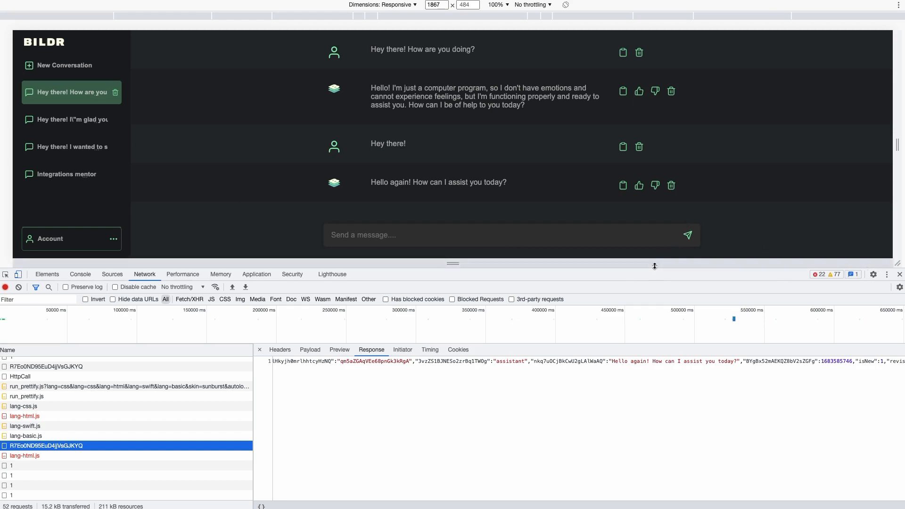
Clear the Network log, start a No code tools conversation, and view the first request's Response.
left_click_drag(653, 269, 653, 345)
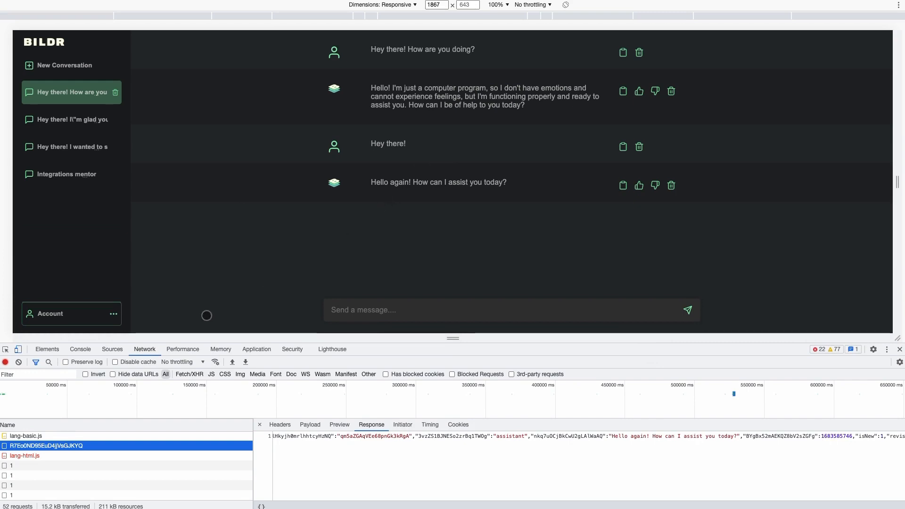
left_click(19, 362)
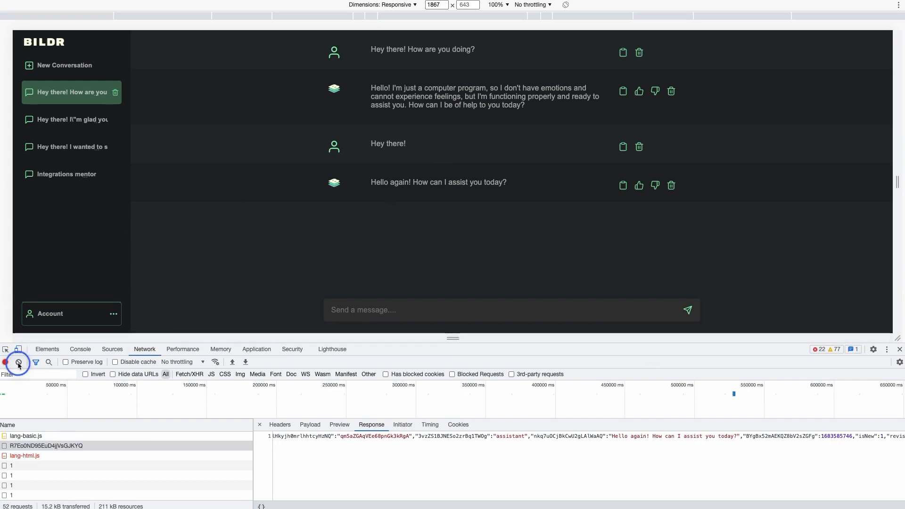
left_click(78, 70)
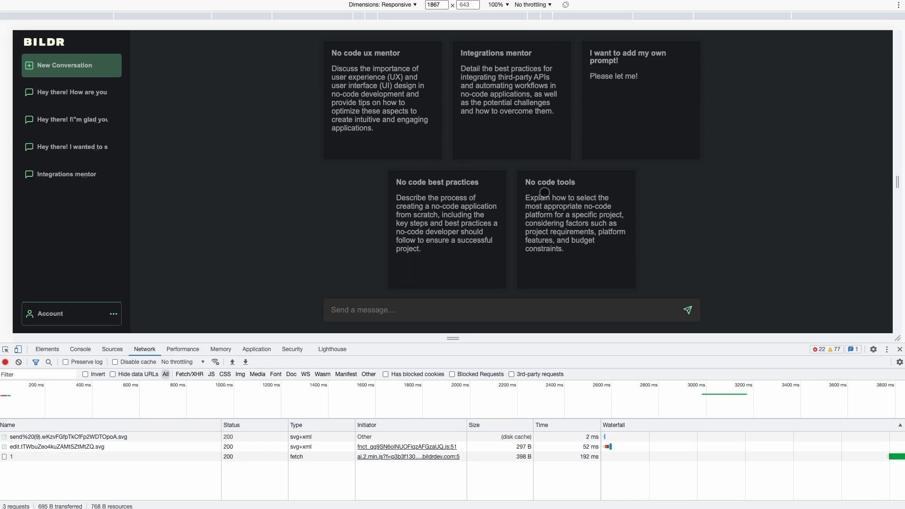
left_click(19, 362)
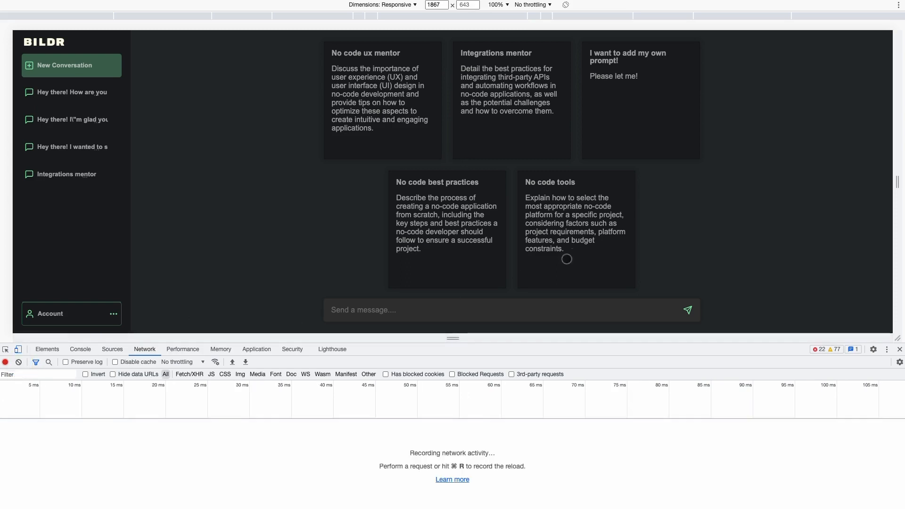
left_click(567, 259)
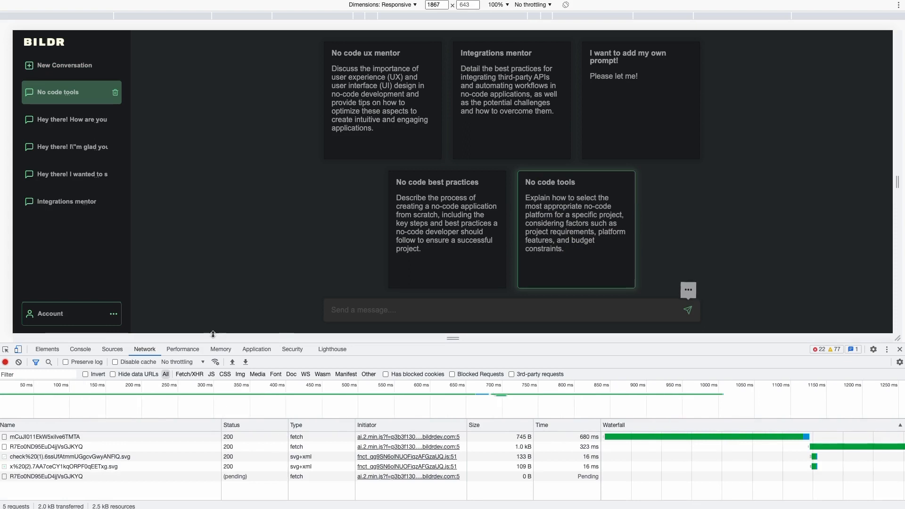
left_click_drag(213, 334, 212, 300)
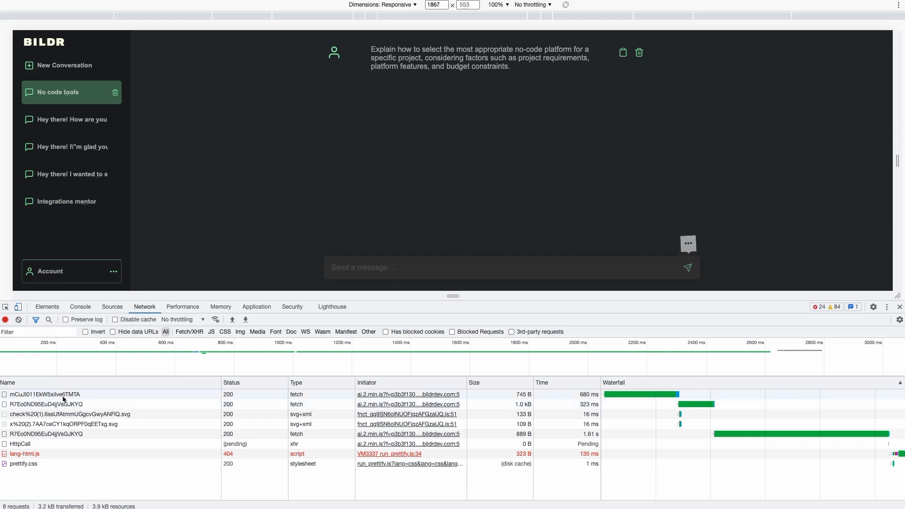
left_click(38, 397)
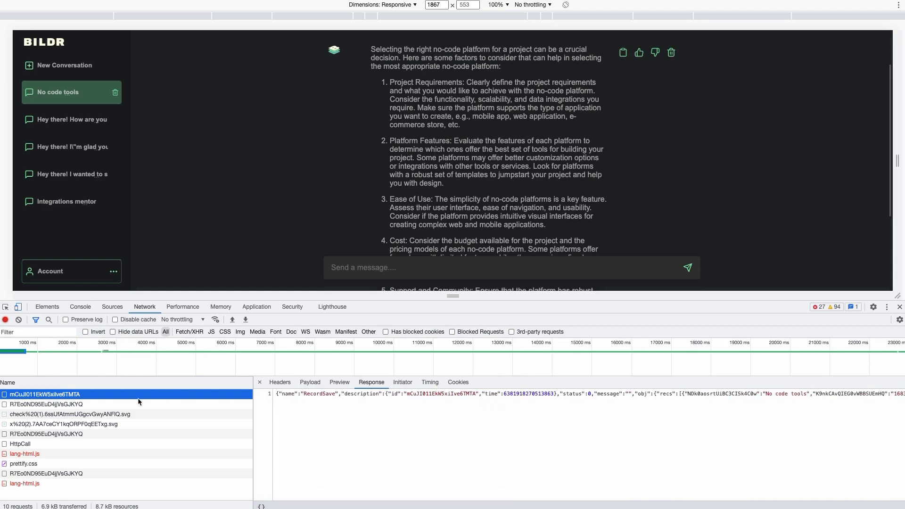
Inspect the RecordsGet and RecordSave responses in the Network panel.
left_click(126, 405)
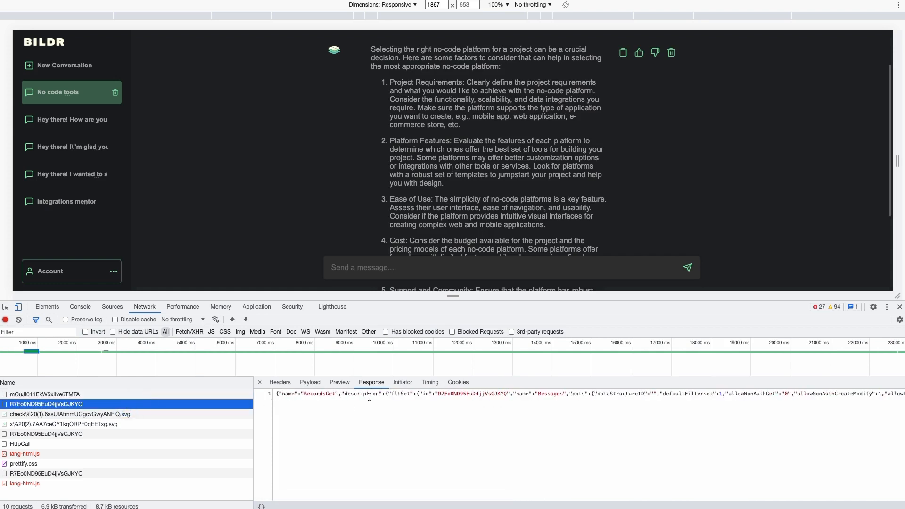
scroll(432, 400, "right", 5)
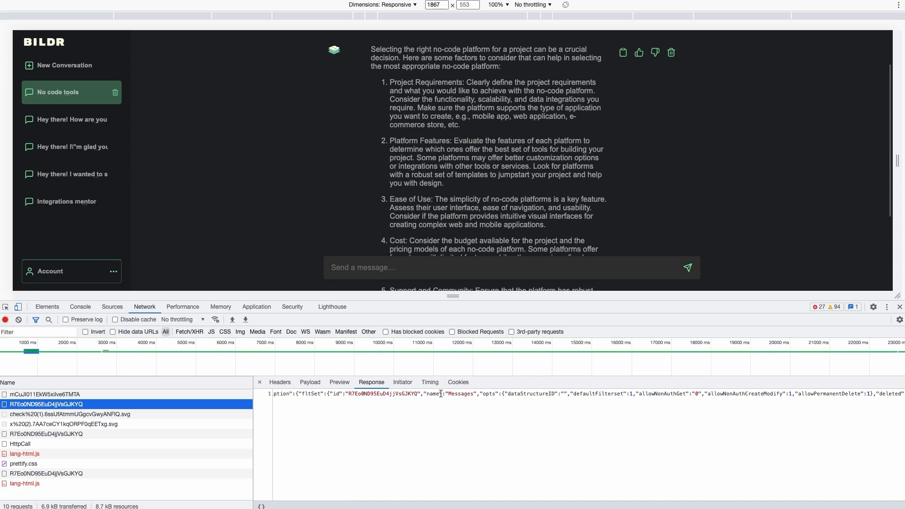
scroll(440, 394, "left", 2)
left_click(132, 433)
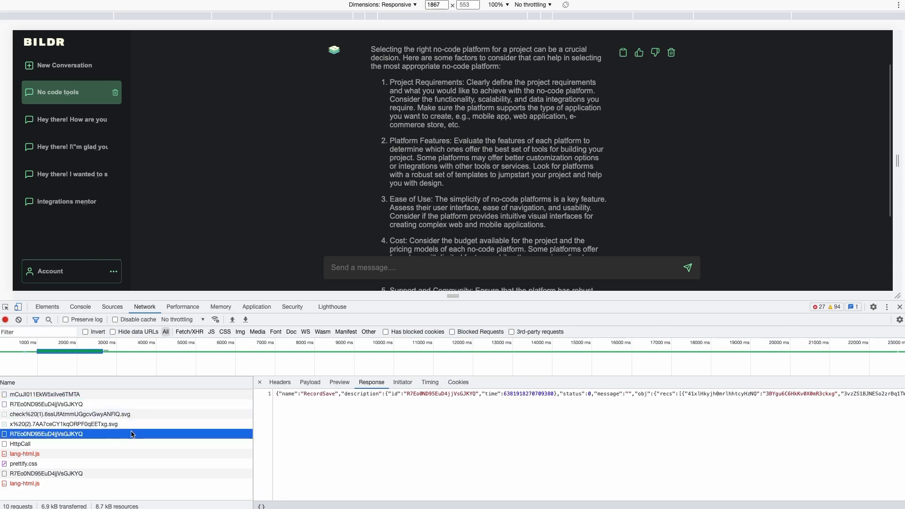
scroll(356, 401, "right", 4)
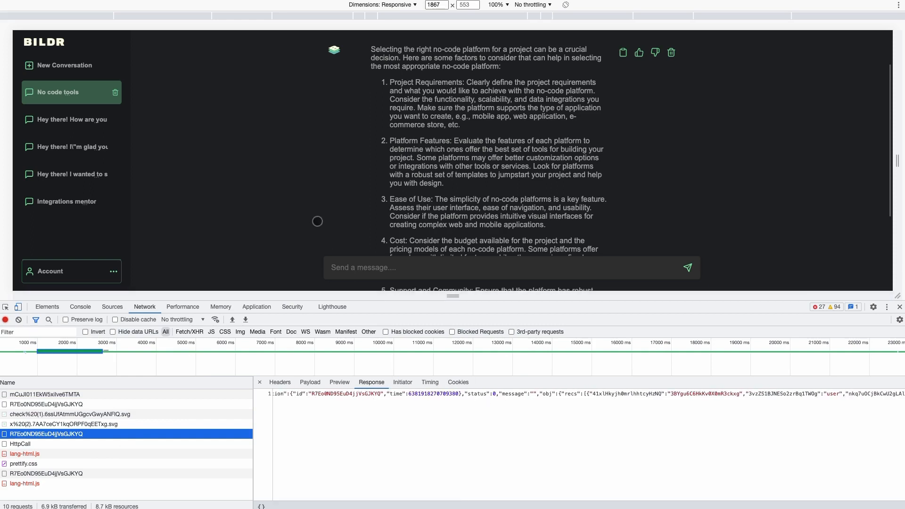
scroll(380, 186, "up", 1)
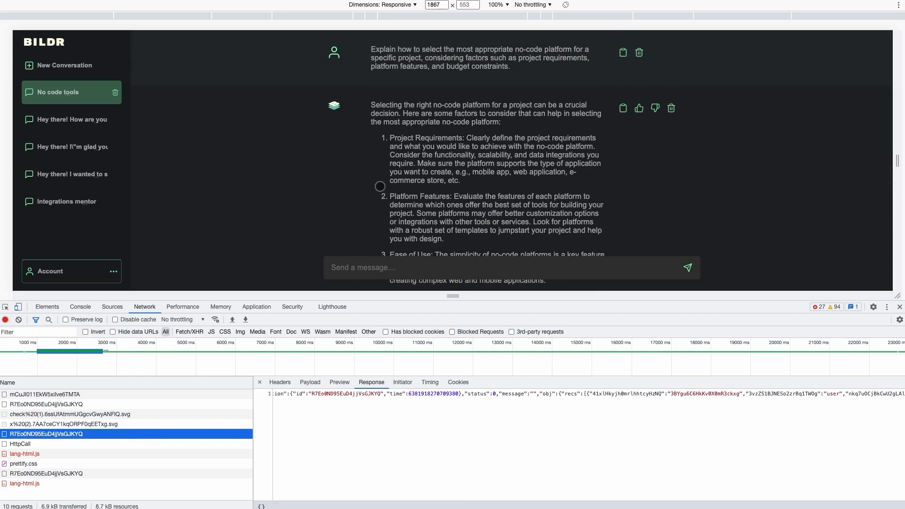
scroll(380, 187, "down", 1)
Scroll the HttpCall response to the assistant's no-code platform reply.
left_click(86, 444)
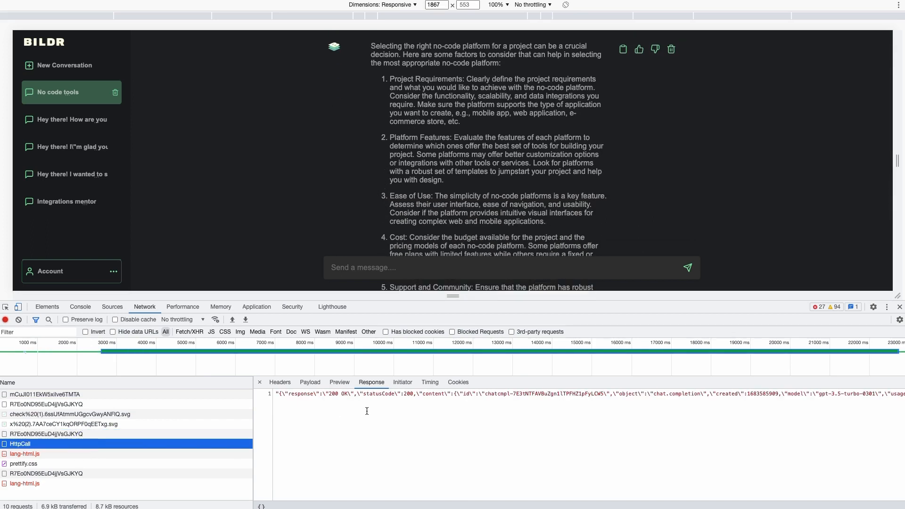
scroll(381, 400, "right", 10)
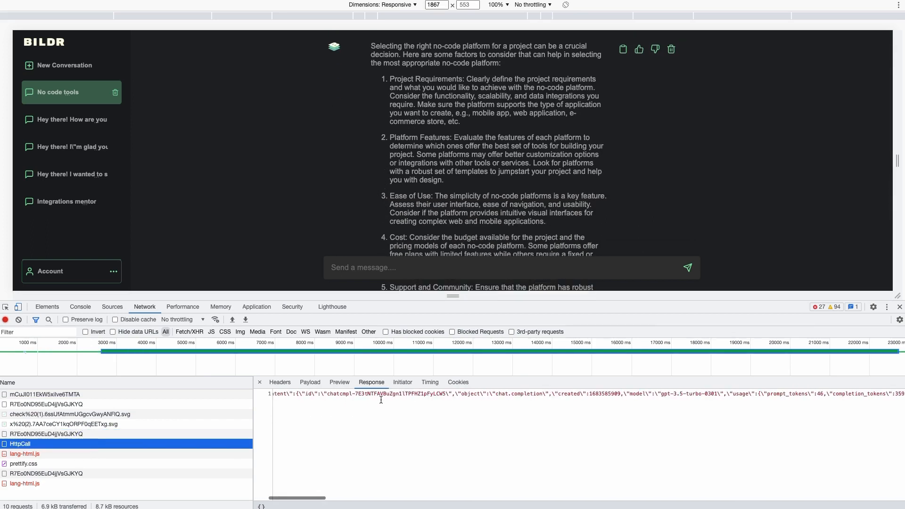
scroll(381, 400, "right", 6)
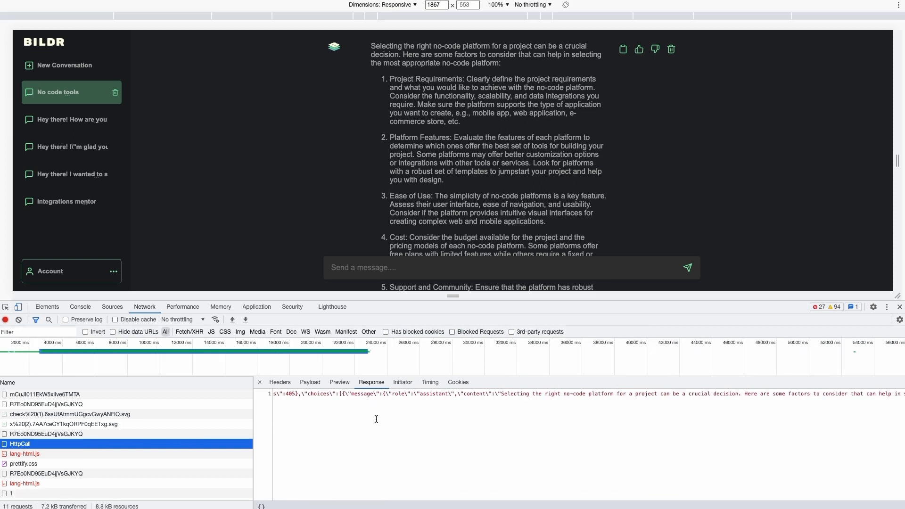
scroll(376, 415, "left", 1)
scroll(358, 406, "left", 3)
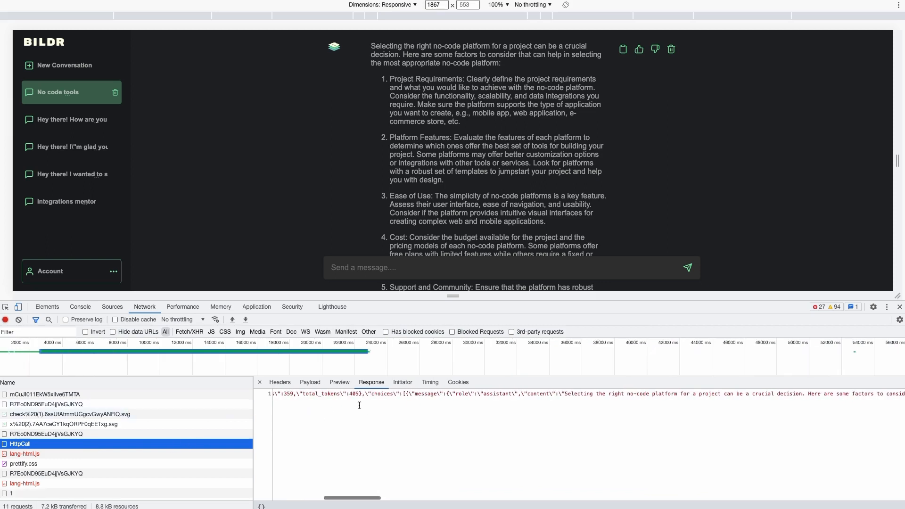
scroll(435, 403, "right", 1)
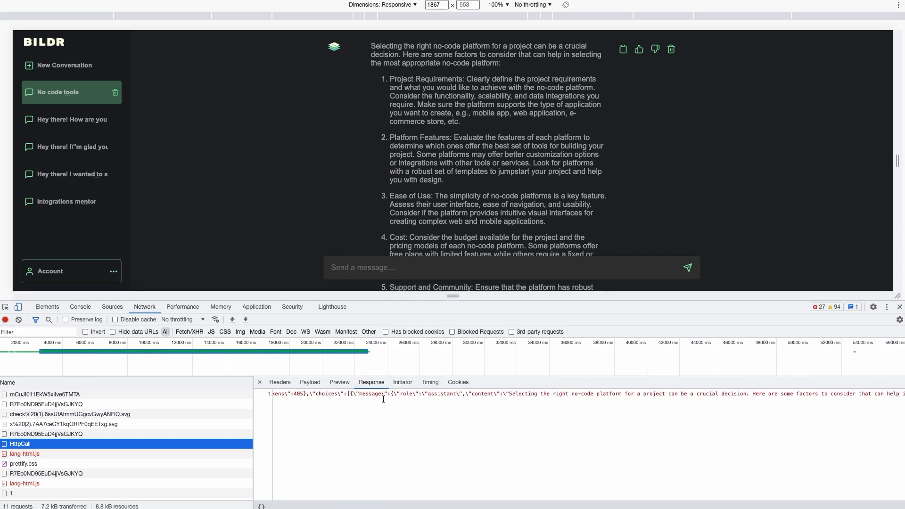
Expand the HttpCall payload's messages 0 and 1: system 'No code tools' and the user's question.
left_click(340, 382)
left_click(311, 382)
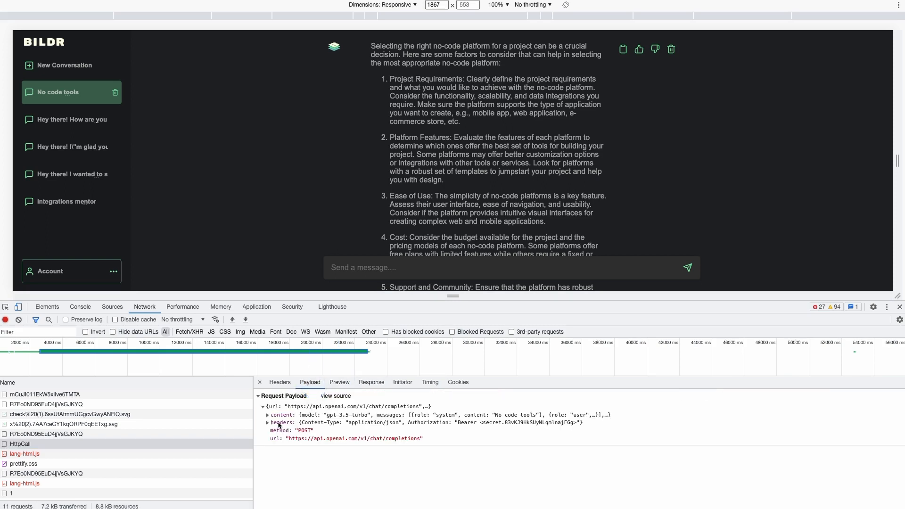
left_click(268, 416)
left_click(273, 423)
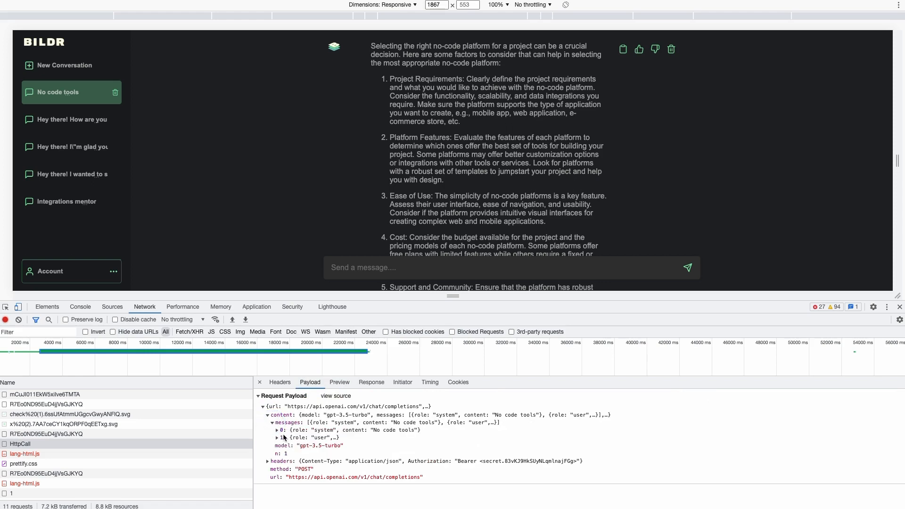
left_click(277, 430)
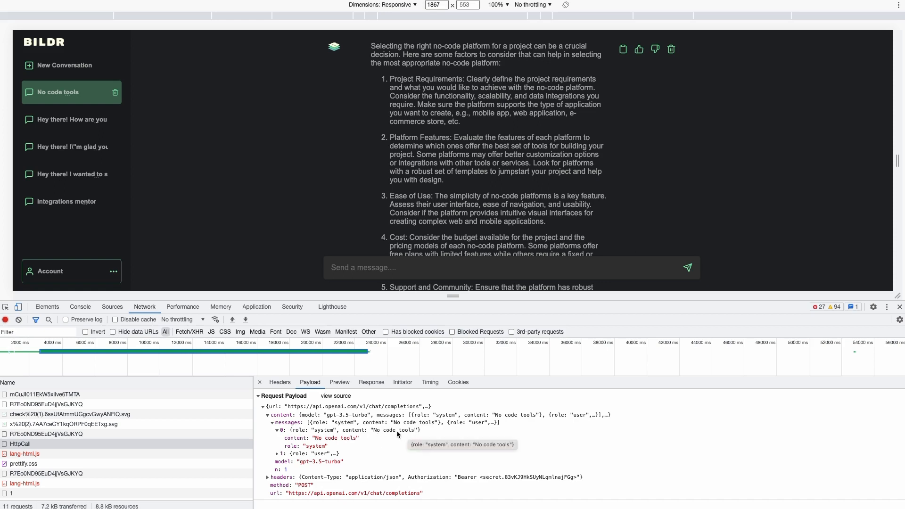
left_click(278, 454)
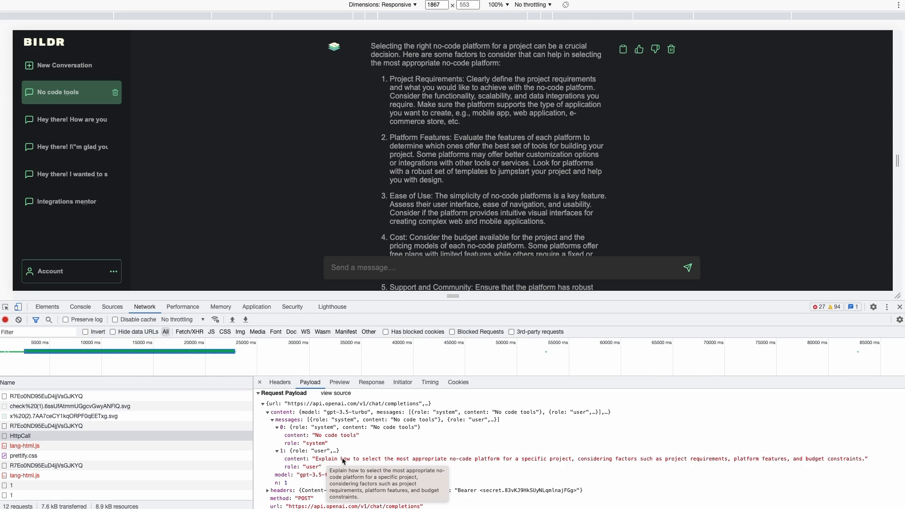
scroll(448, 92, "up", 2)
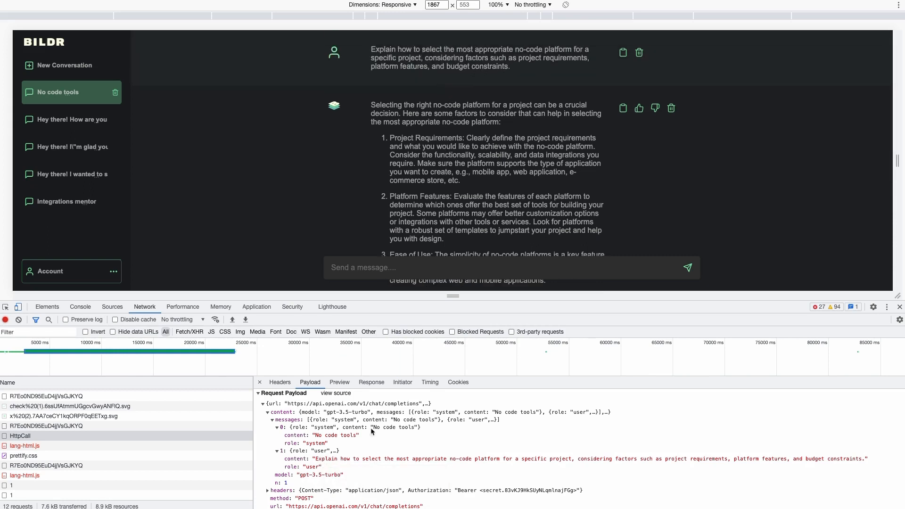
scroll(465, 141, "down", 1)
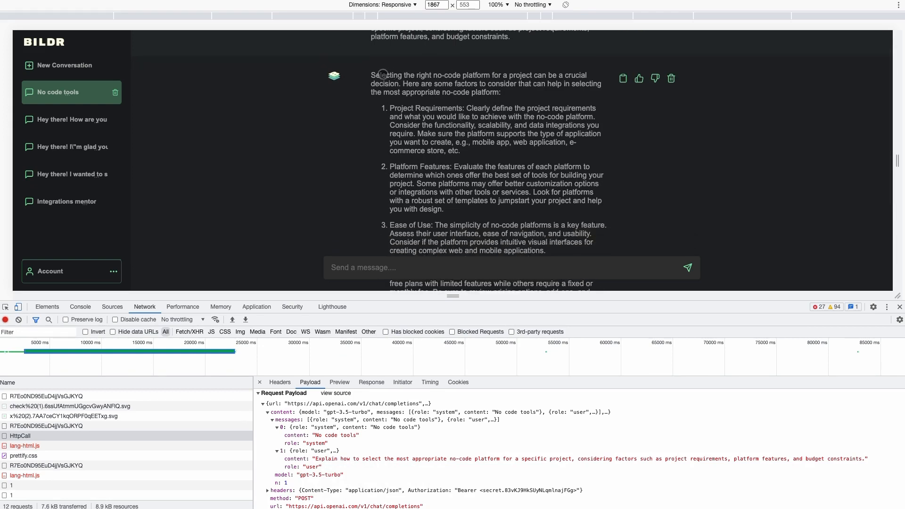
scroll(427, 136, "down", 5)
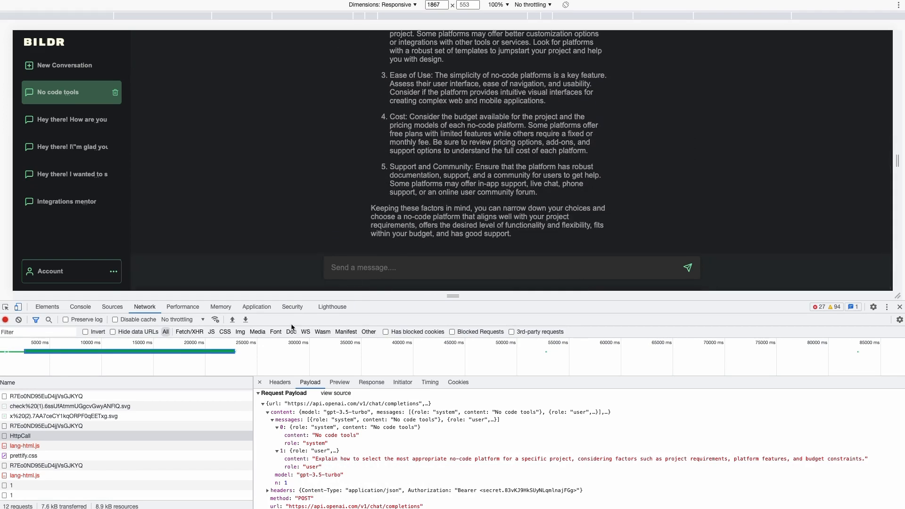
Inspect the raw RecordSave response that stores the assistant's reply.
left_click(363, 384)
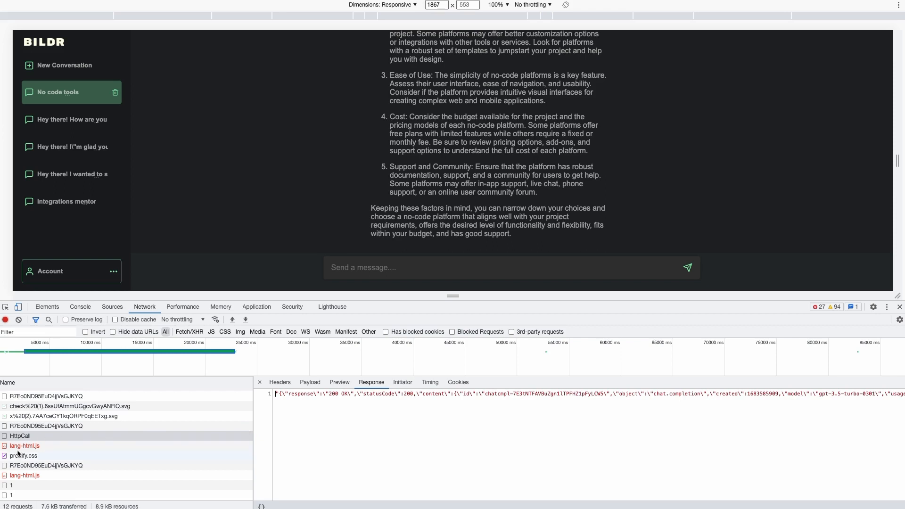
left_click(19, 466)
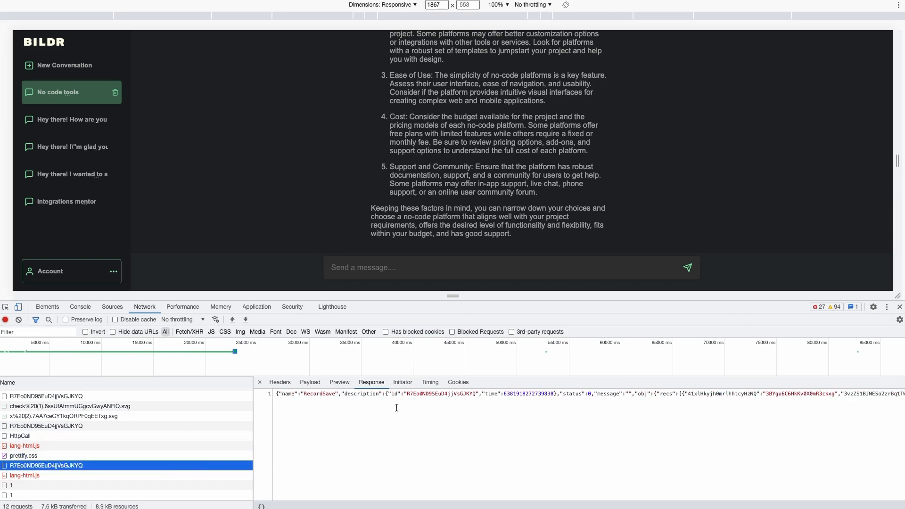
scroll(397, 408, "right", 5)
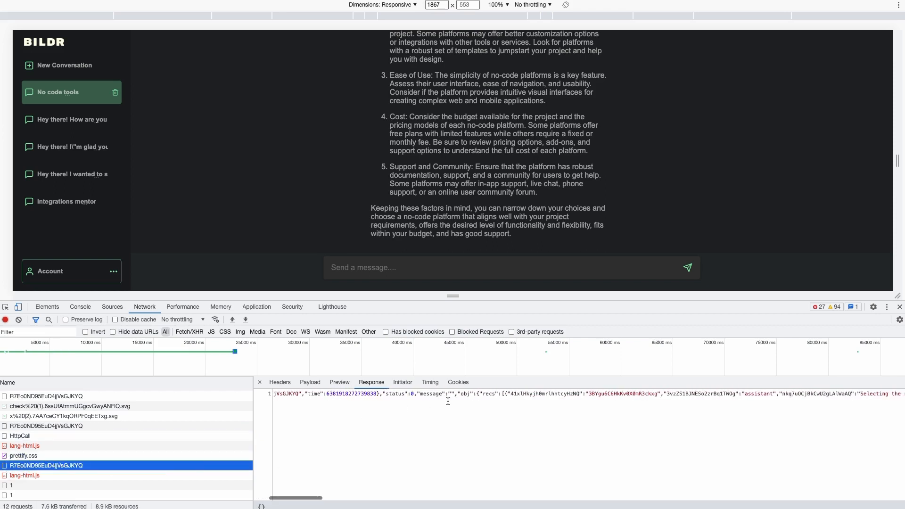
scroll(448, 401, "right", 10)
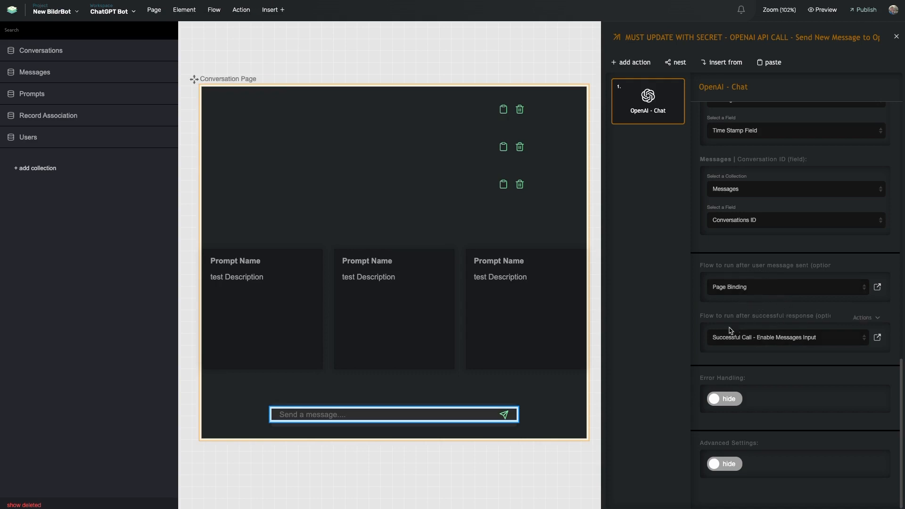
Review the 'Successful Call - Enable Messages Input' flow's four actions, then close it.
left_click(878, 338)
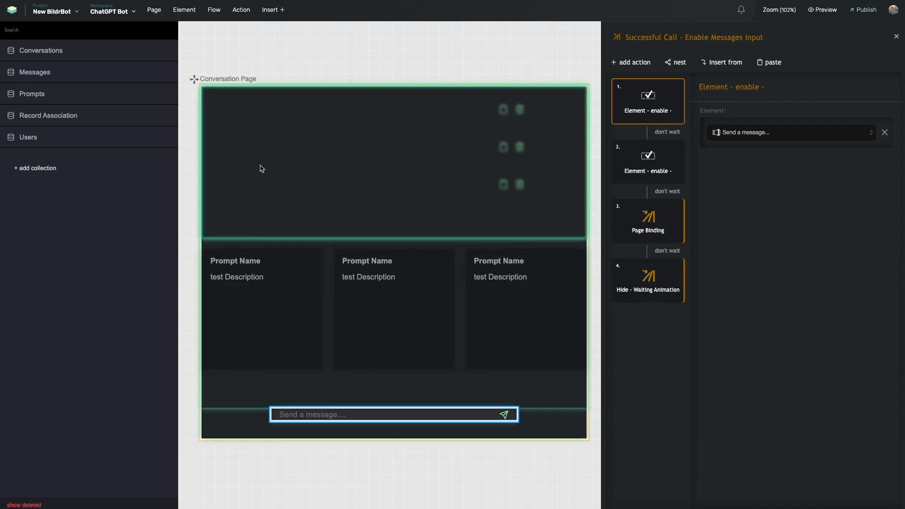
left_click(249, 214)
Select the page's outer Div and view its data listener tying Page Binding to Messages.
left_click(240, 405)
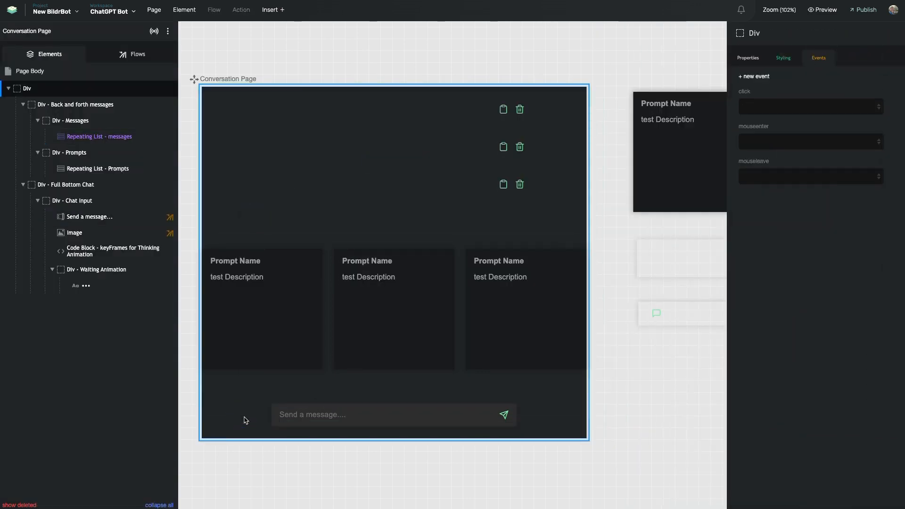
scroll(254, 405, "left", 5)
scroll(312, 371, "left", 10)
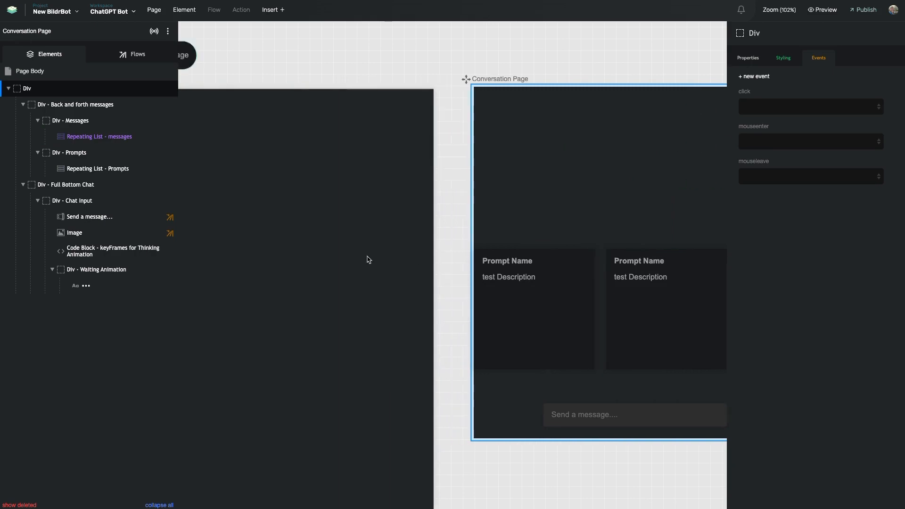
scroll(361, 135, "right", 10)
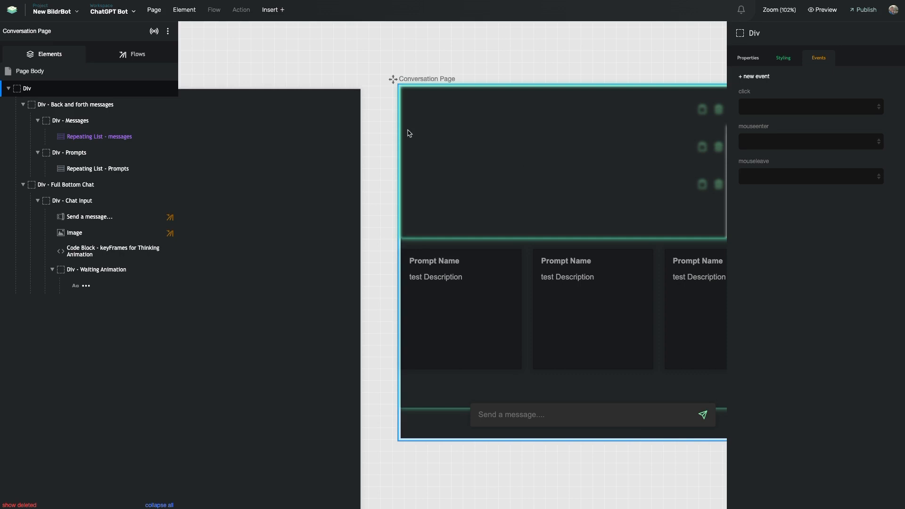
left_click(155, 32)
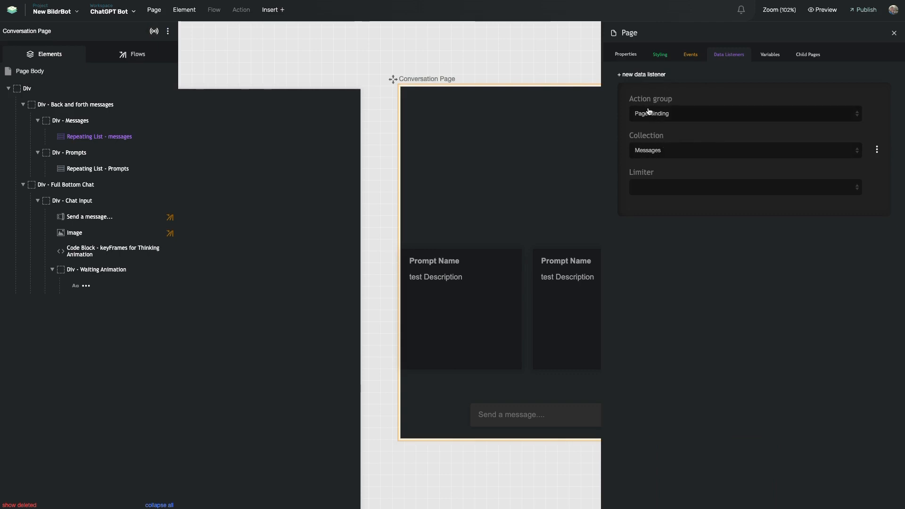
left_click_drag(633, 99, 659, 98)
left_click(627, 95)
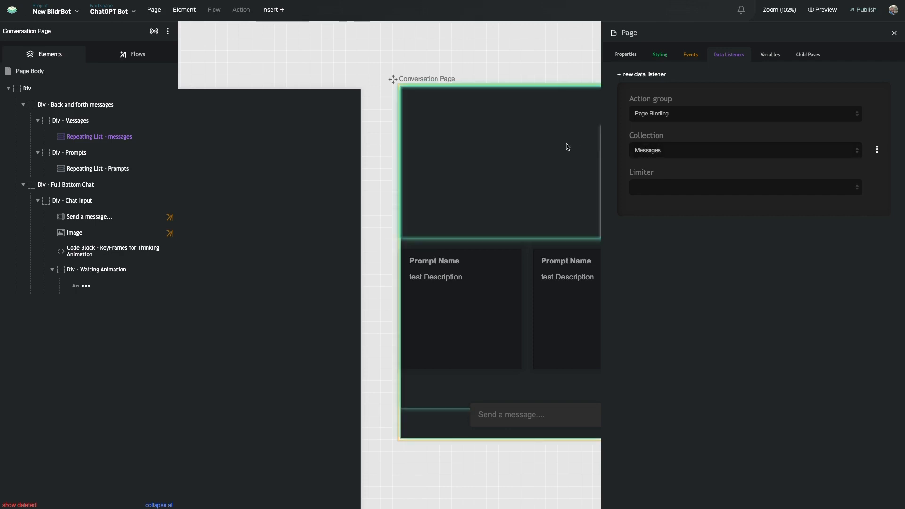
scroll(568, 147, "right", 3)
scroll(568, 147, "right", 5)
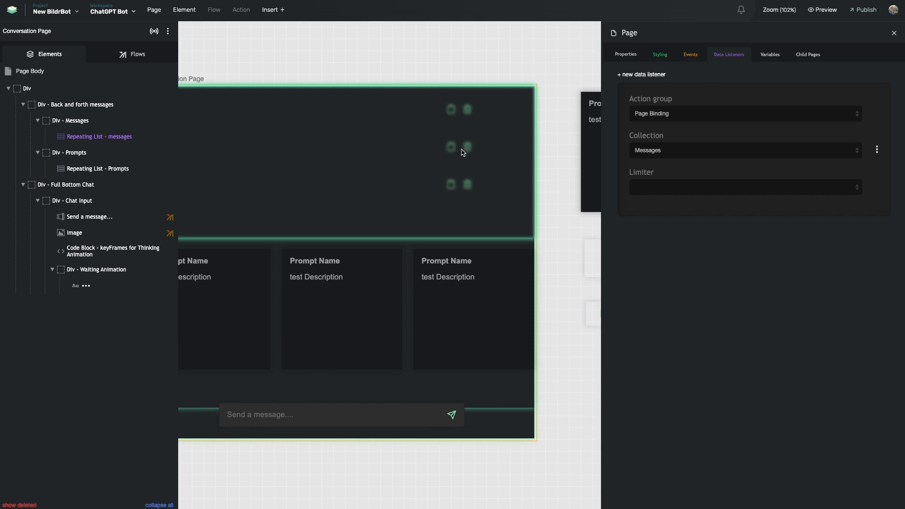
Try the listener's Limiter options, reset it to blank, and select the messages list.
left_click(651, 186)
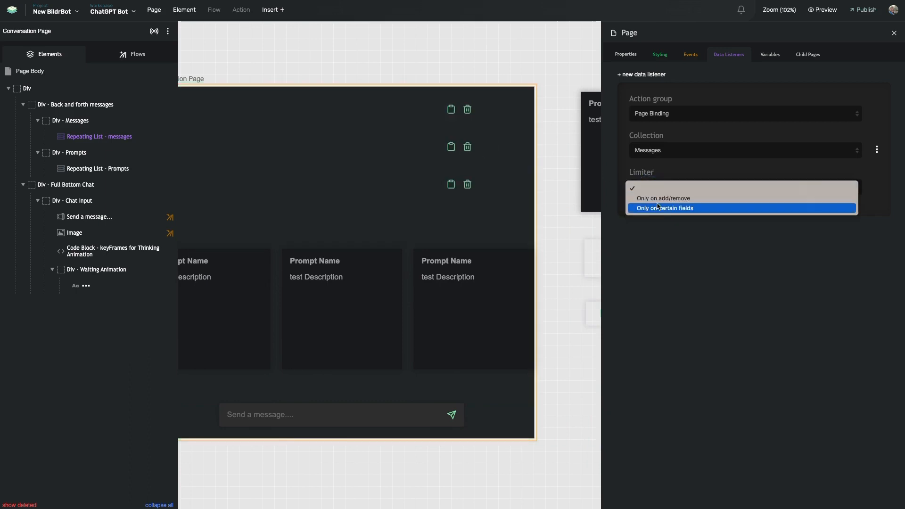
left_click(659, 208)
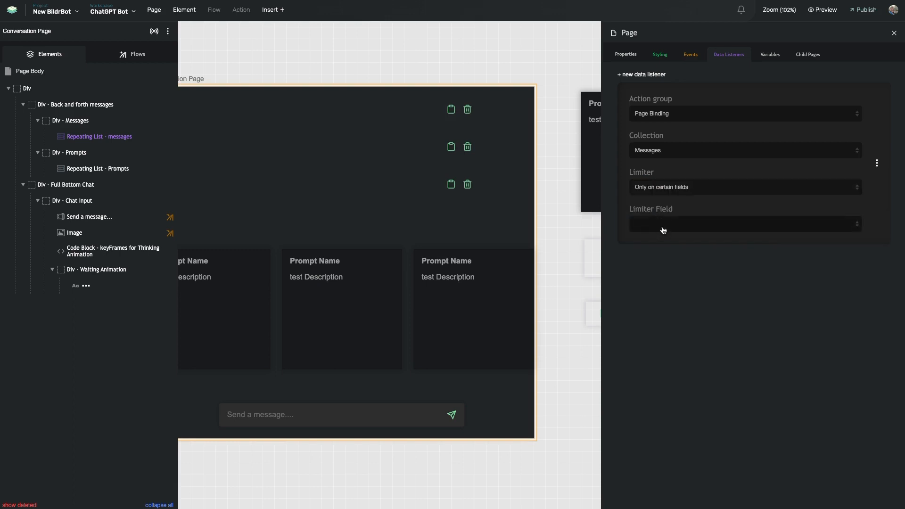
left_click(663, 230)
left_click(667, 279)
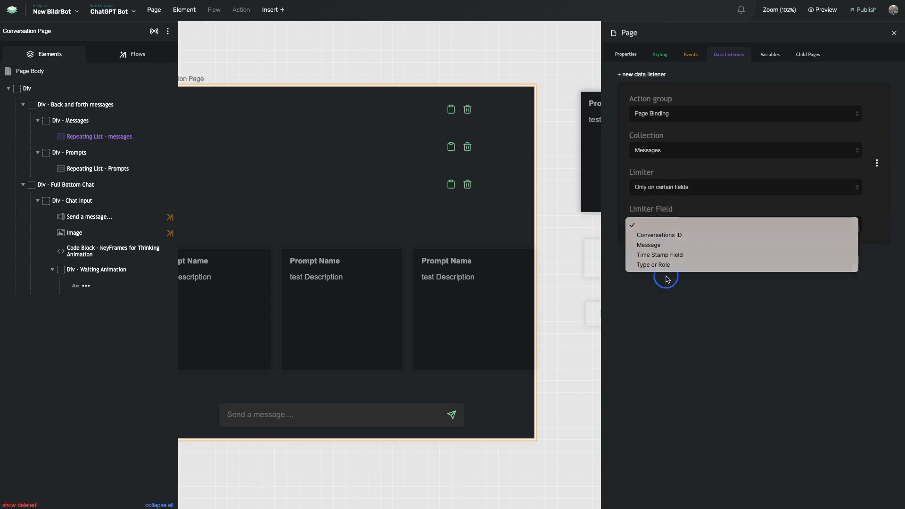
left_click(683, 188)
left_click(679, 174)
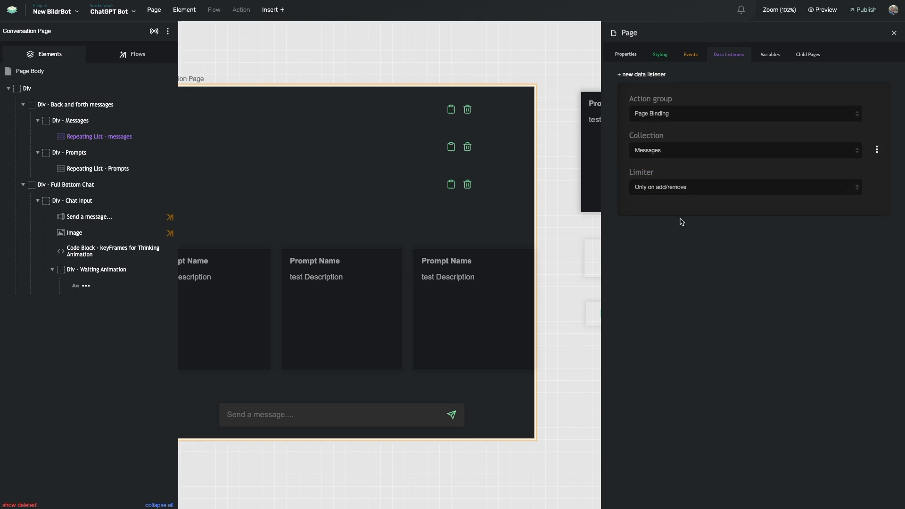
left_click(677, 188)
left_click(677, 174)
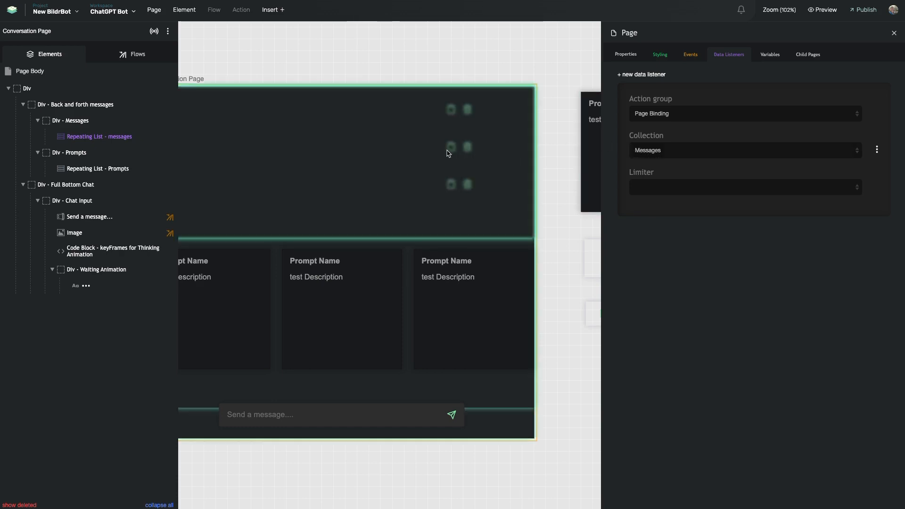
left_click(350, 143)
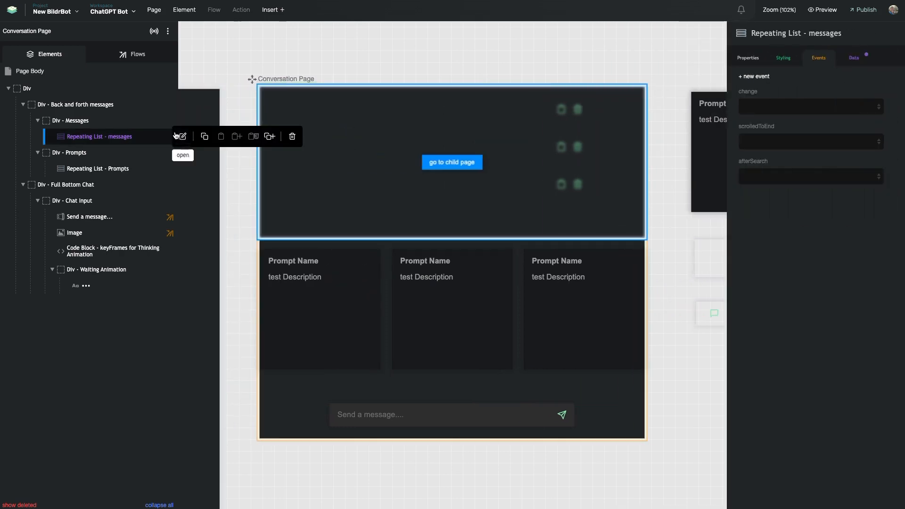
View the list's Collection filter Conversations ID = Current Page id, then show the page flows.
left_click(864, 59)
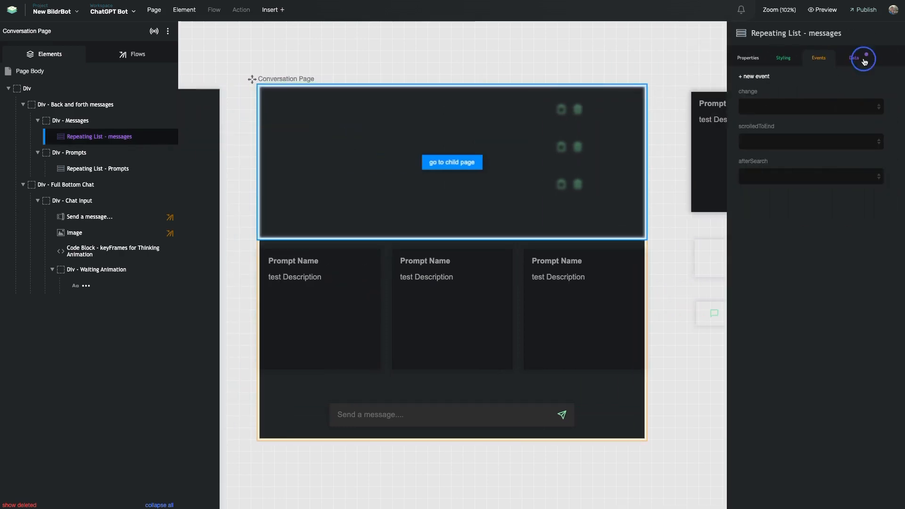
left_click(854, 79)
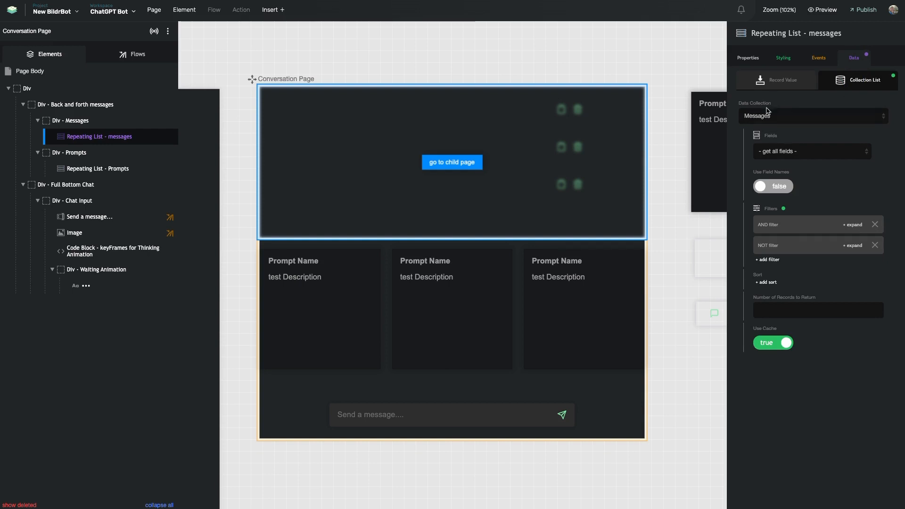
left_click(774, 225)
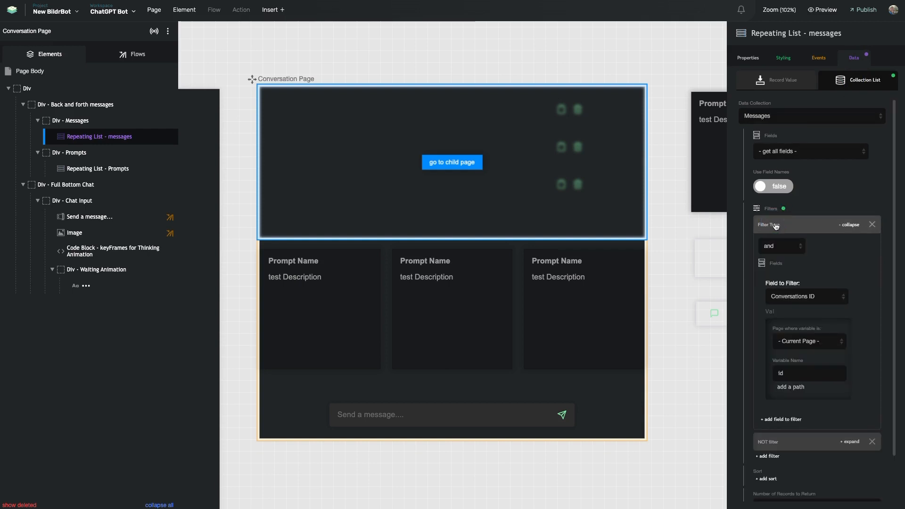
scroll(775, 227, "down", 2)
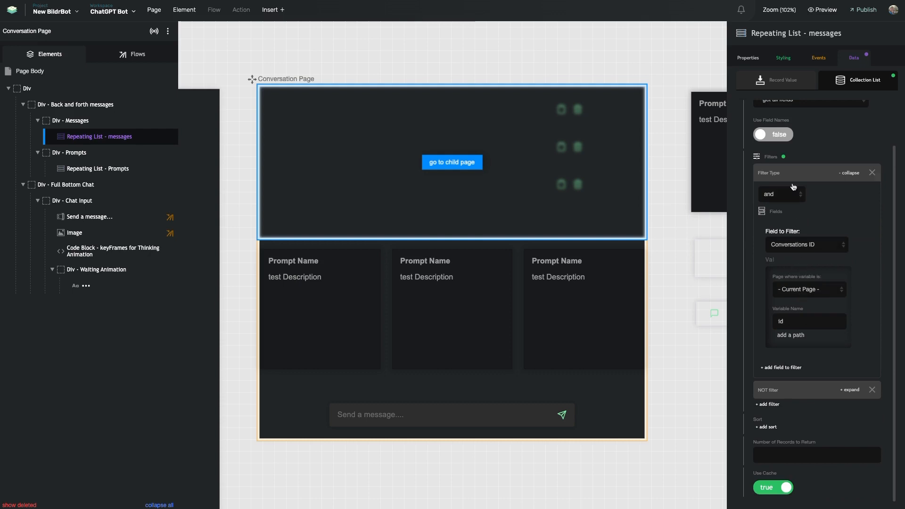
scroll(796, 168, "up", 1)
scroll(813, 279, "down", 1)
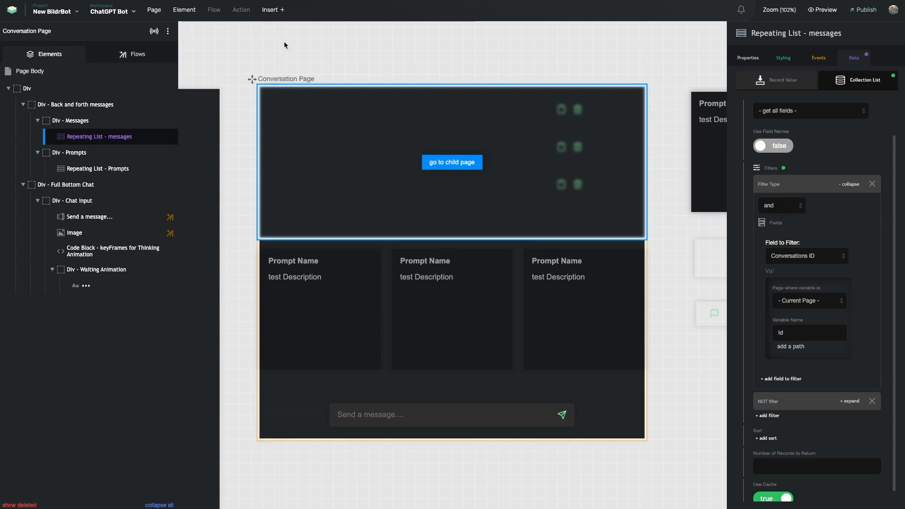
left_click(138, 54)
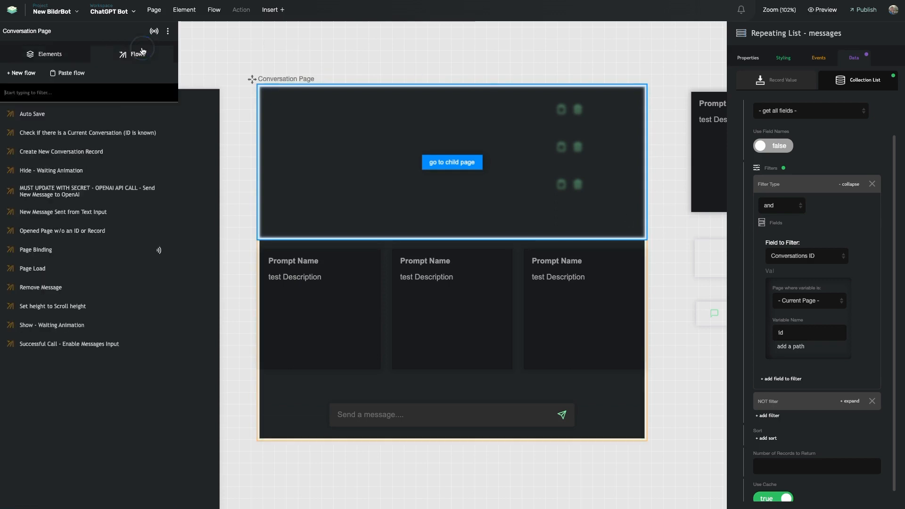
Look over the Page Binding and Page Load flows and the page's lists.
left_click(96, 250)
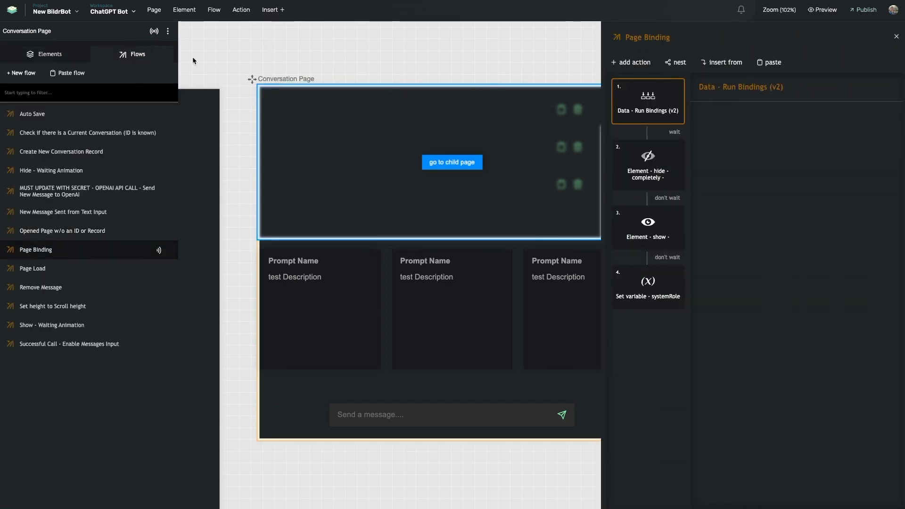
left_click(152, 32)
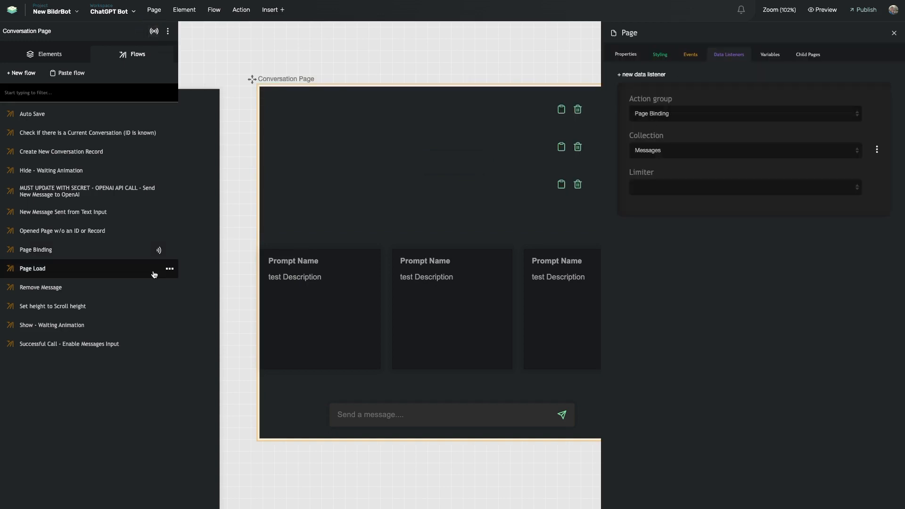
left_click(106, 252)
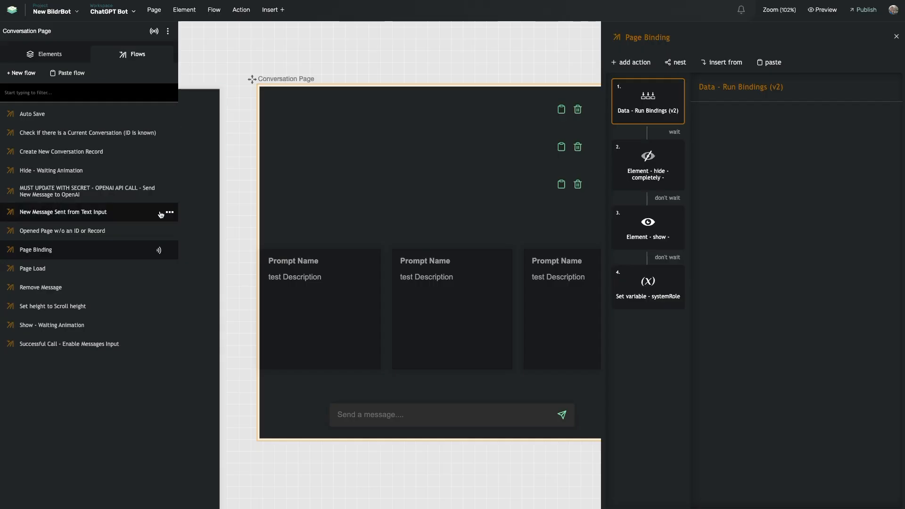
left_click(94, 96)
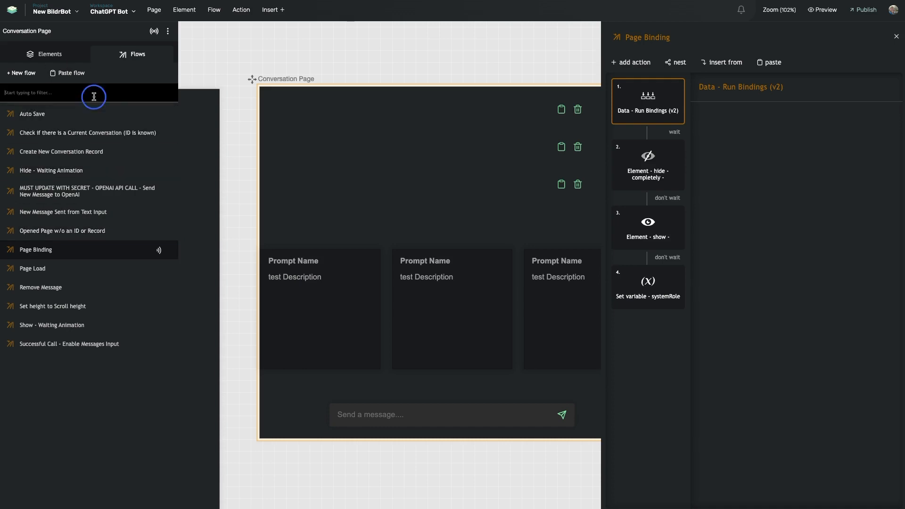
left_click(359, 273)
left_click(114, 136)
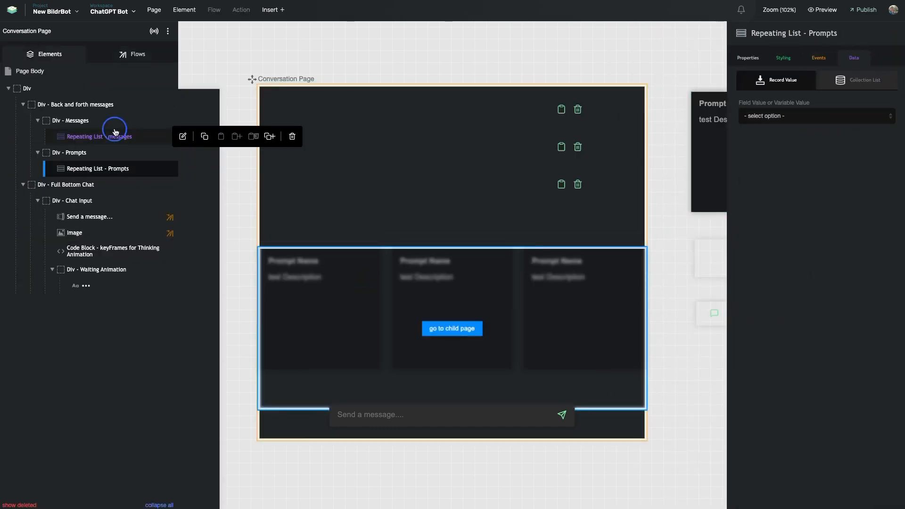
left_click(140, 57)
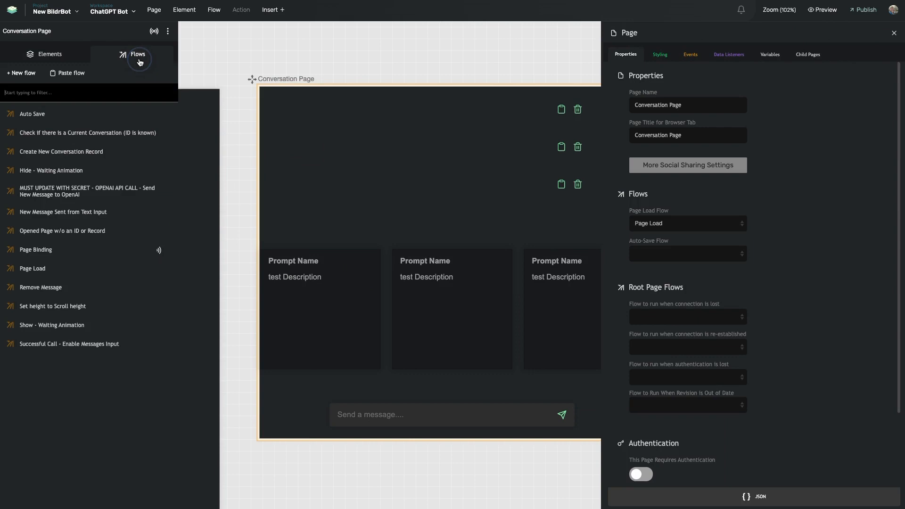
left_click(78, 267)
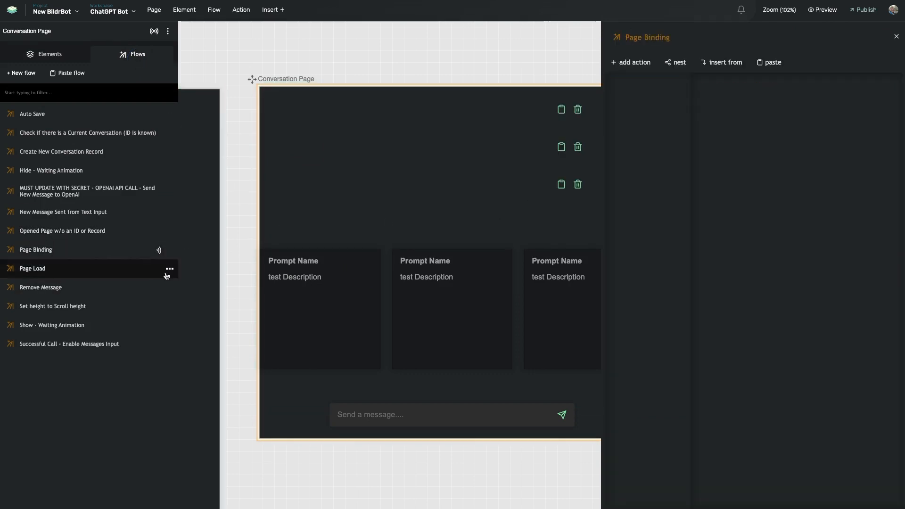
In the OpenAI API Call flow, set 'Flow to run after user message sent' to blank.
left_click(78, 191)
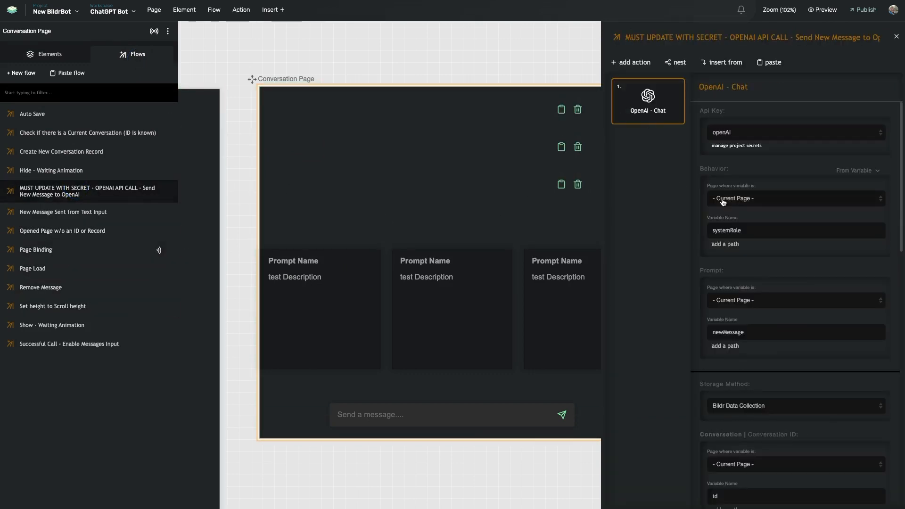
scroll(754, 240, "down", 10)
left_click(775, 285)
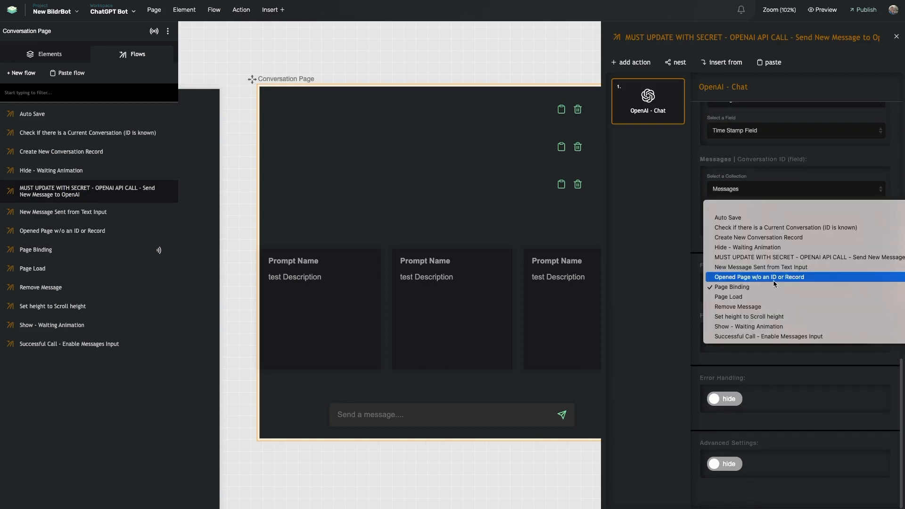
left_click(776, 215)
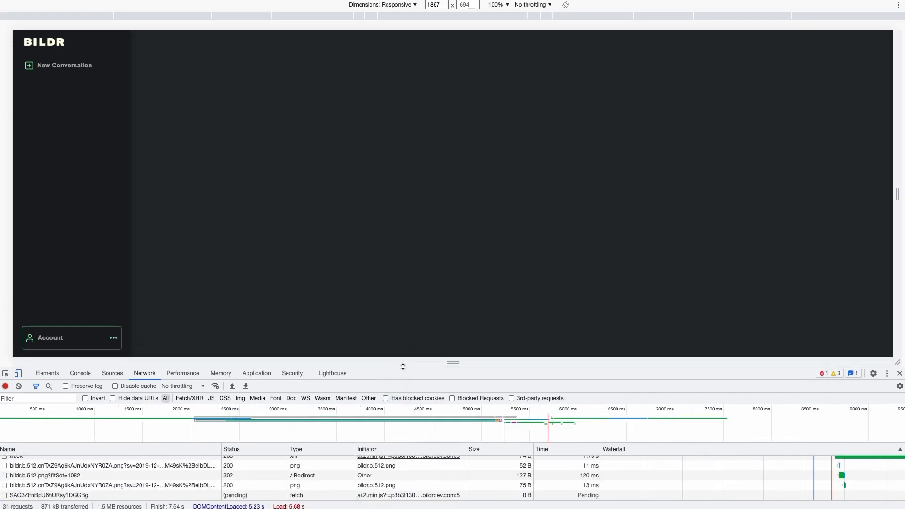
Enlarge the preview and send the message 'Hey there!' to the chatbot.
left_click_drag(402, 368, 402, 426)
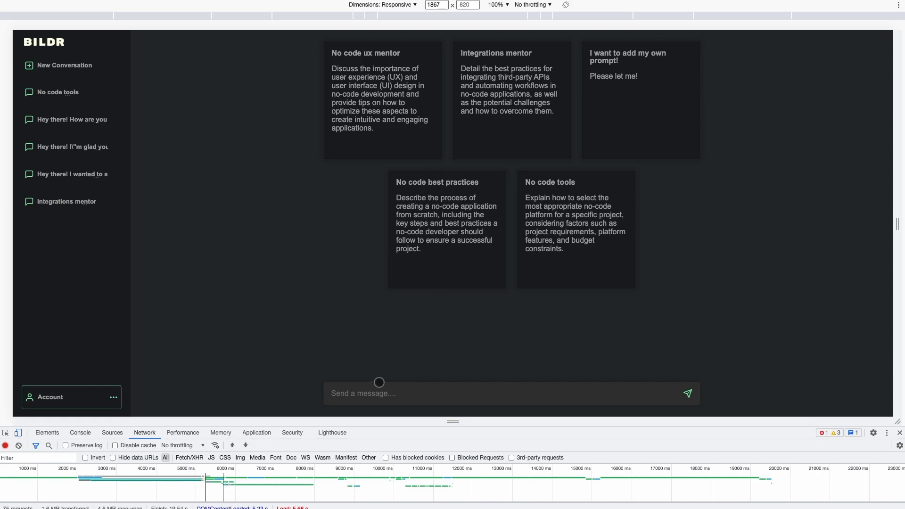
left_click(372, 392)
type("He")
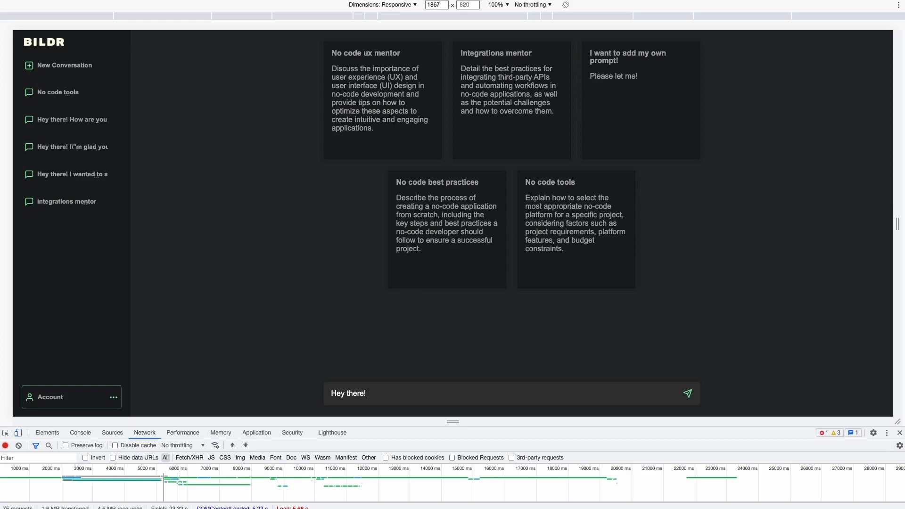
type("y there!")
key("Return")
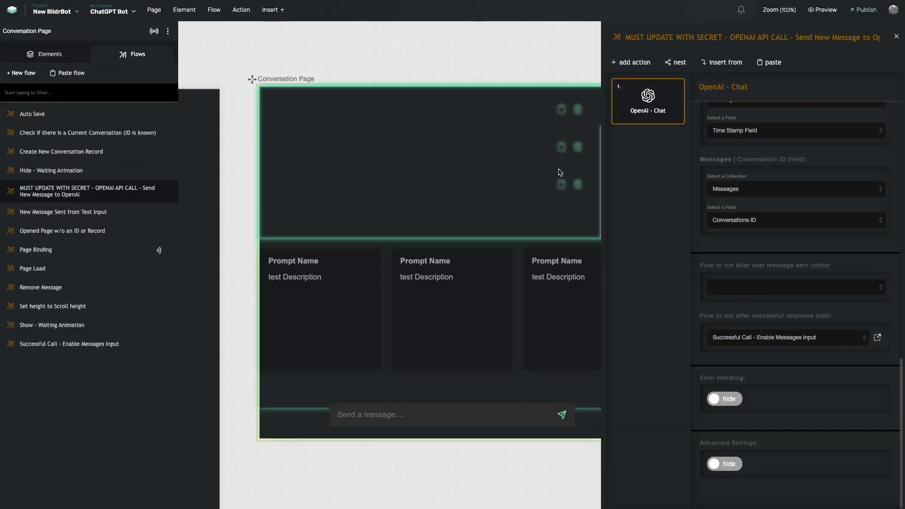
Check the Messages data listener running Page Binding, then select the Send a message input.
left_click(158, 32)
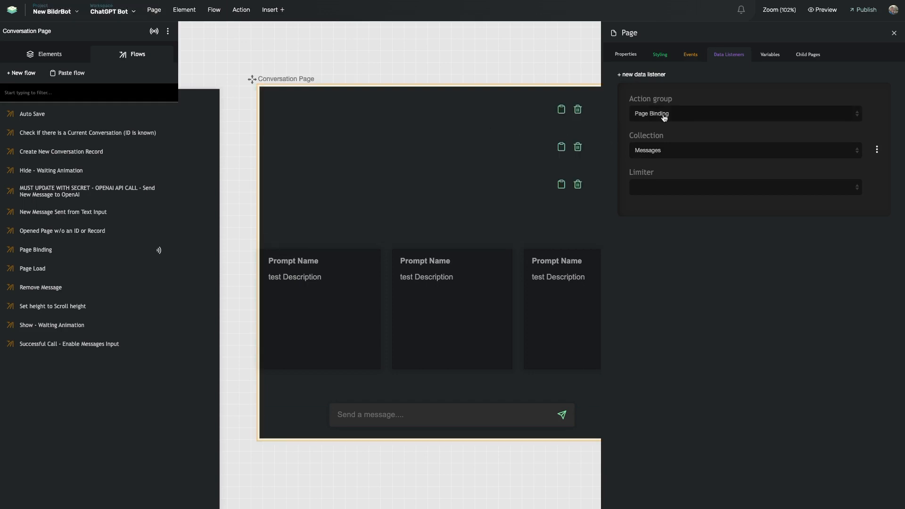
left_click(395, 413)
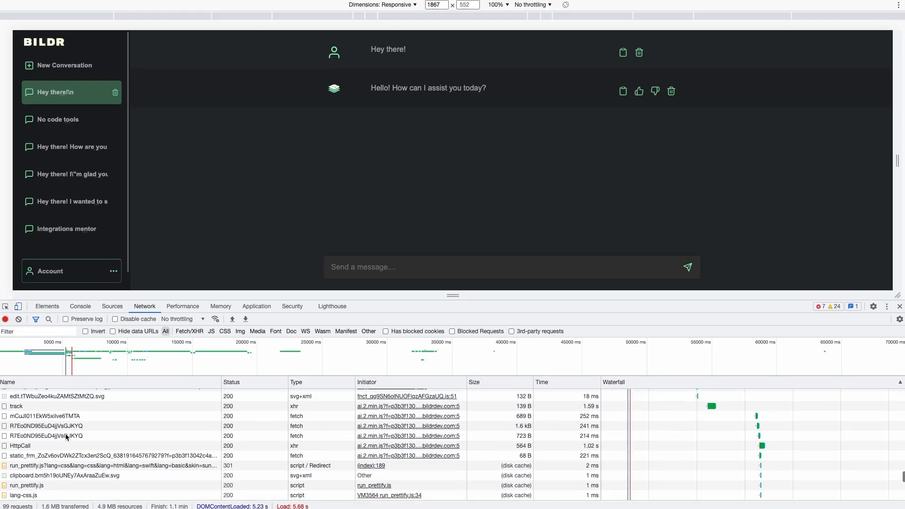
Read the Network responses for the saved conversation record, the Messages records fetch, and the next save.
left_click(41, 434)
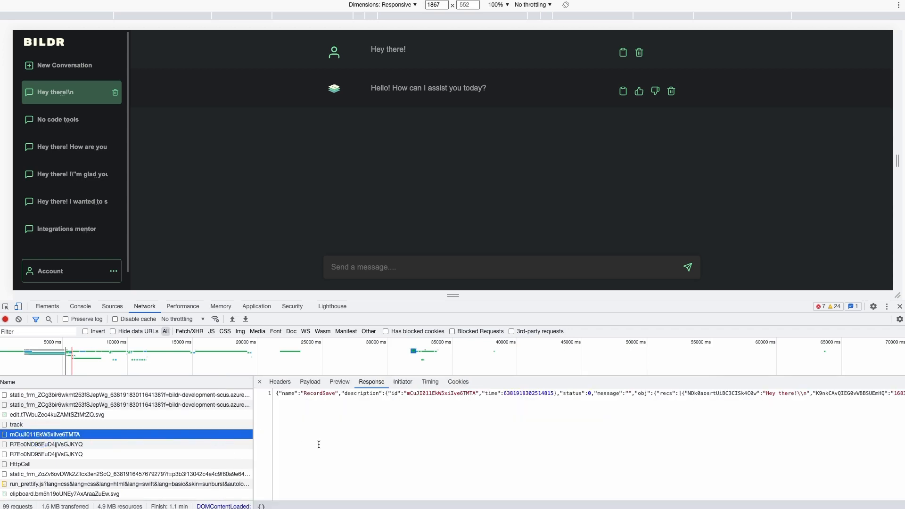
left_click(78, 445)
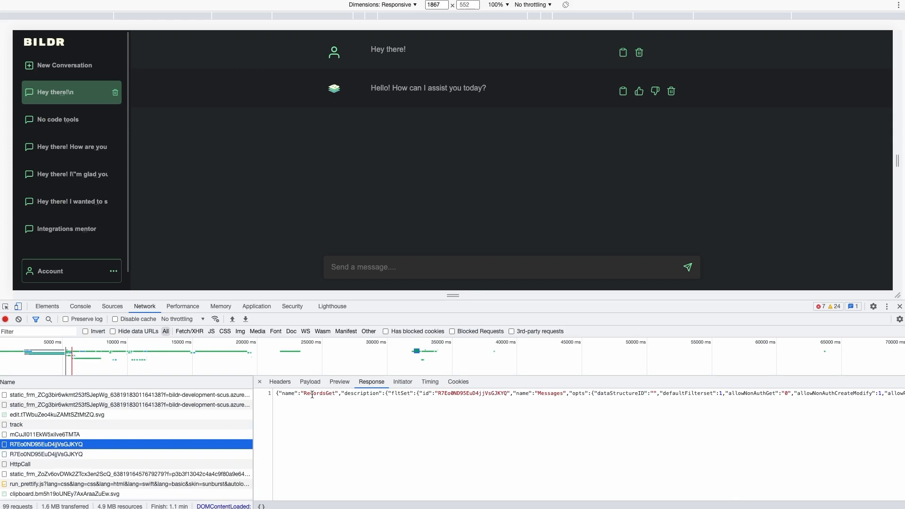
left_click(118, 454)
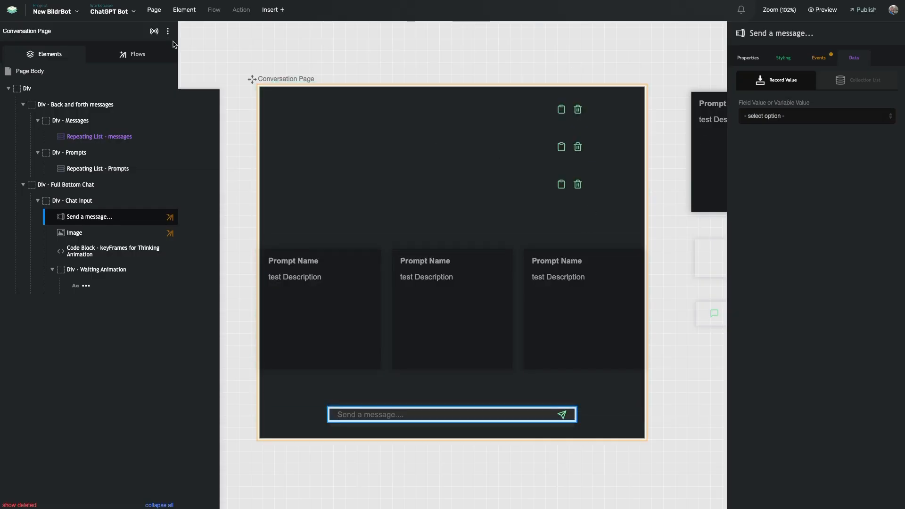
Send 'Hey there!' in the open preview conversation and receive the assistant's reply.
mouse_move(150, 231)
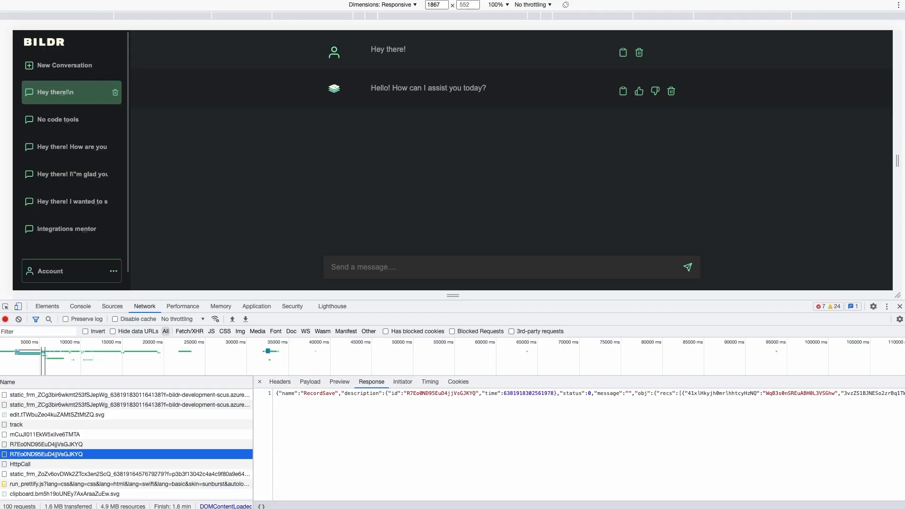
left_click(391, 268)
type("Hey there!")
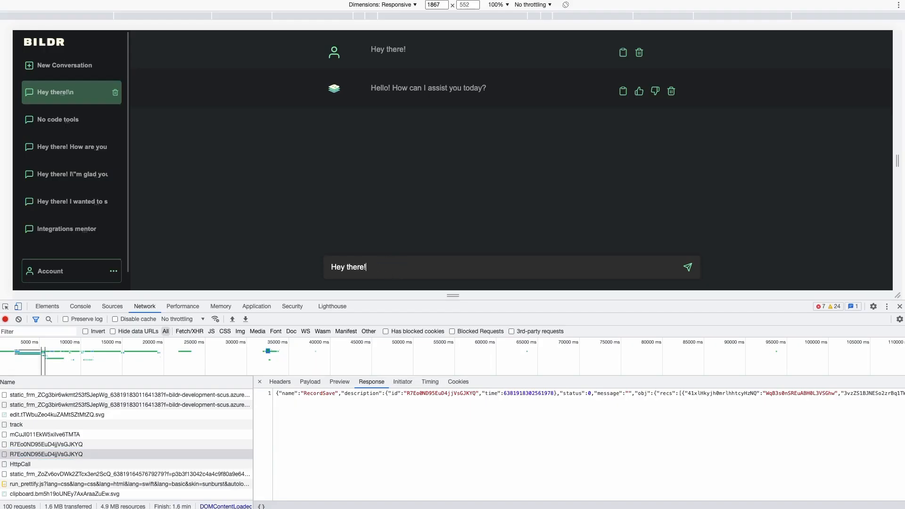
key("Return")
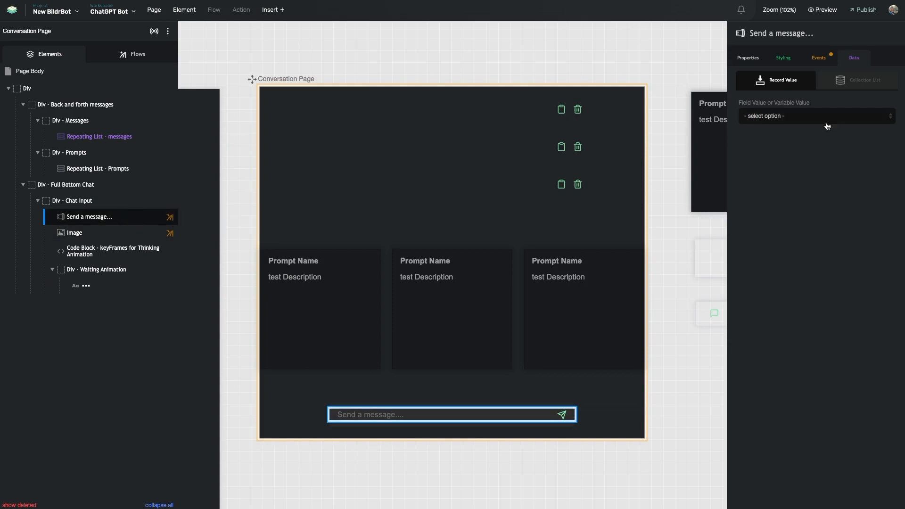
Delete the Page Binding step from Successful Call - Enable Messages Input, then enlarge the preview.
left_click(820, 58)
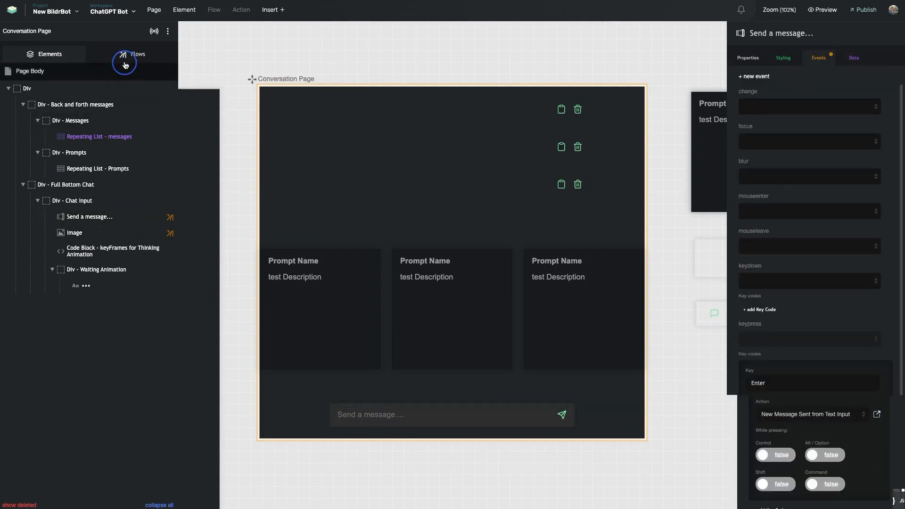
left_click(131, 56)
left_click(95, 191)
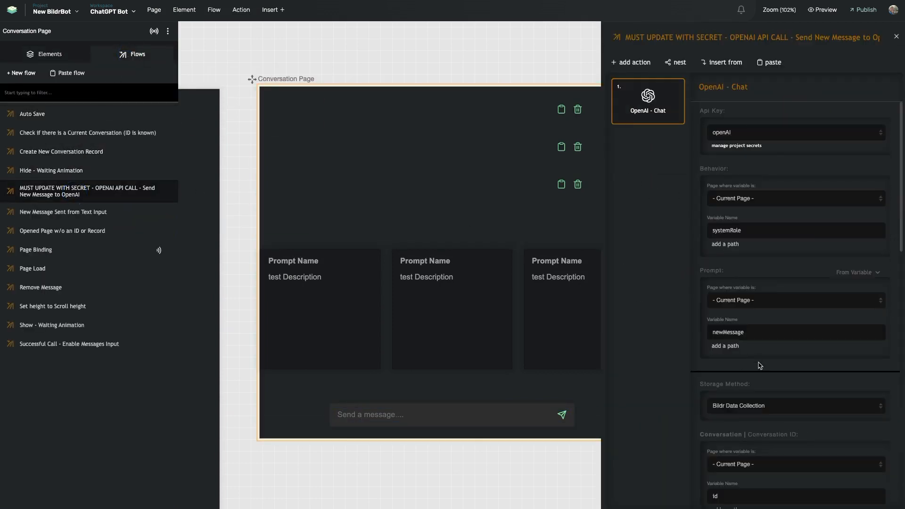
scroll(760, 368, "down", 3)
scroll(760, 367, "down", 5)
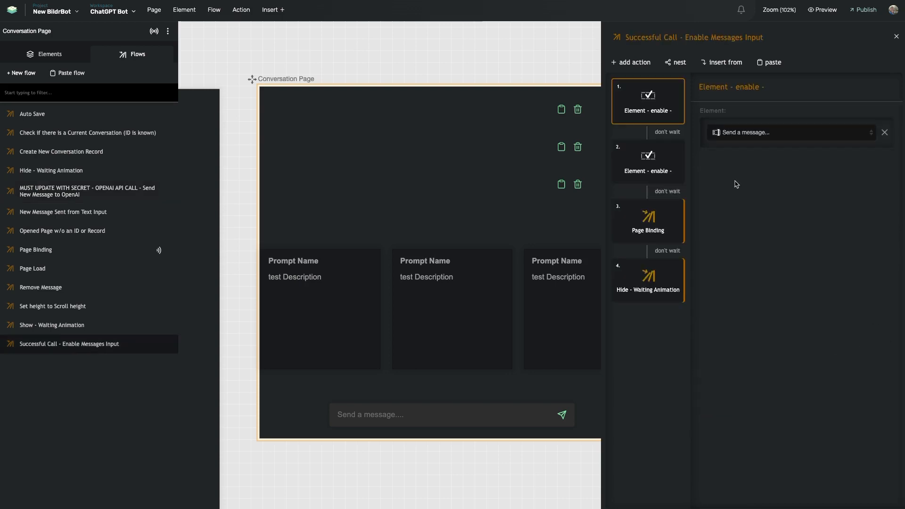
left_click(678, 207)
left_click(663, 262)
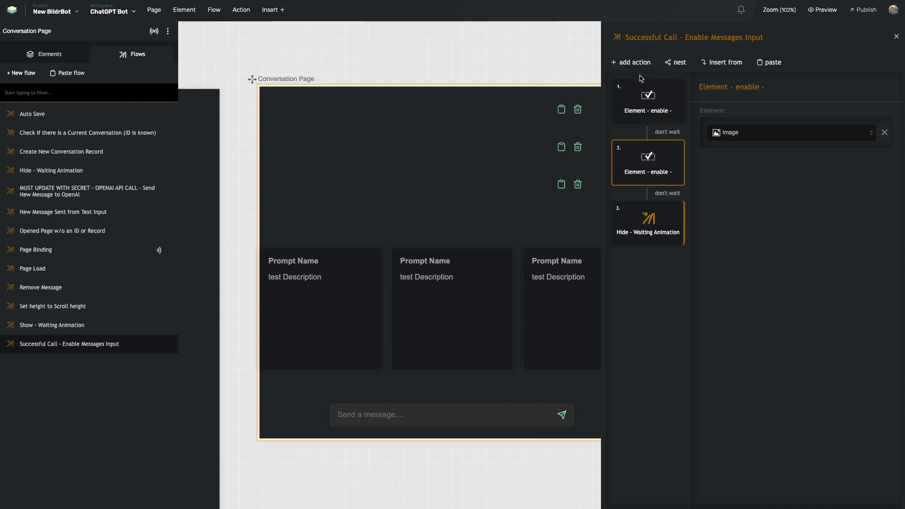
mouse_move(642, 161)
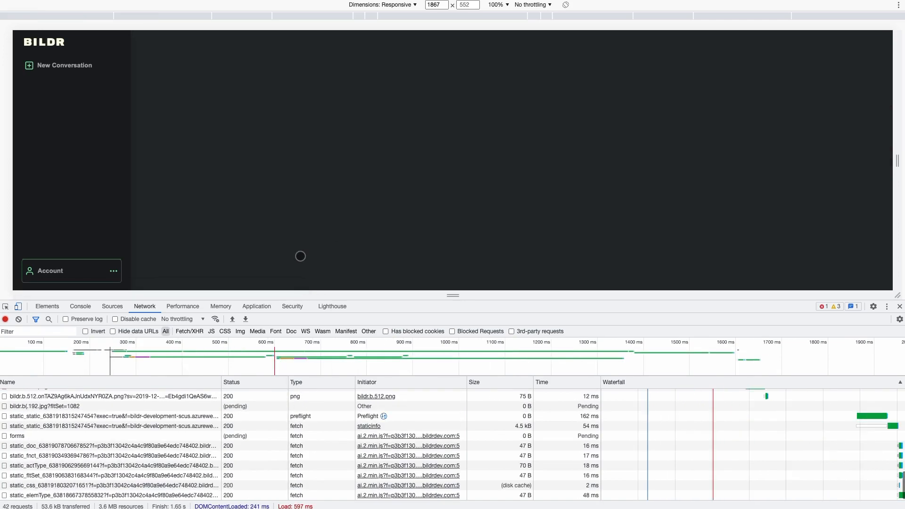
left_click_drag(181, 302, 181, 359)
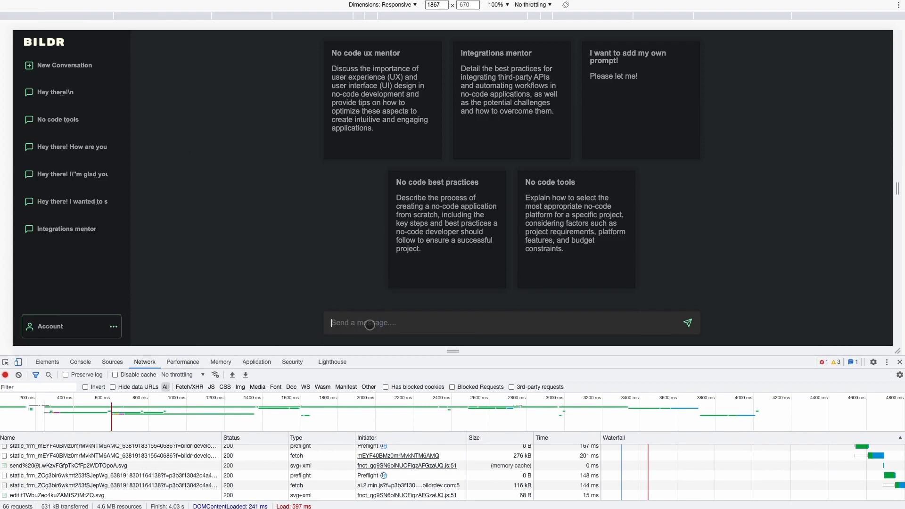
Send 'Hey there!' to start a new conversation, then select the messages list in the editor.
type("Hey there!")
key("Return")
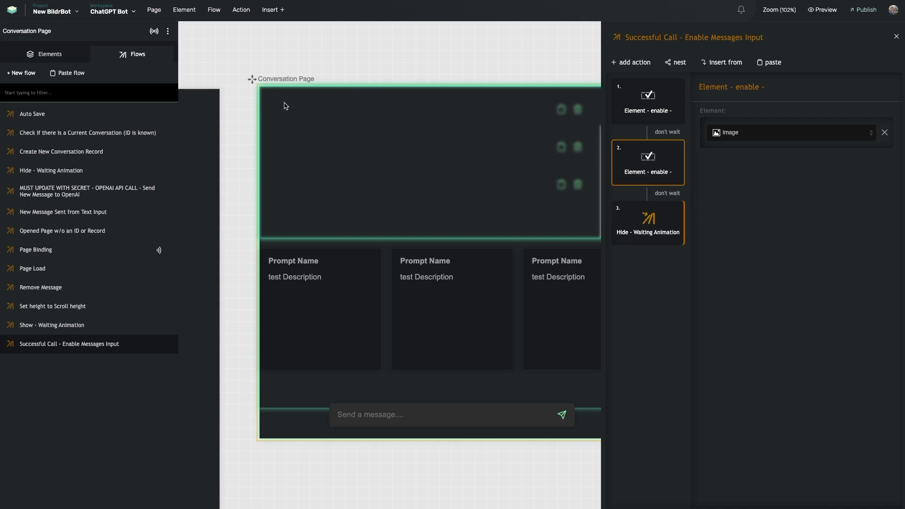
left_click(290, 92)
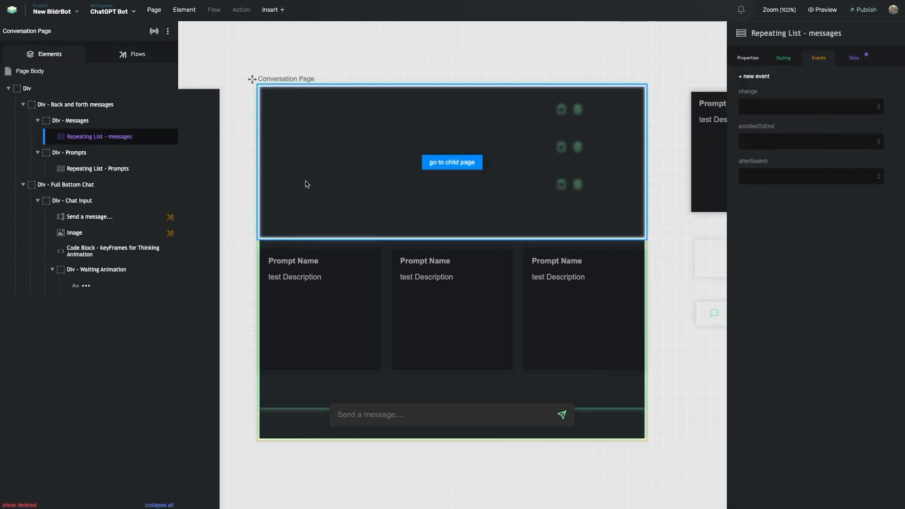
Scroll to the BildrBot page, select its conversation container, and show the page's data listeners.
scroll(362, 287, "left", 1)
scroll(362, 287, "left", 10)
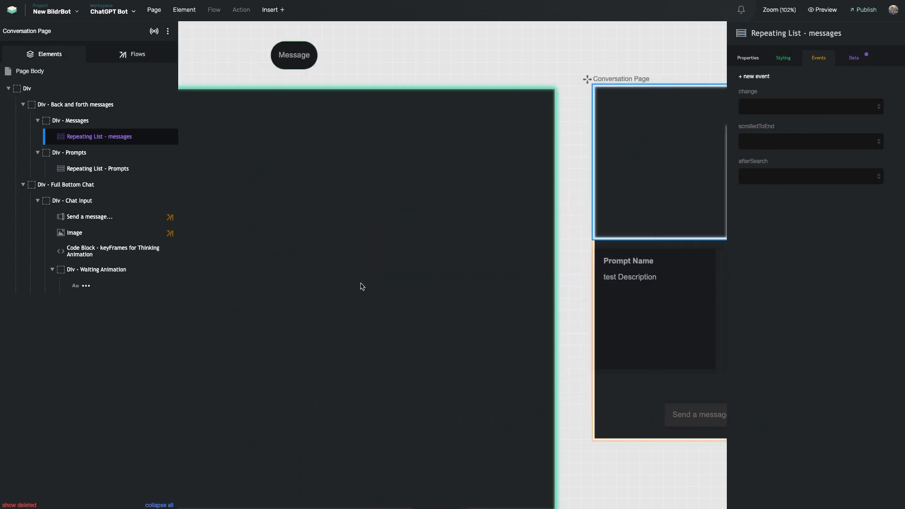
left_click(461, 164)
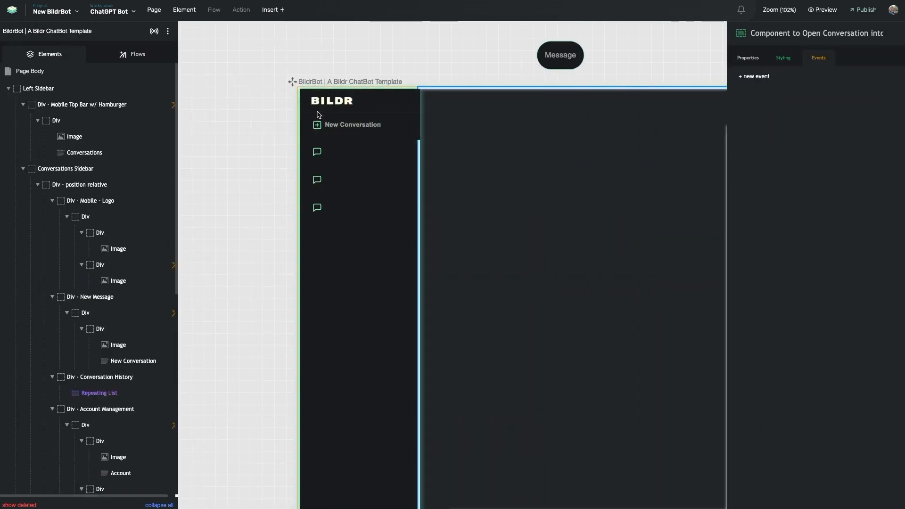
left_click(154, 32)
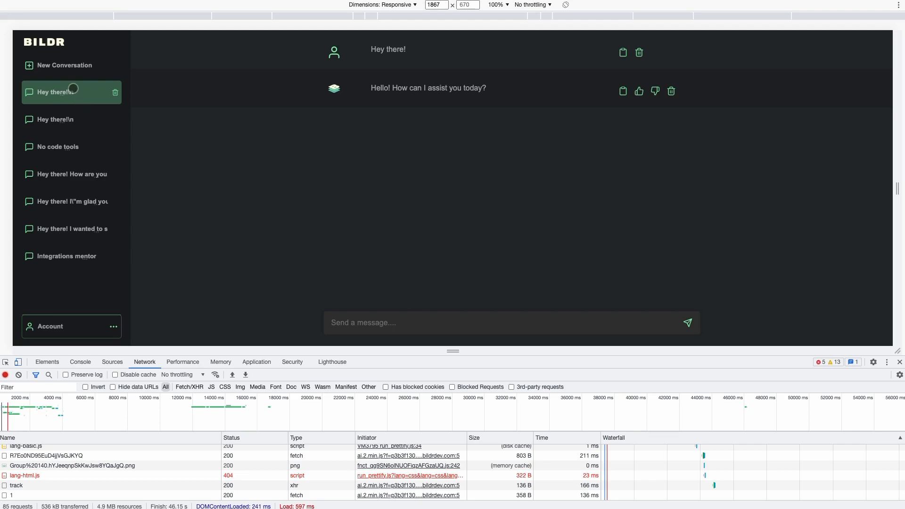
Start a new conversation, send 'Hi, how are you!', and inspect the saved conversation response.
left_click(74, 62)
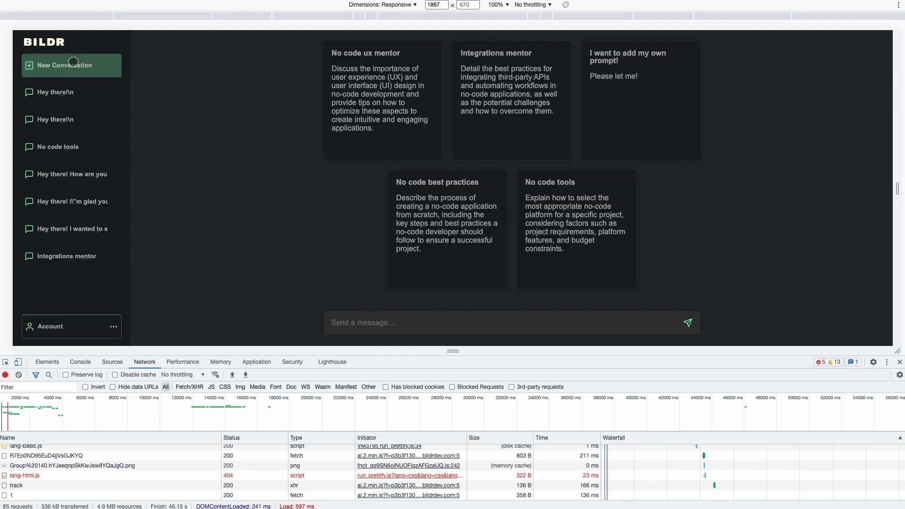
left_click(389, 321)
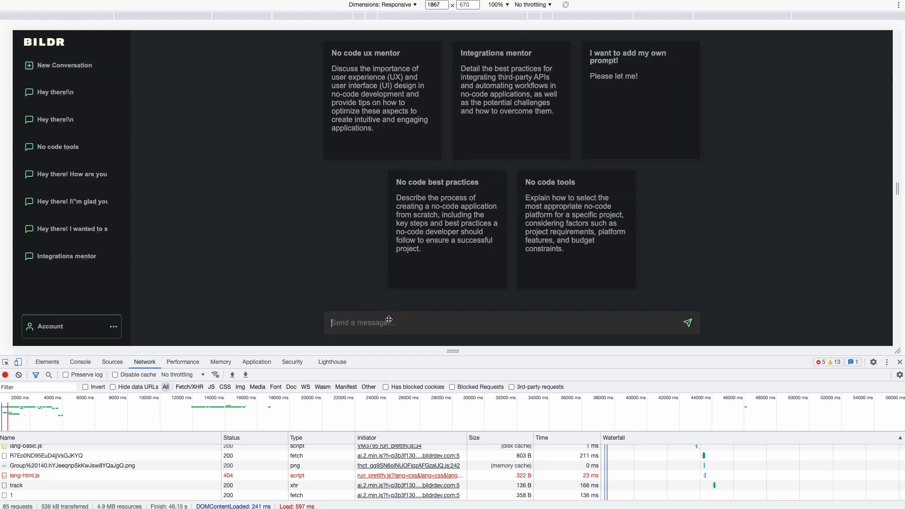
type("Hi, how are you!")
left_click(688, 323)
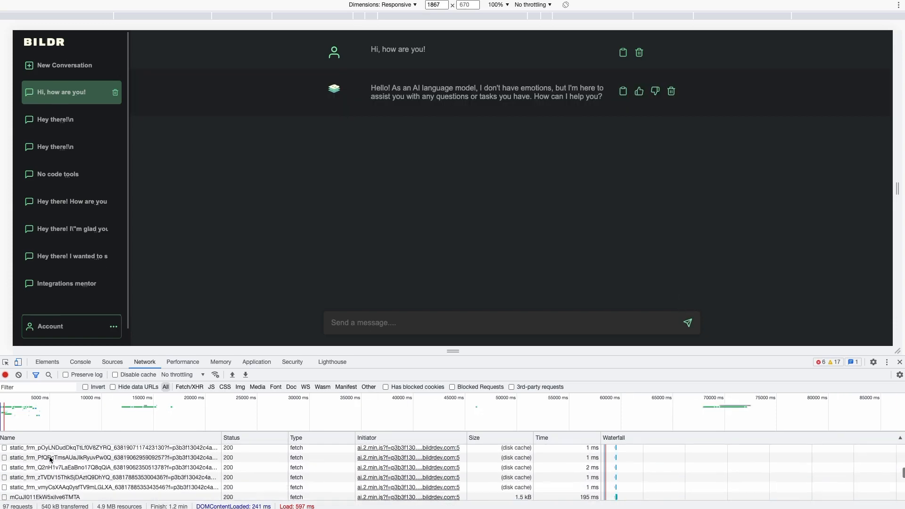
scroll(49, 456, "down", 5)
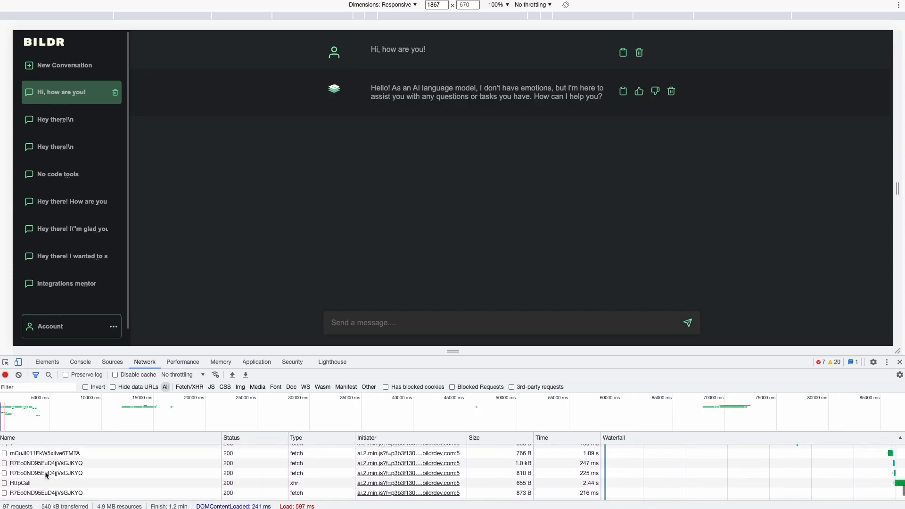
left_click(25, 455)
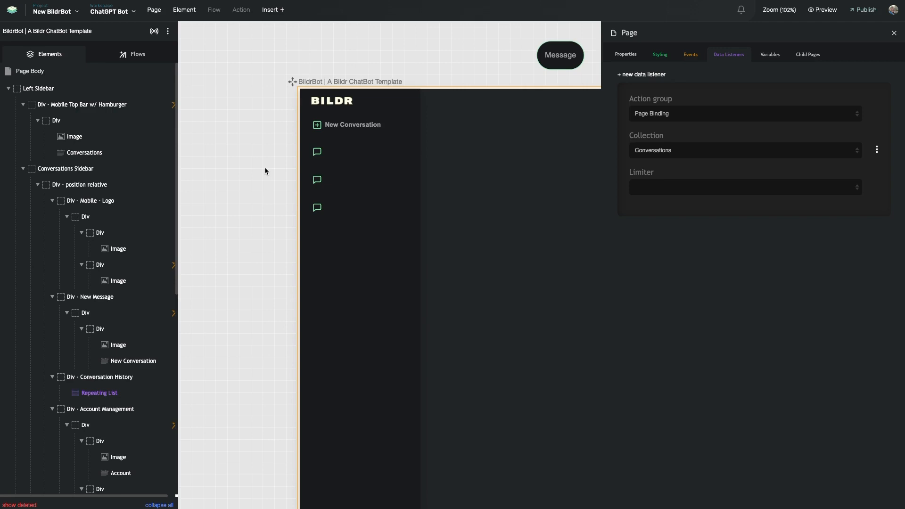
Select the main chat area on the Conversation Page, then switch to the running chatbot preview.
left_click(275, 163)
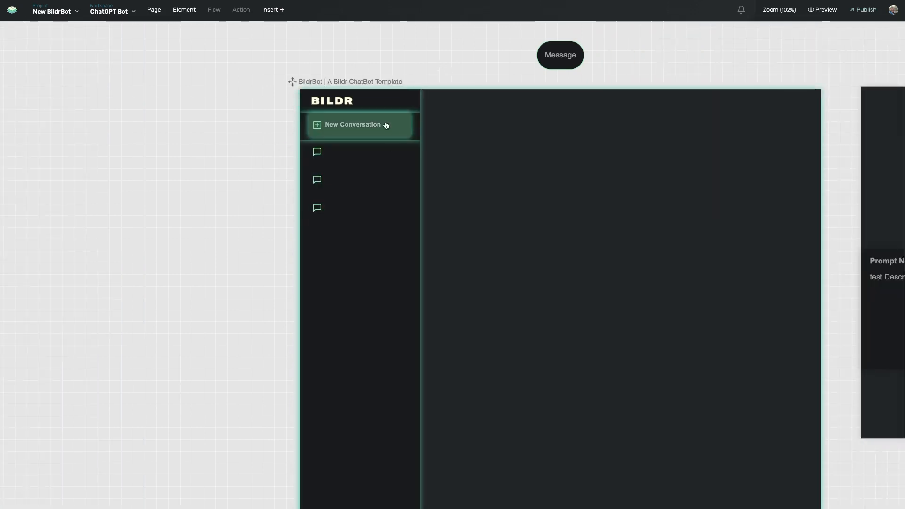
scroll(385, 125, "right", 3)
scroll(384, 125, "right", 1)
scroll(236, 105, "down", 1)
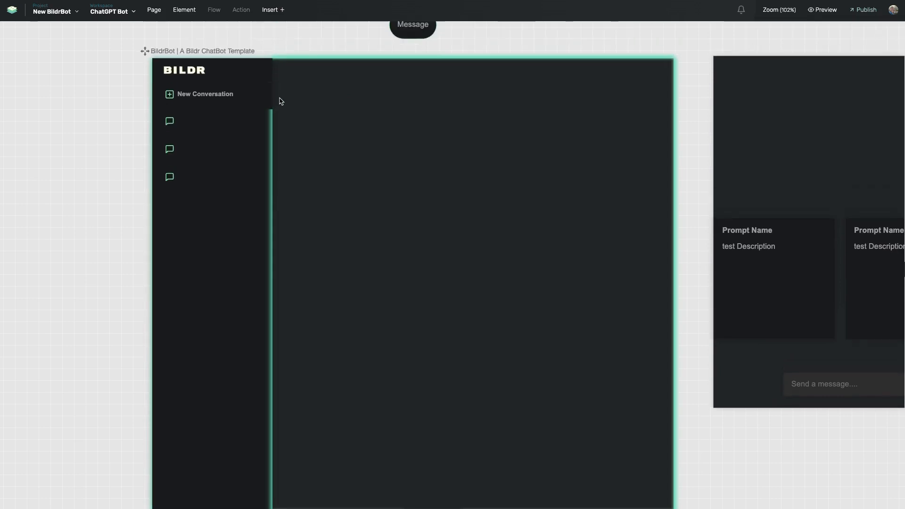
scroll(239, 97, "right", 3)
scroll(230, 95, "left", 2)
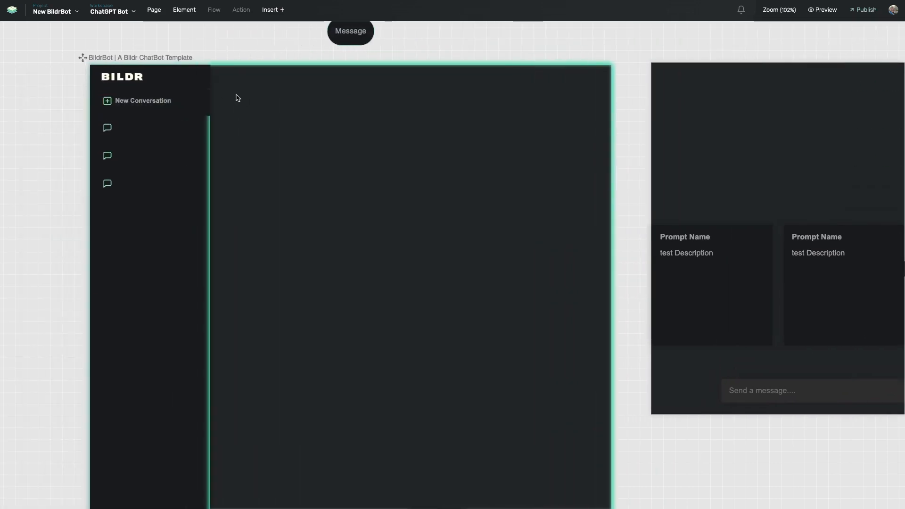
left_click(297, 129)
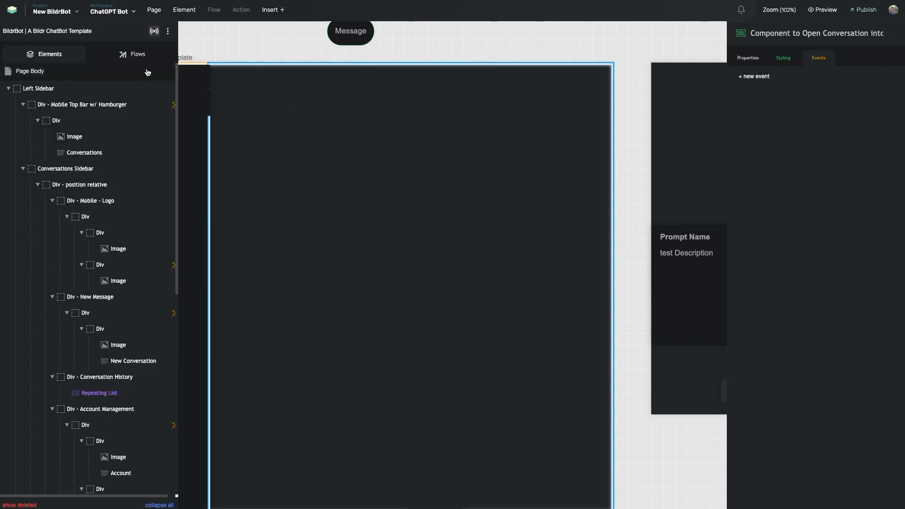
scroll(398, 132, "right", 10)
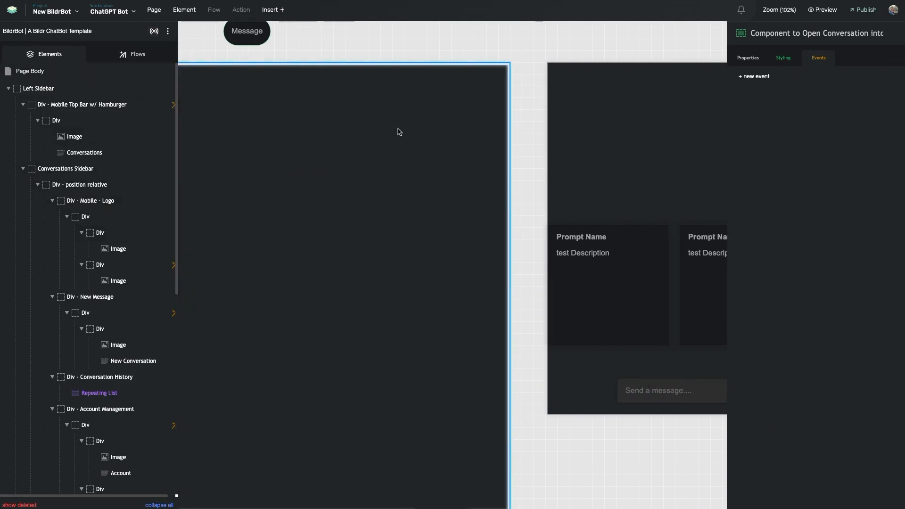
scroll(349, 93, "left", 1)
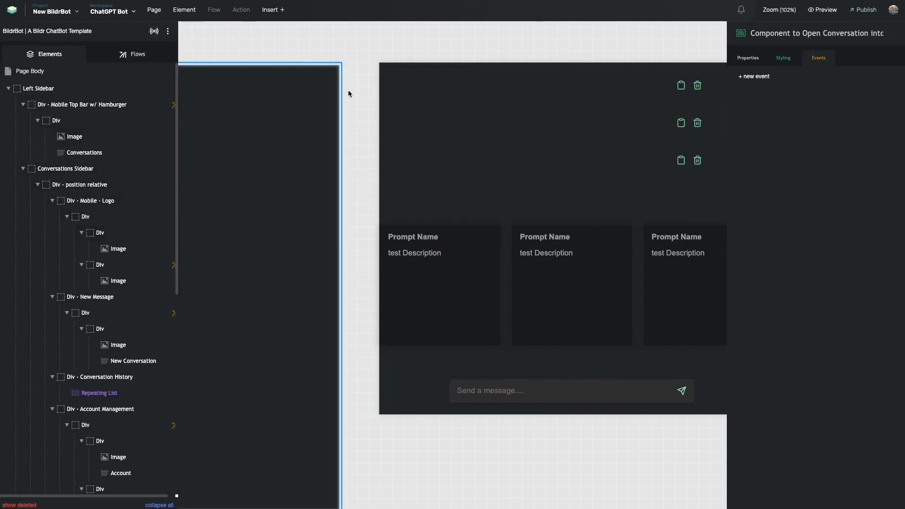
scroll(353, 88, "right", 3)
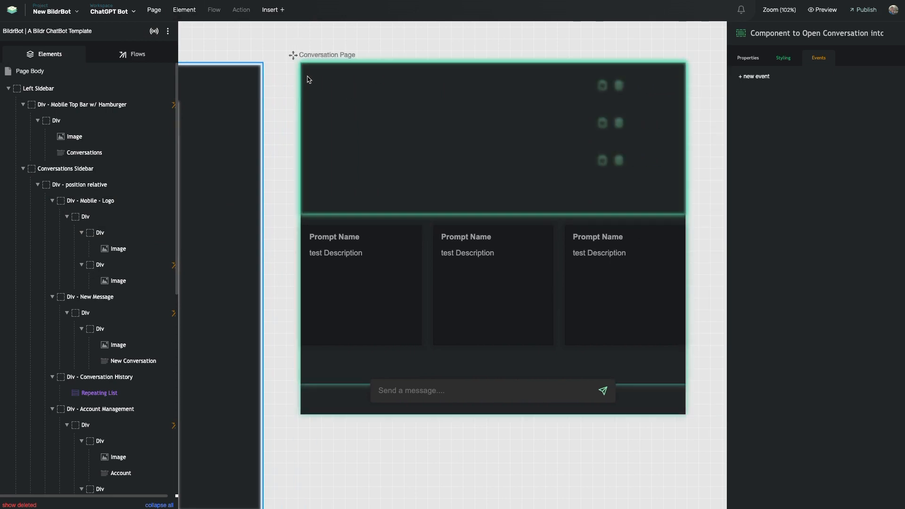
scroll(307, 77, "right", 3)
left_click(235, 0)
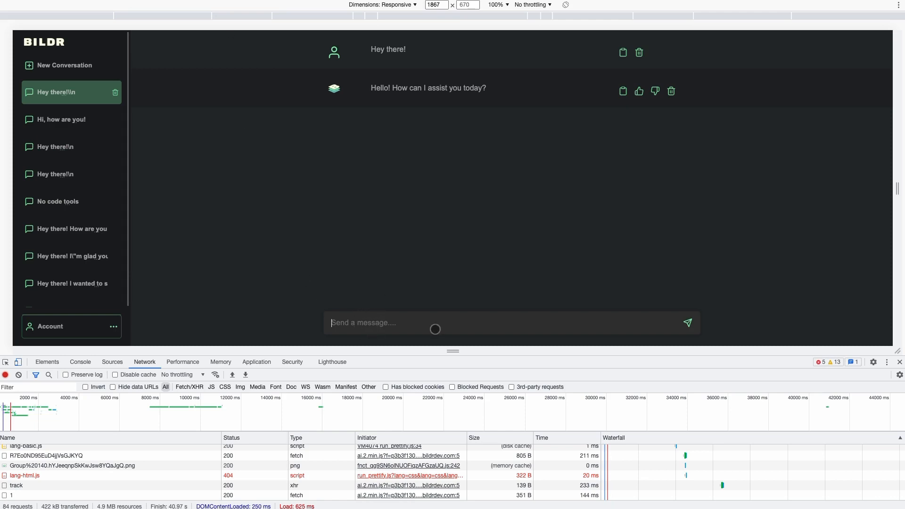
Open several saved conversations, reload the preview, and confirm their messages load.
left_click(69, 165)
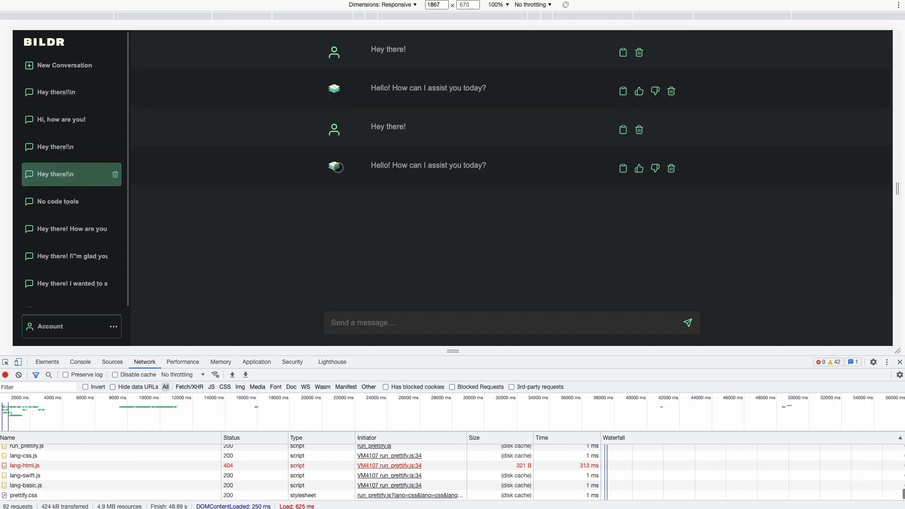
left_click(60, 230)
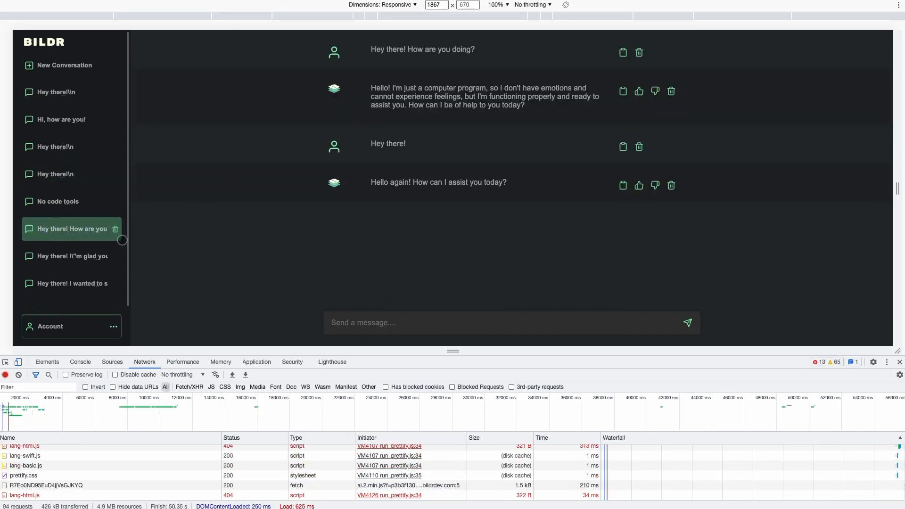
left_click(59, 285)
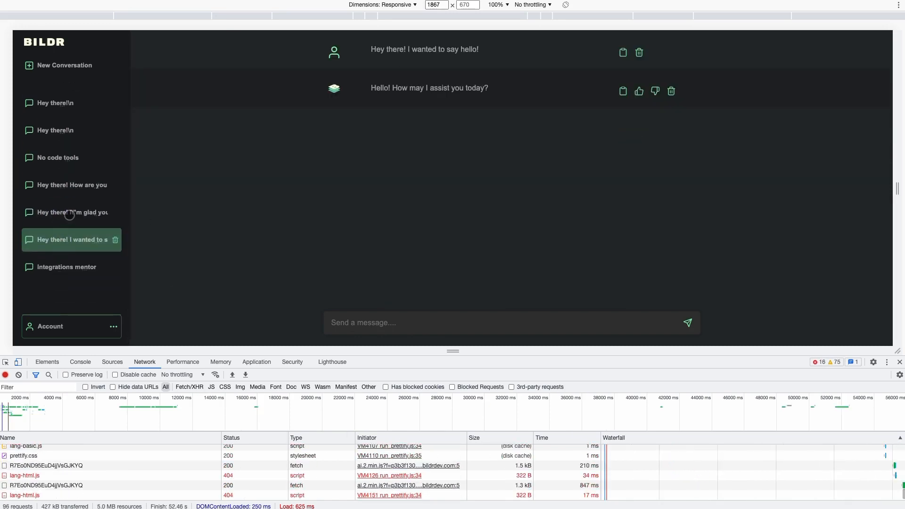
left_click(69, 214)
left_click(66, 264)
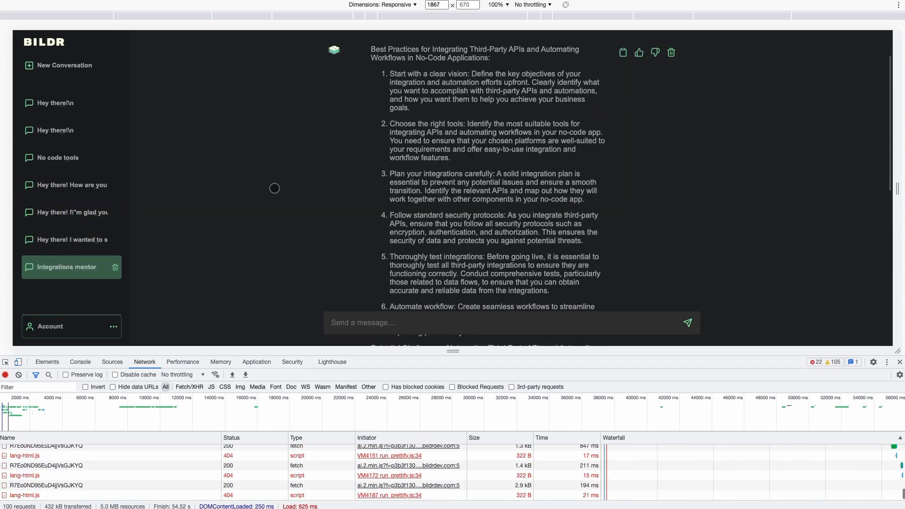
scroll(335, 161, "down", 10)
left_click(43, 214)
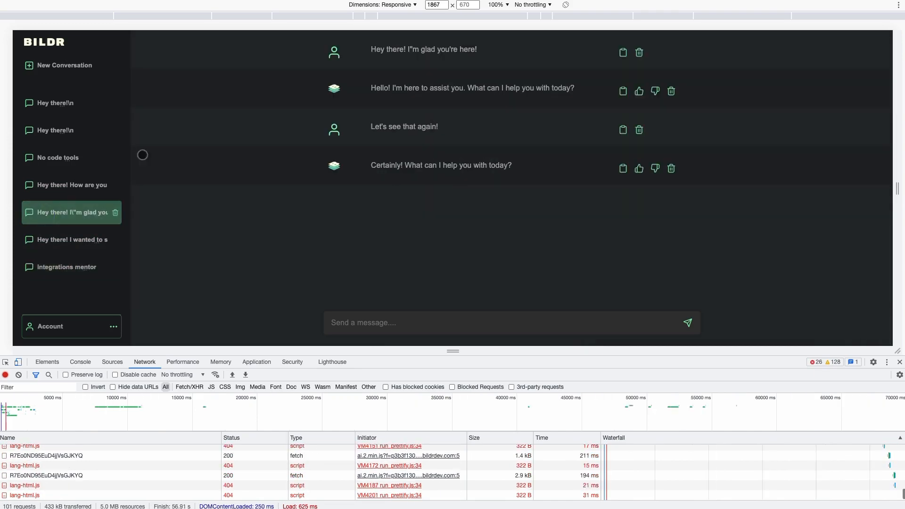
key("super+r")
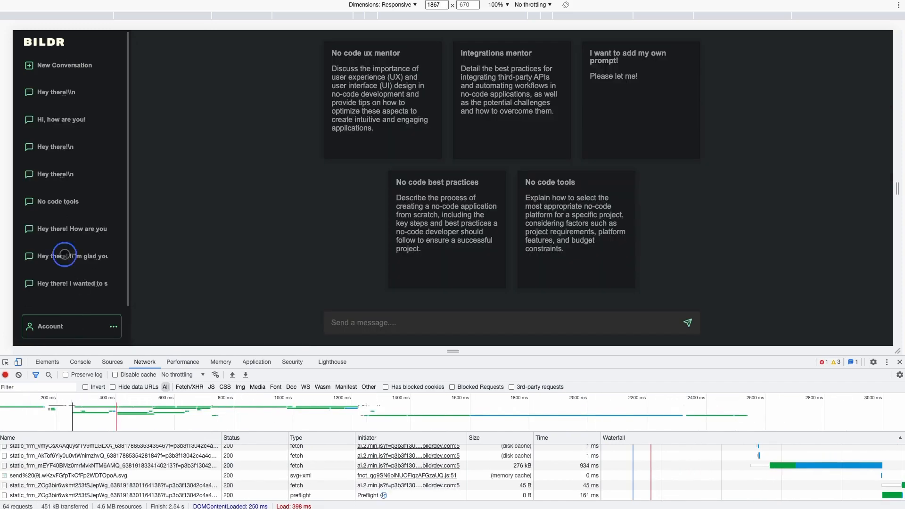
left_click(85, 262)
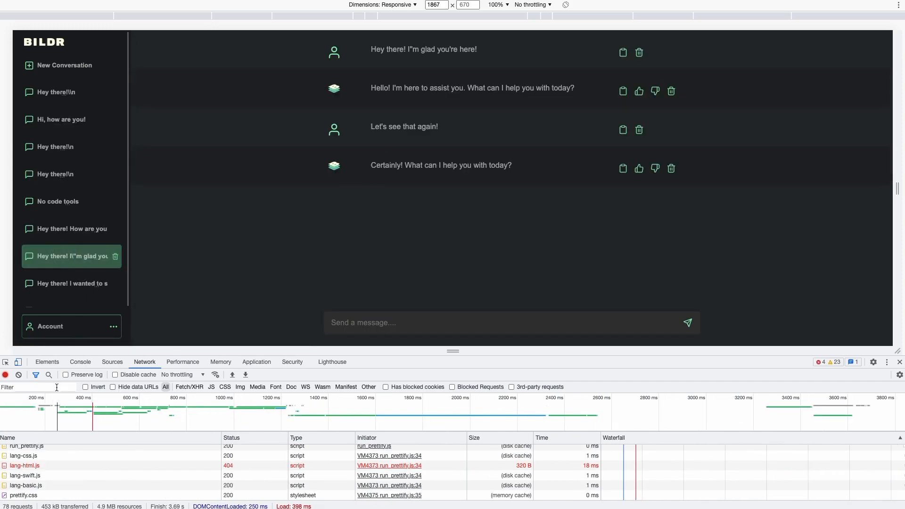
Clear the Network log and send 'Hey there!', getting 'Hello! How may I assist you today?'.
left_click(18, 375)
left_click(418, 326)
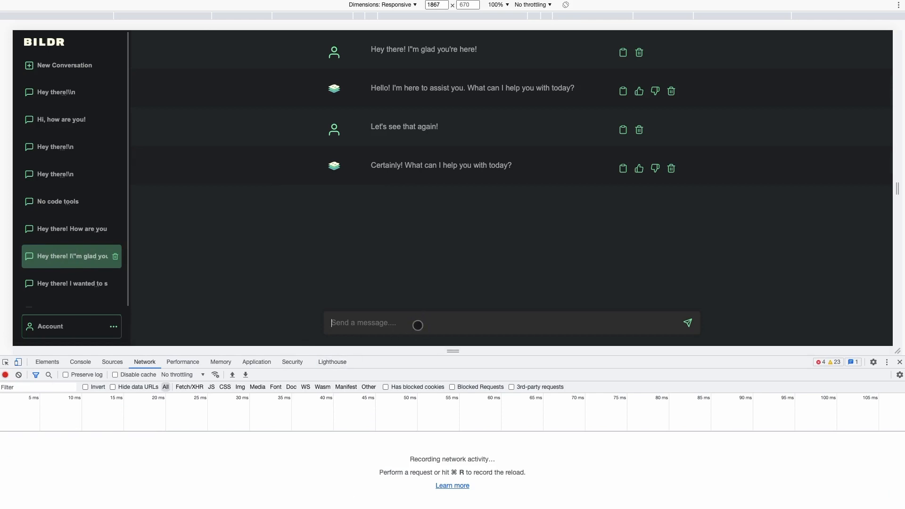
type("Hey there!")
key("Return")
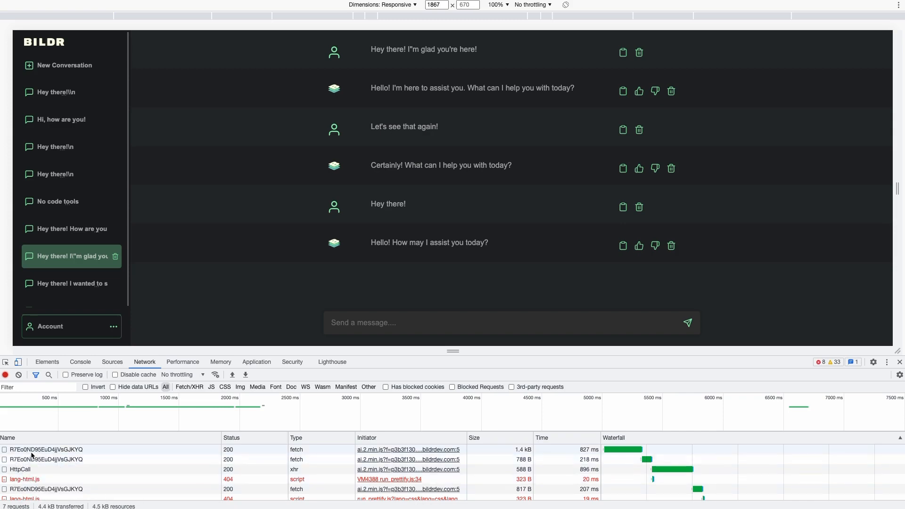
Read the RecordsGet, RecordSave and OpenAI chat completion HttpCall responses in Network.
left_click(32, 451)
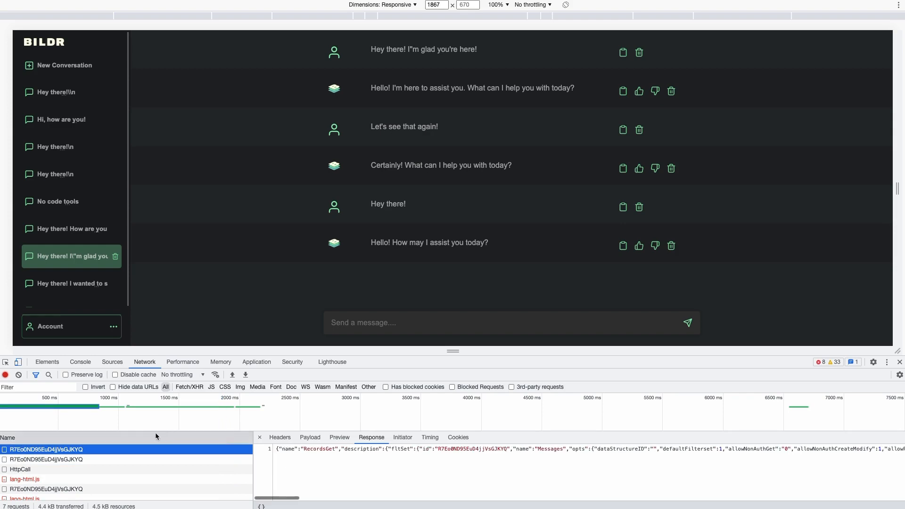
left_click(73, 459)
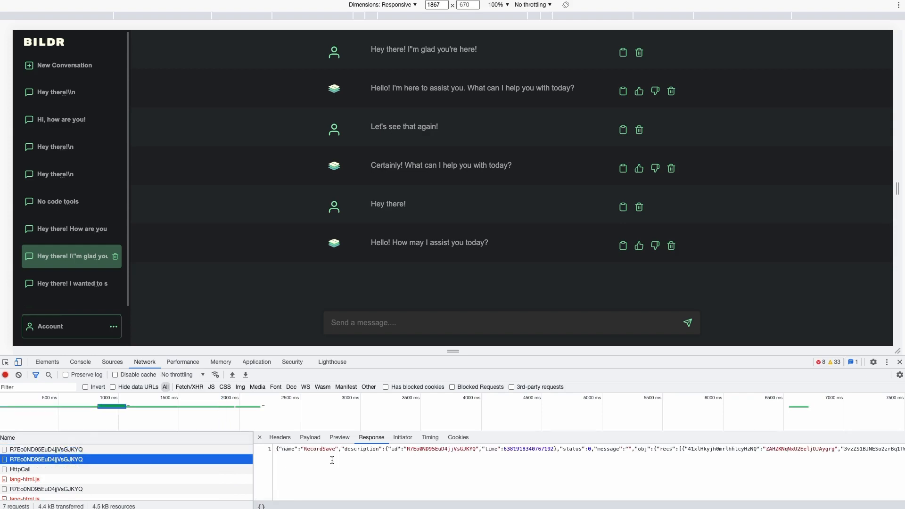
scroll(380, 454, "right", 2)
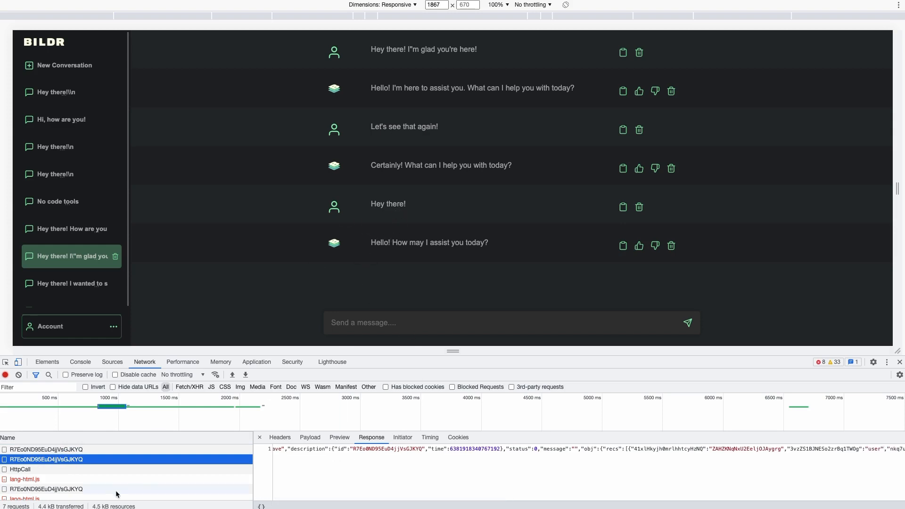
left_click(61, 470)
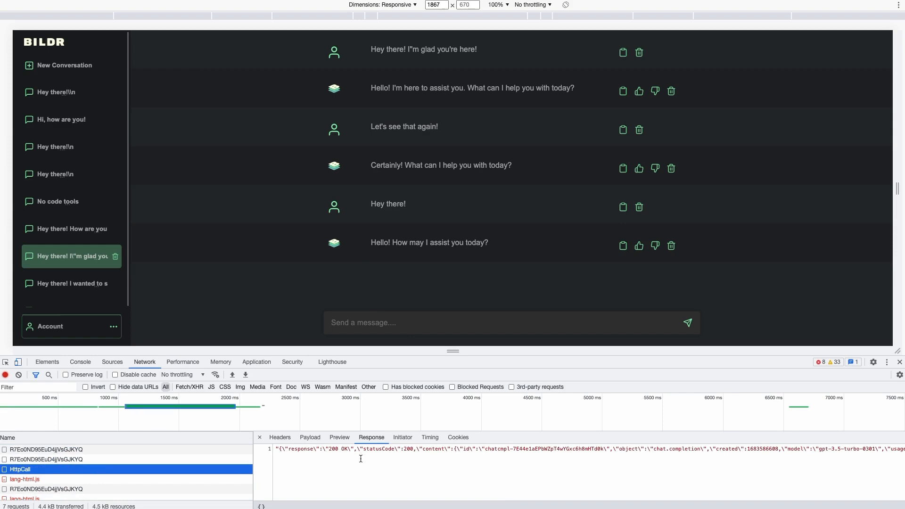
scroll(361, 459, "right", 3)
scroll(149, 452, "down", 1)
left_click(47, 477)
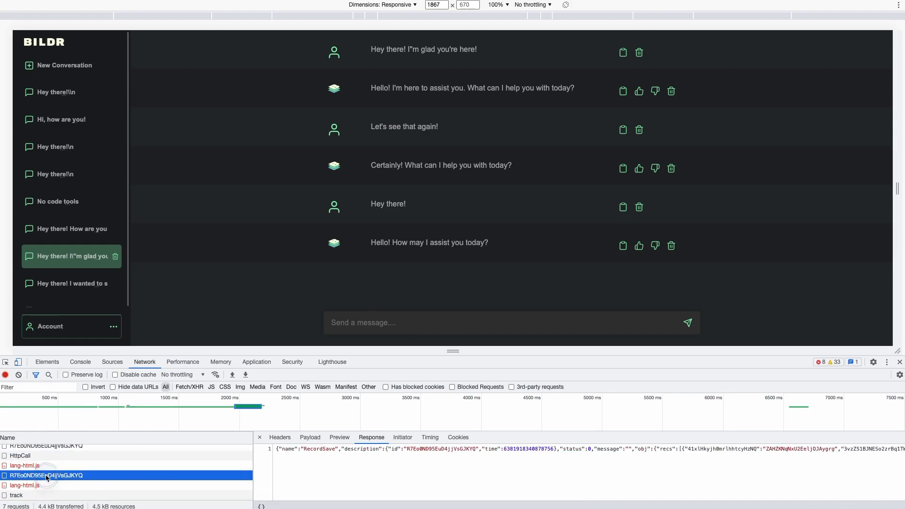
scroll(406, 453, "right", 4)
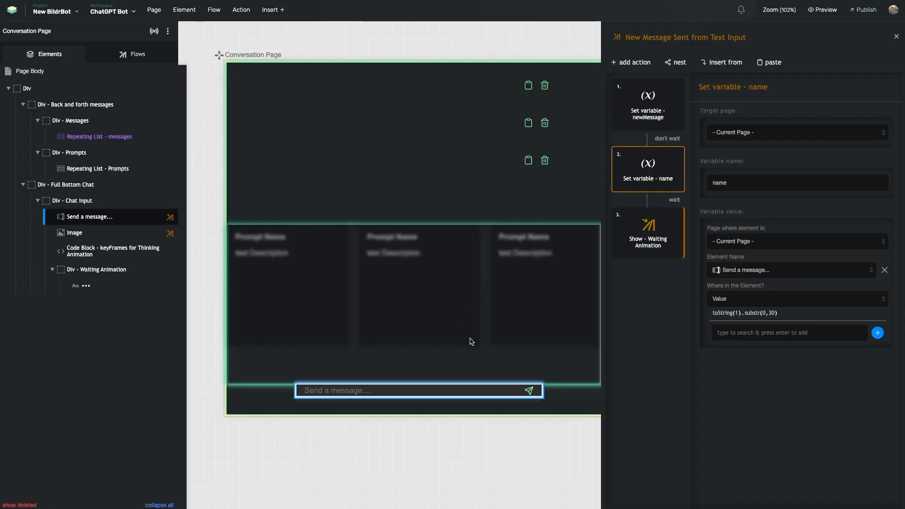
Scroll the canvas to the Message Row Page and select its Div - Message element.
scroll(392, 245, "right", 5)
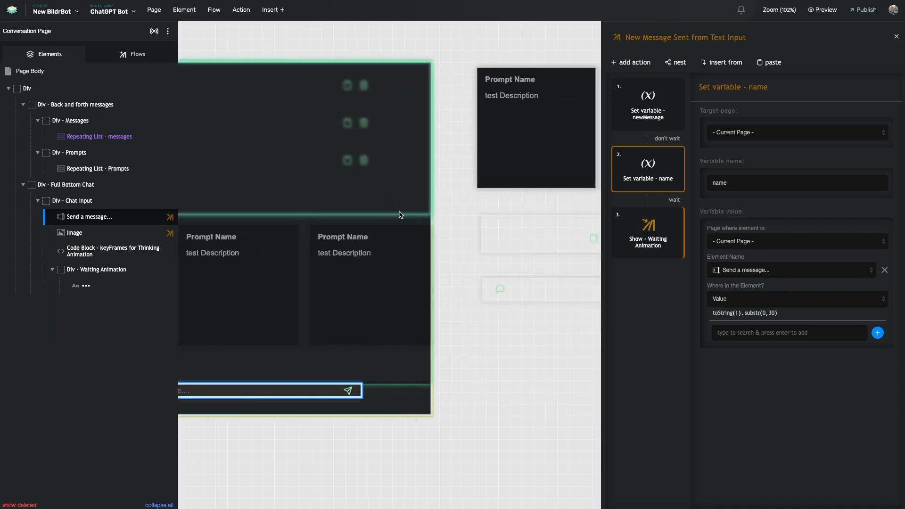
scroll(400, 215, "left", 5)
scroll(367, 328, "right", 4)
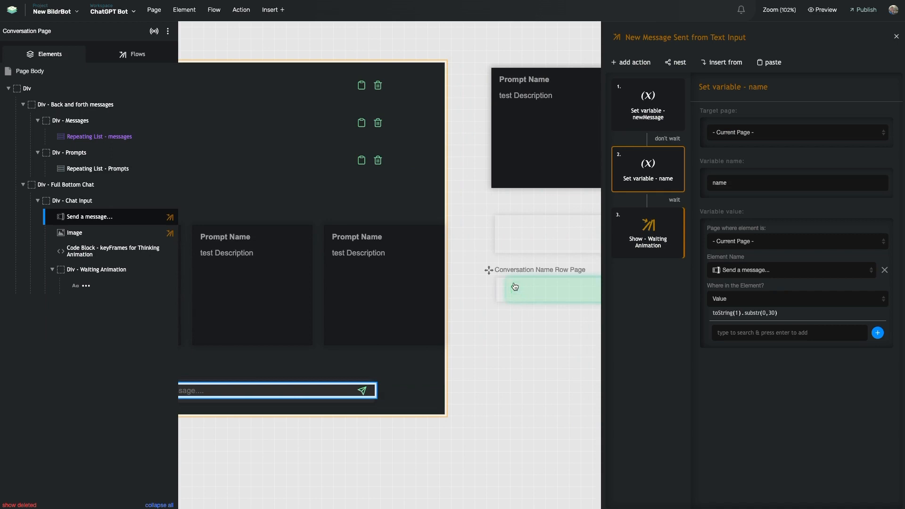
scroll(527, 290, "left", 10)
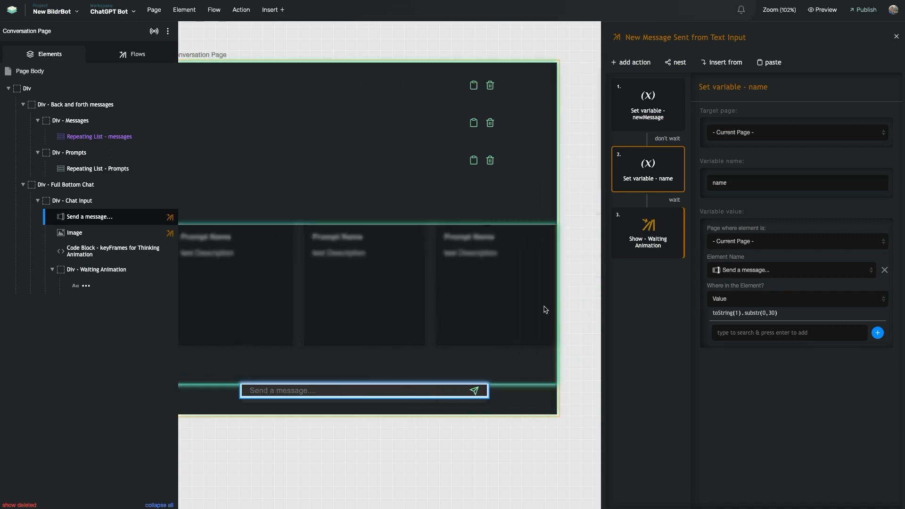
scroll(392, 117, "left", 4)
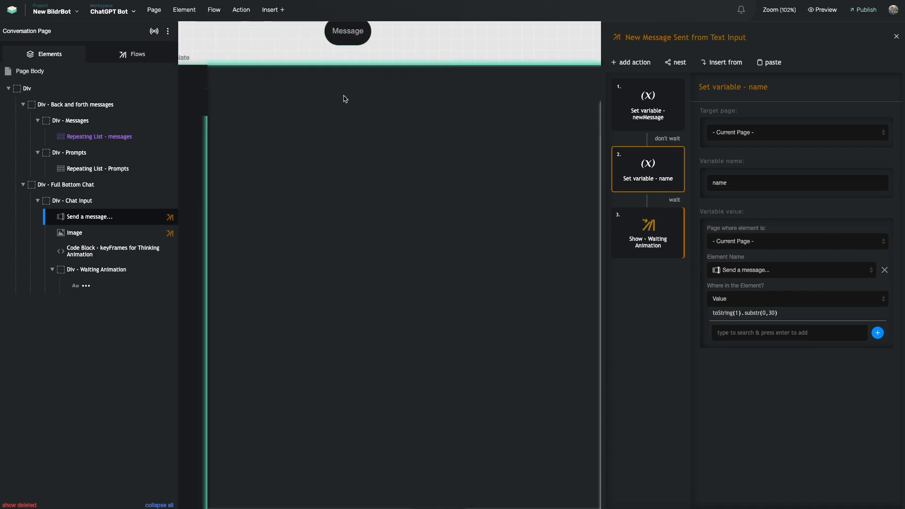
scroll(232, 150, "right", 8)
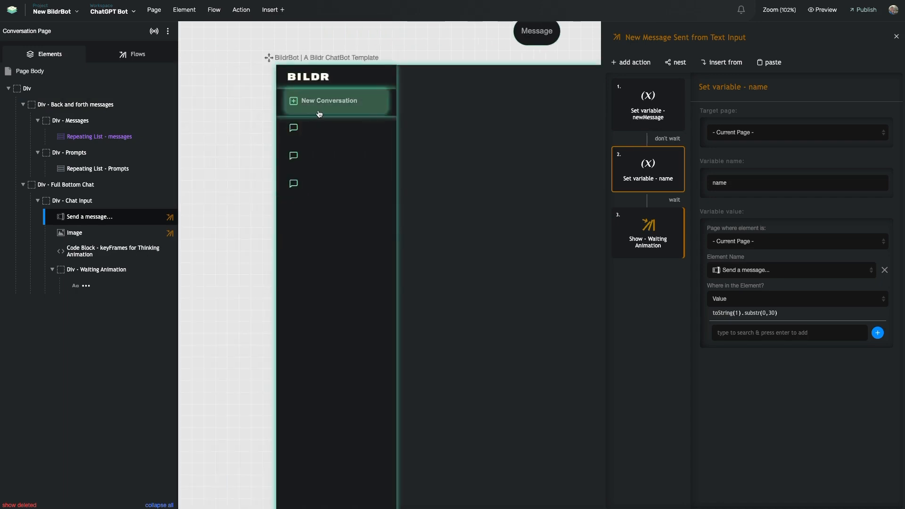
scroll(431, 155, "right", 3)
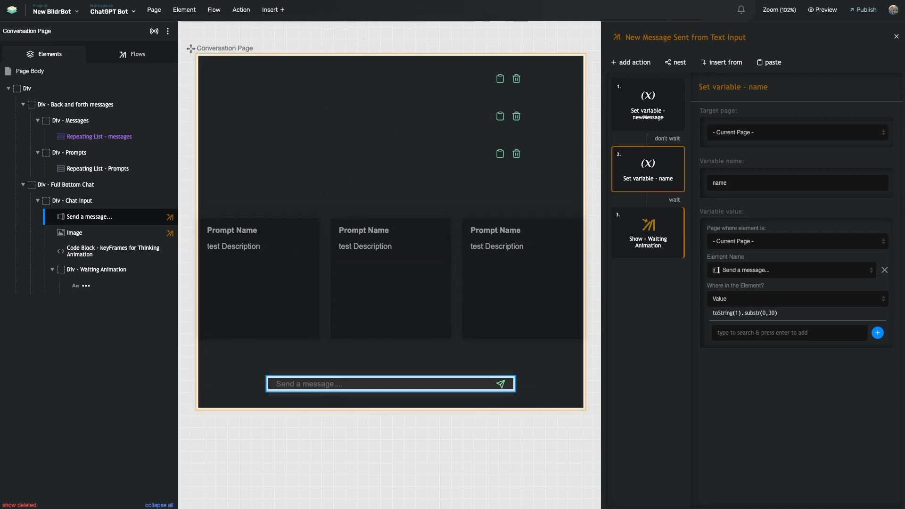
scroll(311, 112, "right", 6)
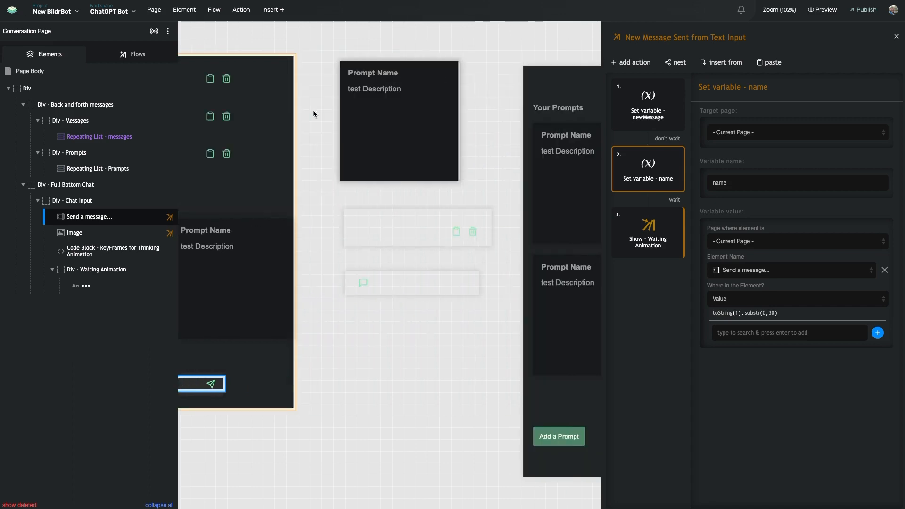
left_click(376, 234)
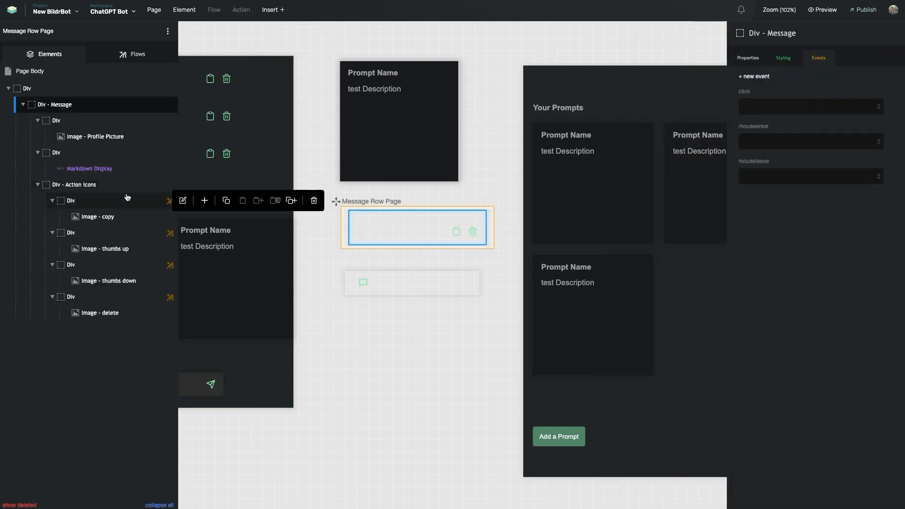